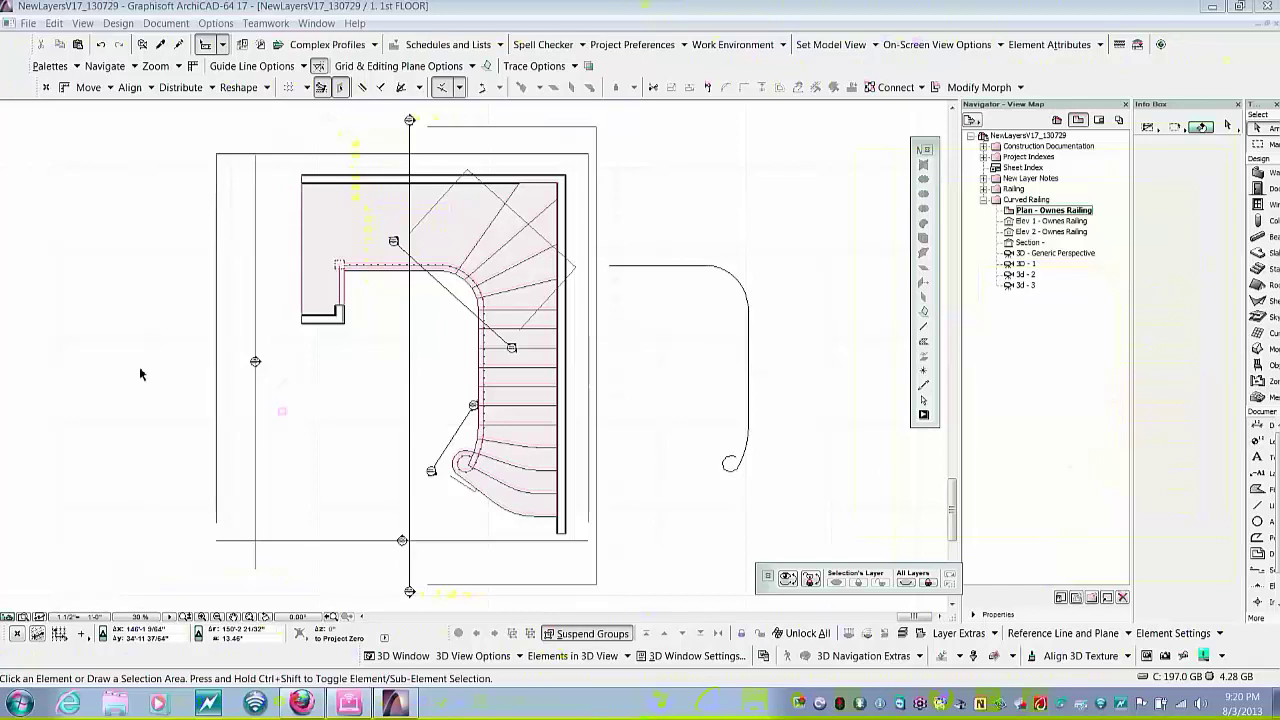
- Examine the row of balusters along the curved railing in the plan, from the newel post around the bend
{"action": "scroll", "coordinate": [368, 285], "scroll_direction": "up", "scroll_amount": 7}
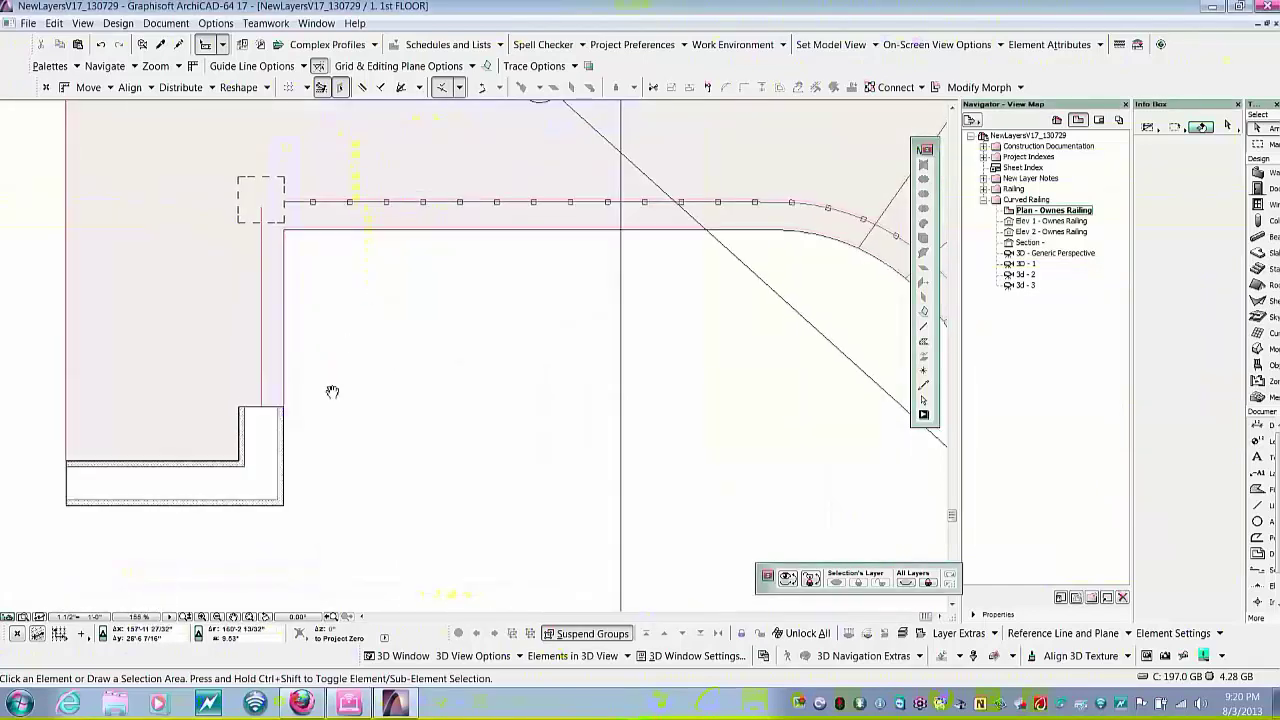
{"action": "middle_click_drag", "start_coordinate": [368, 284], "coordinate": [317, 386]}
{"action": "scroll", "coordinate": [270, 310], "scroll_direction": "up", "scroll_amount": 3}
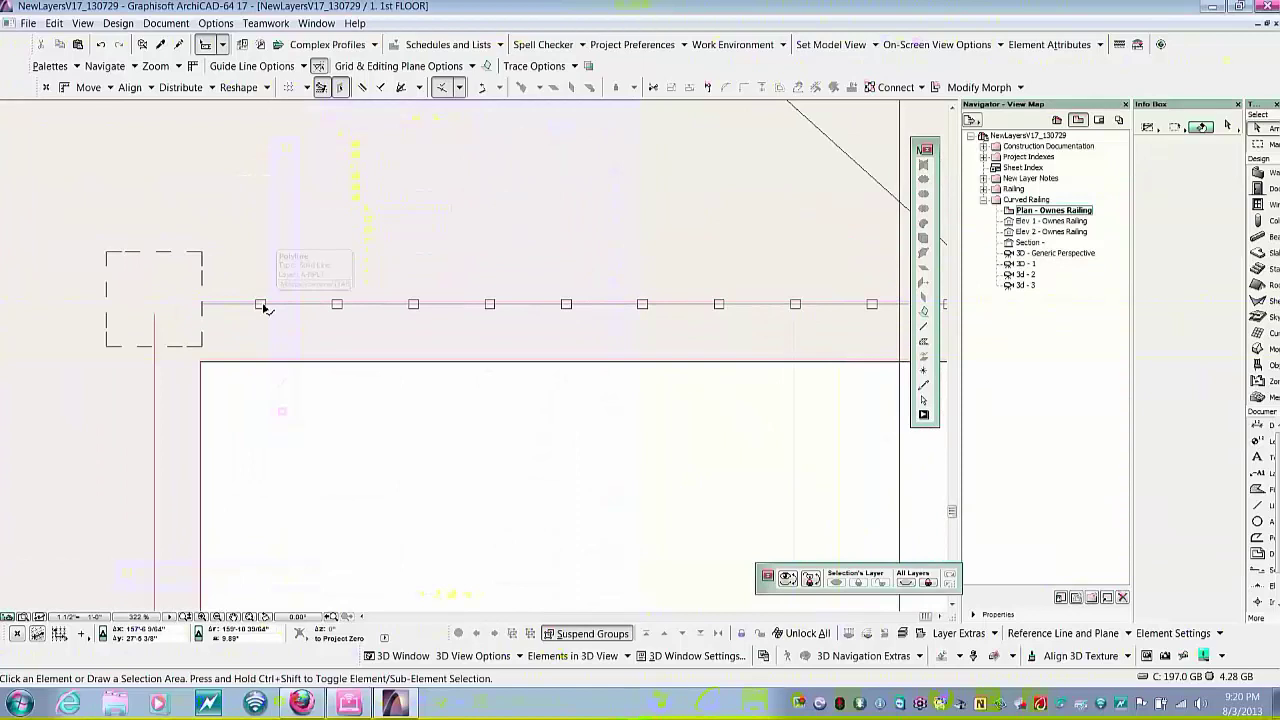
{"action": "scroll", "coordinate": [256, 320], "scroll_direction": "down", "scroll_amount": 2}
{"action": "scroll", "coordinate": [256, 315], "scroll_direction": "down", "scroll_amount": 3}
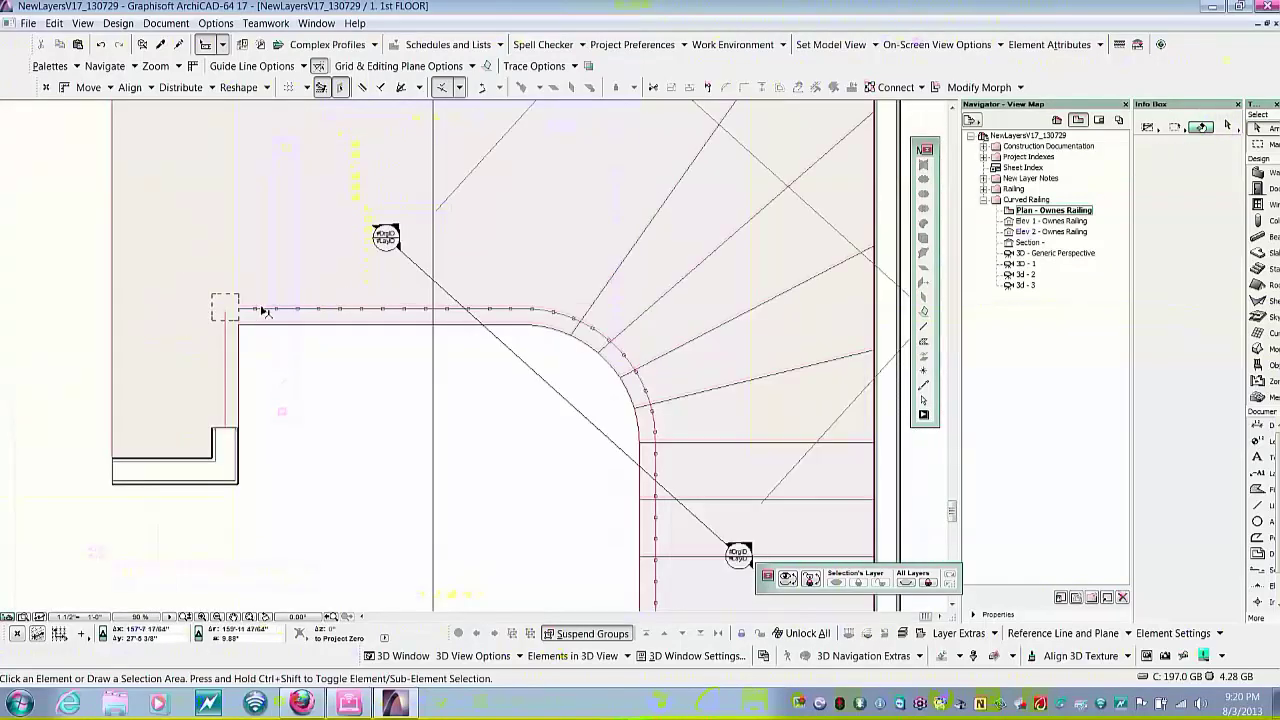
{"action": "middle_click_drag", "start_coordinate": [574, 408], "coordinate": [528, 357]}
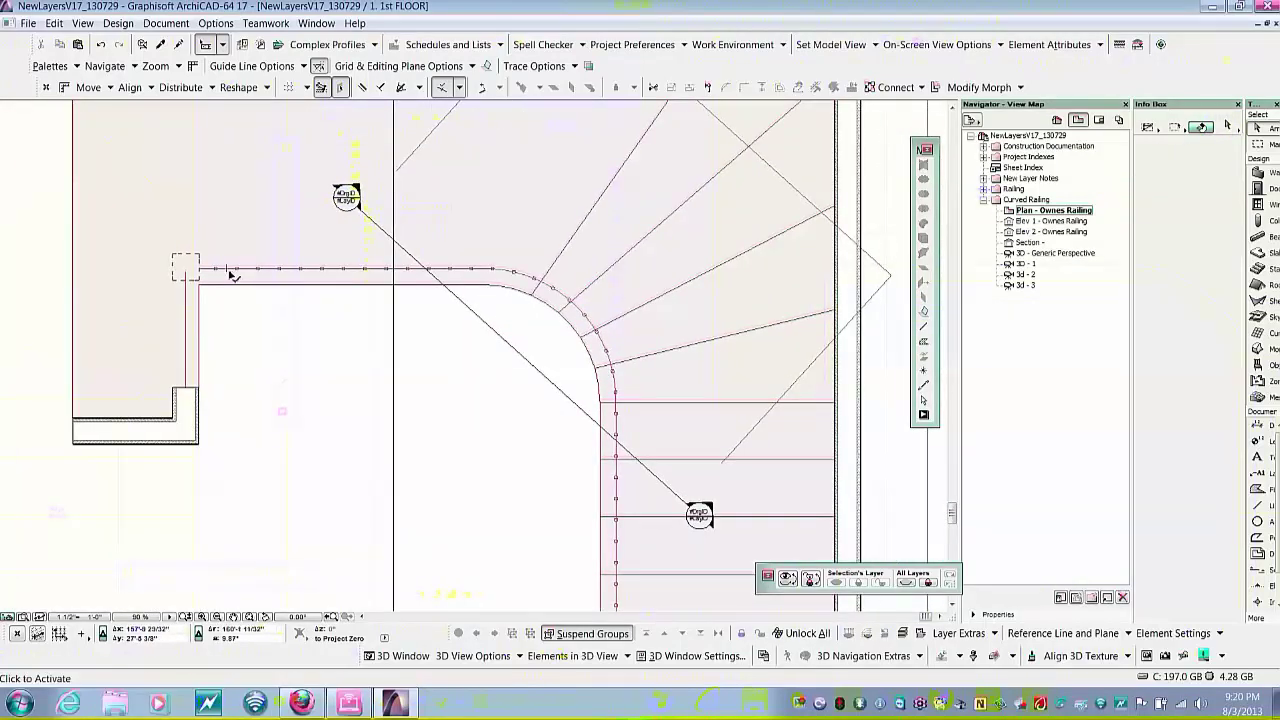
- Select the first baluster beside the newel post in the plan and open its settings
{"action": "scroll", "coordinate": [244, 280], "scroll_direction": "up", "scroll_amount": 7}
{"action": "scroll", "coordinate": [304, 244], "scroll_direction": "up", "scroll_amount": 4}
{"action": "left_click", "coordinate": [312, 242]}
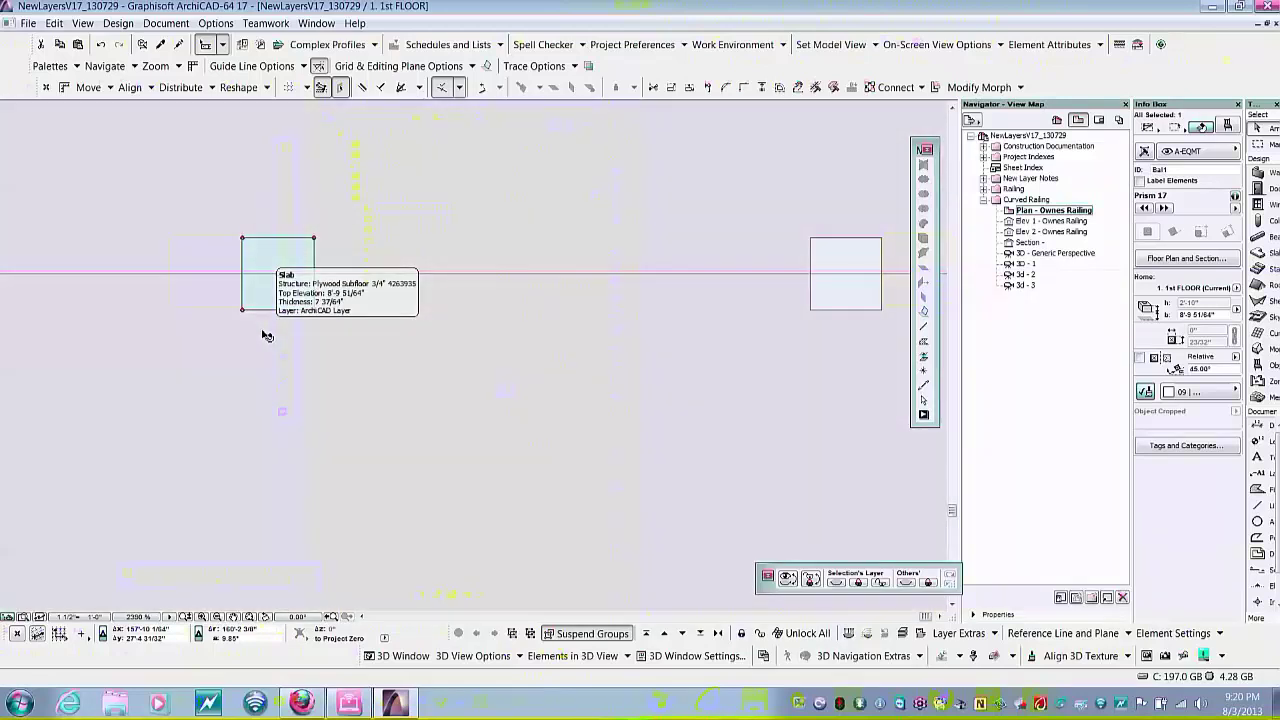
{"action": "key", "text": "ctrl+t"}
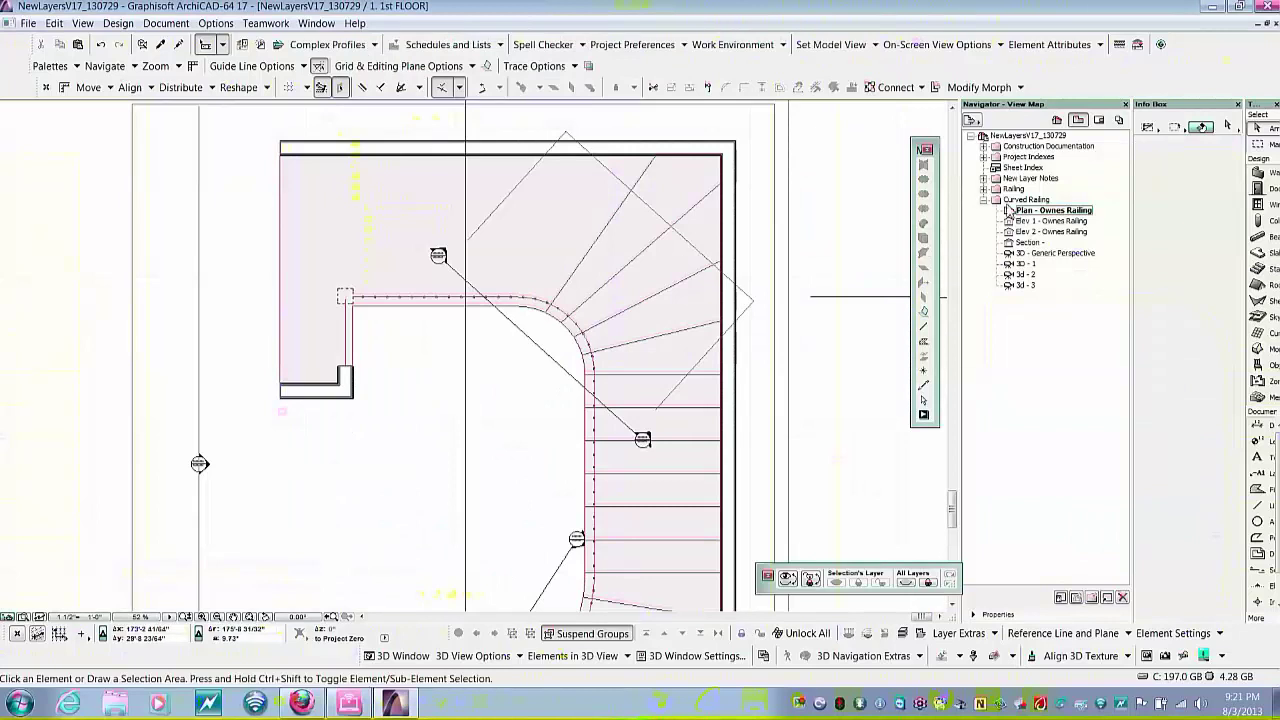
- Open the 3D - Generic Perspective view and inspect the stair balusters from several angles
{"action": "double_click", "coordinate": [1009, 254]}
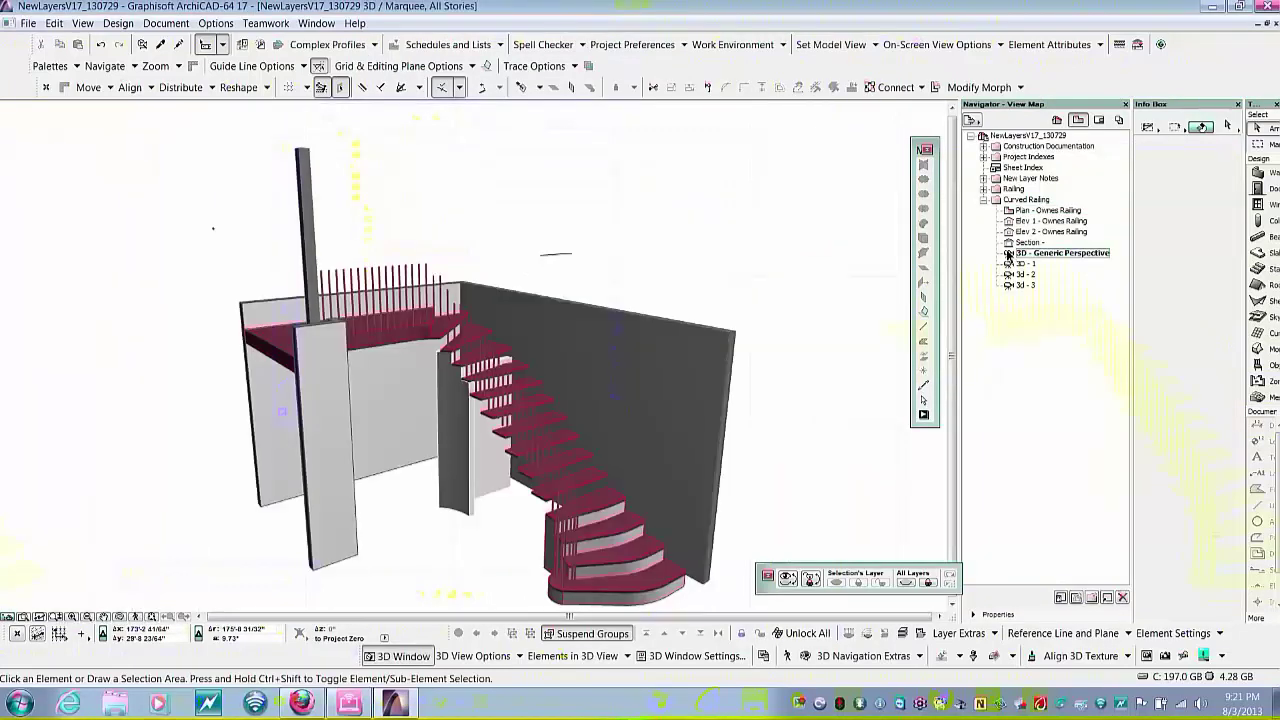
{"action": "middle_click_drag", "start_coordinate": [666, 359], "coordinate": [615, 330], "text": "shift"}
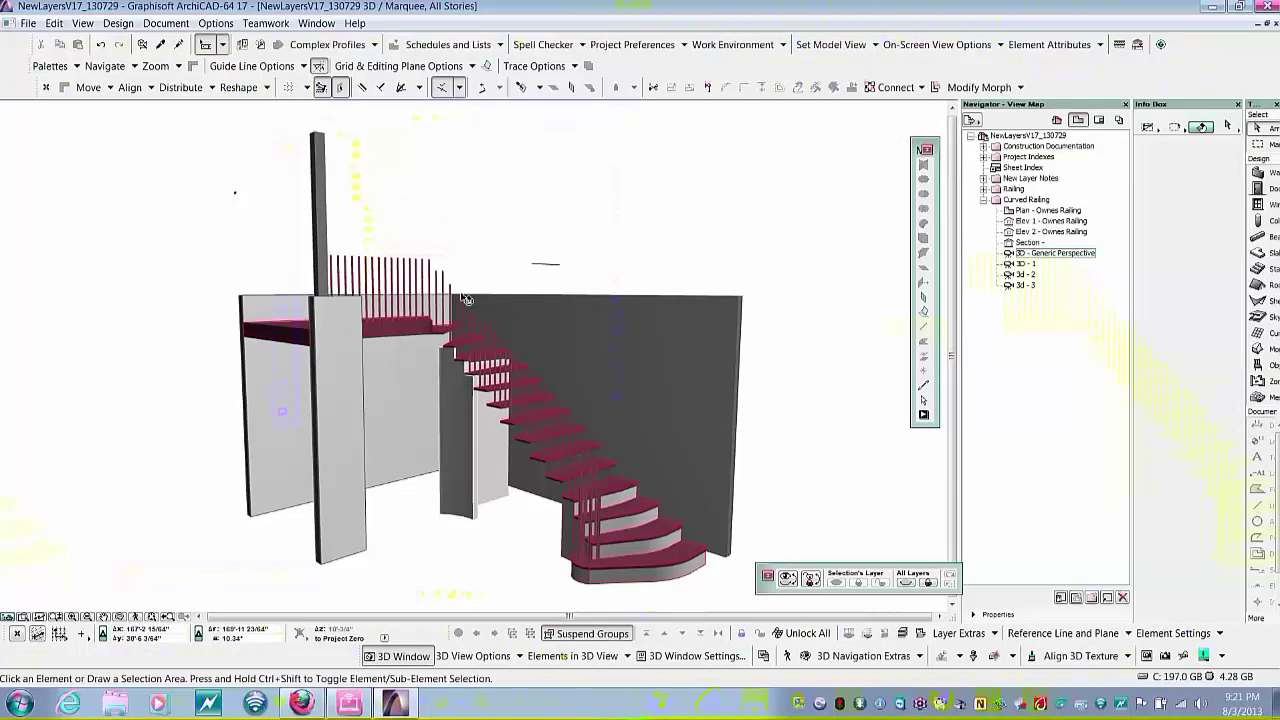
{"action": "scroll", "coordinate": [465, 297], "scroll_direction": "up", "scroll_amount": 5}
{"action": "middle_click_drag", "start_coordinate": [462, 297], "coordinate": [413, 207], "text": "shift"}
{"action": "scroll", "coordinate": [413, 207], "scroll_direction": "down", "scroll_amount": 5}
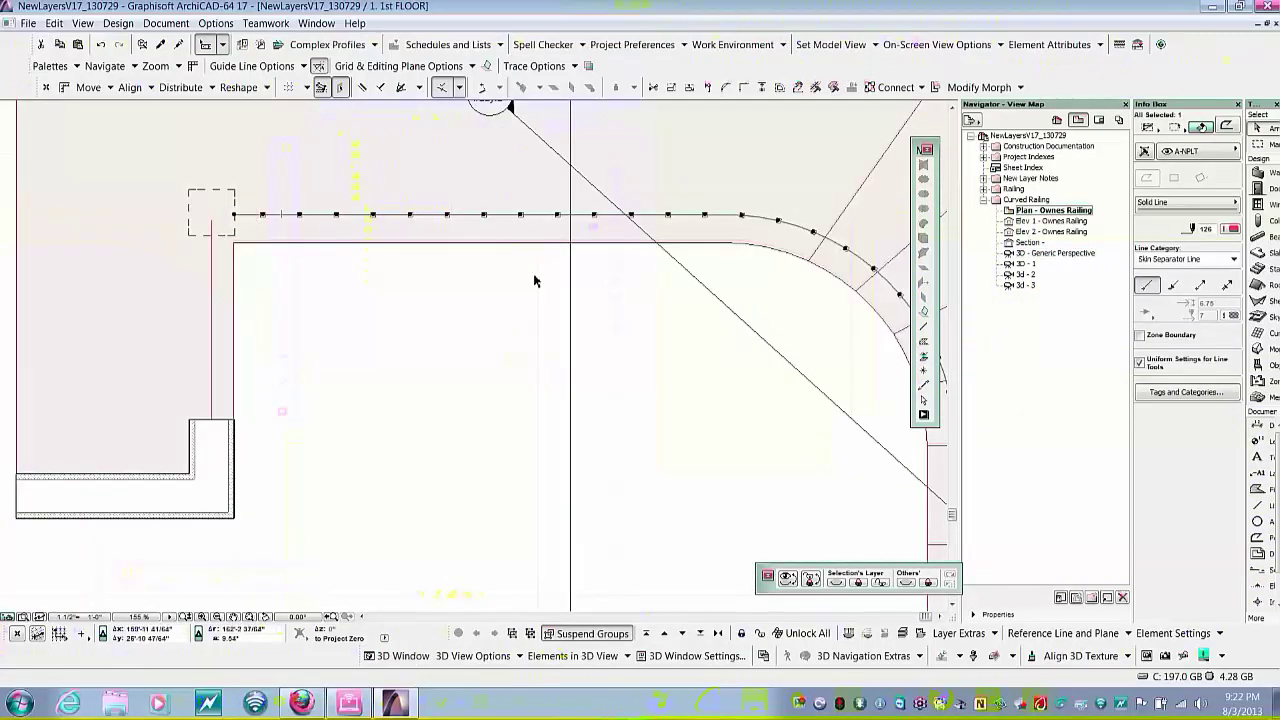
- Curve the selected railing polyline's segment between two balusters at the start of the bend, with an arc radius of about 4"
{"action": "scroll", "coordinate": [535, 280], "scroll_direction": "down", "scroll_amount": 1}
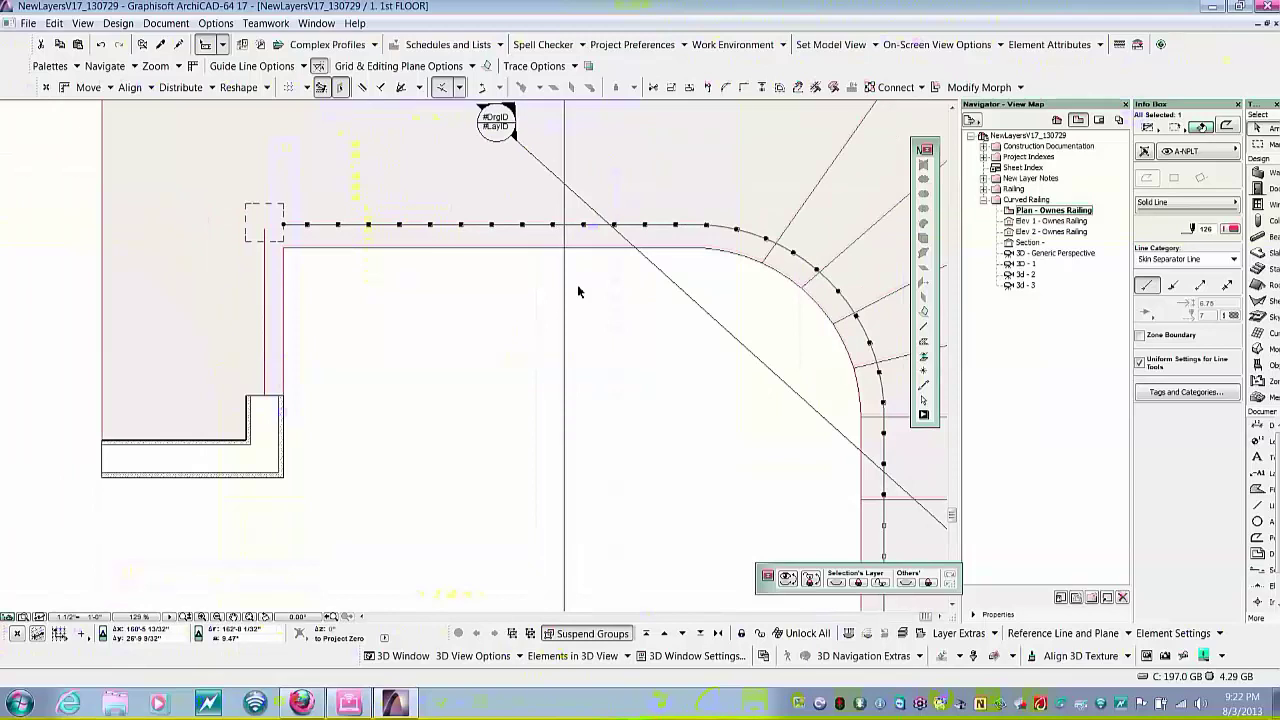
{"action": "middle_click_drag", "start_coordinate": [567, 289], "coordinate": [436, 259]}
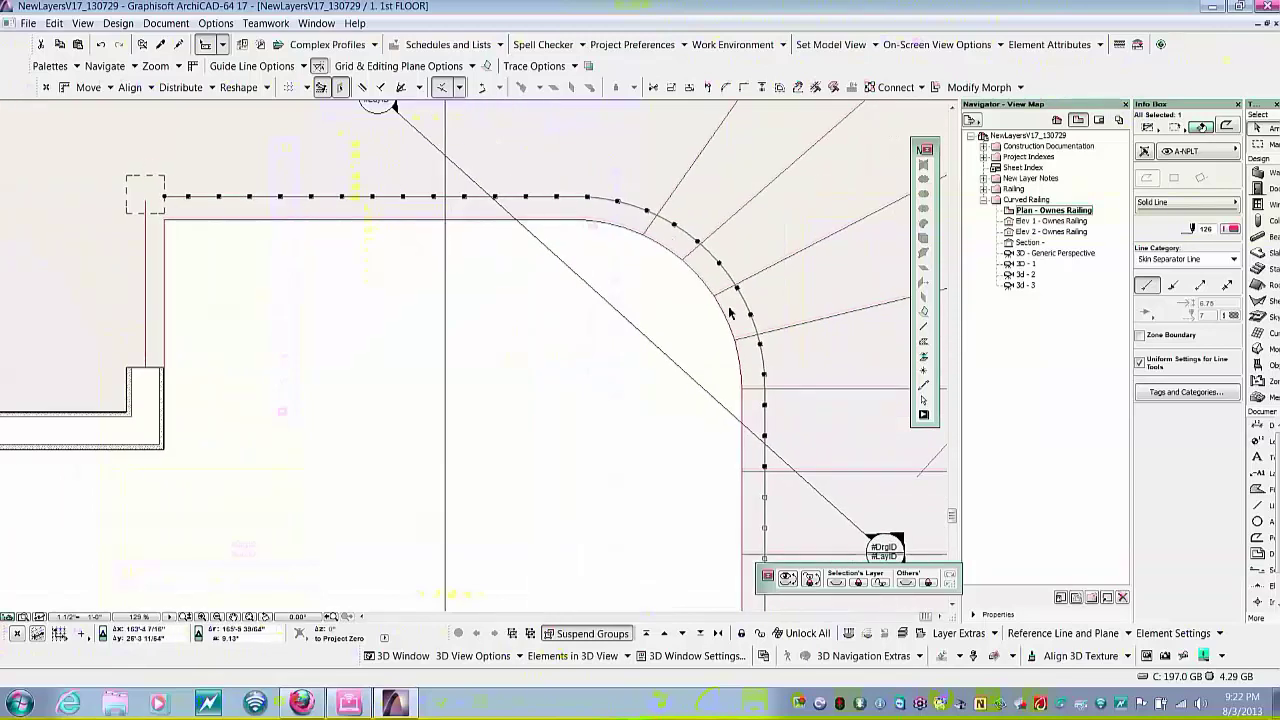
{"action": "middle_click_drag", "start_coordinate": [745, 375], "coordinate": [721, 341]}
{"action": "scroll", "coordinate": [641, 213], "scroll_direction": "up", "scroll_amount": 2}
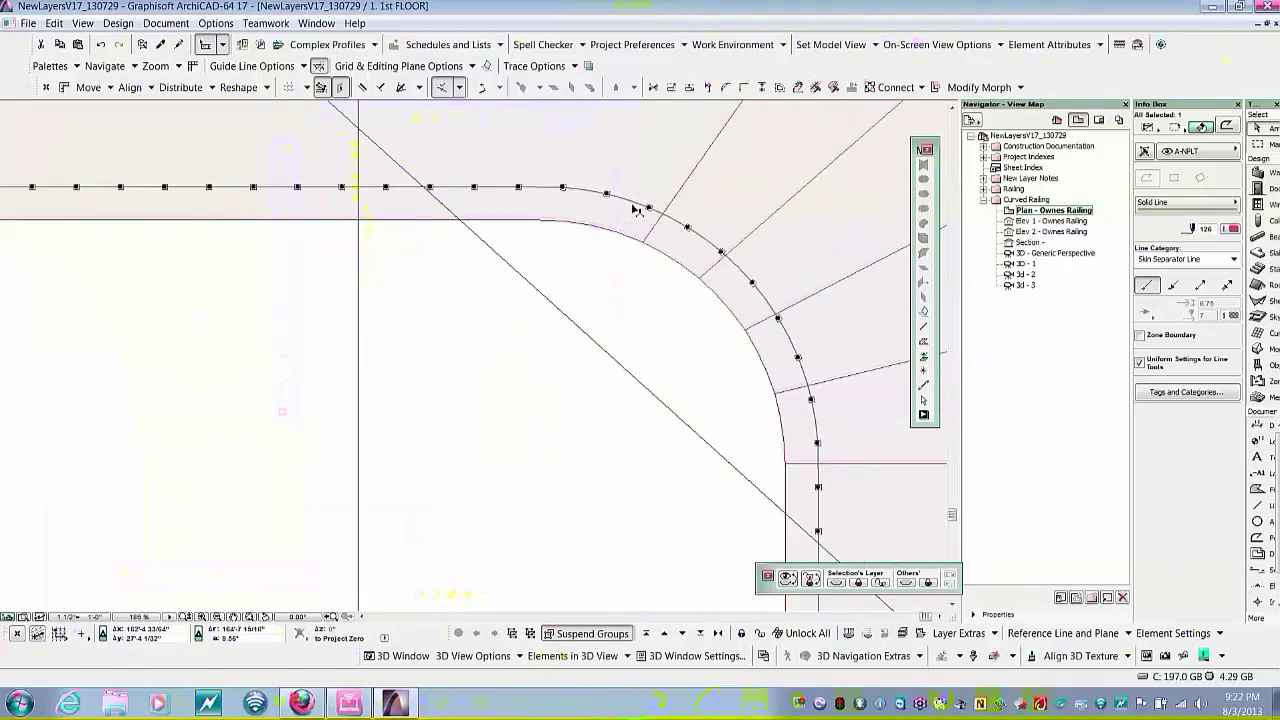
{"action": "scroll", "coordinate": [636, 205], "scroll_direction": "up", "scroll_amount": 4}
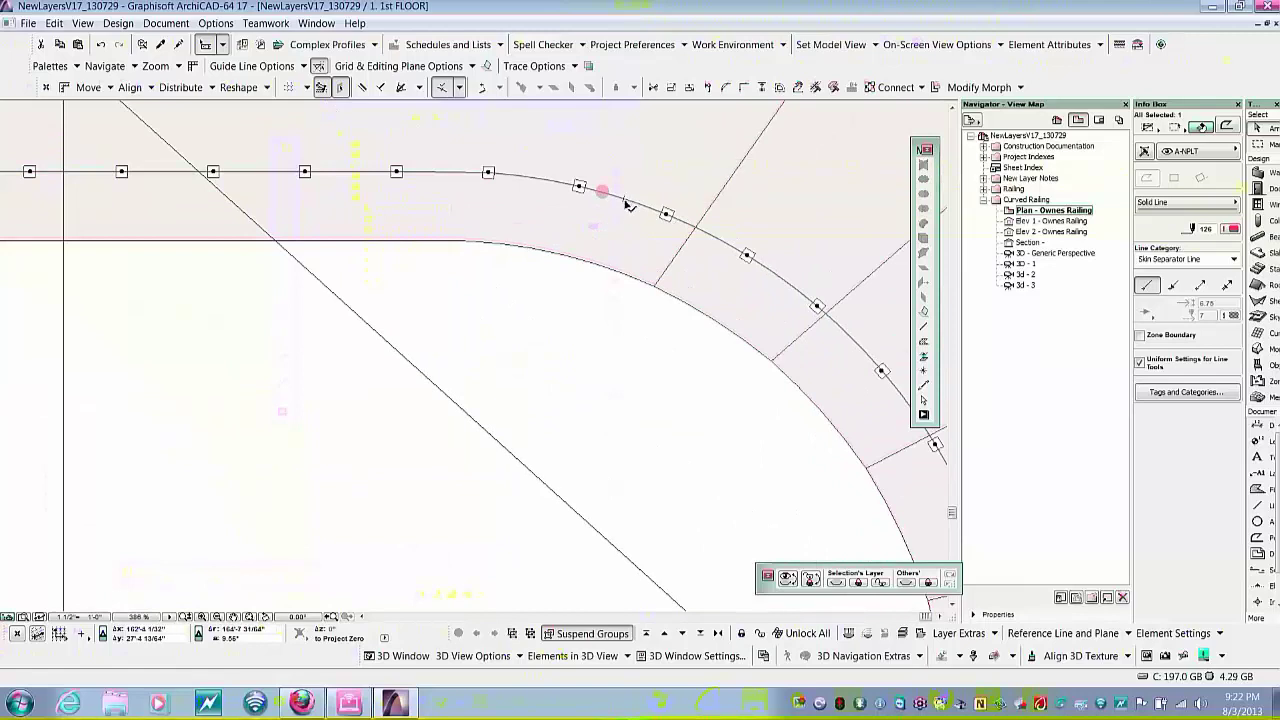
{"action": "left_click", "coordinate": [630, 202]}
{"action": "left_click", "coordinate": [706, 263]}
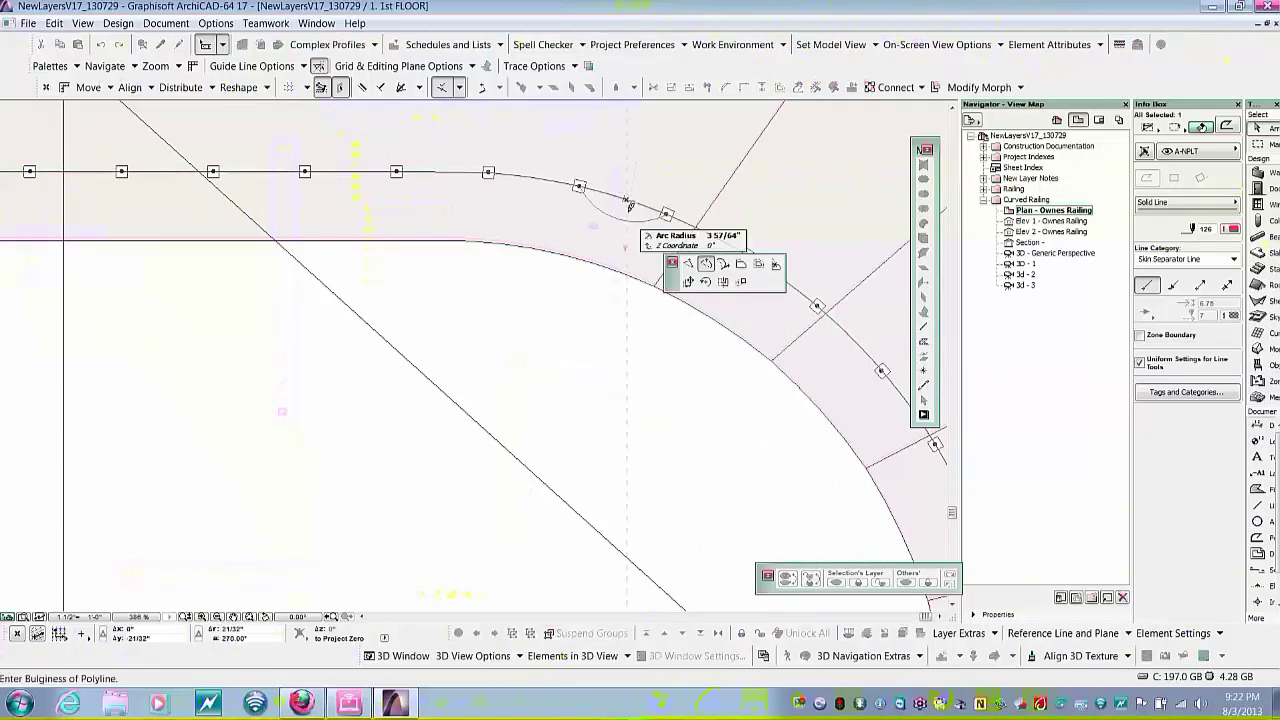
{"action": "left_click", "coordinate": [622, 218]}
- Examine the polyline's segments around the volute at the foot of the stair and deselect the polyline
{"action": "scroll", "coordinate": [505, 206], "scroll_direction": "down", "scroll_amount": 8}
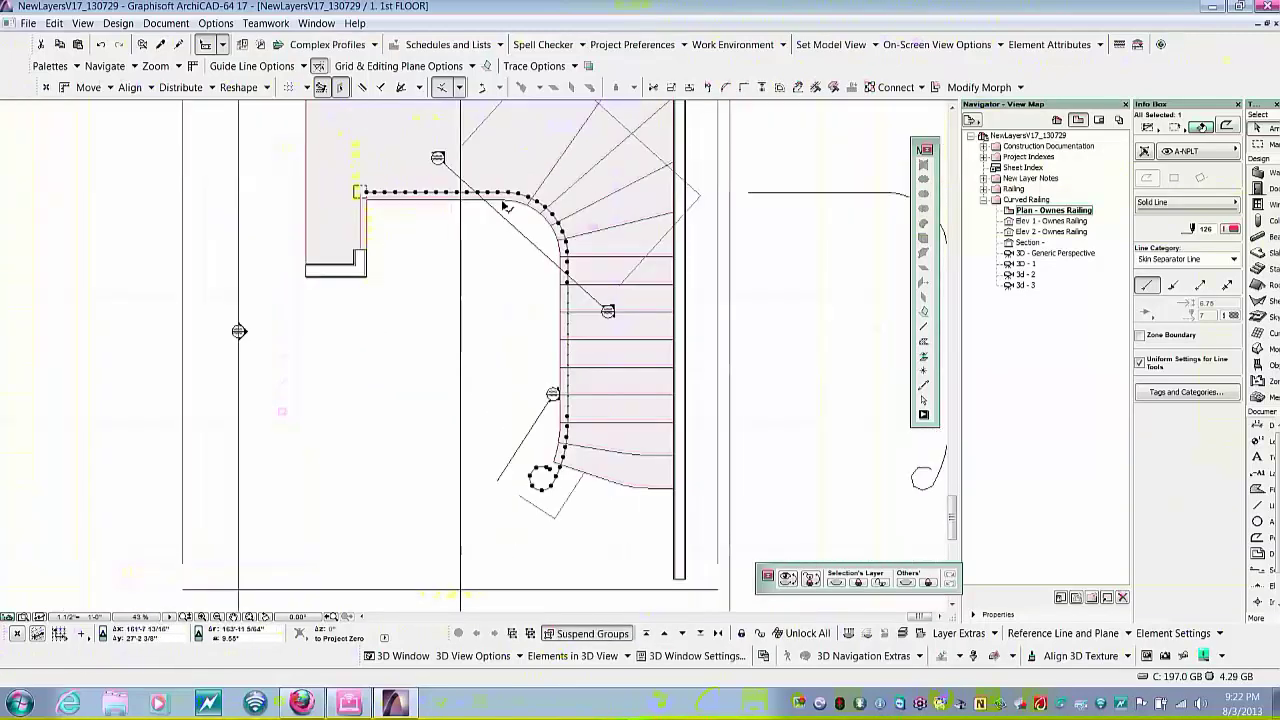
{"action": "scroll", "coordinate": [555, 458], "scroll_direction": "up", "scroll_amount": 4}
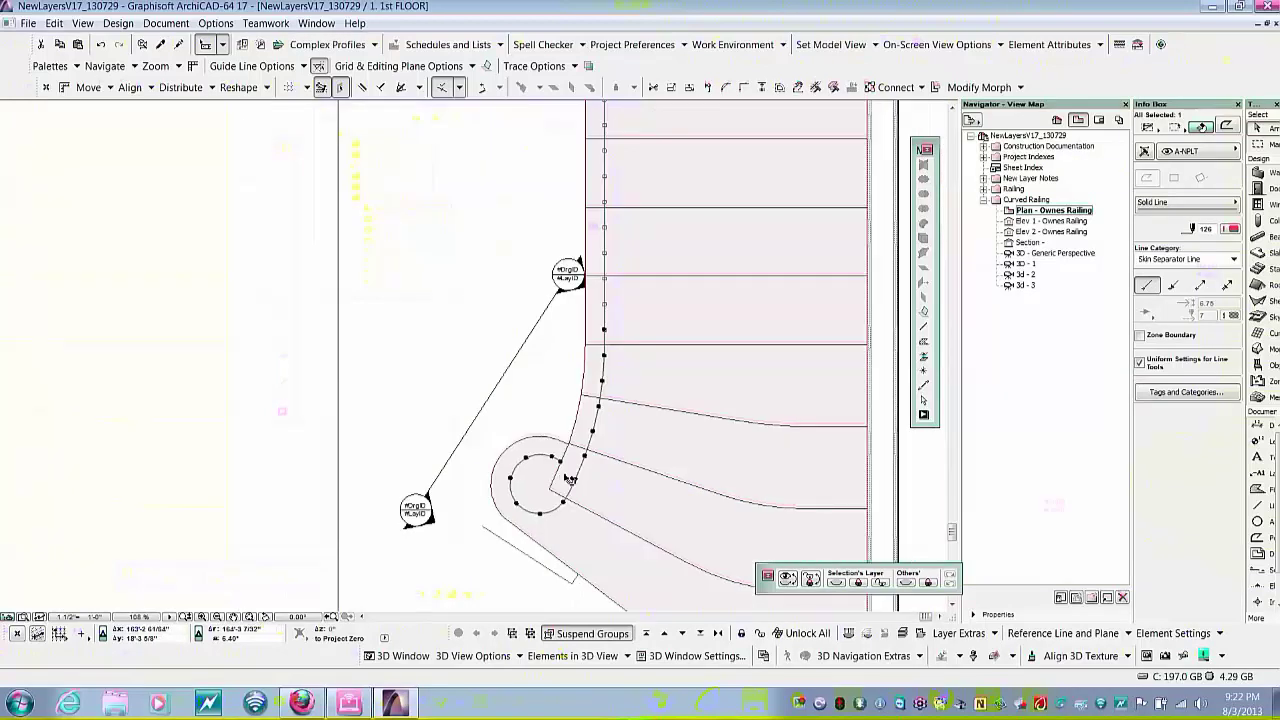
{"action": "scroll", "coordinate": [583, 472], "scroll_direction": "up", "scroll_amount": 2}
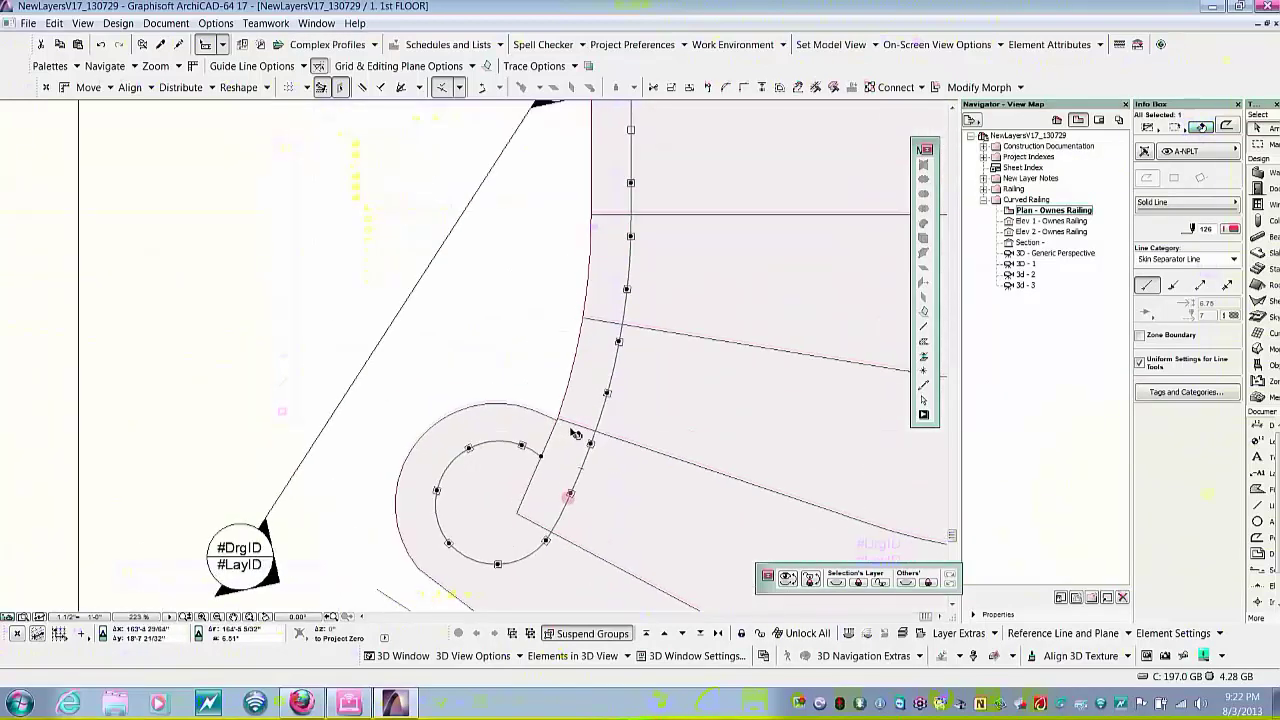
{"action": "scroll", "coordinate": [576, 432], "scroll_direction": "down", "scroll_amount": 6}
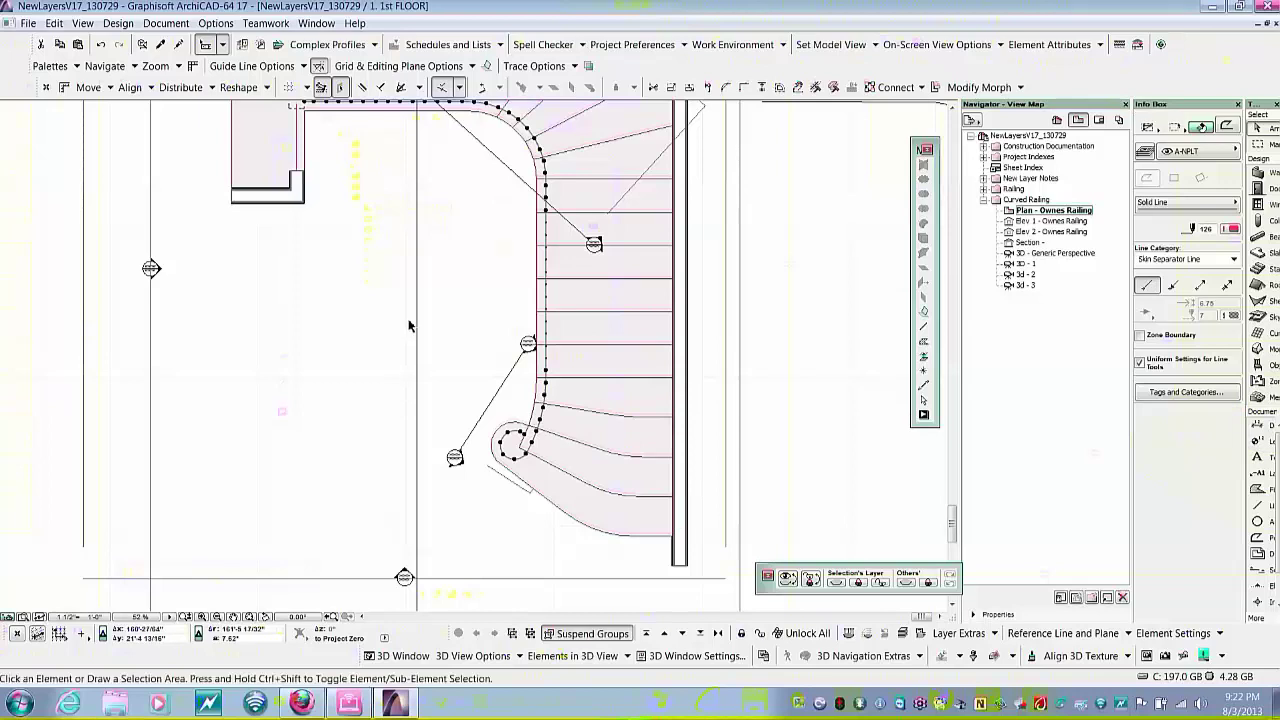
{"action": "key", "text": "Escape"}
{"action": "middle_click_drag", "start_coordinate": [452, 303], "coordinate": [502, 309]}
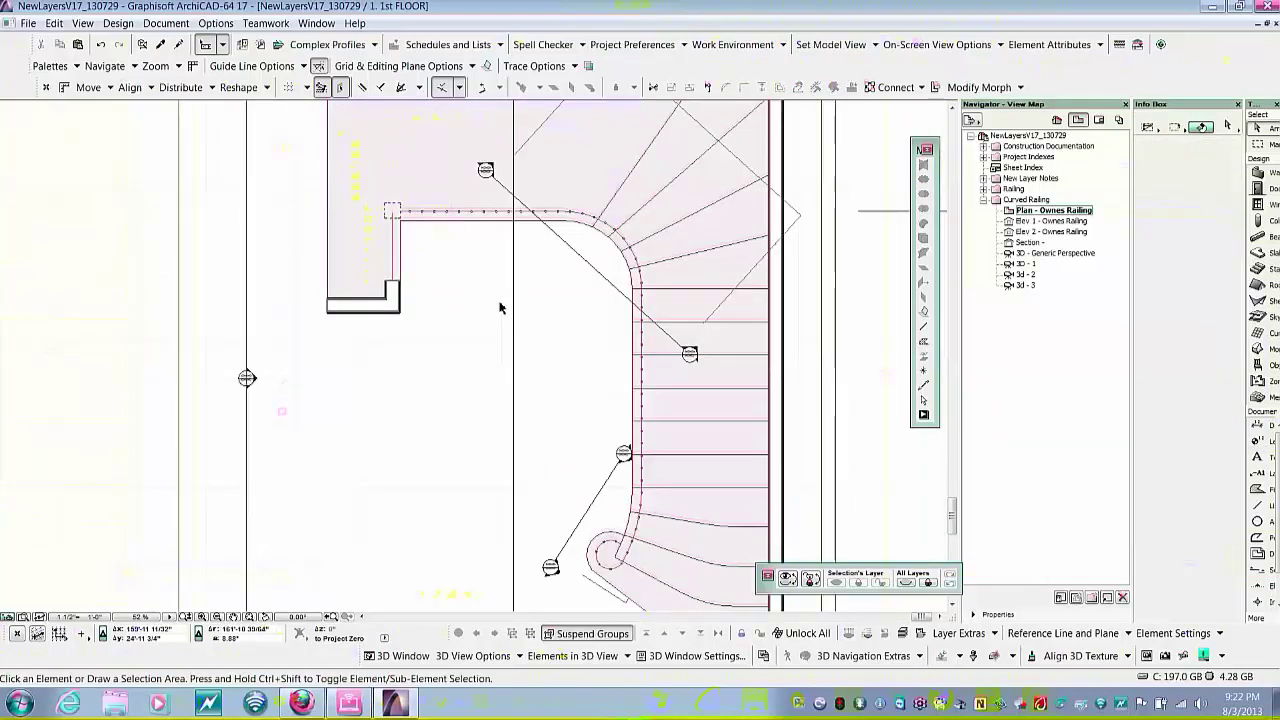
{"action": "middle_click_drag", "start_coordinate": [505, 256], "coordinate": [475, 291]}
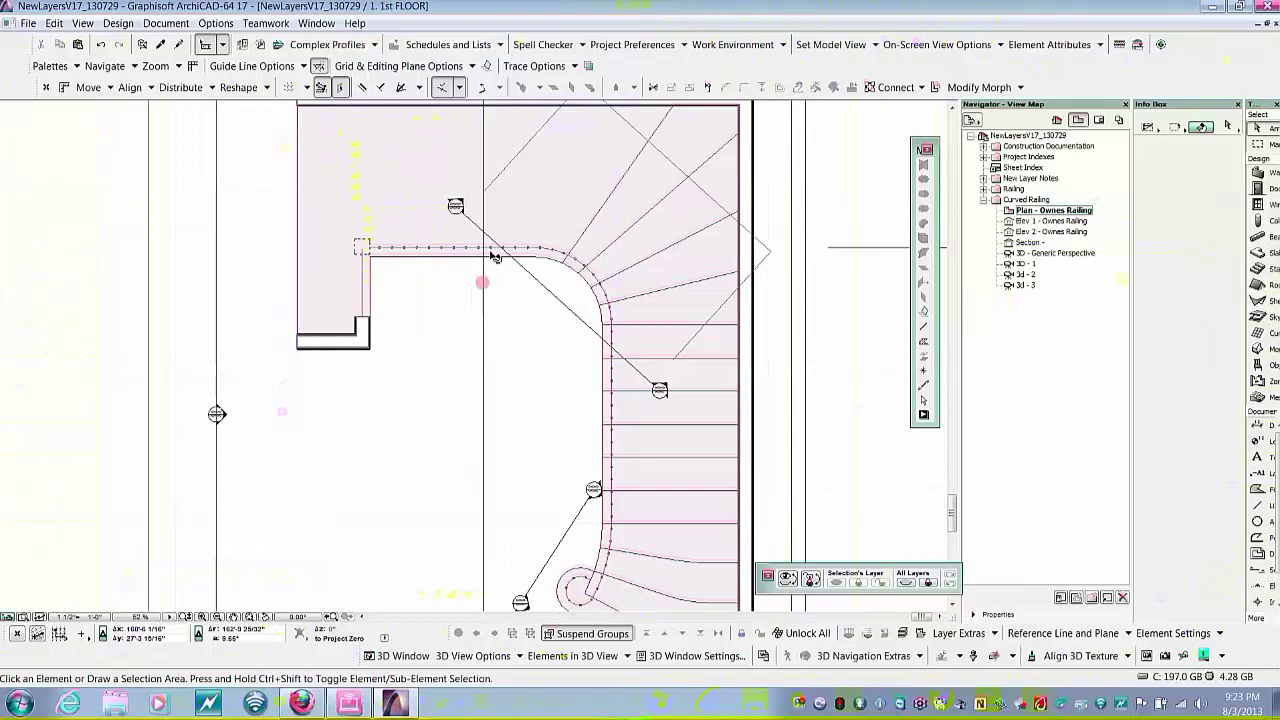
- In the 3D - Generic Perspective view, draw a Morph line between the top centers of the first two balusters beside the newel post
{"action": "double_click", "coordinate": [1020, 254]}
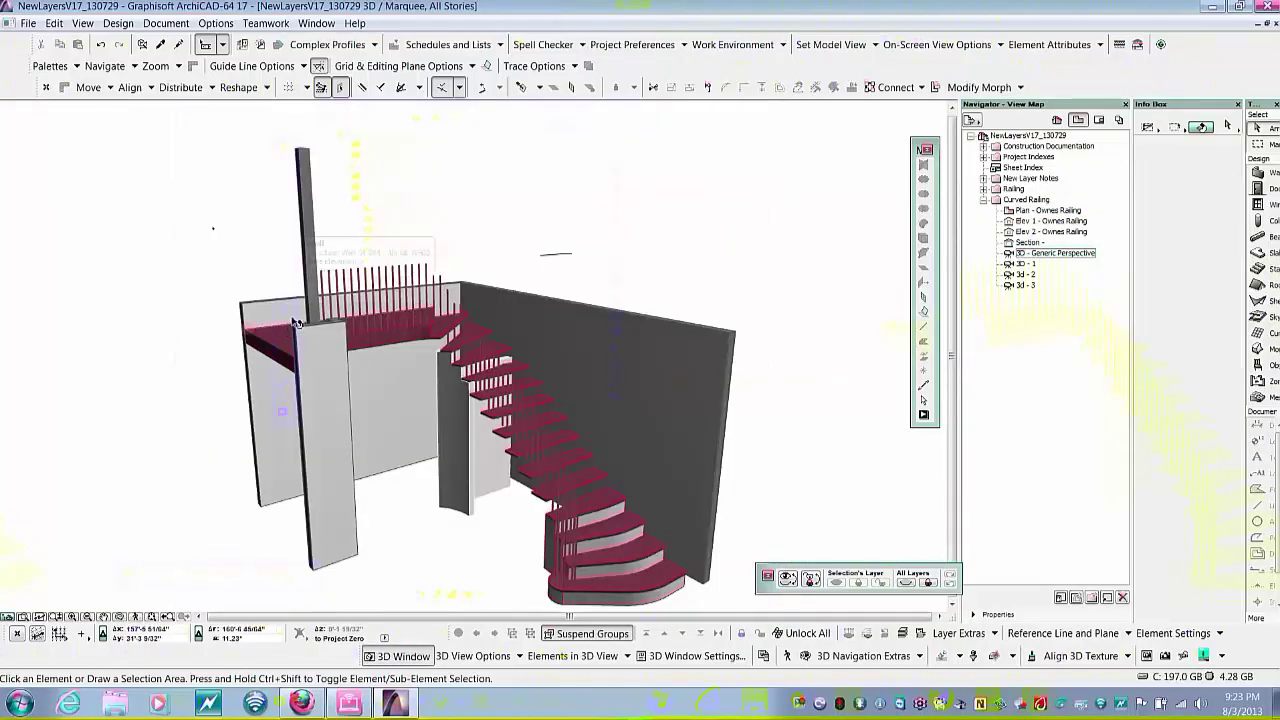
{"action": "scroll", "coordinate": [297, 323], "scroll_direction": "up", "scroll_amount": 8}
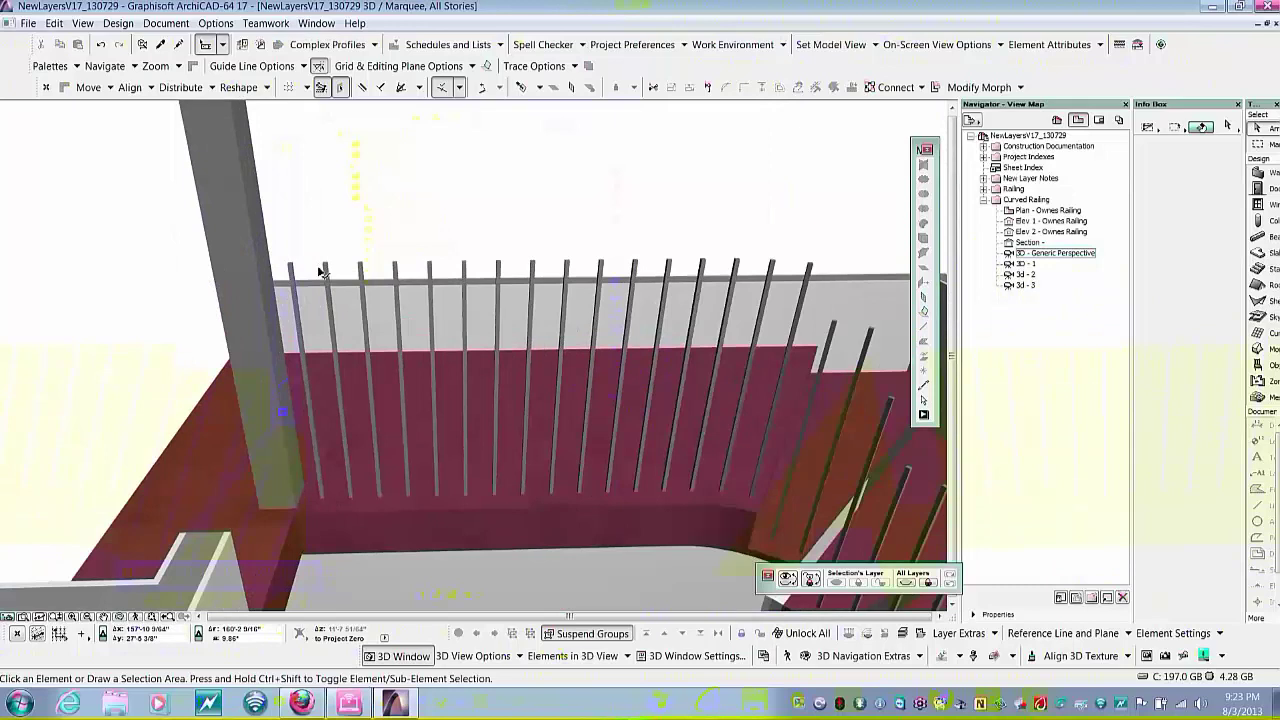
{"action": "scroll", "coordinate": [323, 271], "scroll_direction": "up", "scroll_amount": 3}
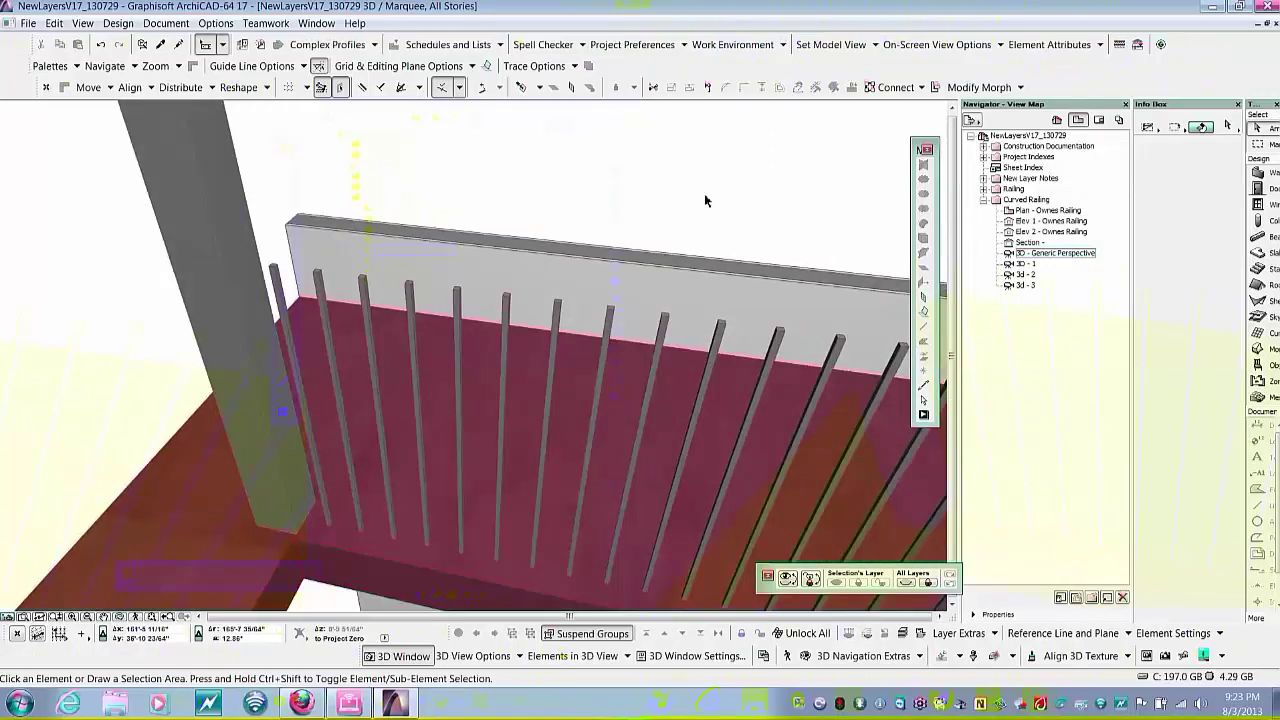
{"action": "left_click", "coordinate": [1262, 351]}
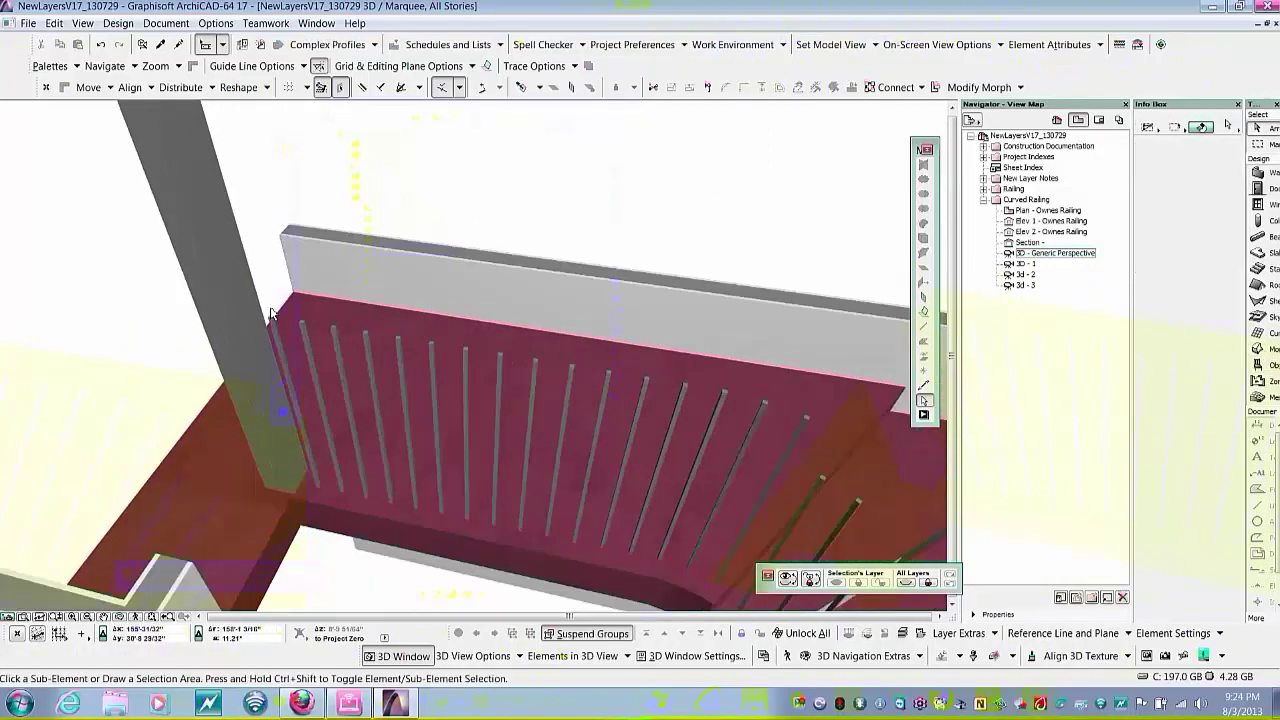
{"action": "scroll", "coordinate": [272, 312], "scroll_direction": "up", "scroll_amount": 4}
{"action": "scroll", "coordinate": [272, 312], "scroll_direction": "down", "scroll_amount": 1}
{"action": "scroll", "coordinate": [272, 312], "scroll_direction": "up", "scroll_amount": 5}
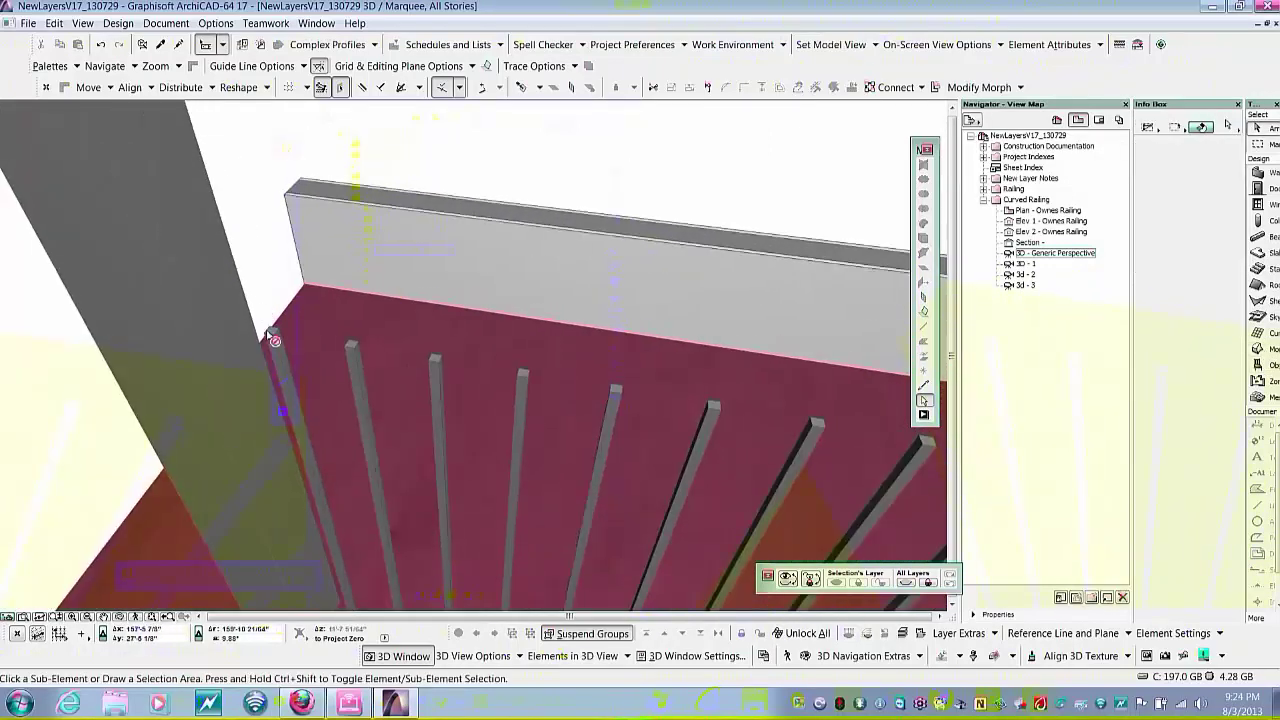
{"action": "left_click", "coordinate": [278, 320]}
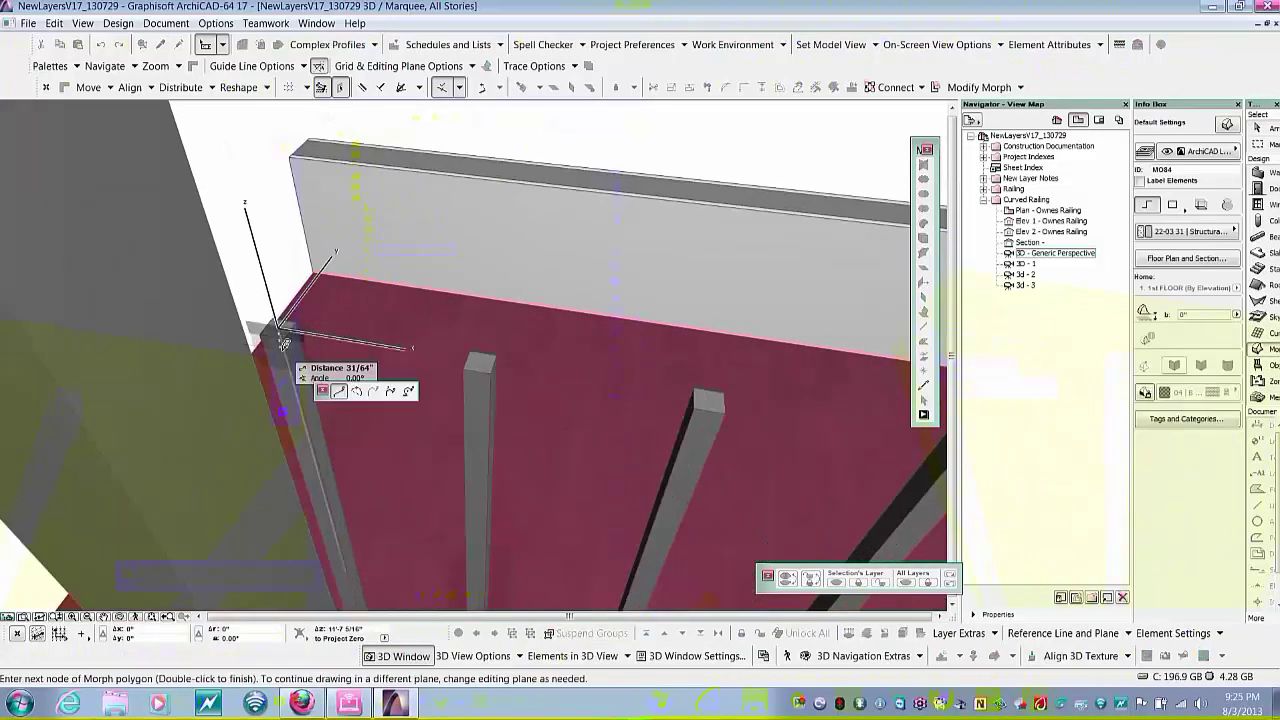
{"action": "middle_click_drag", "start_coordinate": [308, 313], "coordinate": [256, 251]}
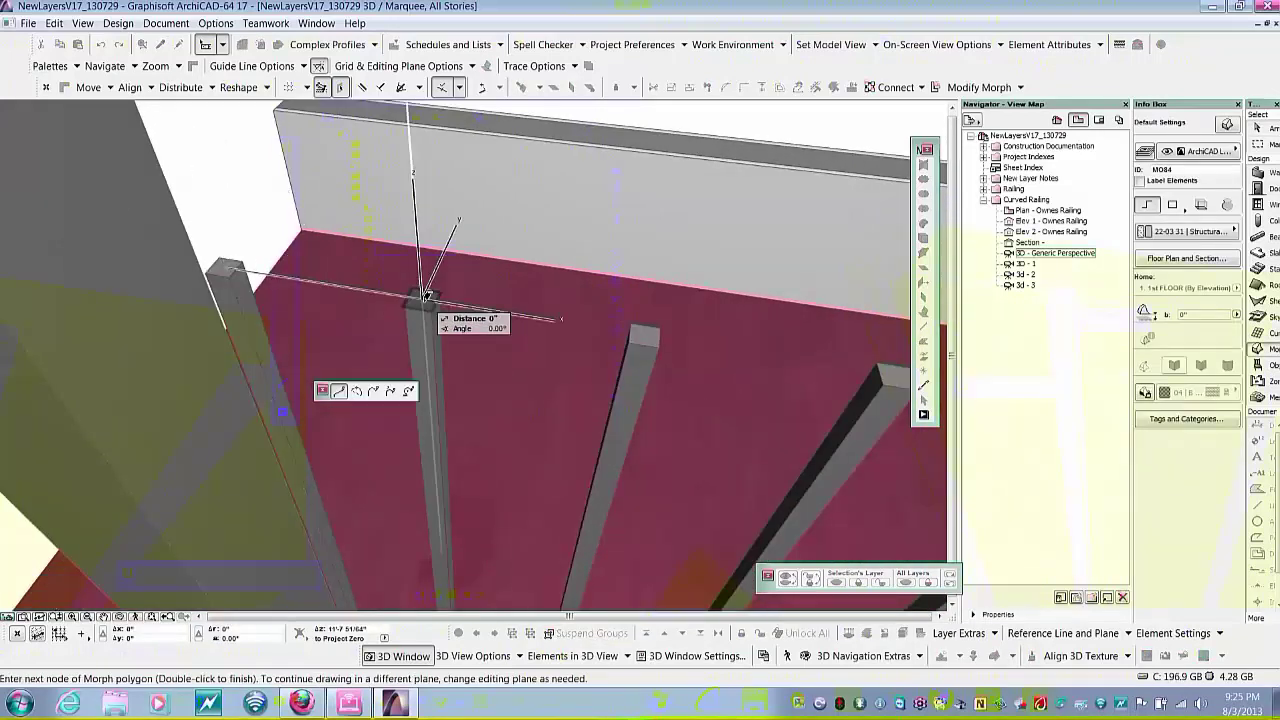
{"action": "double_click", "coordinate": [427, 297]}
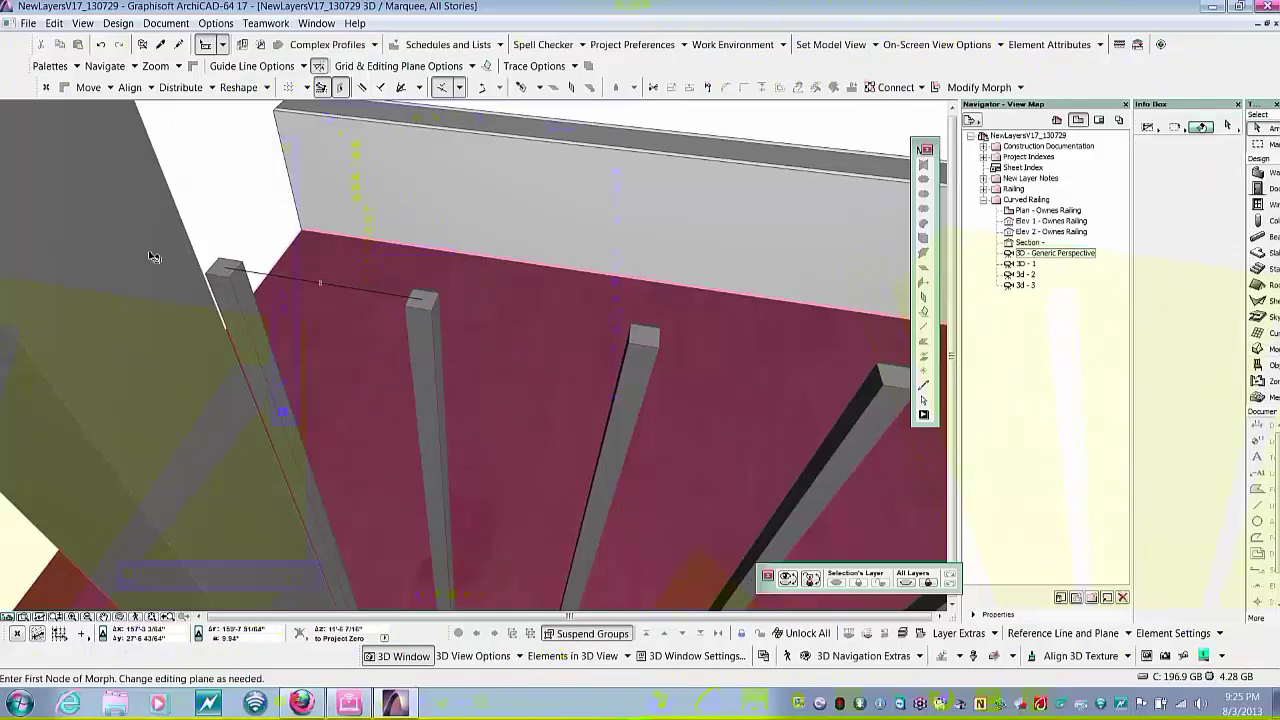
- Select the Morph line and extend its end node from the first baluster to the newel post's center, keeping the line's direction
{"action": "left_click", "coordinate": [227, 274]}
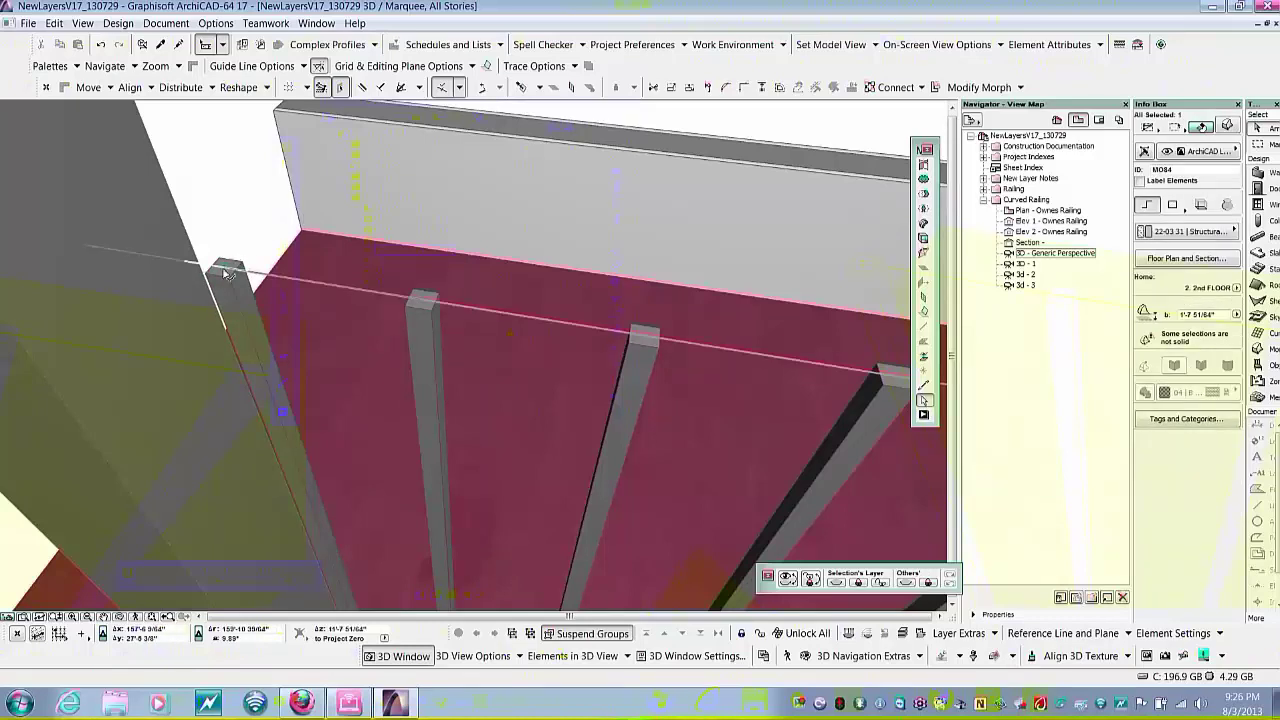
{"action": "left_click", "coordinate": [227, 270]}
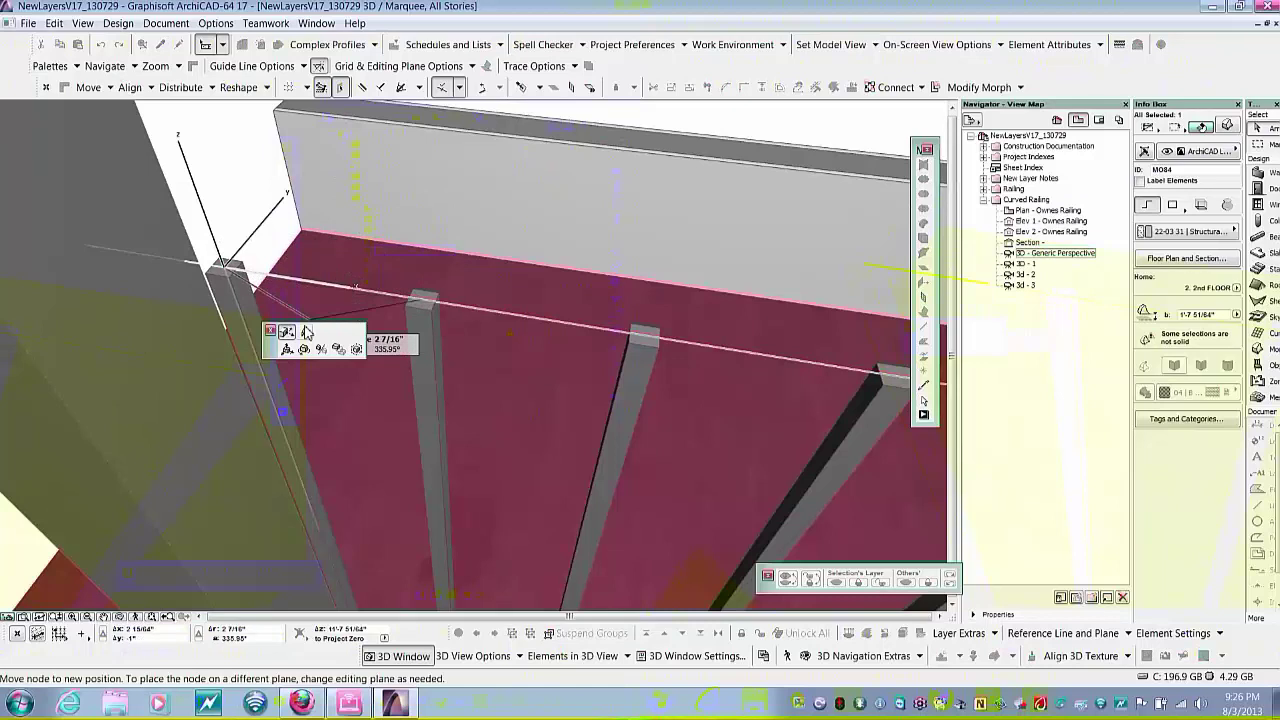
{"action": "scroll", "coordinate": [403, 246], "scroll_direction": "down", "scroll_amount": 3}
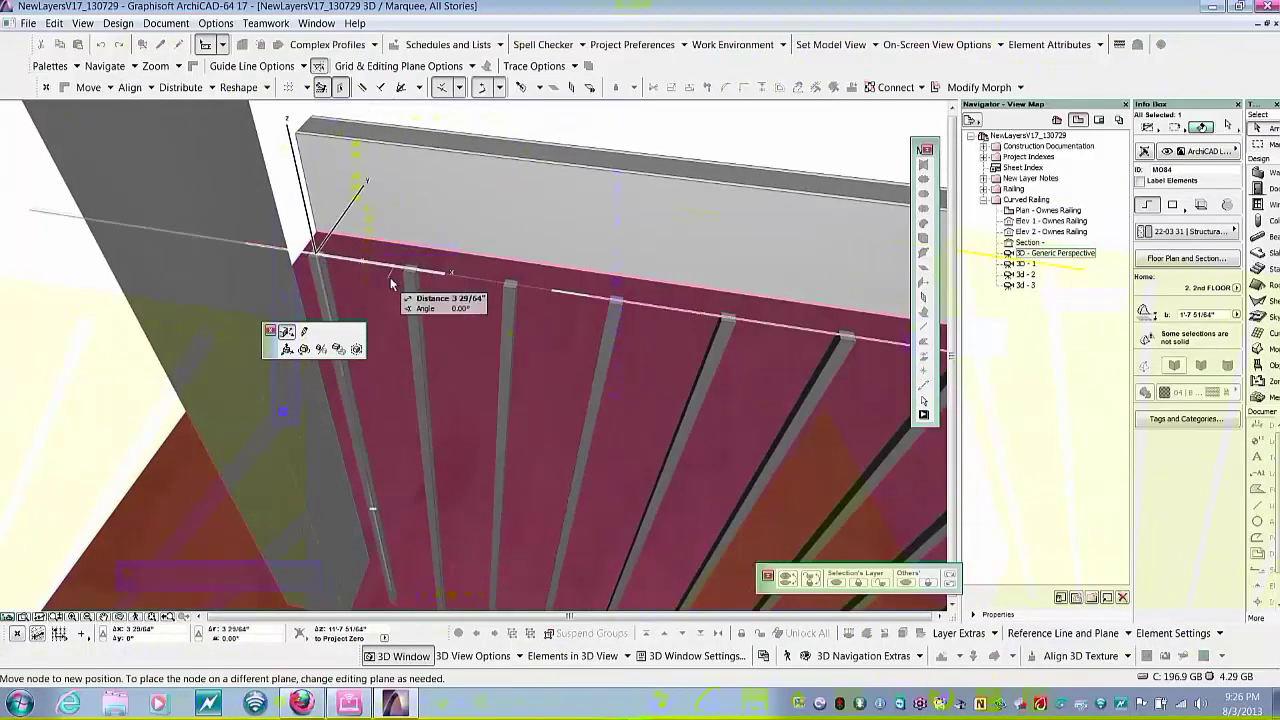
{"action": "scroll", "coordinate": [386, 275], "scroll_direction": "down", "scroll_amount": 4}
{"action": "scroll", "coordinate": [379, 272], "scroll_direction": "down", "scroll_amount": 5}
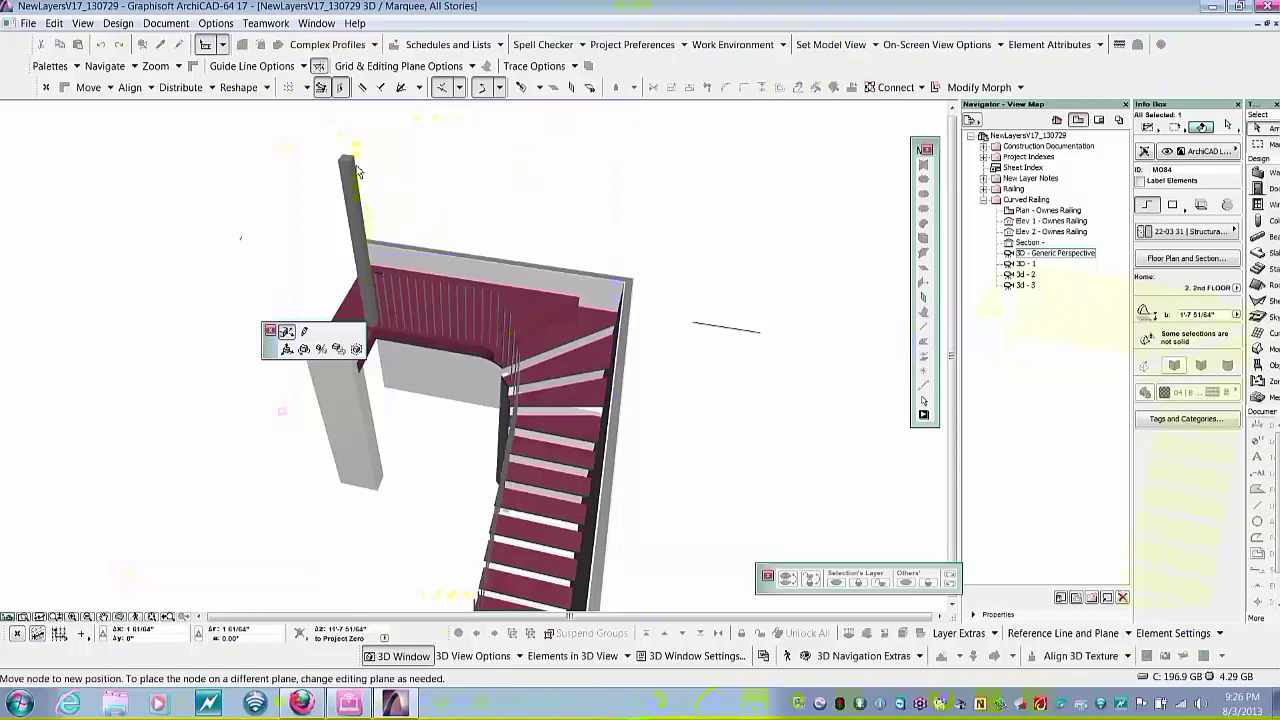
{"action": "left_click", "coordinate": [352, 166]}
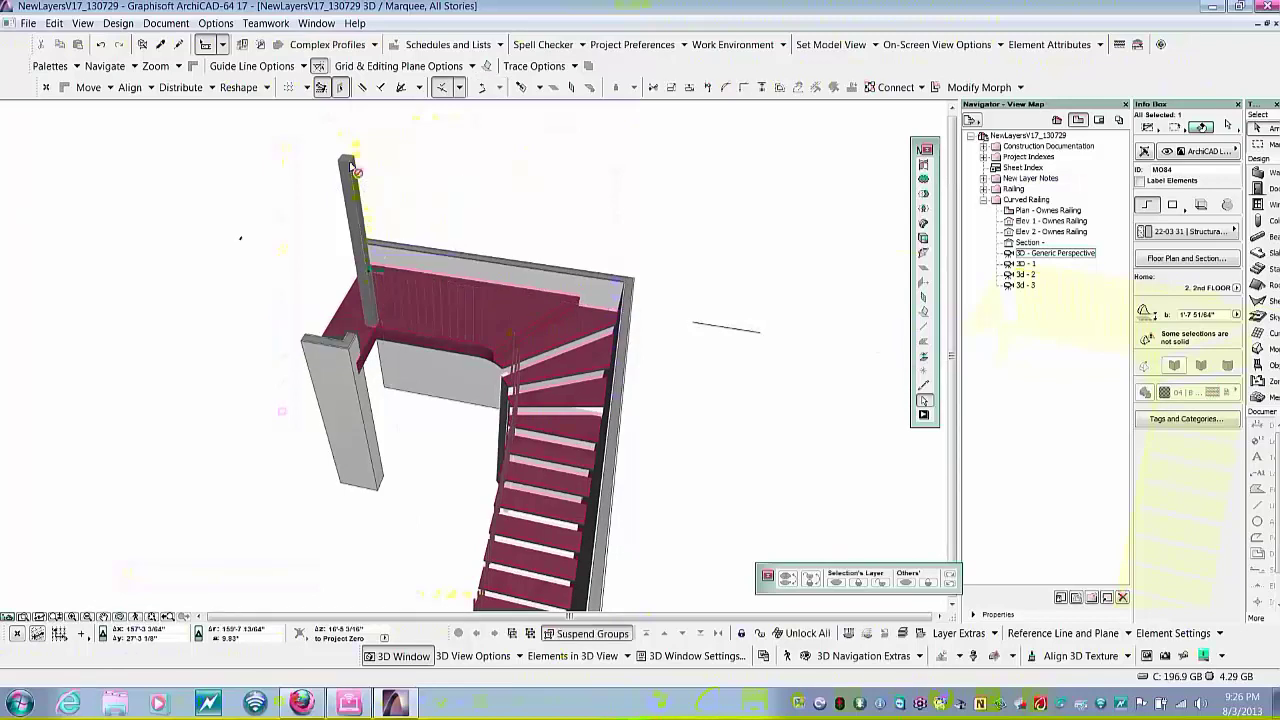
{"action": "scroll", "coordinate": [372, 260], "scroll_direction": "up", "scroll_amount": 6}
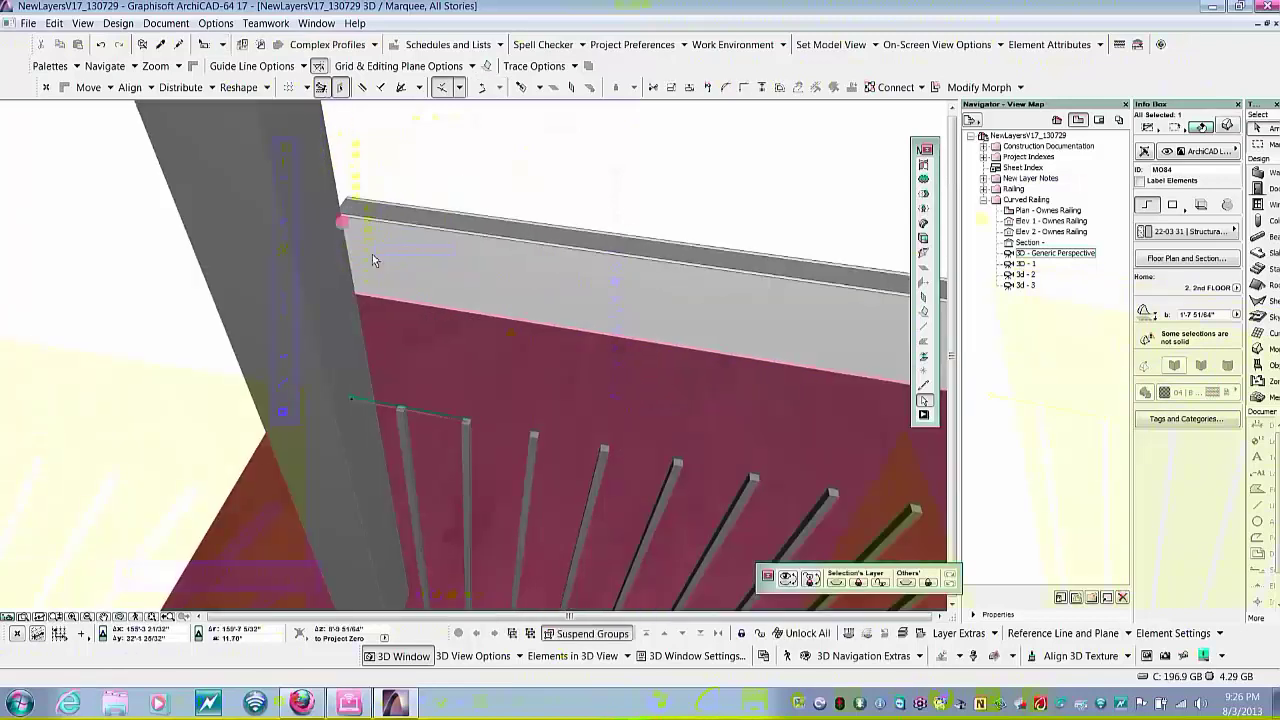
{"action": "middle_click_drag", "start_coordinate": [415, 336], "coordinate": [323, 303]}
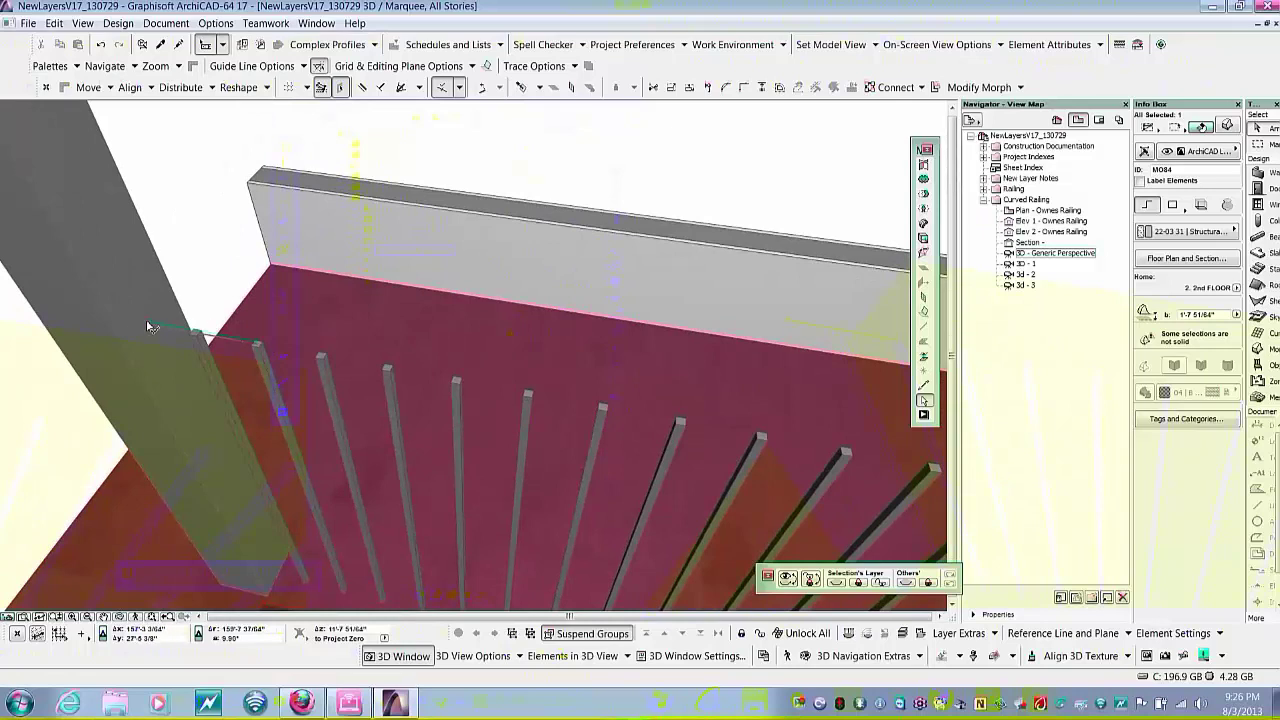
- Stretch the Morph line's end node from the second baluster along the straight run to its last baluster's top center, about 4' away
{"action": "scroll", "coordinate": [255, 350], "scroll_direction": "up", "scroll_amount": 3}
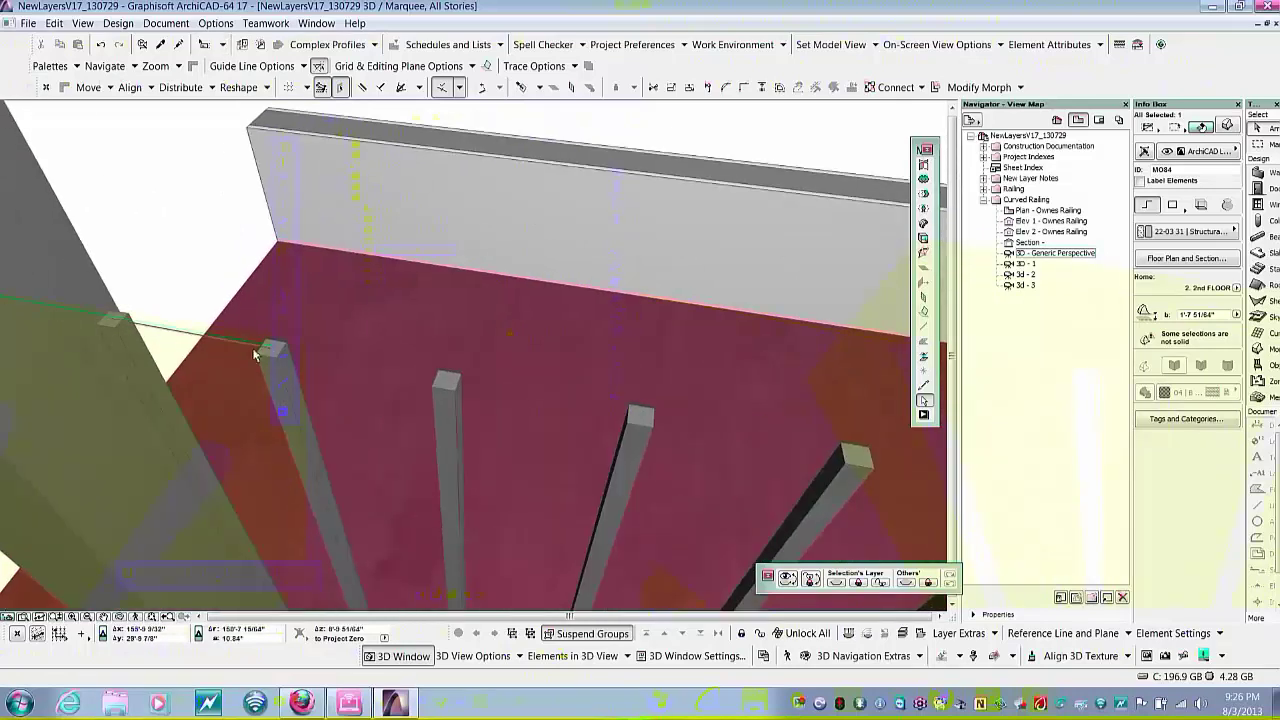
{"action": "left_click", "coordinate": [275, 350]}
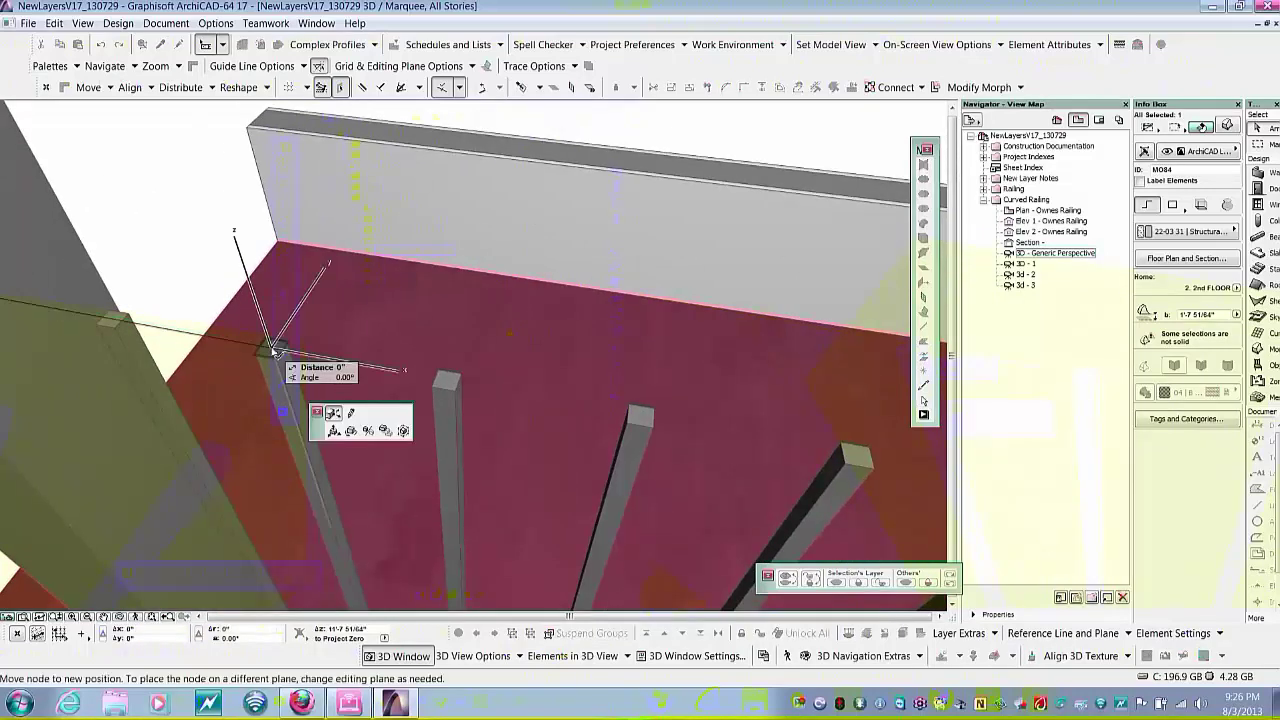
{"action": "scroll", "coordinate": [252, 293], "scroll_direction": "down", "scroll_amount": 3}
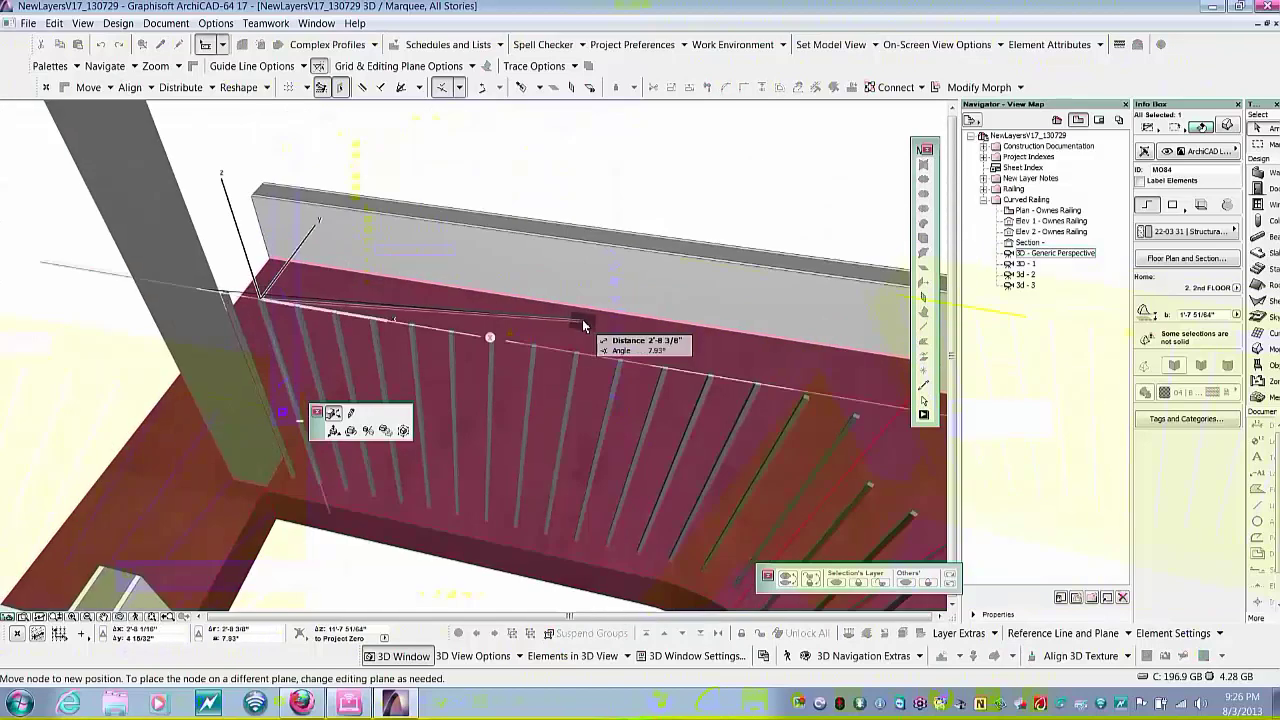
{"action": "middle_click_drag", "start_coordinate": [528, 288], "coordinate": [369, 244], "text": "shift"}
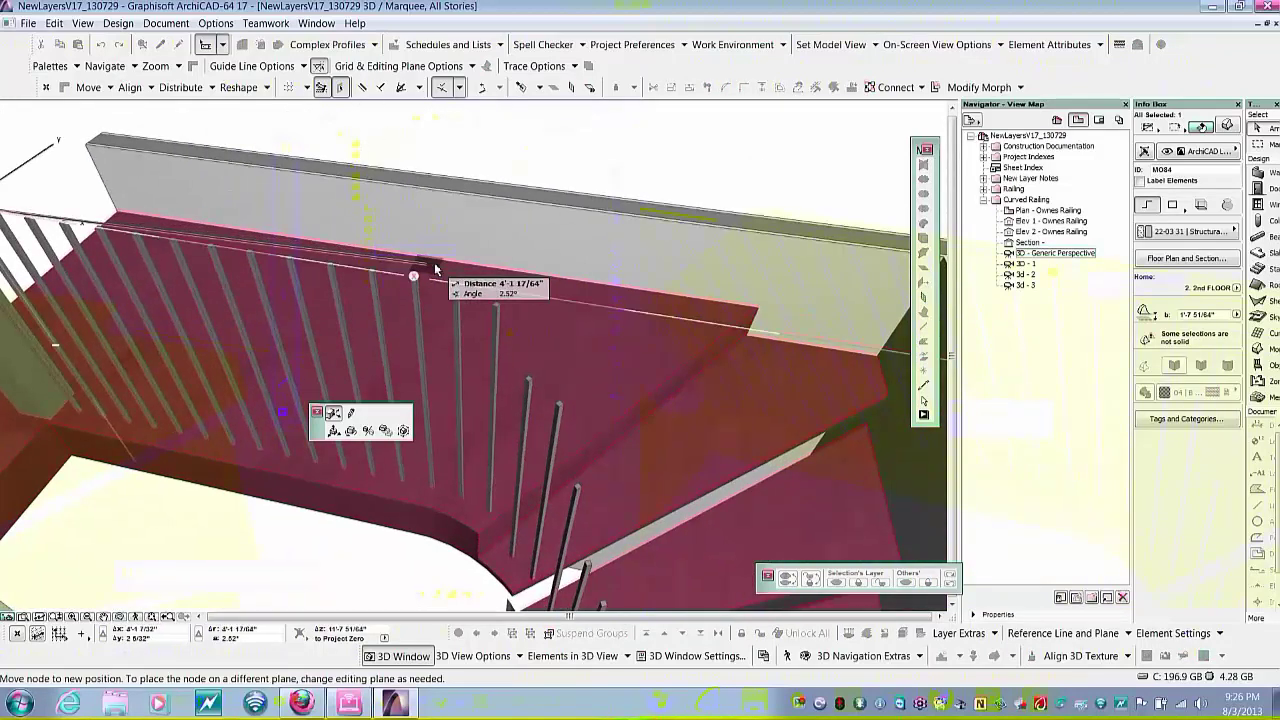
{"action": "scroll", "coordinate": [410, 263], "scroll_direction": "up", "scroll_amount": 3}
{"action": "scroll", "coordinate": [410, 263], "scroll_direction": "up", "scroll_amount": 3}
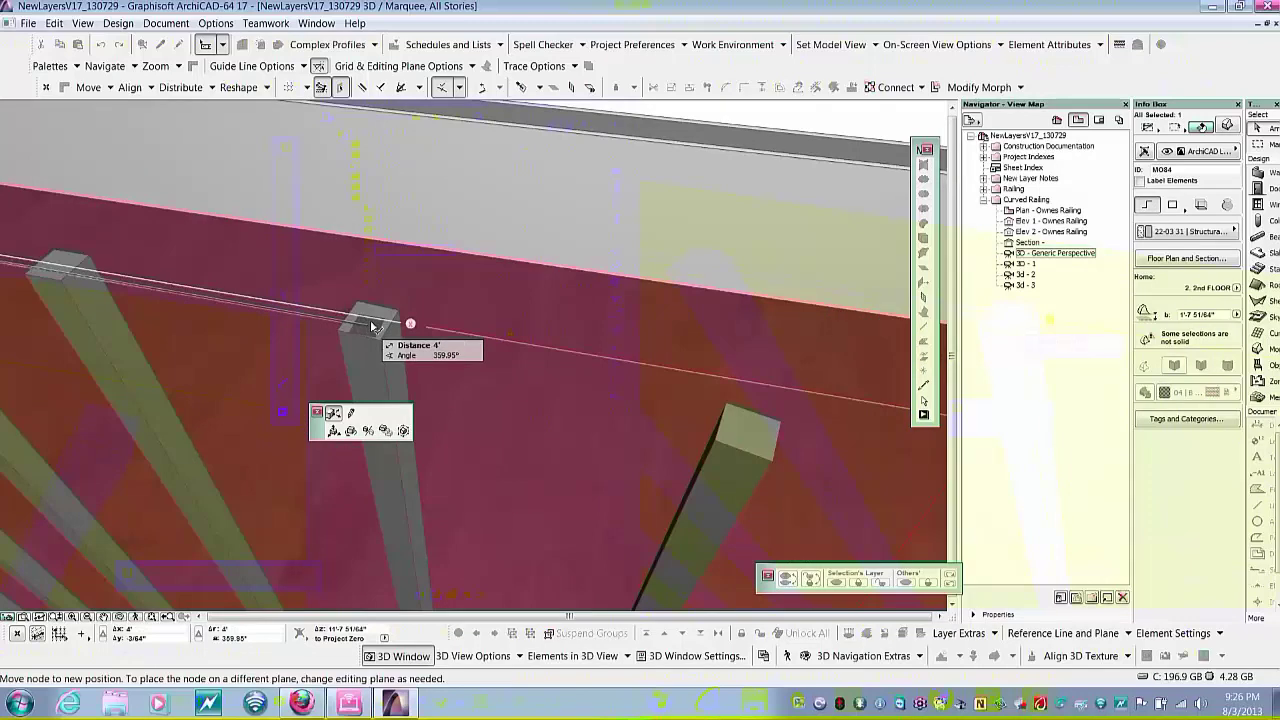
{"action": "left_click", "coordinate": [371, 325]}
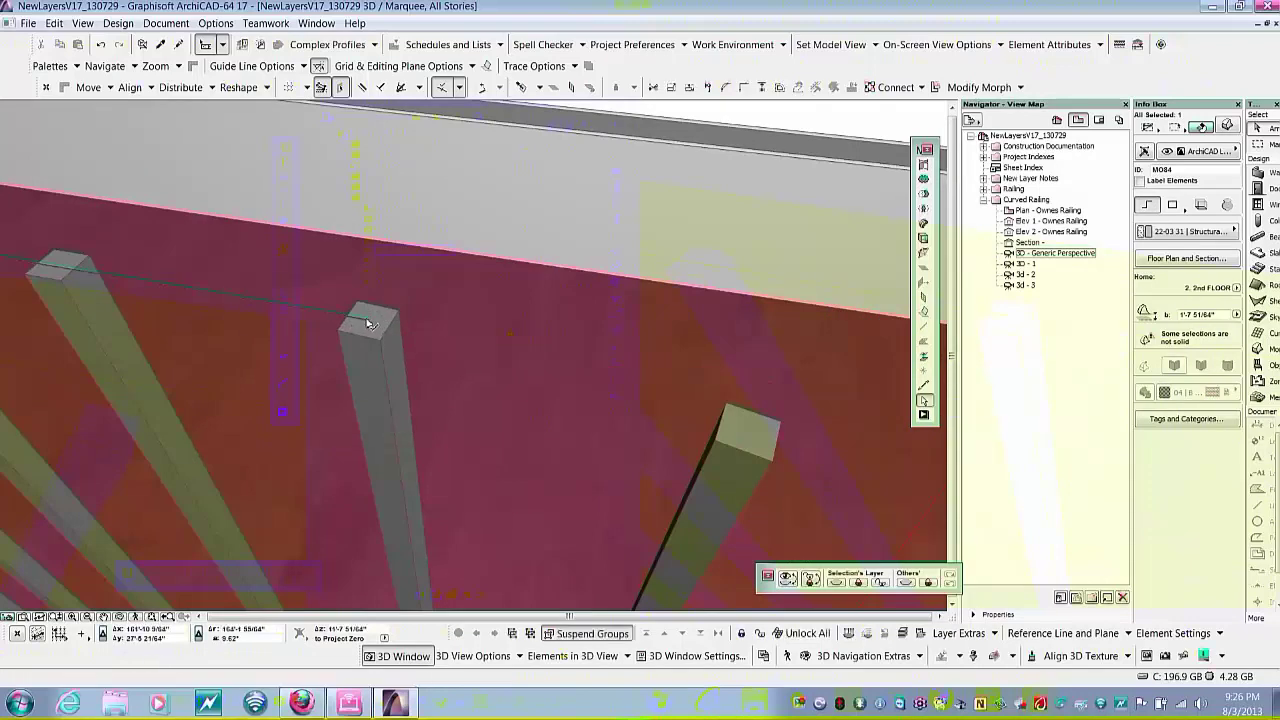
- Continue the Morph as a polyline from that end node, placing nodes on the first three baluster tops of the bend
{"action": "left_click", "coordinate": [368, 325]}
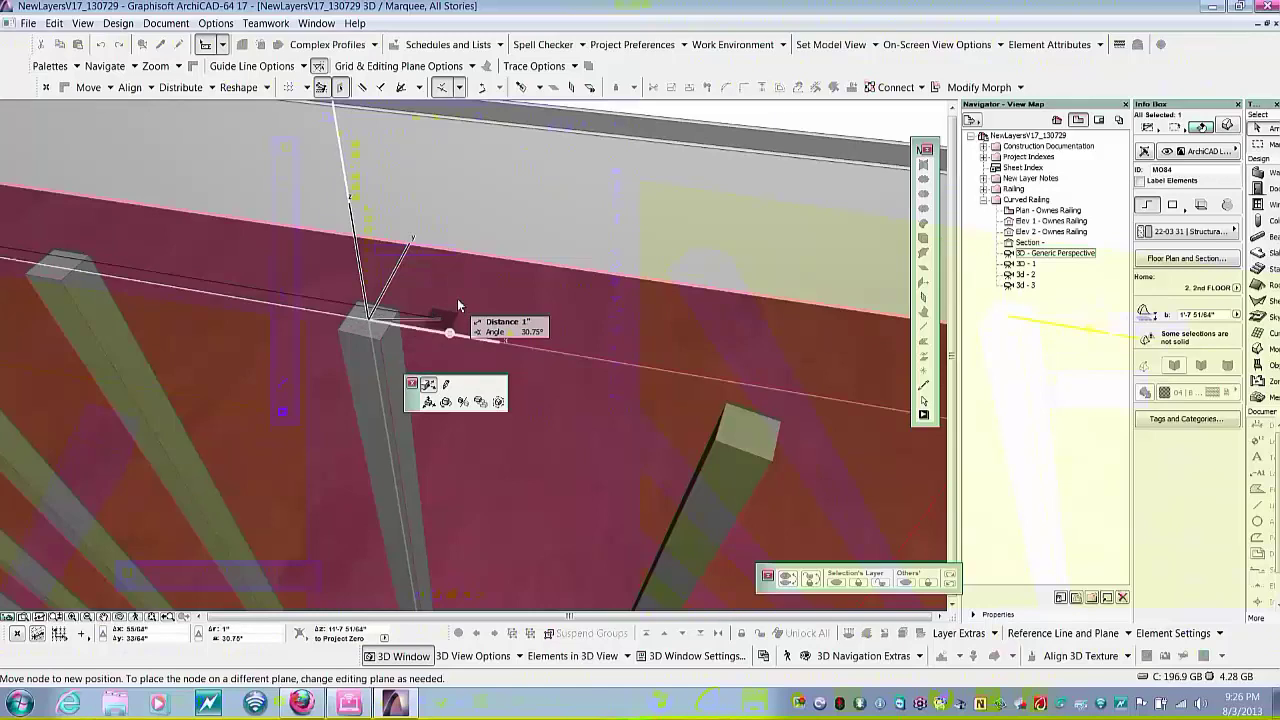
{"action": "left_click", "coordinate": [447, 385]}
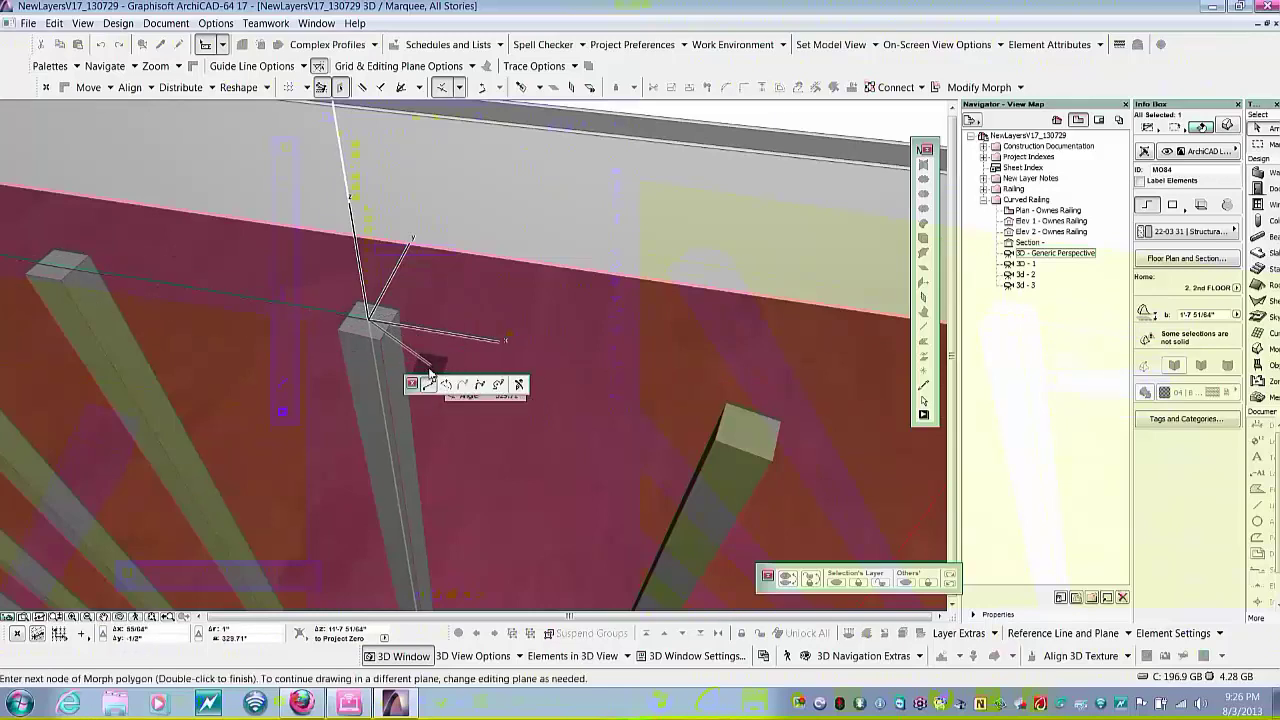
{"action": "scroll", "coordinate": [329, 243], "scroll_direction": "down", "scroll_amount": 3}
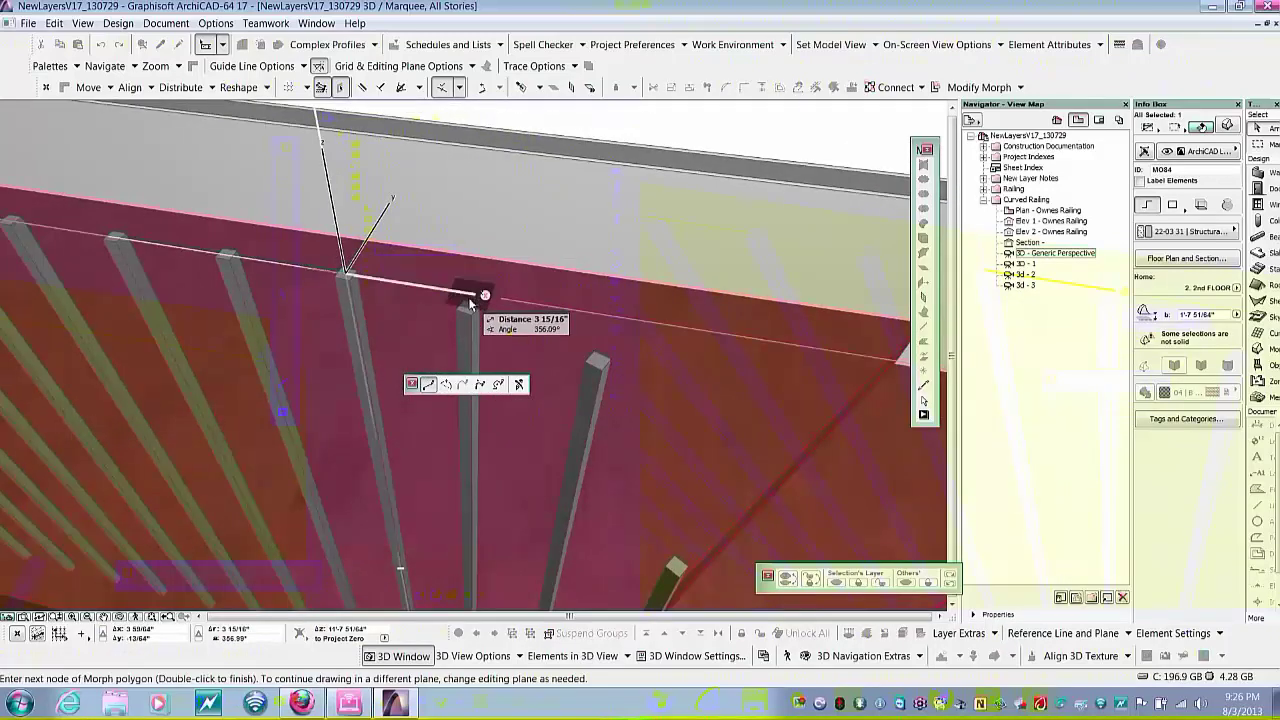
{"action": "middle_click_drag", "start_coordinate": [476, 292], "coordinate": [462, 299], "text": "shift"}
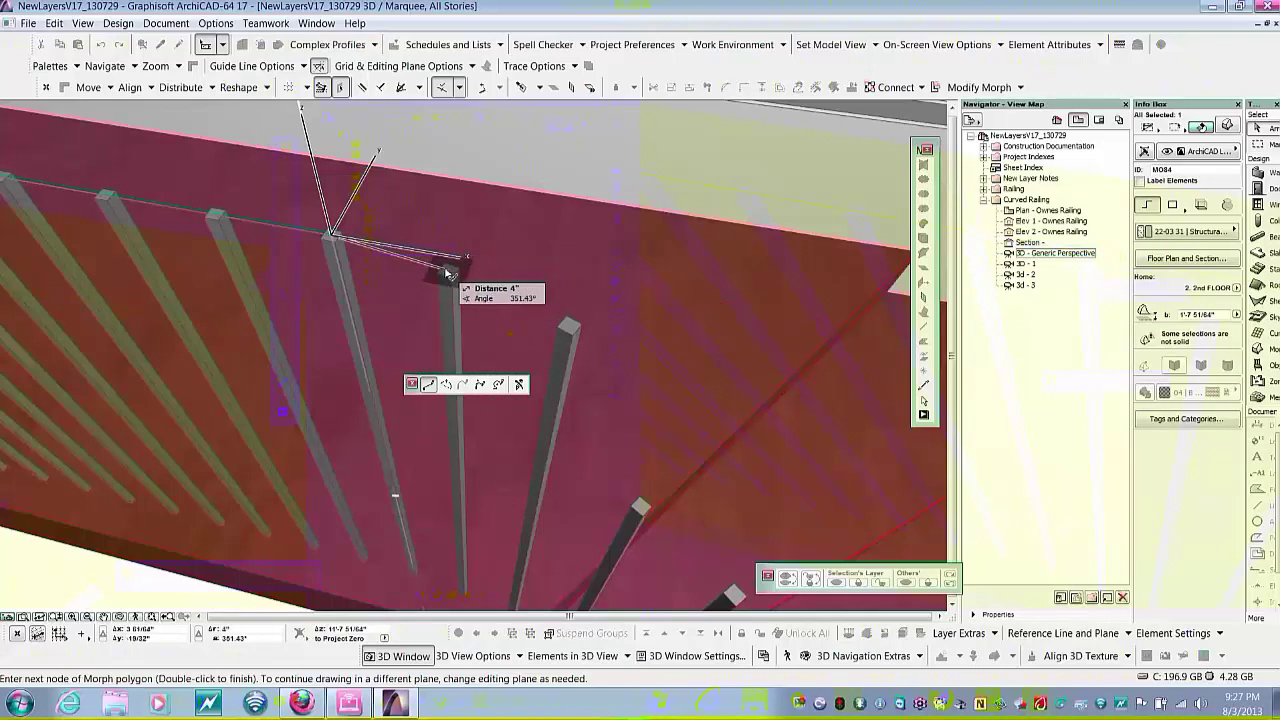
{"action": "middle_click_drag", "start_coordinate": [447, 274], "coordinate": [448, 280], "text": "shift"}
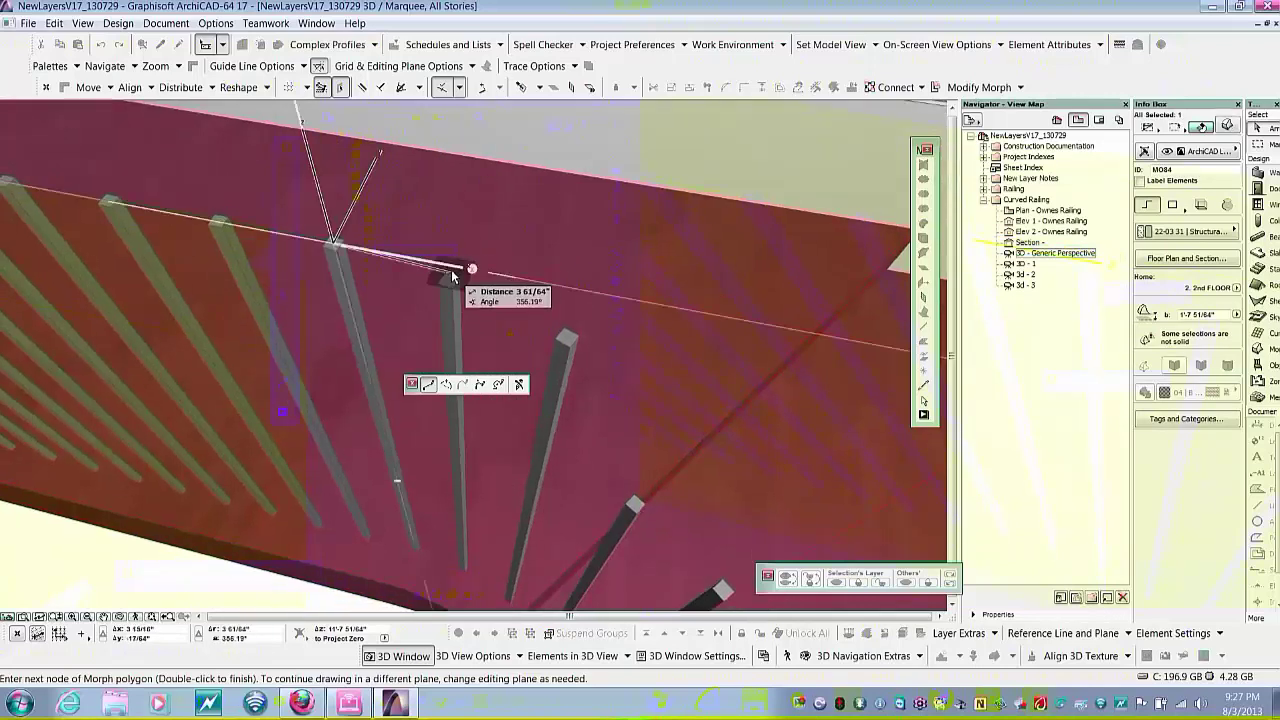
{"action": "left_click", "coordinate": [450, 284]}
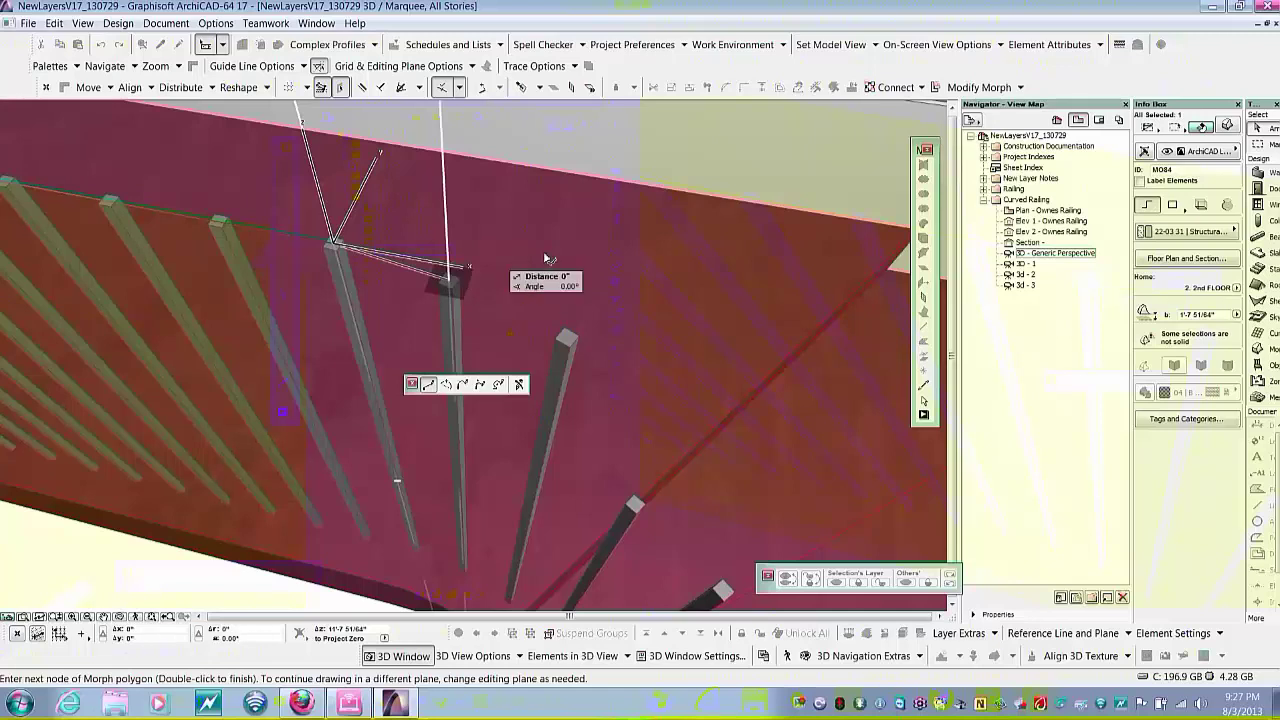
{"action": "left_click", "coordinate": [569, 338]}
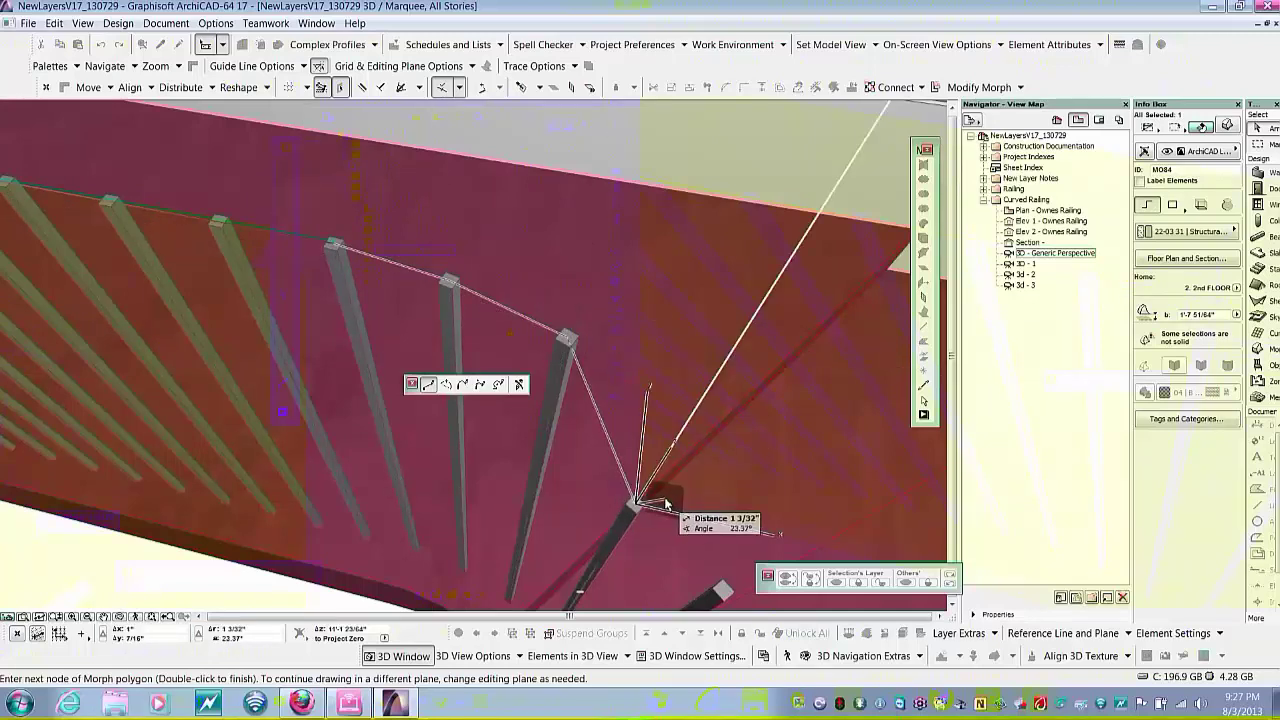
- Extend the Morph polyline around the upper bend with nodes on the top centers of the next four balusters
{"action": "middle_click_drag", "start_coordinate": [671, 523], "coordinate": [594, 374]}
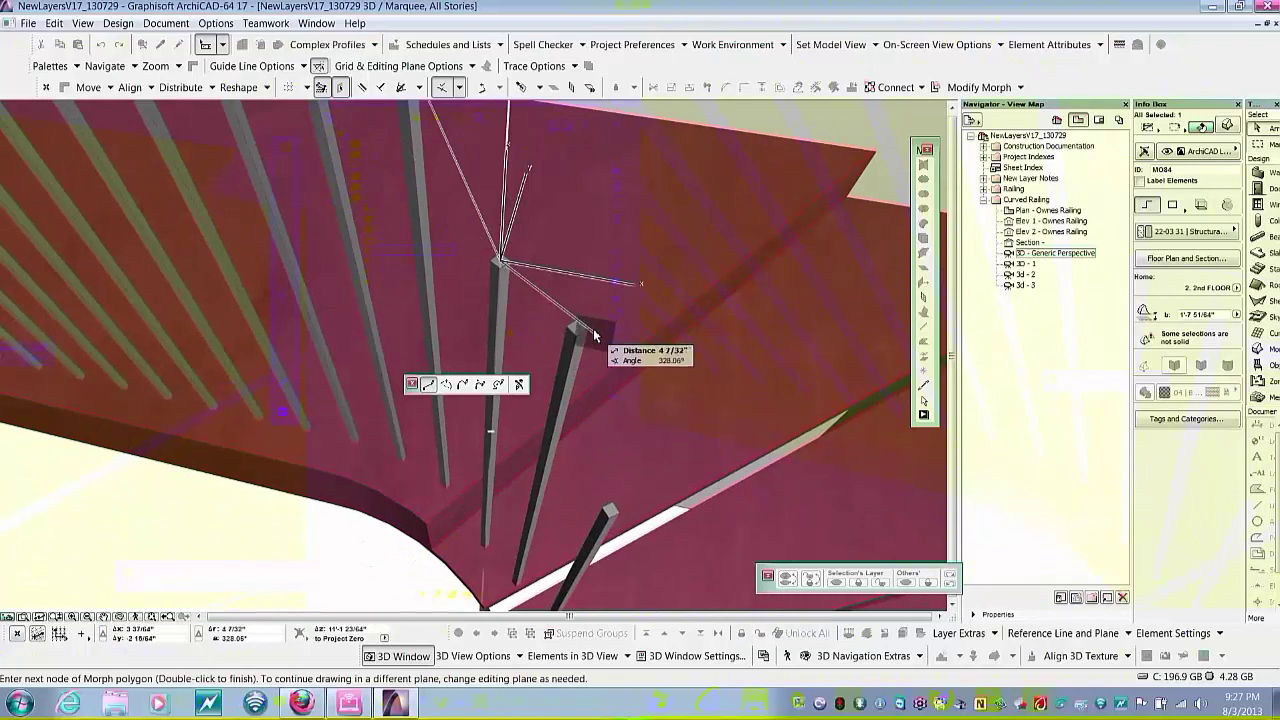
{"action": "left_click", "coordinate": [579, 330]}
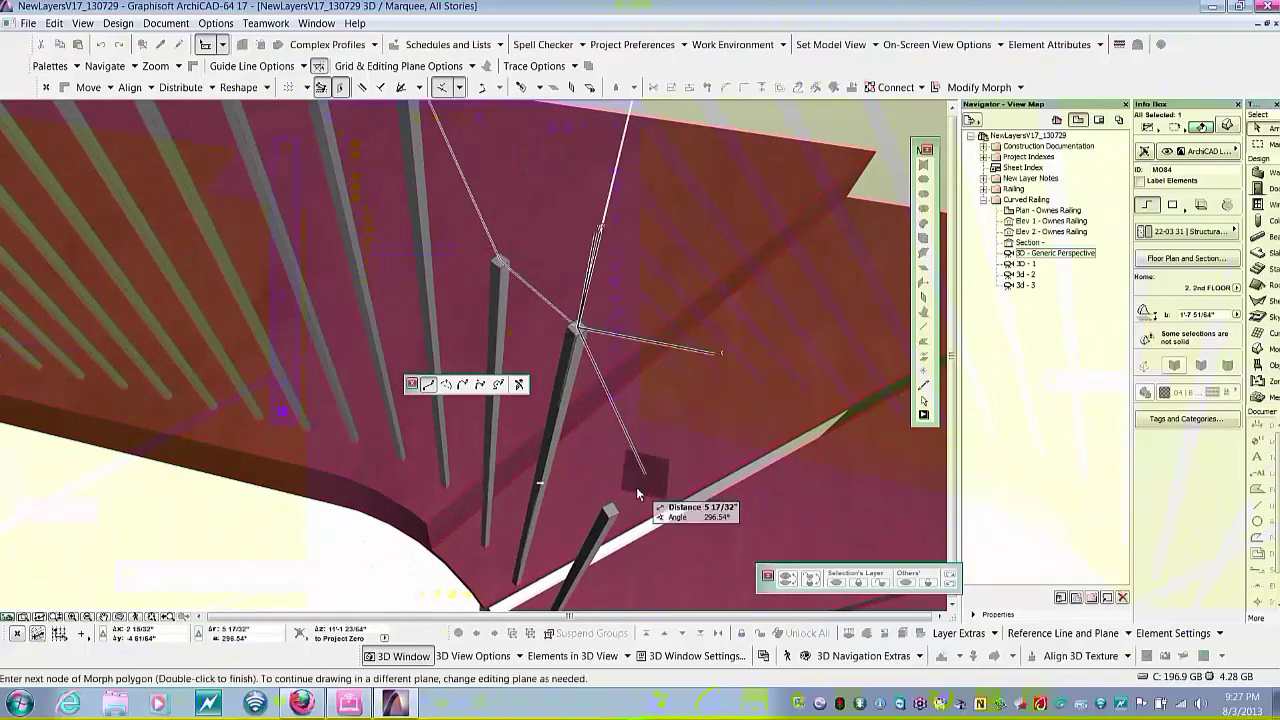
{"action": "left_click", "coordinate": [612, 514]}
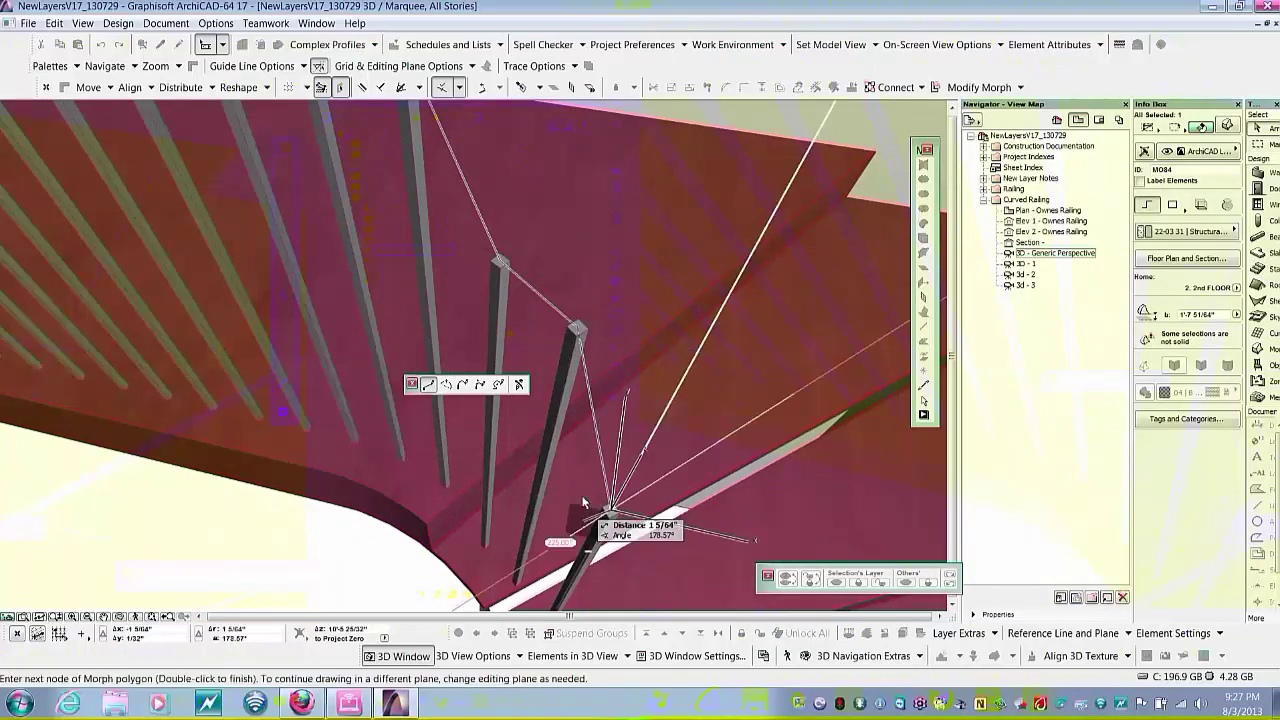
{"action": "scroll", "coordinate": [528, 348], "scroll_direction": "down", "scroll_amount": 5}
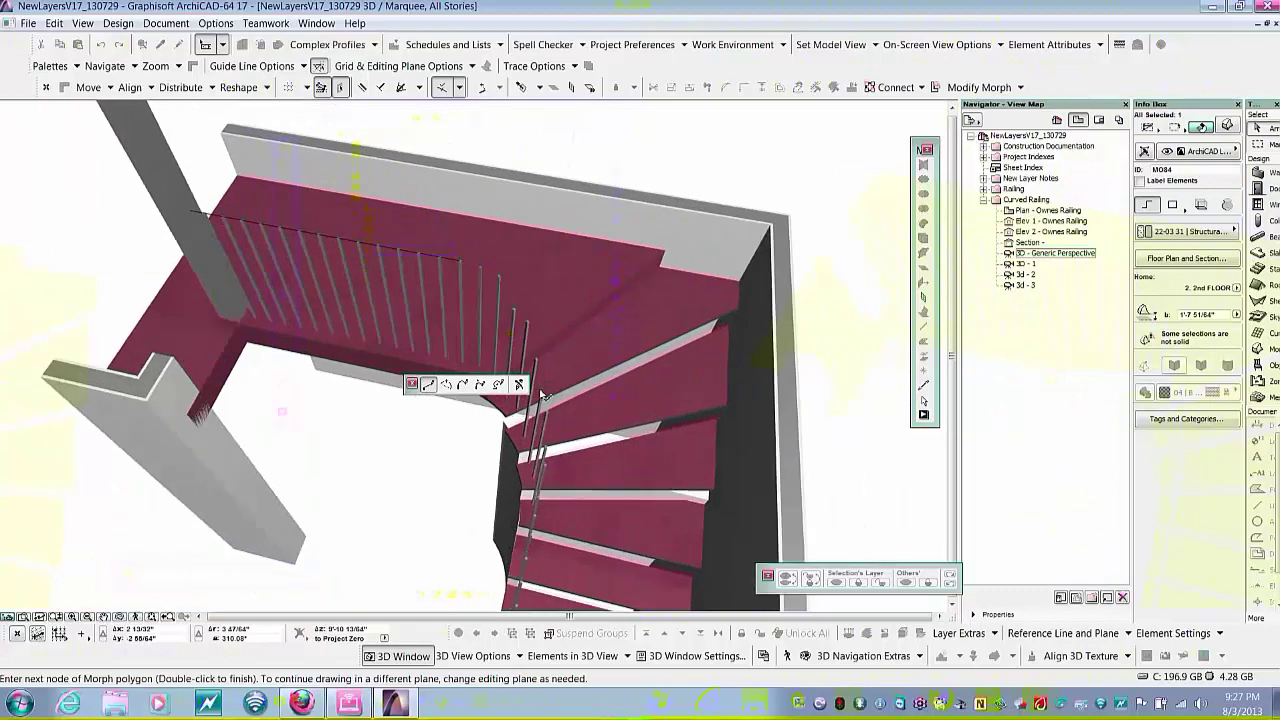
{"action": "scroll", "coordinate": [532, 410], "scroll_direction": "up", "scroll_amount": 3}
{"action": "scroll", "coordinate": [545, 400], "scroll_direction": "up", "scroll_amount": 3}
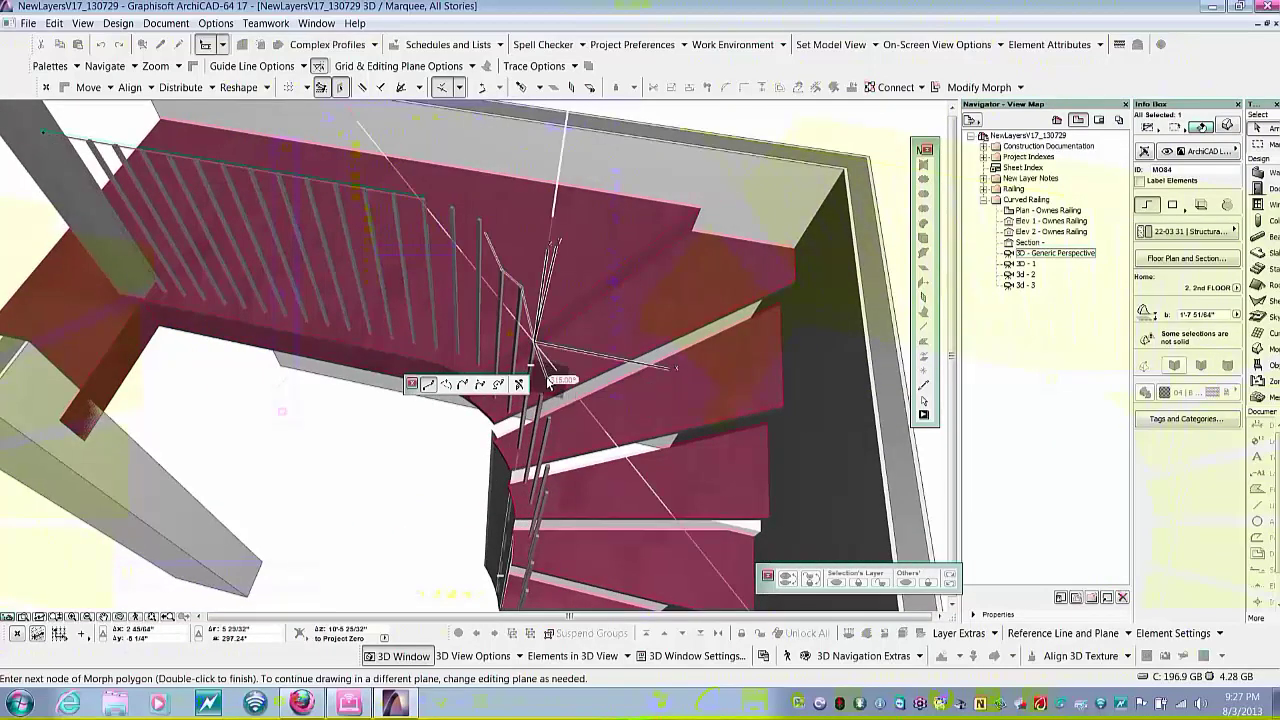
{"action": "left_click", "coordinate": [530, 432]}
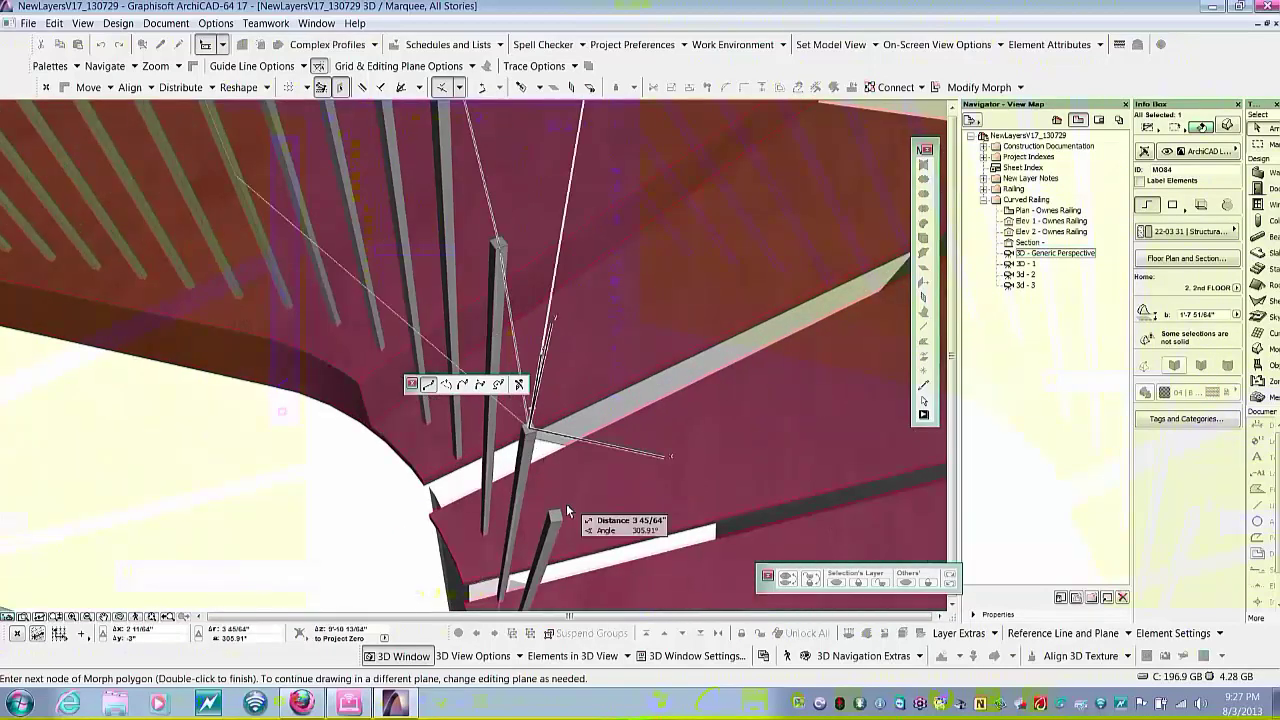
{"action": "left_click", "coordinate": [556, 516]}
- Draw one straight Morph segment about 5'-4" long down the straight flight to the last baluster in line
{"action": "scroll", "coordinate": [573, 459], "scroll_direction": "down", "scroll_amount": 3}
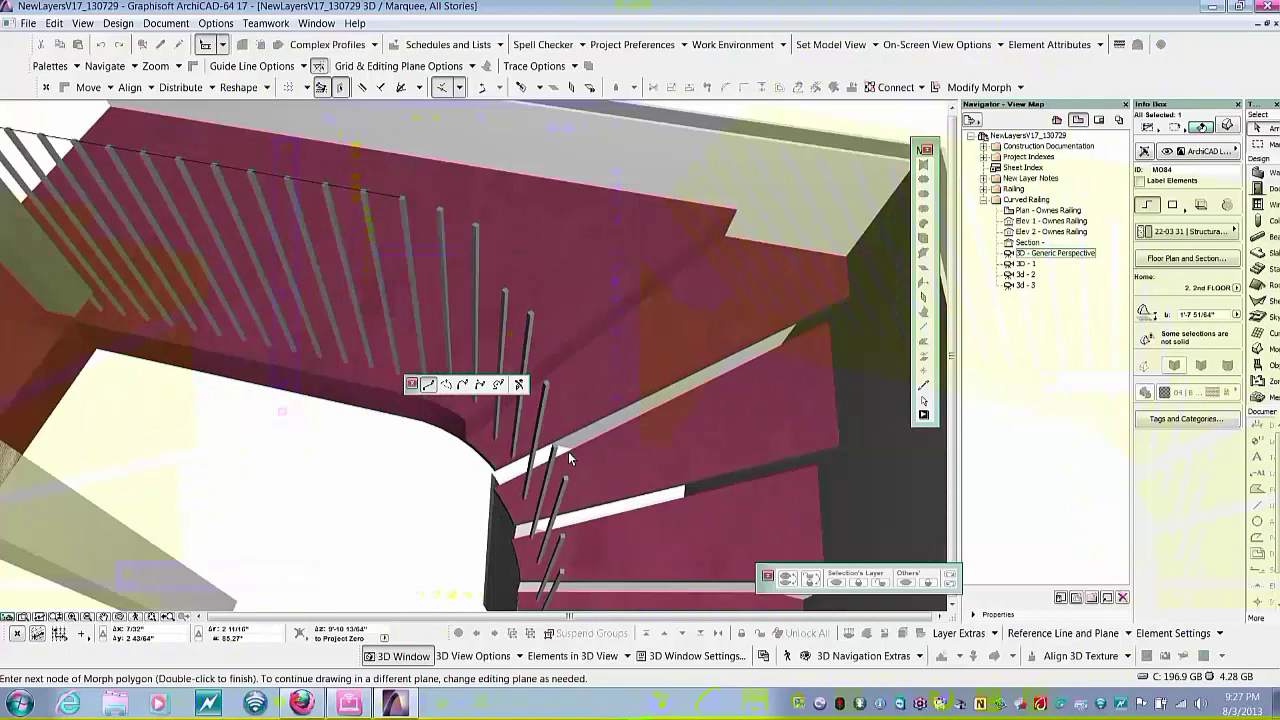
{"action": "middle_click_drag", "start_coordinate": [588, 447], "coordinate": [654, 364]}
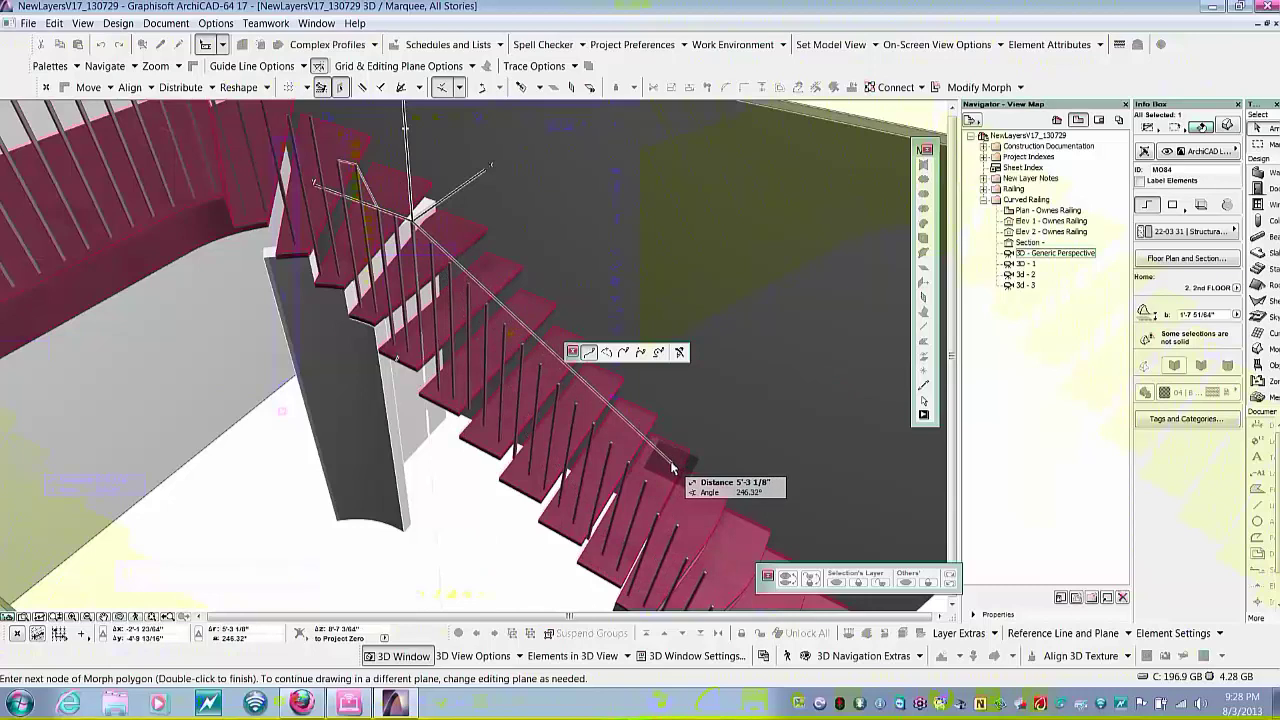
{"action": "middle_click_drag", "start_coordinate": [672, 467], "coordinate": [609, 449], "text": "shift"}
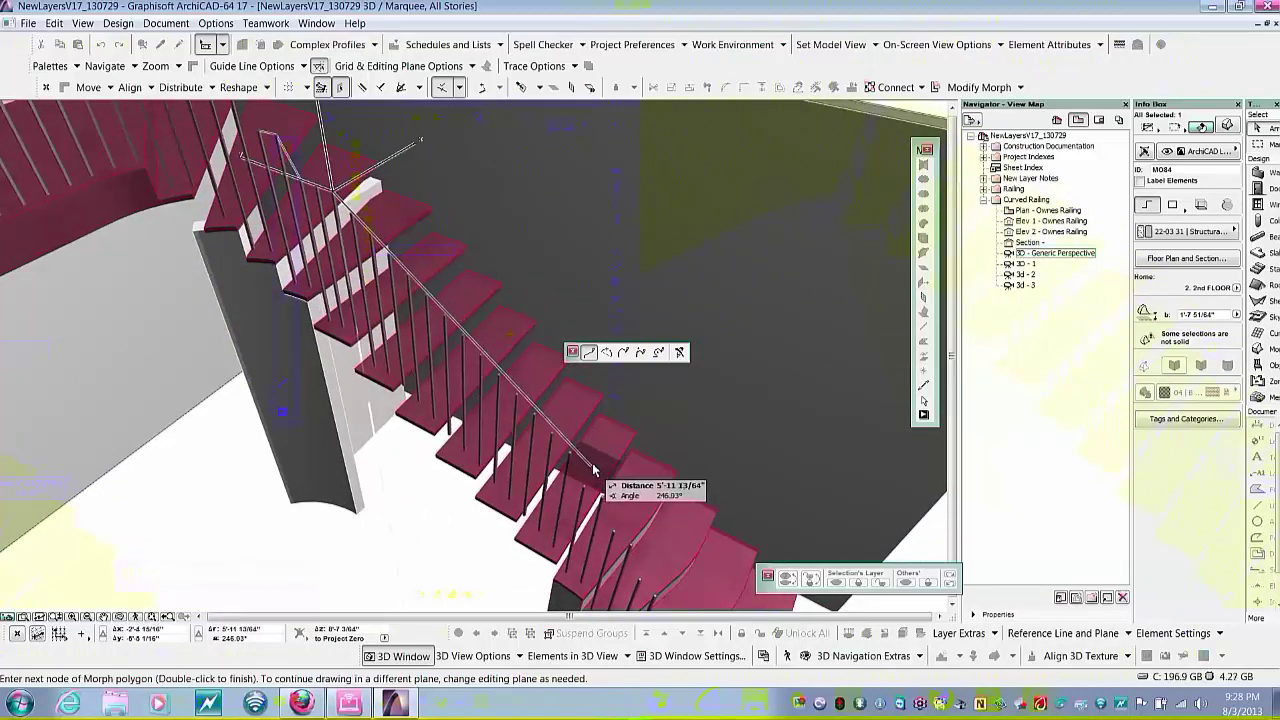
{"action": "scroll", "coordinate": [593, 470], "scroll_direction": "up", "scroll_amount": 2}
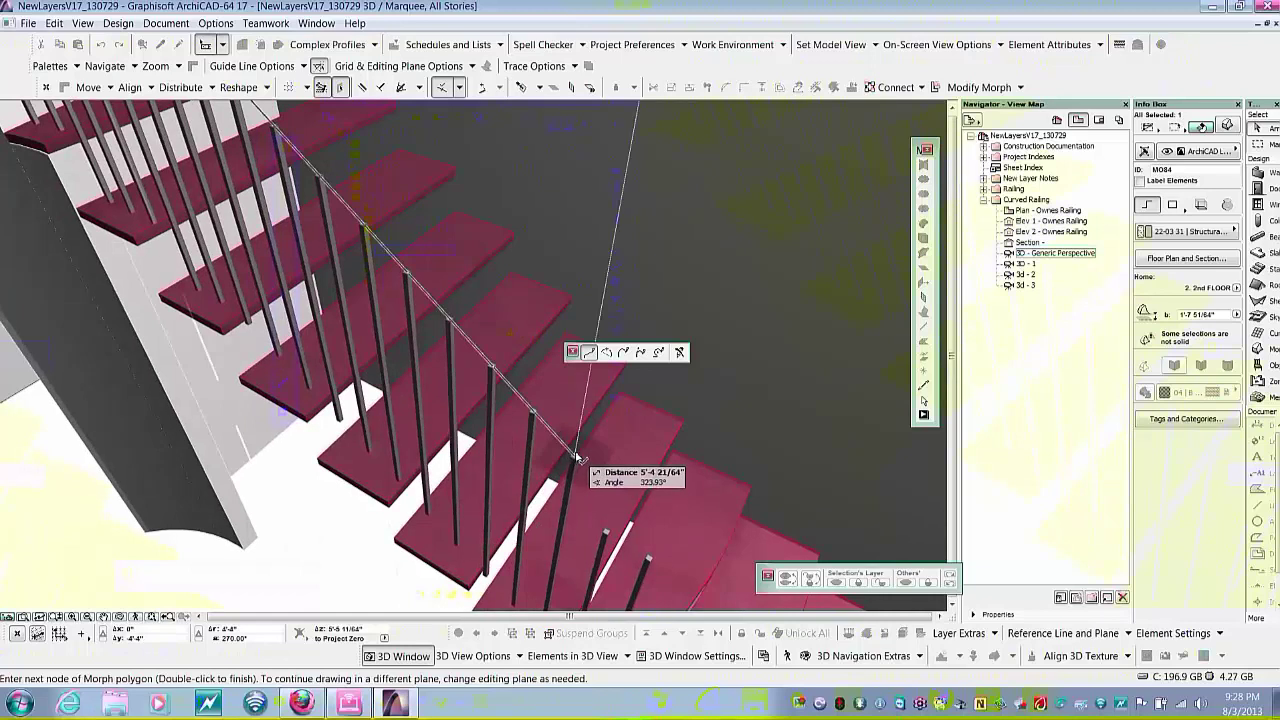
{"action": "scroll", "coordinate": [577, 460], "scroll_direction": "up", "scroll_amount": 2}
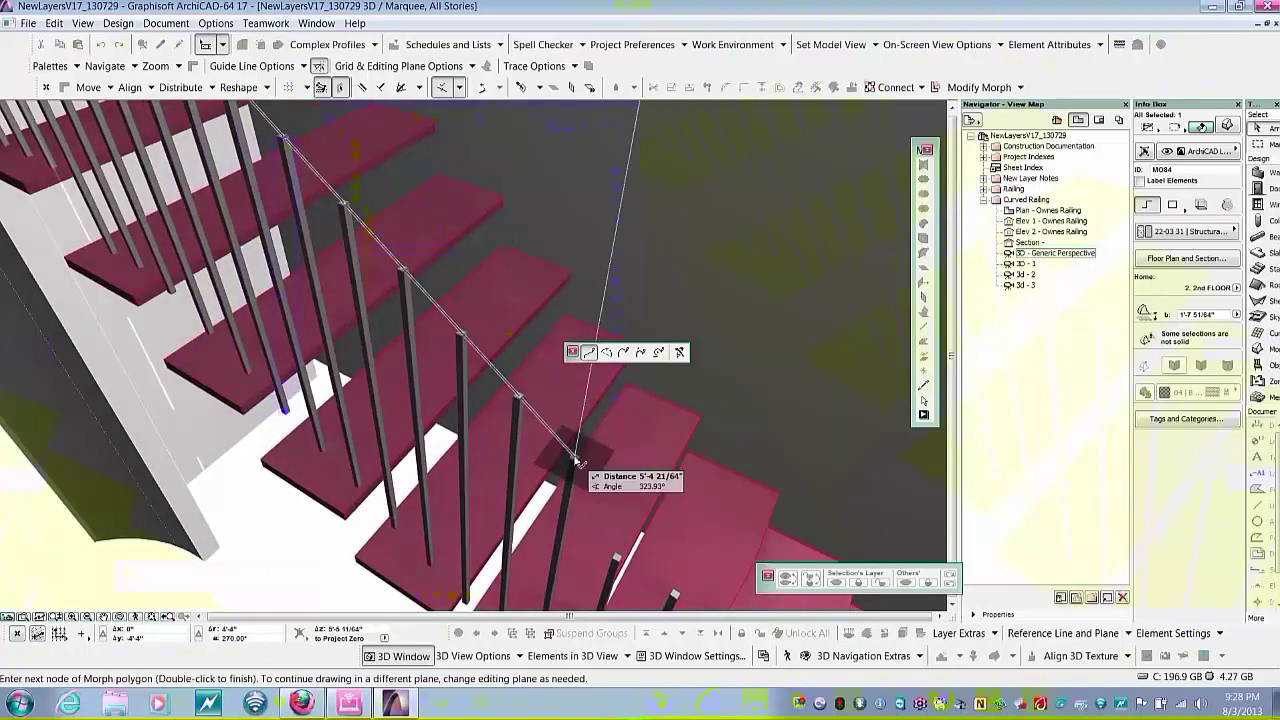
{"action": "scroll", "coordinate": [577, 461], "scroll_direction": "down", "scroll_amount": 2}
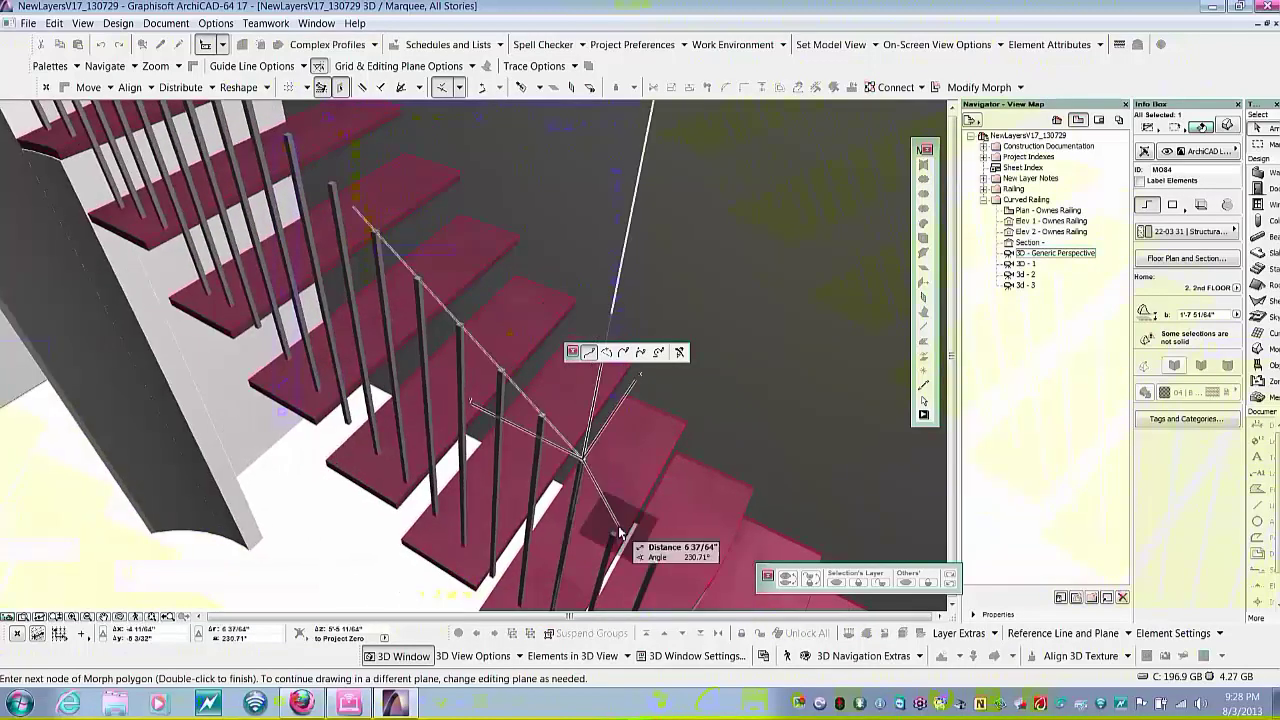
- Continue the Morph polyline node by node over the baluster tops where the lower steps begin to flare
{"action": "scroll", "coordinate": [532, 452], "scroll_direction": "up", "scroll_amount": 2}
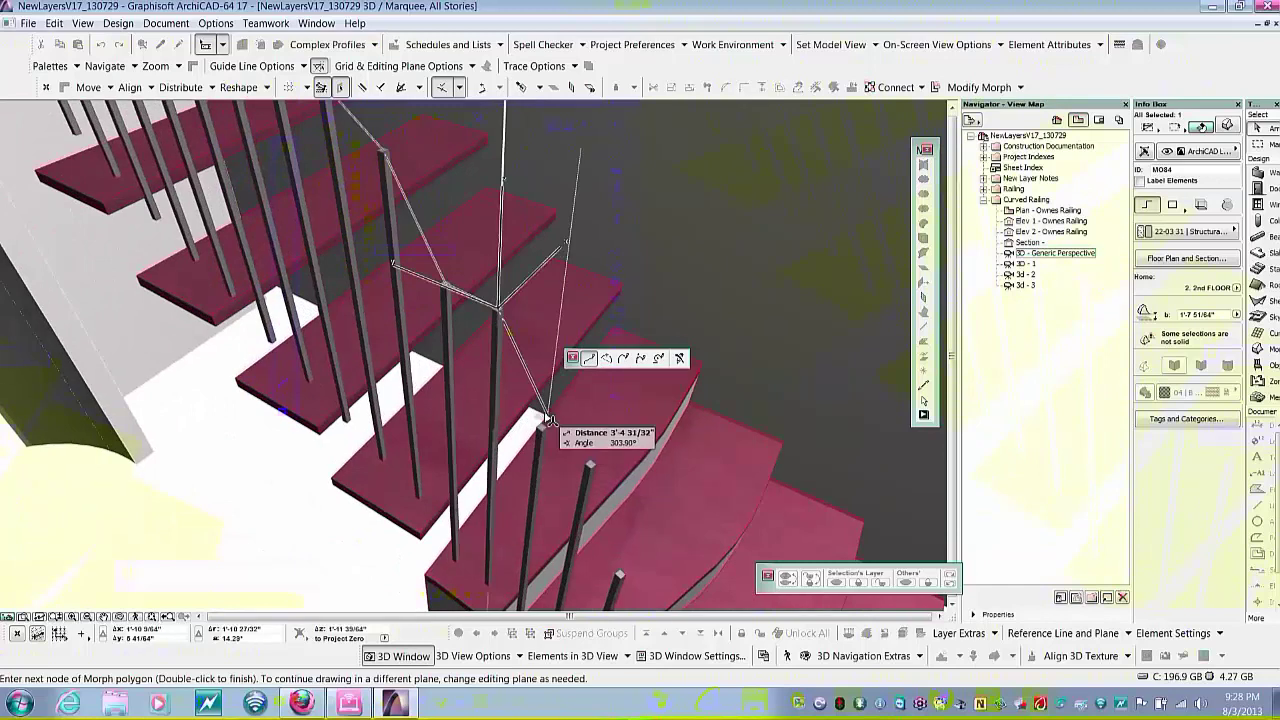
{"action": "left_click", "coordinate": [540, 428]}
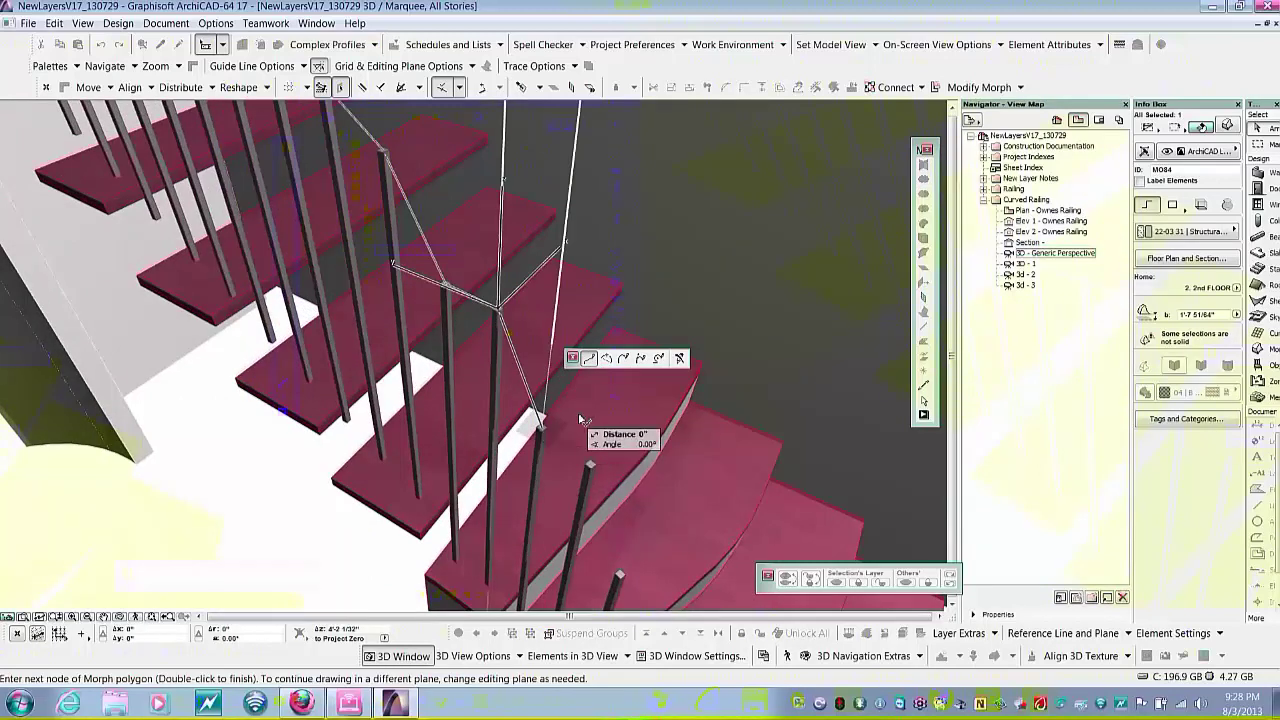
{"action": "left_click", "coordinate": [591, 466]}
{"action": "middle_click_drag", "start_coordinate": [644, 515], "coordinate": [522, 411]}
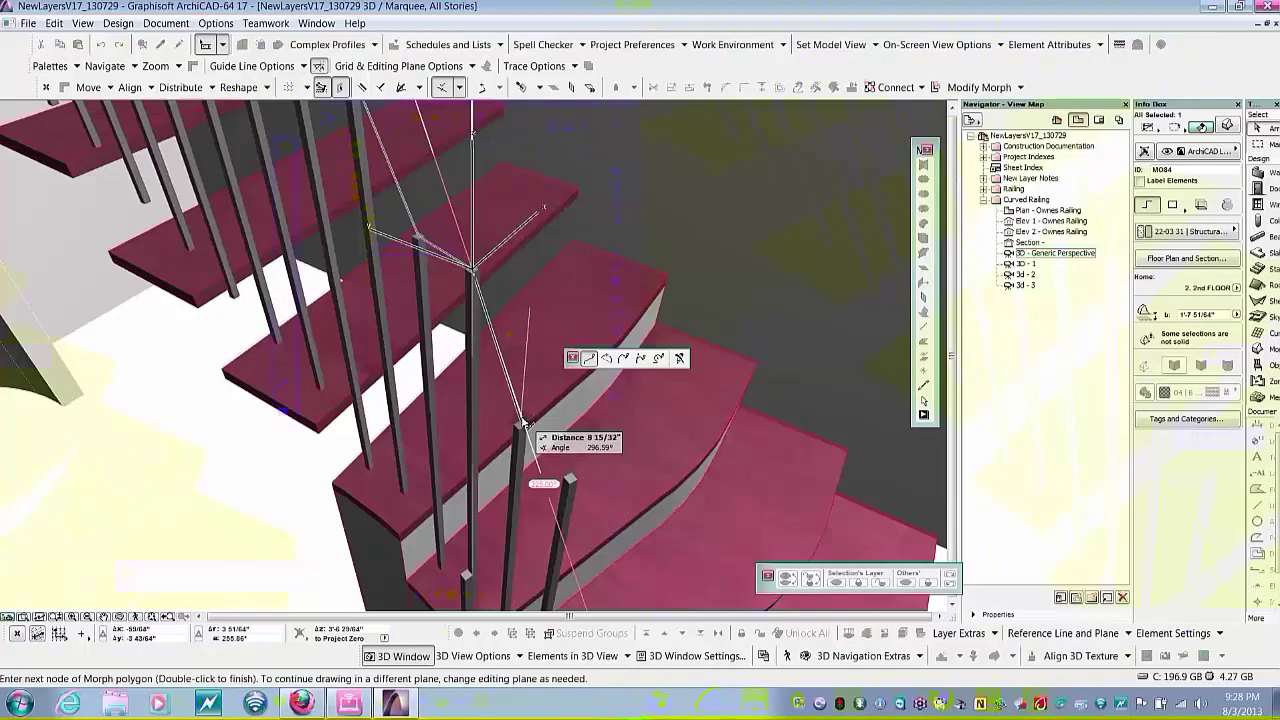
{"action": "left_click", "coordinate": [522, 428]}
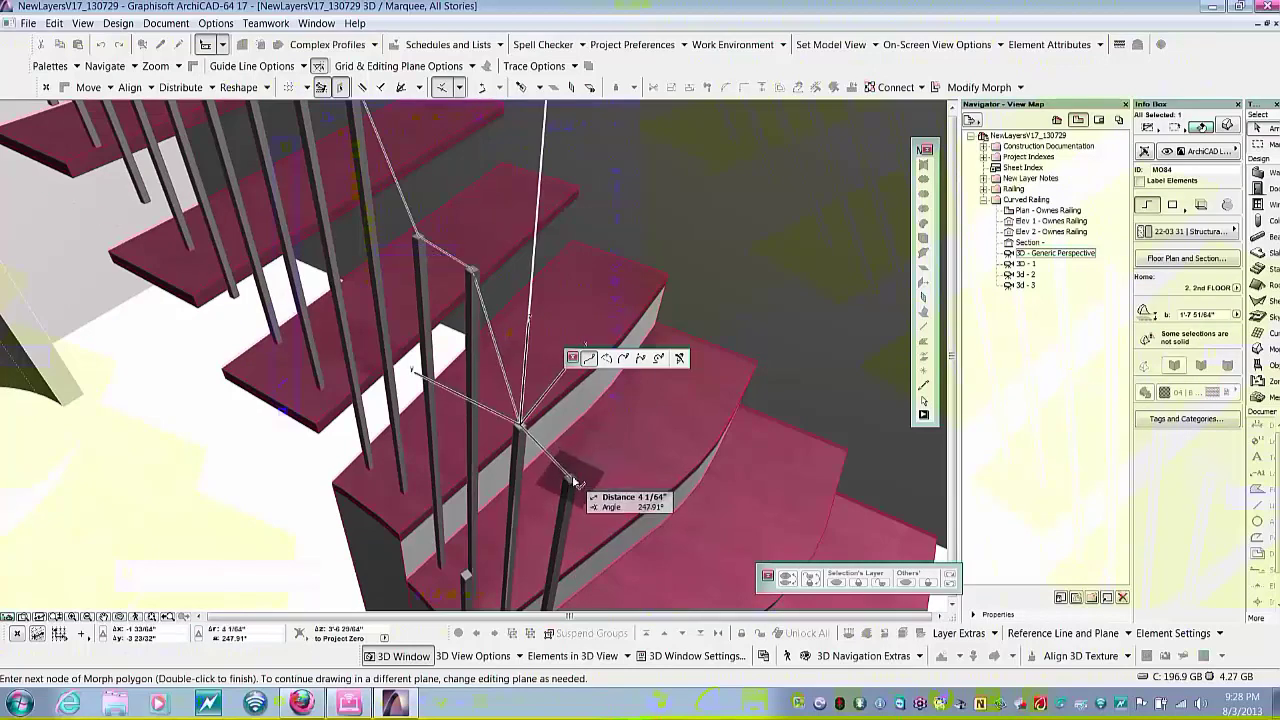
- Wrap the Morph polyline around the volute's baluster tops at the stair foot and finish it on the innermost baluster
{"action": "middle_click_drag", "start_coordinate": [585, 505], "coordinate": [490, 437], "text": "shift"}
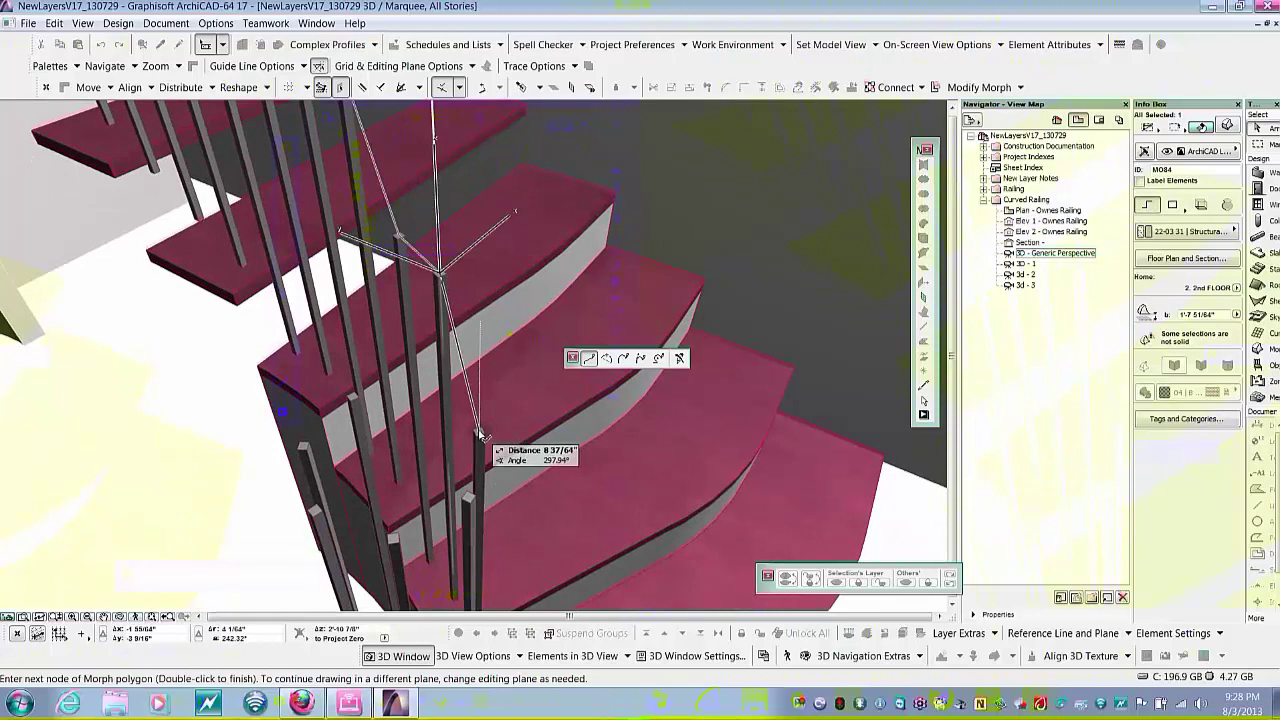
{"action": "left_click", "coordinate": [480, 437]}
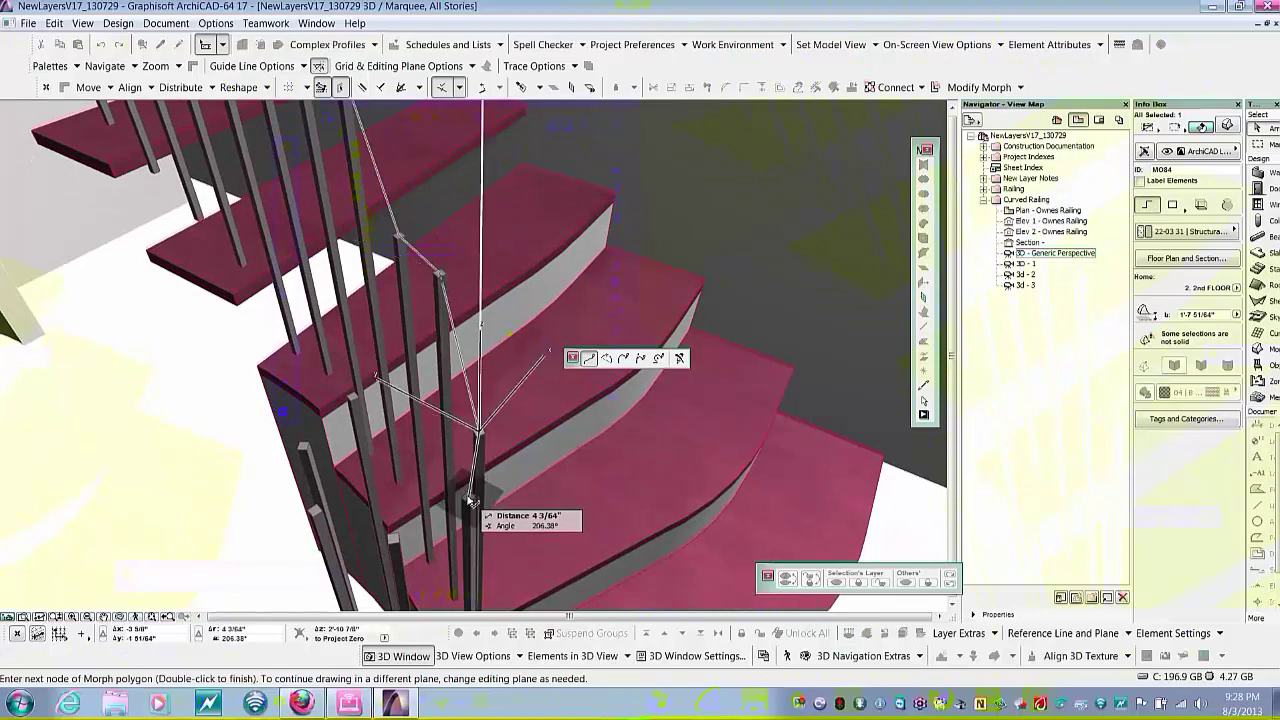
{"action": "left_click", "coordinate": [396, 541]}
{"action": "left_click", "coordinate": [318, 515]}
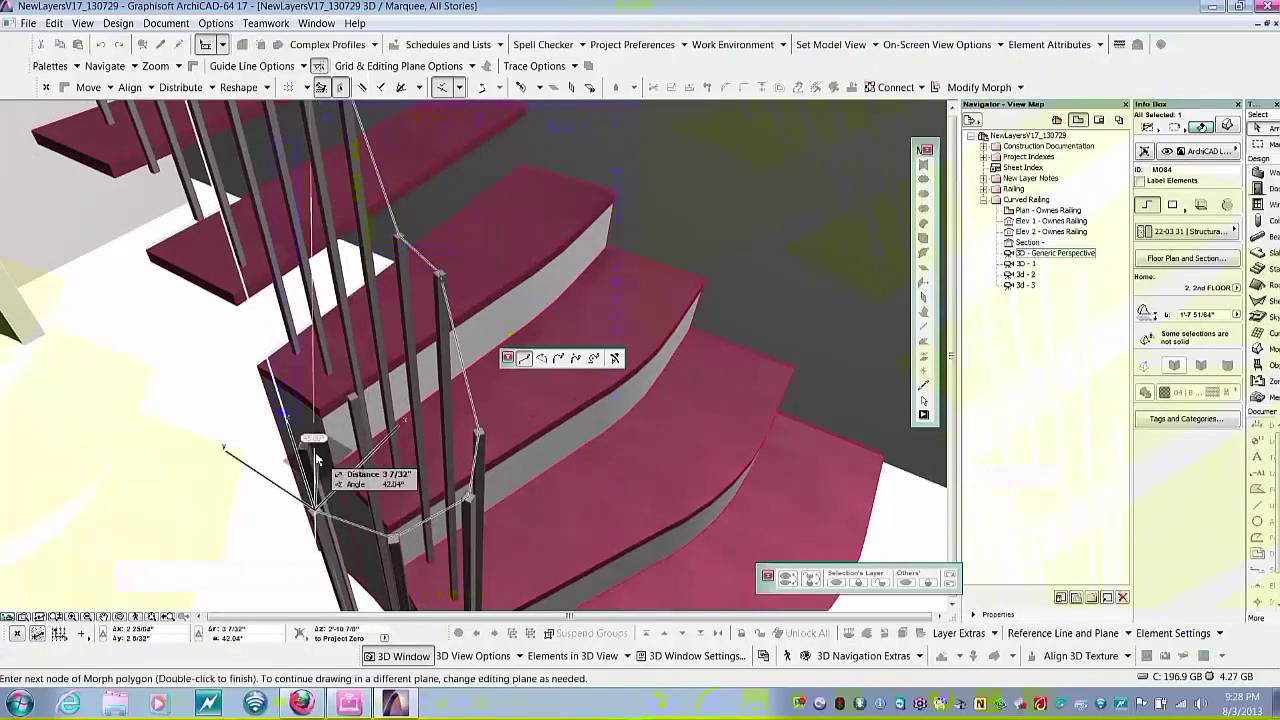
{"action": "scroll", "coordinate": [304, 447], "scroll_direction": "up", "scroll_amount": 3}
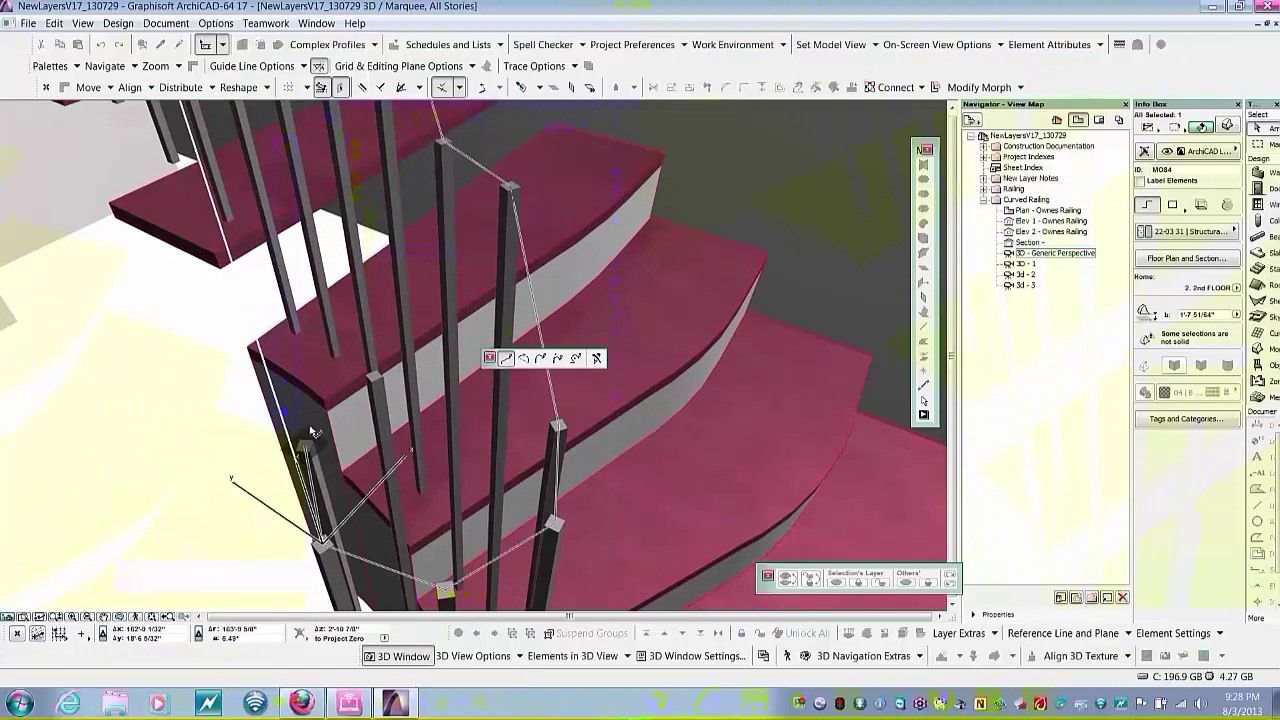
{"action": "left_click", "coordinate": [304, 444]}
{"action": "left_click", "coordinate": [378, 379]}
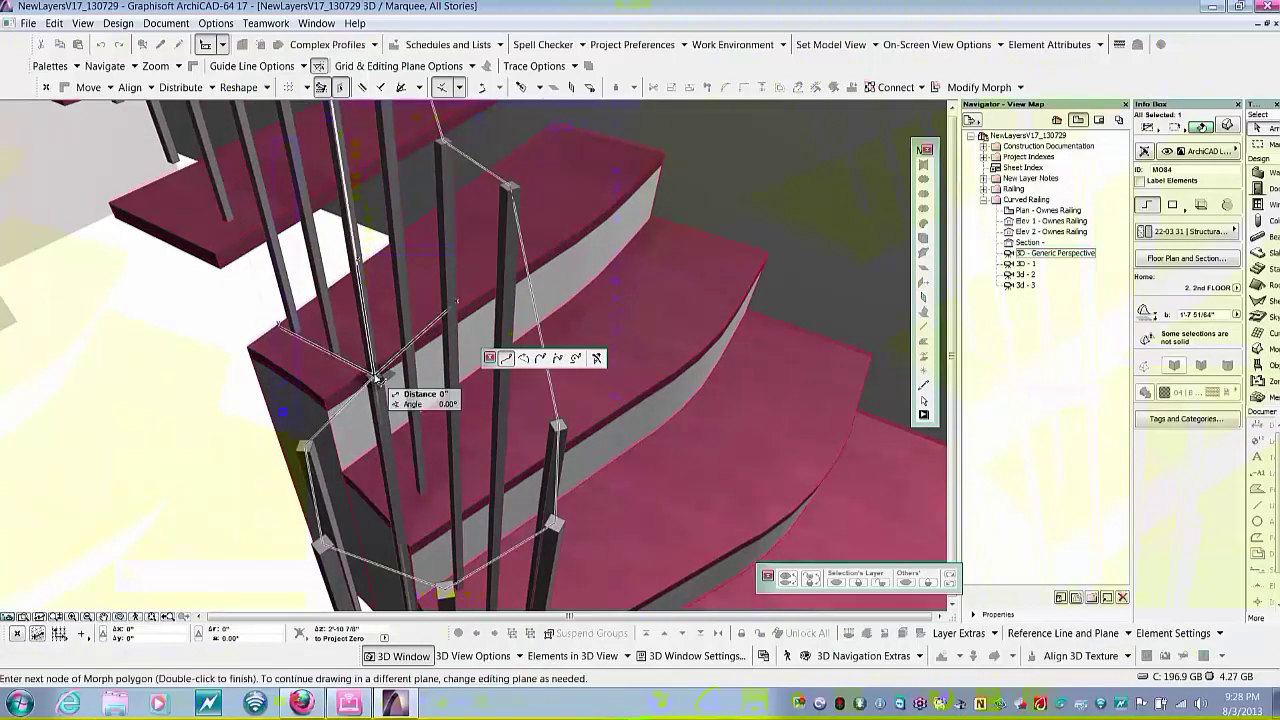
{"action": "double_click", "coordinate": [378, 379]}
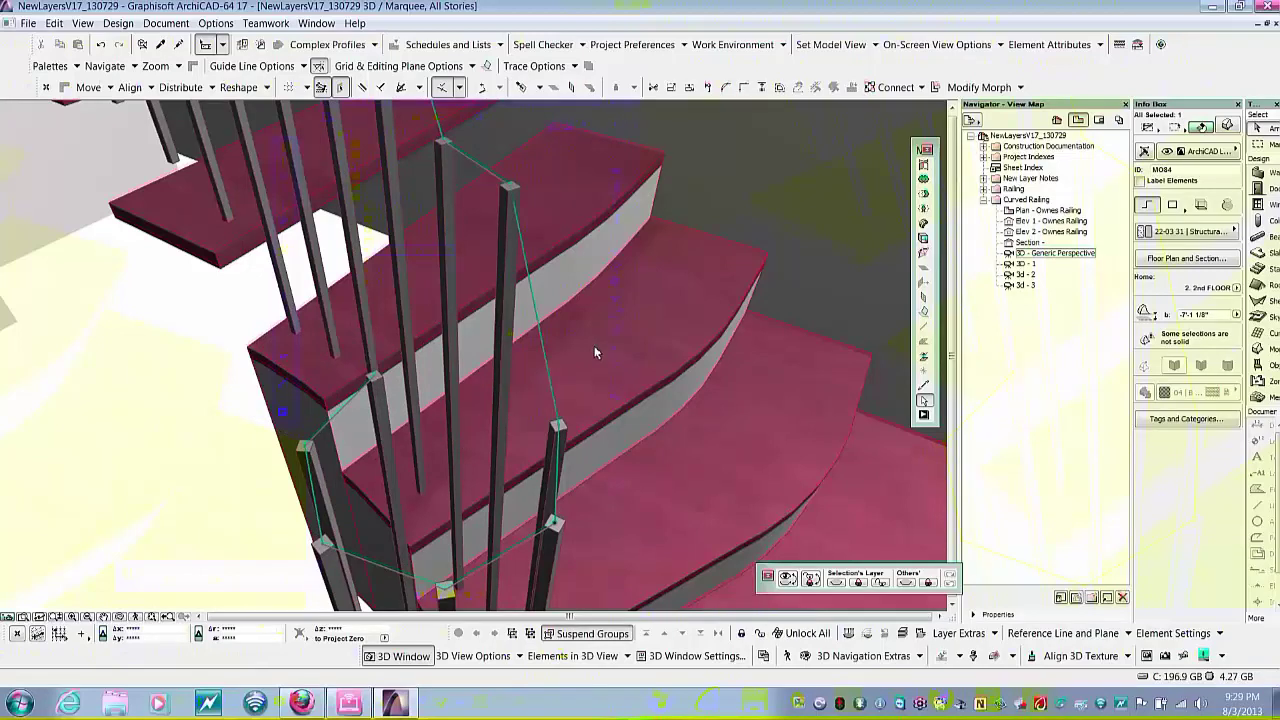
- Deselect the finished handrail Morph and open the "Plan - Ownes Railing" saved view
{"action": "key", "text": "Escape"}
{"action": "scroll", "coordinate": [680, 346], "scroll_direction": "down", "scroll_amount": 5}
{"action": "middle_click_drag", "start_coordinate": [608, 394], "coordinate": [636, 490]}
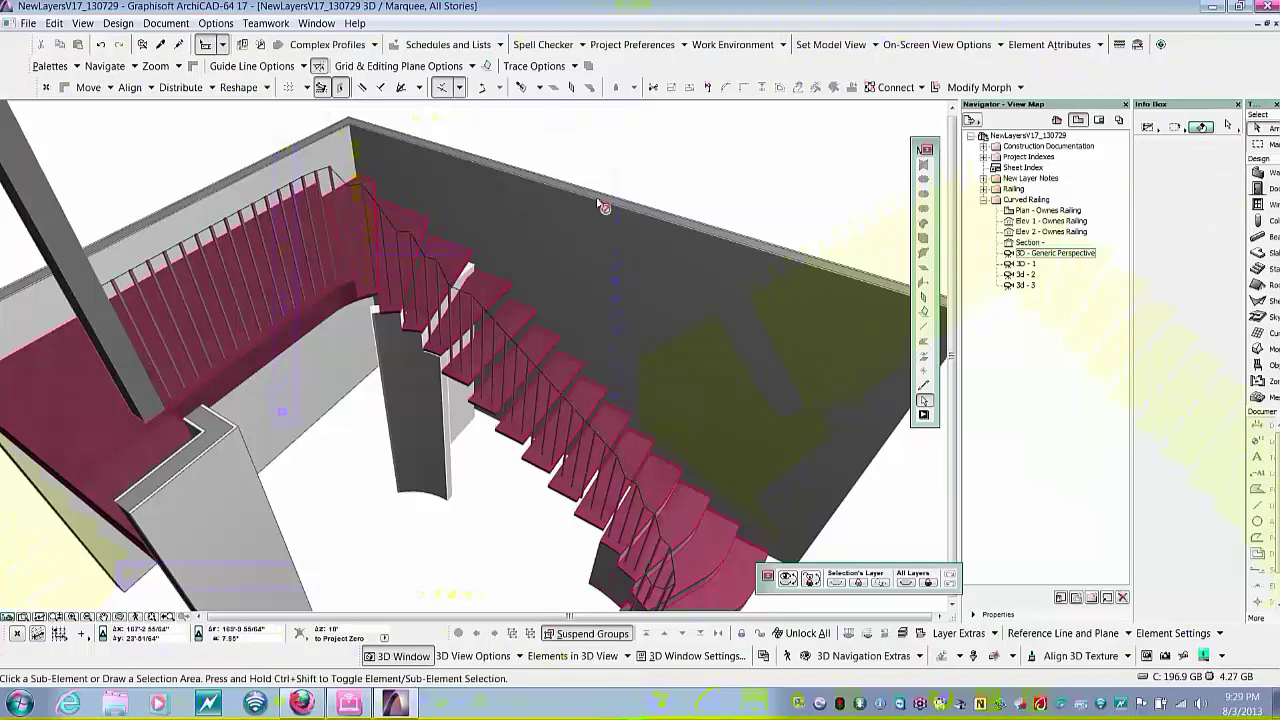
{"action": "middle_click_drag", "start_coordinate": [612, 210], "coordinate": [1013, 218], "text": "shift"}
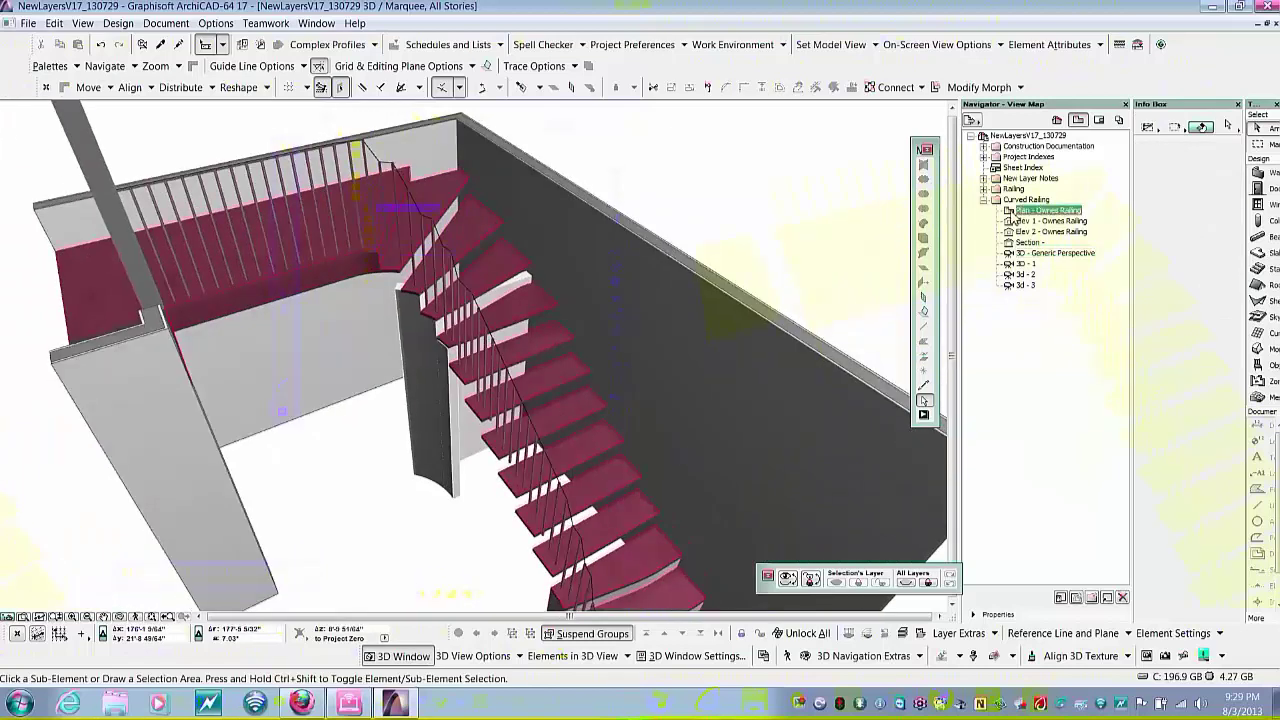
{"action": "double_click", "coordinate": [1013, 214]}
{"action": "scroll", "coordinate": [558, 246], "scroll_direction": "up", "scroll_amount": 5}
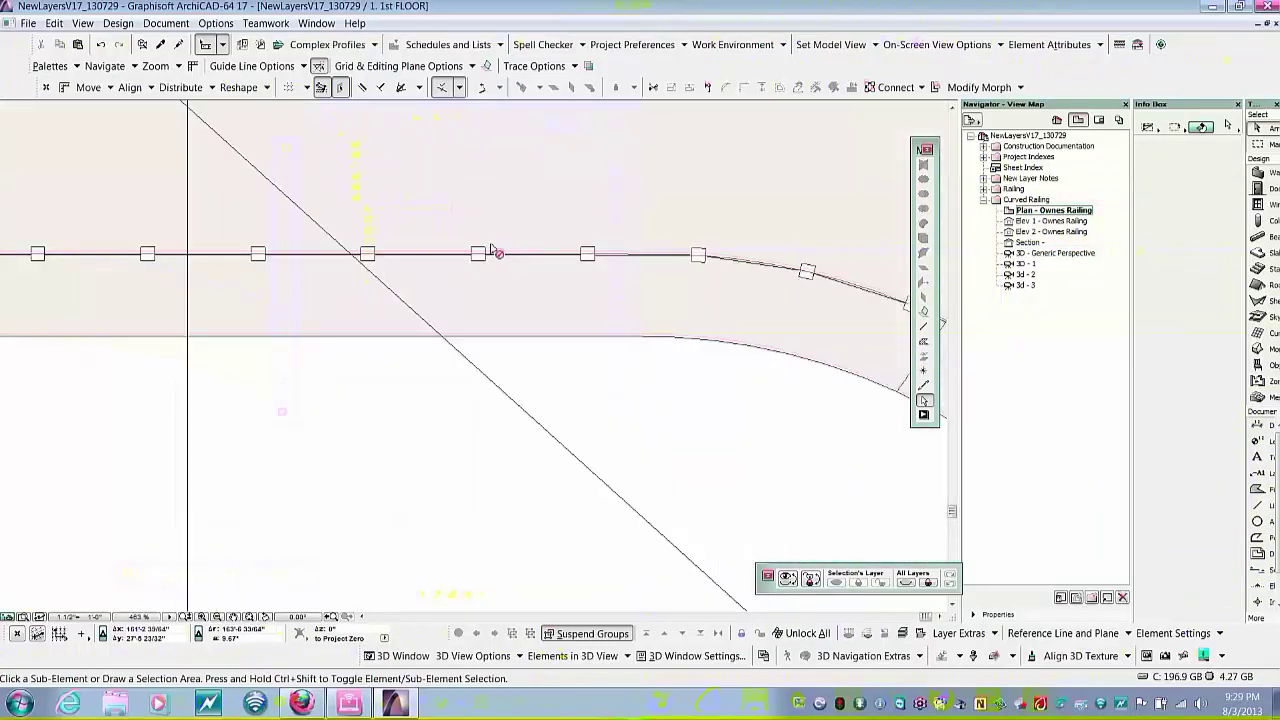
- Turn off sub-element selection and move the polyline running through the baluster centers clear of the stair, beside the existing copy
{"action": "scroll", "coordinate": [271, 194], "scroll_direction": "down", "scroll_amount": 4}
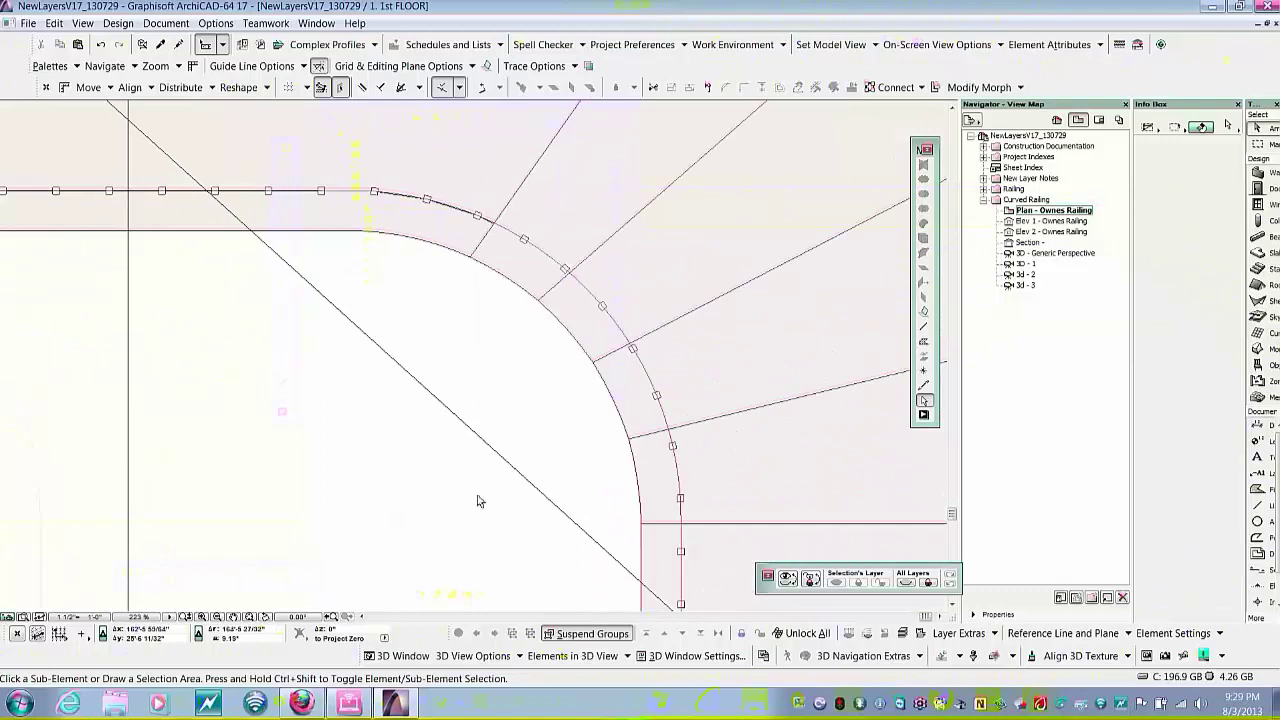
{"action": "middle_click_drag", "start_coordinate": [518, 468], "coordinate": [505, 268]}
{"action": "middle_click_drag", "start_coordinate": [601, 526], "coordinate": [602, 285]}
{"action": "scroll", "coordinate": [602, 285], "scroll_direction": "down", "scroll_amount": 5}
{"action": "scroll", "coordinate": [602, 454], "scroll_direction": "up", "scroll_amount": 5}
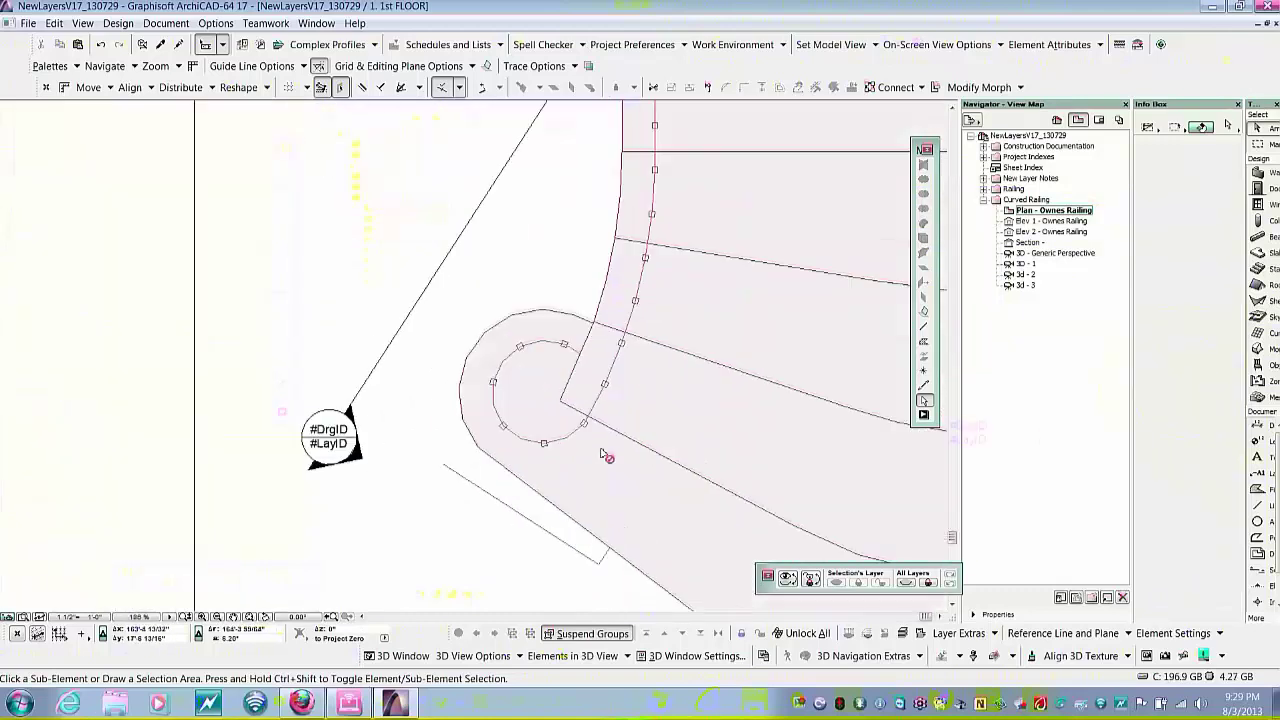
{"action": "scroll", "coordinate": [578, 374], "scroll_direction": "up", "scroll_amount": 5}
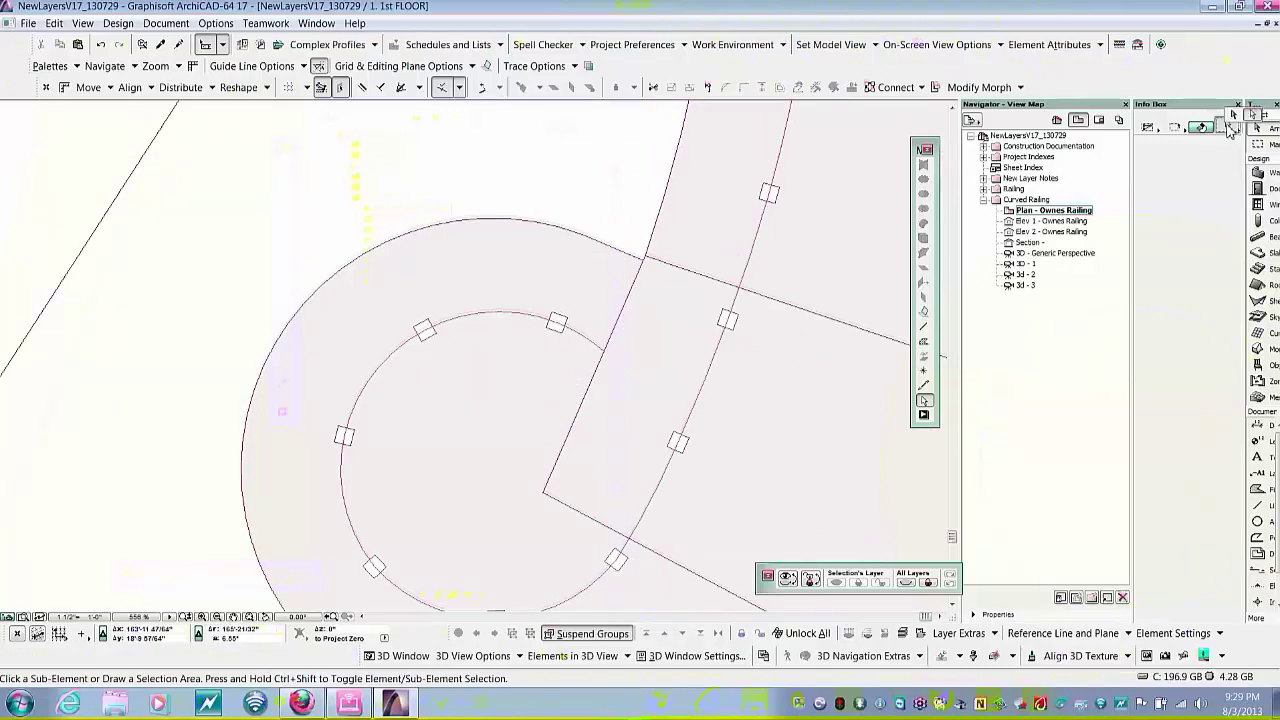
{"action": "left_click", "coordinate": [1204, 128]}
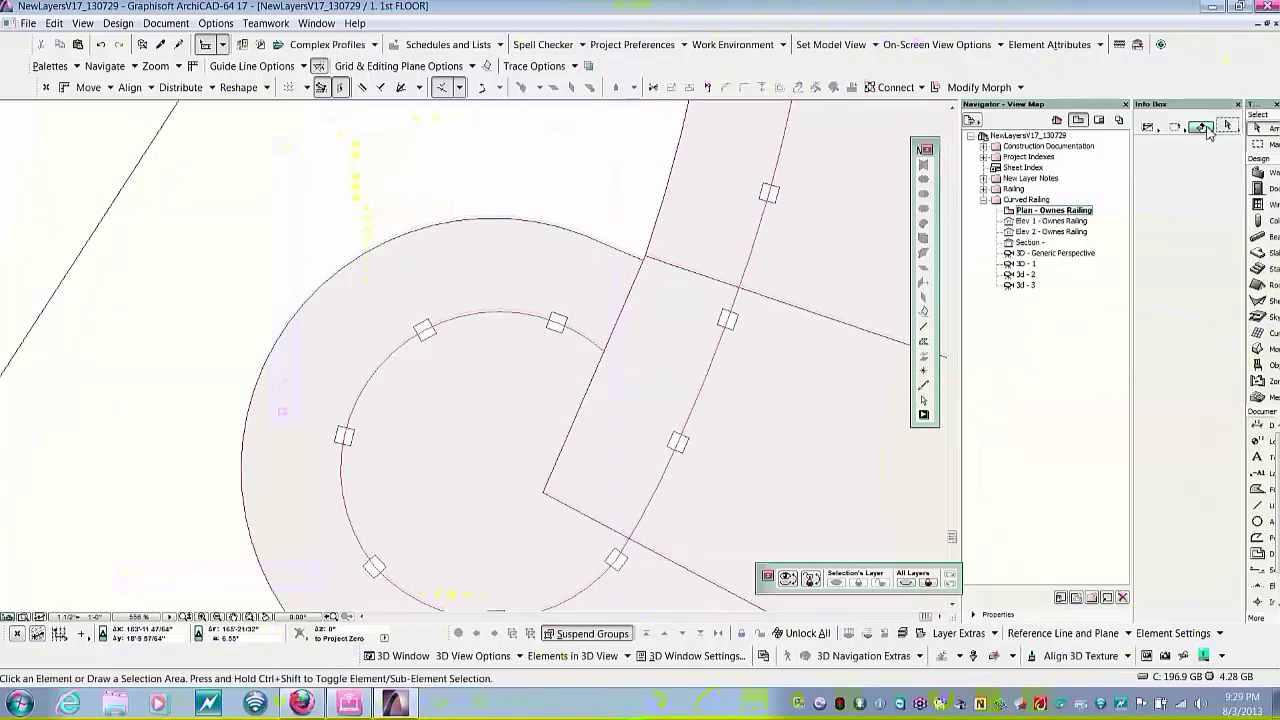
{"action": "left_click", "coordinate": [583, 340]}
{"action": "left_click", "coordinate": [422, 331]}
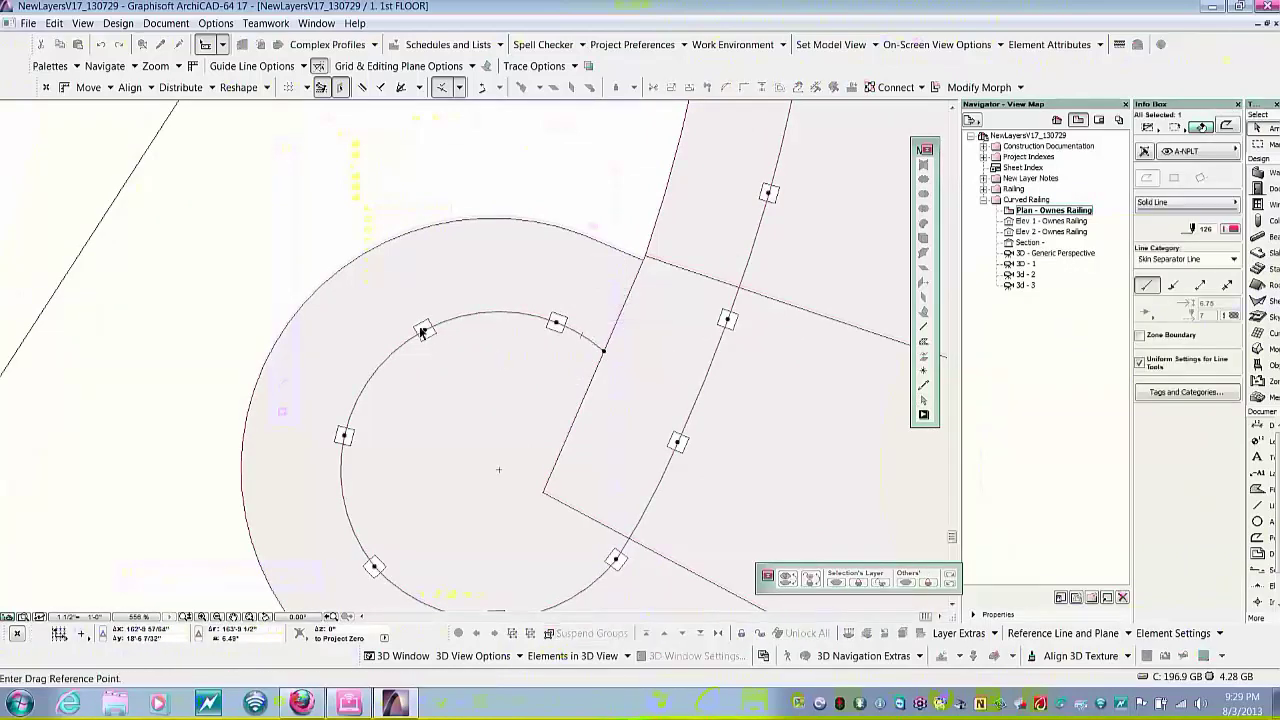
{"action": "left_click", "coordinate": [425, 334]}
{"action": "scroll", "coordinate": [425, 334], "scroll_direction": "down", "scroll_amount": 5}
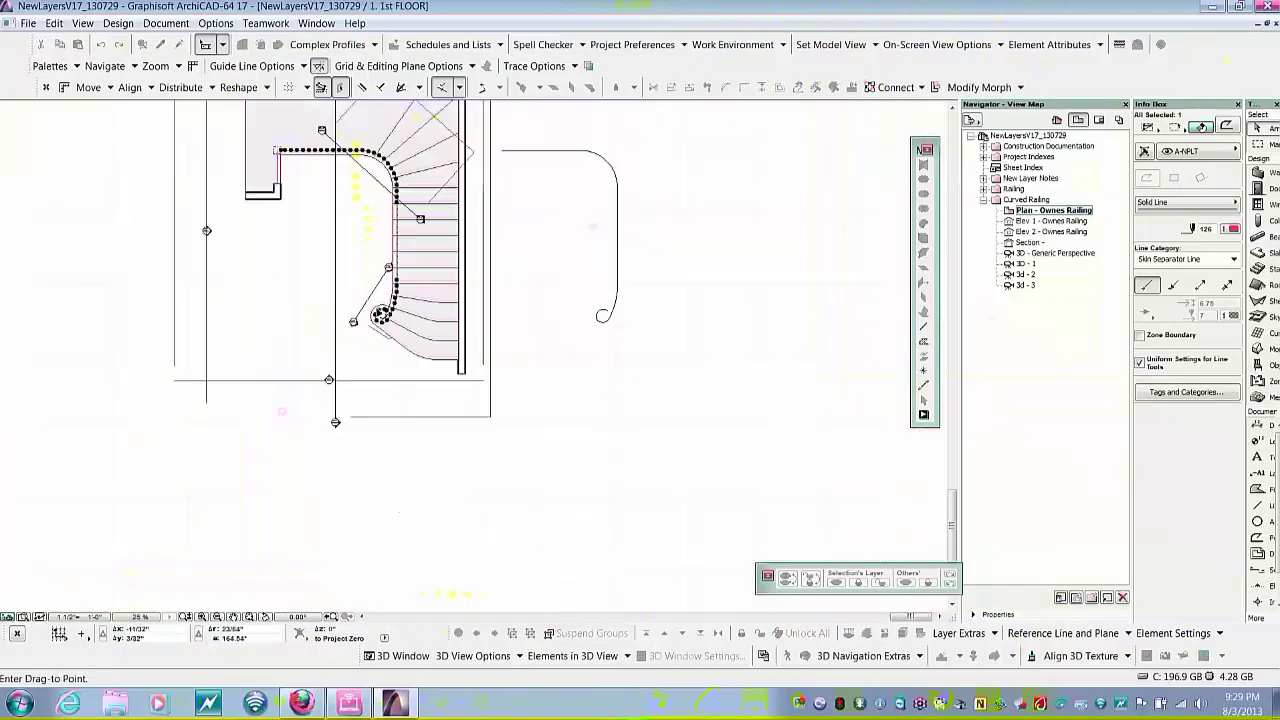
{"action": "left_click", "coordinate": [581, 334]}
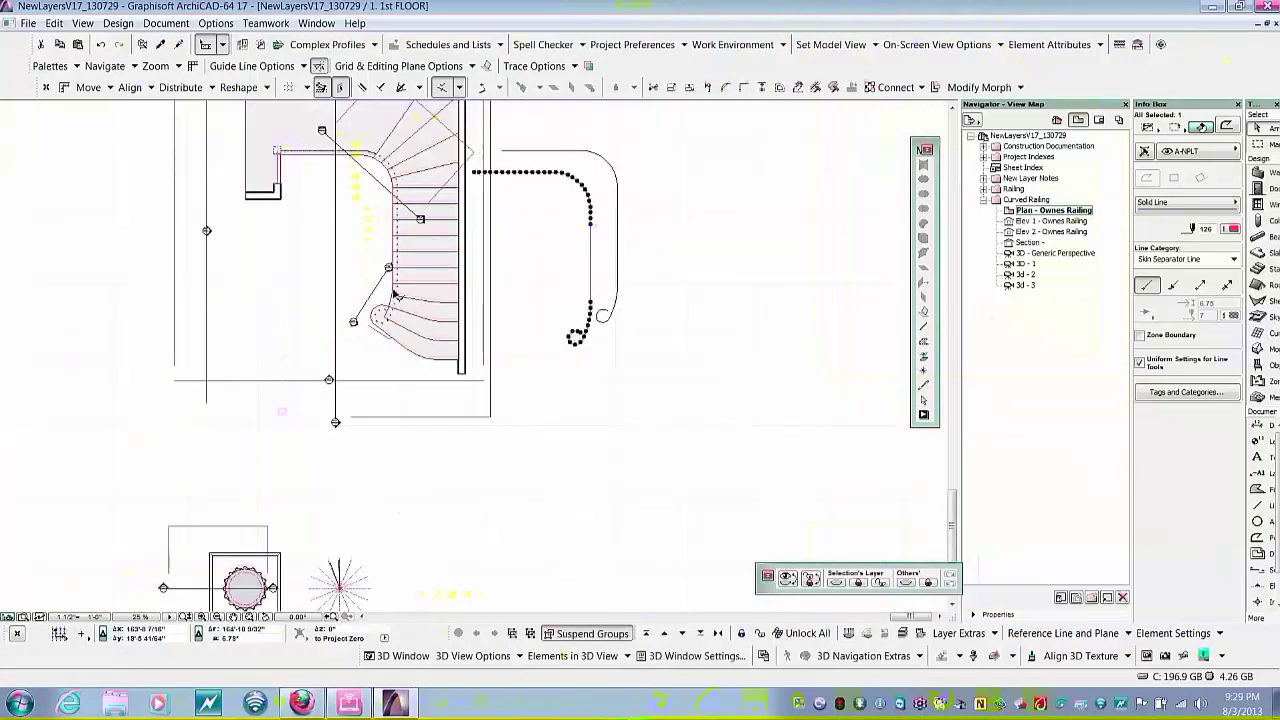
- Select the handrail Morph in plan and check its run over the balusters from the volute to the newel post
{"action": "scroll", "coordinate": [395, 293], "scroll_direction": "up", "scroll_amount": 5}
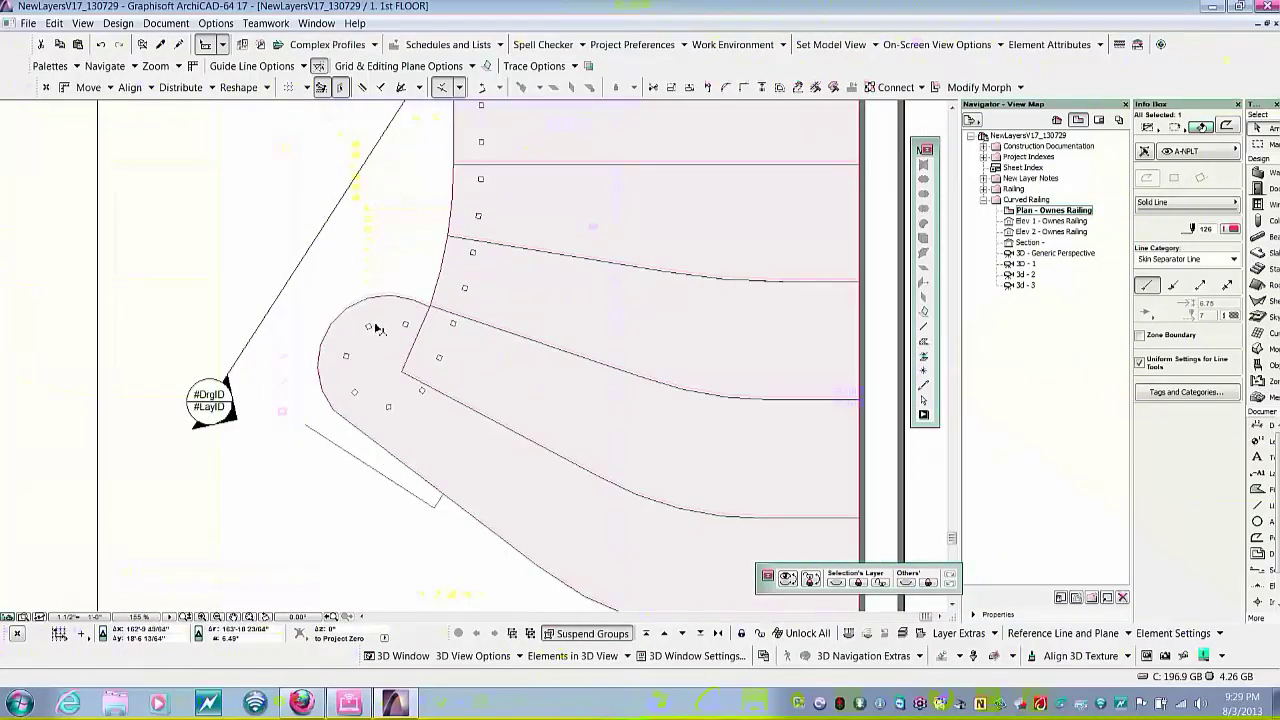
{"action": "left_click", "coordinate": [390, 330]}
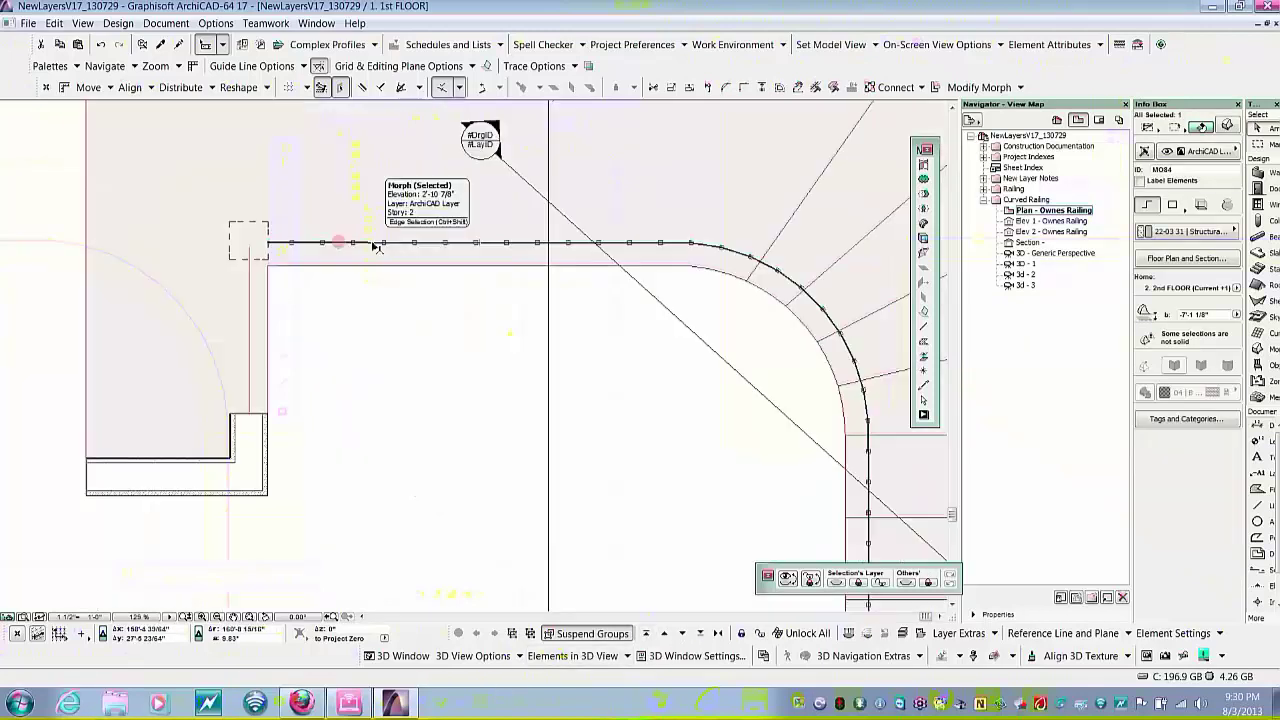
{"action": "scroll", "coordinate": [373, 244], "scroll_direction": "down", "scroll_amount": 6}
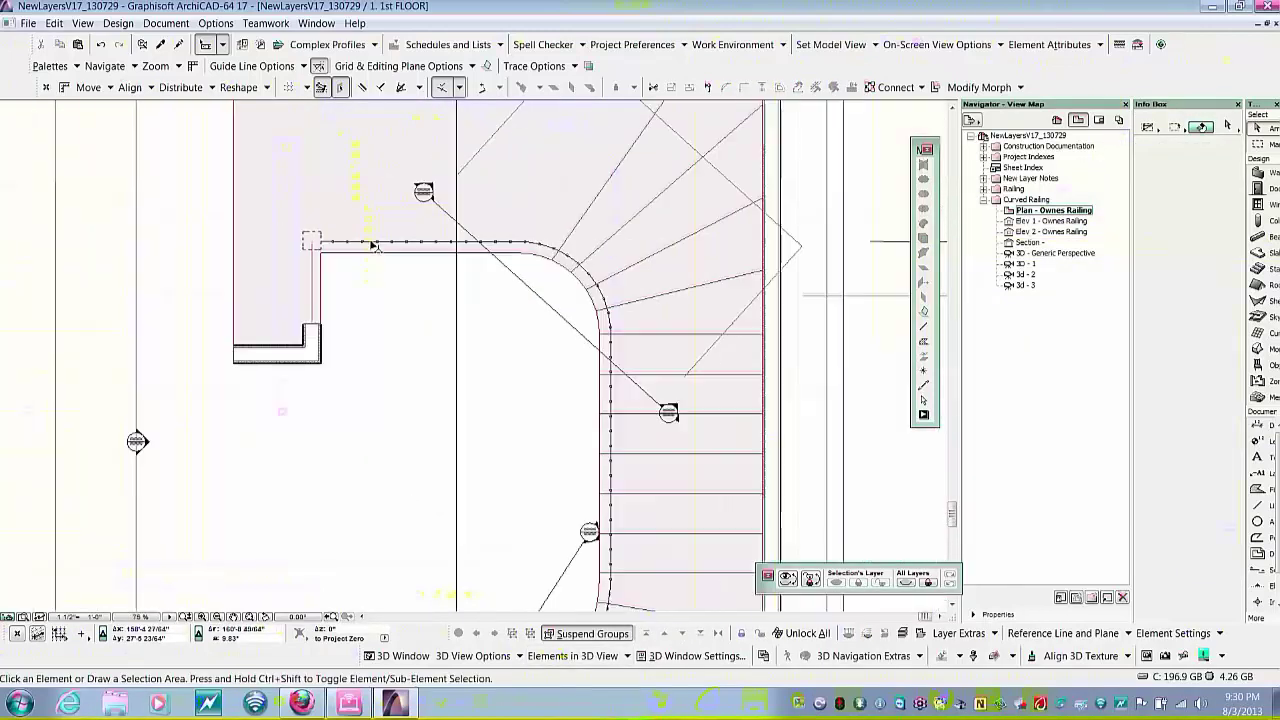
- Open the section through the stair from its section marker, ID 1, in the plan
{"action": "right_click", "coordinate": [304, 302]}
{"action": "left_click", "coordinate": [327, 348]}
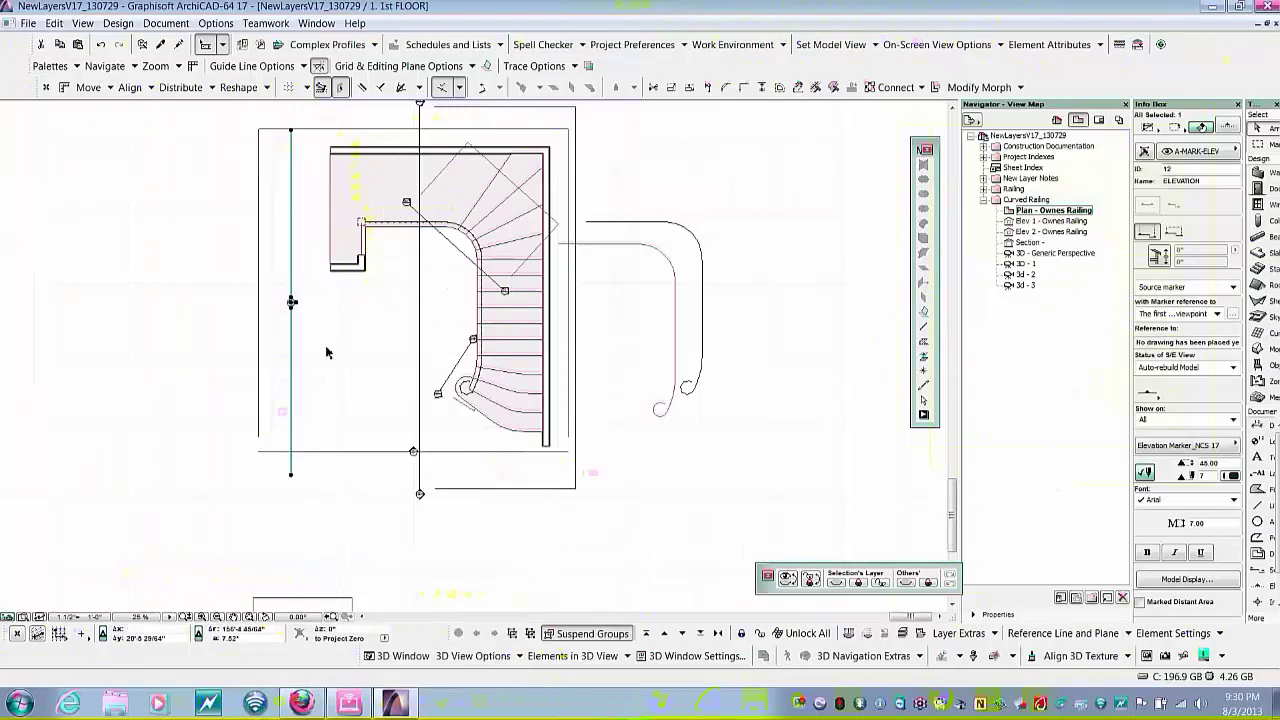
{"action": "left_click", "coordinate": [424, 342]}
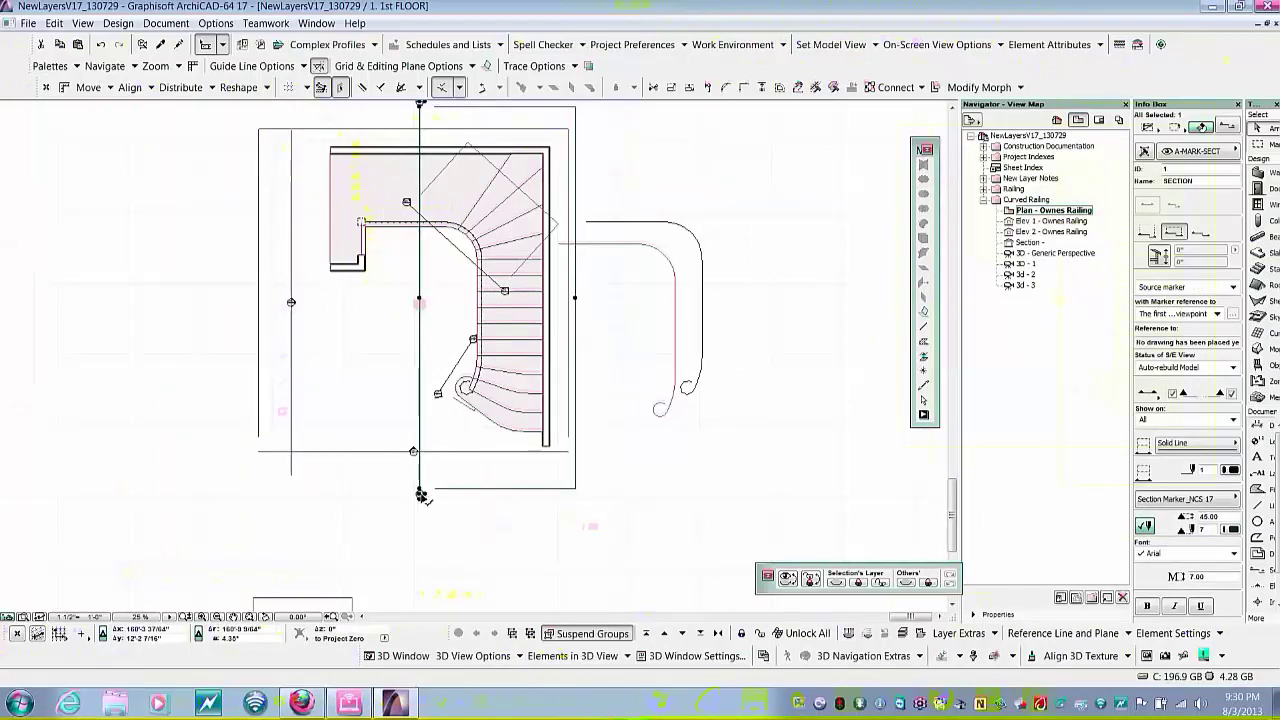
{"action": "right_click", "coordinate": [419, 493]}
{"action": "left_click", "coordinate": [446, 240]}
{"action": "scroll", "coordinate": [316, 575], "scroll_direction": "up", "scroll_amount": 6}
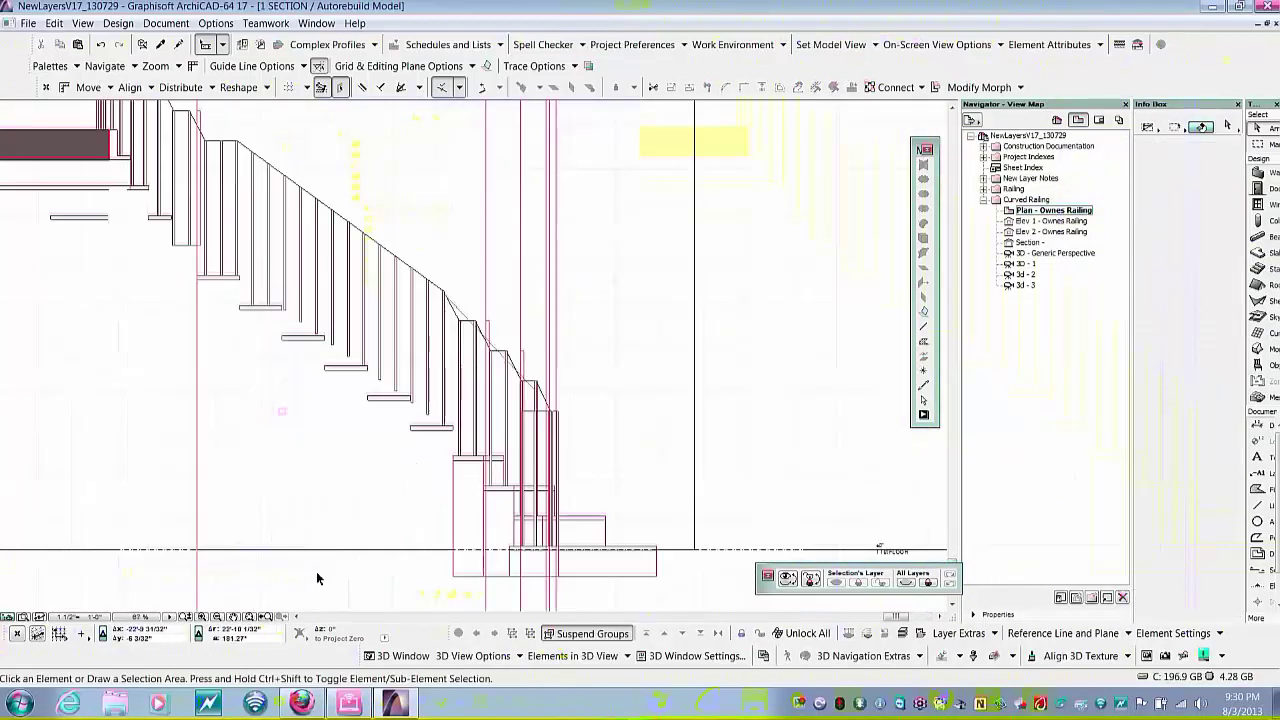
- Raise the Morph node over the uphill baluster of the level group of three above the straight flight by about 3 21/64"
{"action": "middle_click_drag", "start_coordinate": [422, 506], "coordinate": [577, 614]}
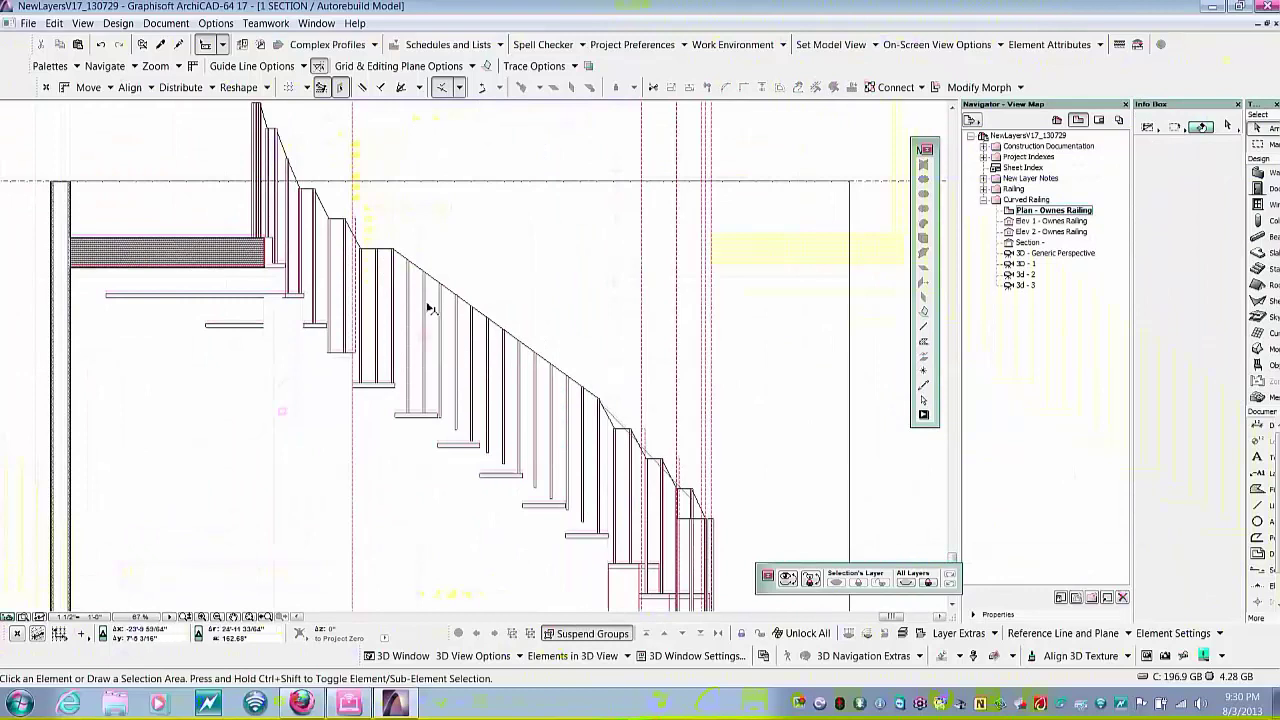
{"action": "middle_click_drag", "start_coordinate": [428, 308], "coordinate": [538, 395]}
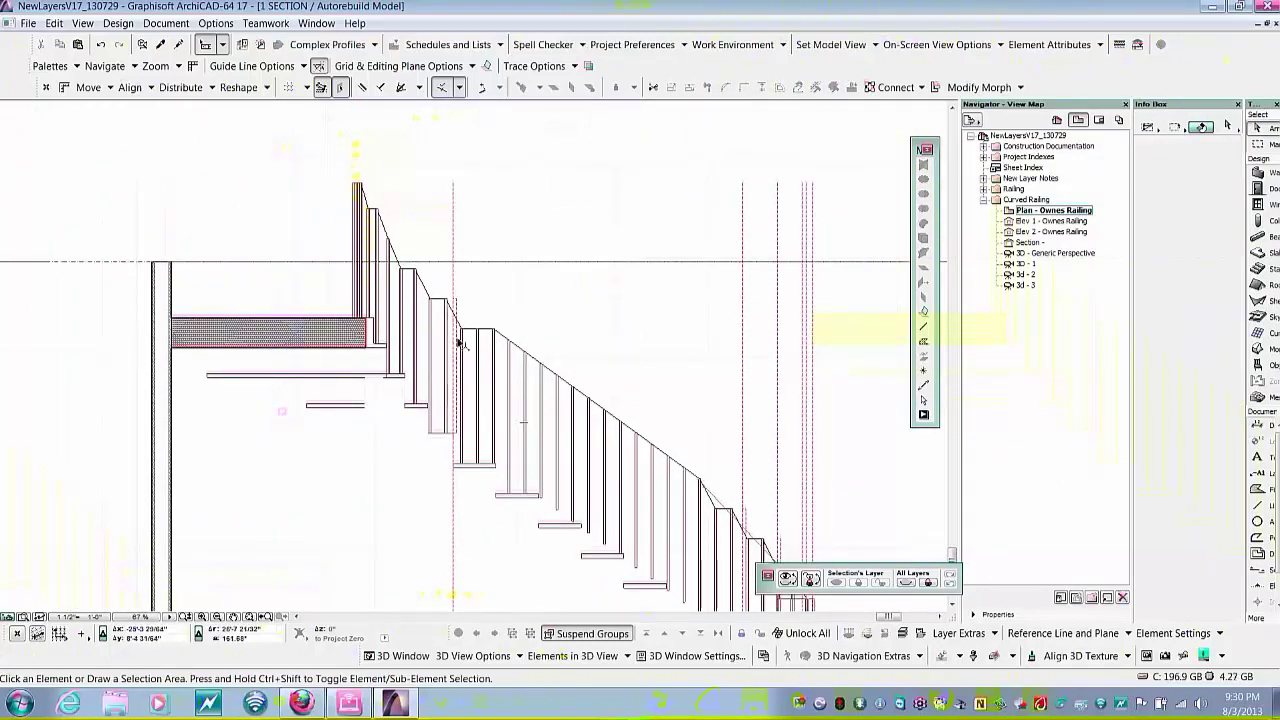
{"action": "scroll", "coordinate": [460, 343], "scroll_direction": "up", "scroll_amount": 5}
{"action": "scroll", "coordinate": [480, 349], "scroll_direction": "down", "scroll_amount": 2}
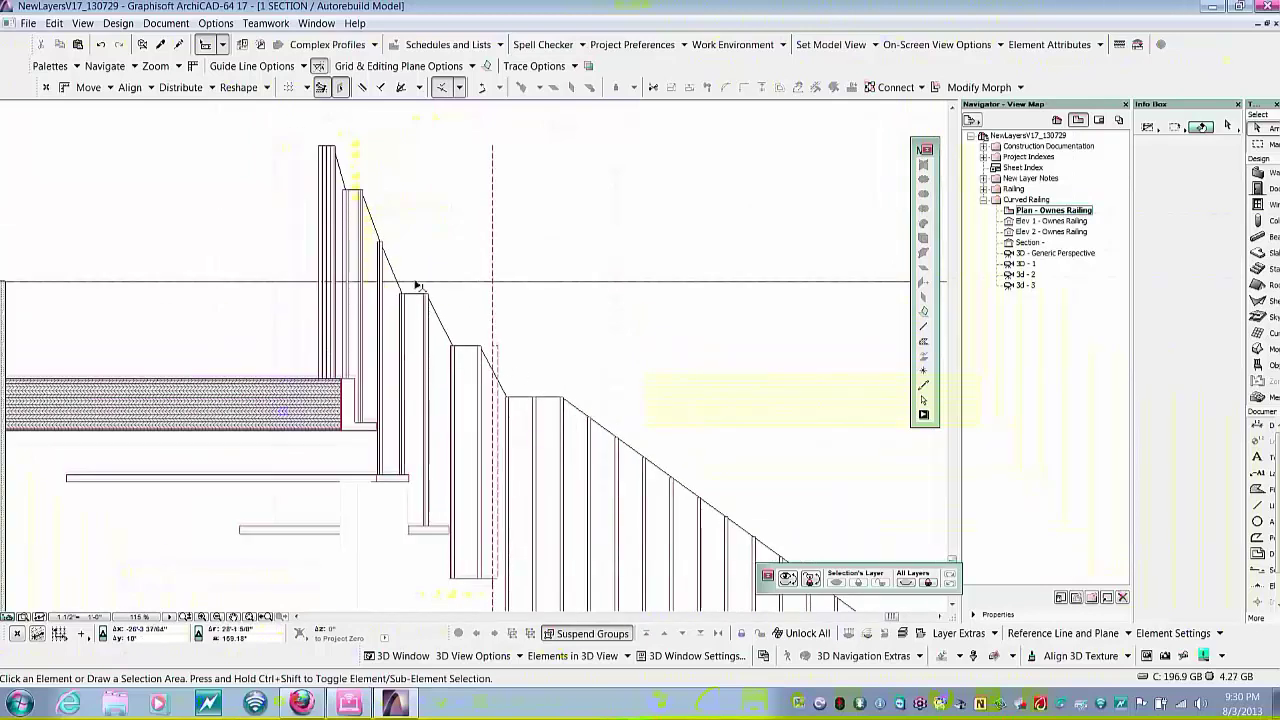
{"action": "scroll", "coordinate": [537, 421], "scroll_direction": "up", "scroll_amount": 5}
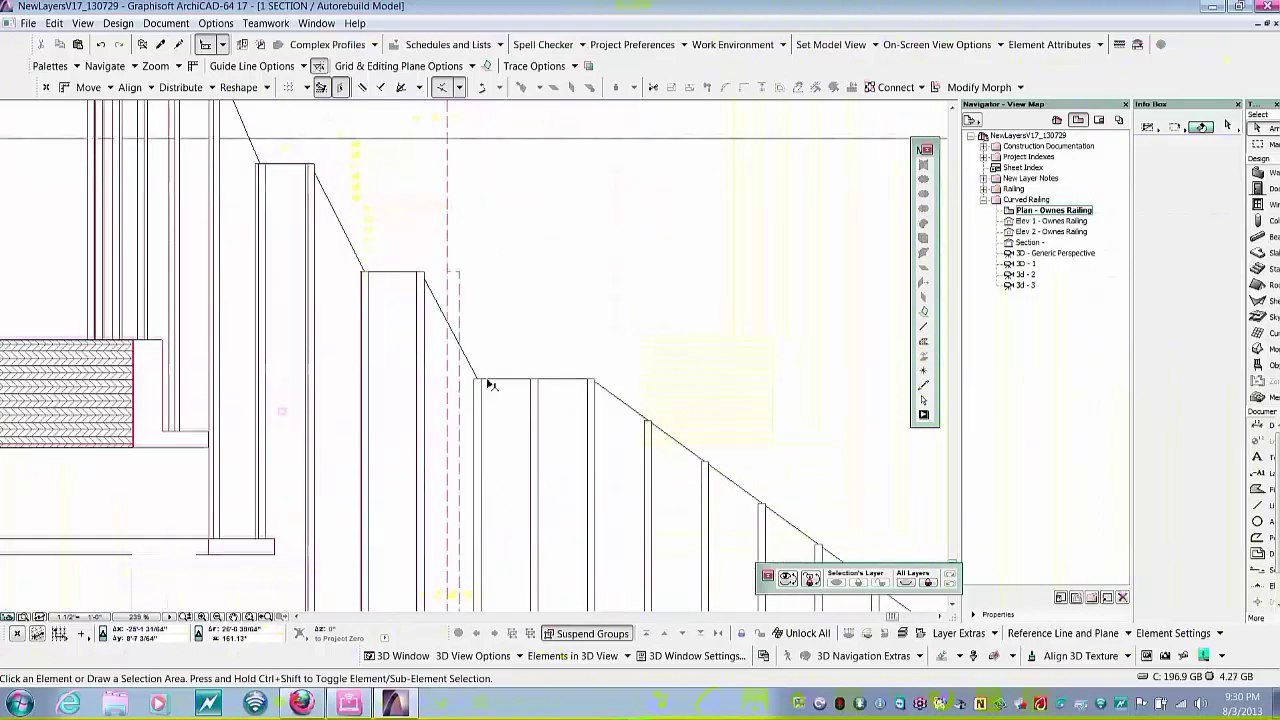
{"action": "left_click", "coordinate": [480, 384]}
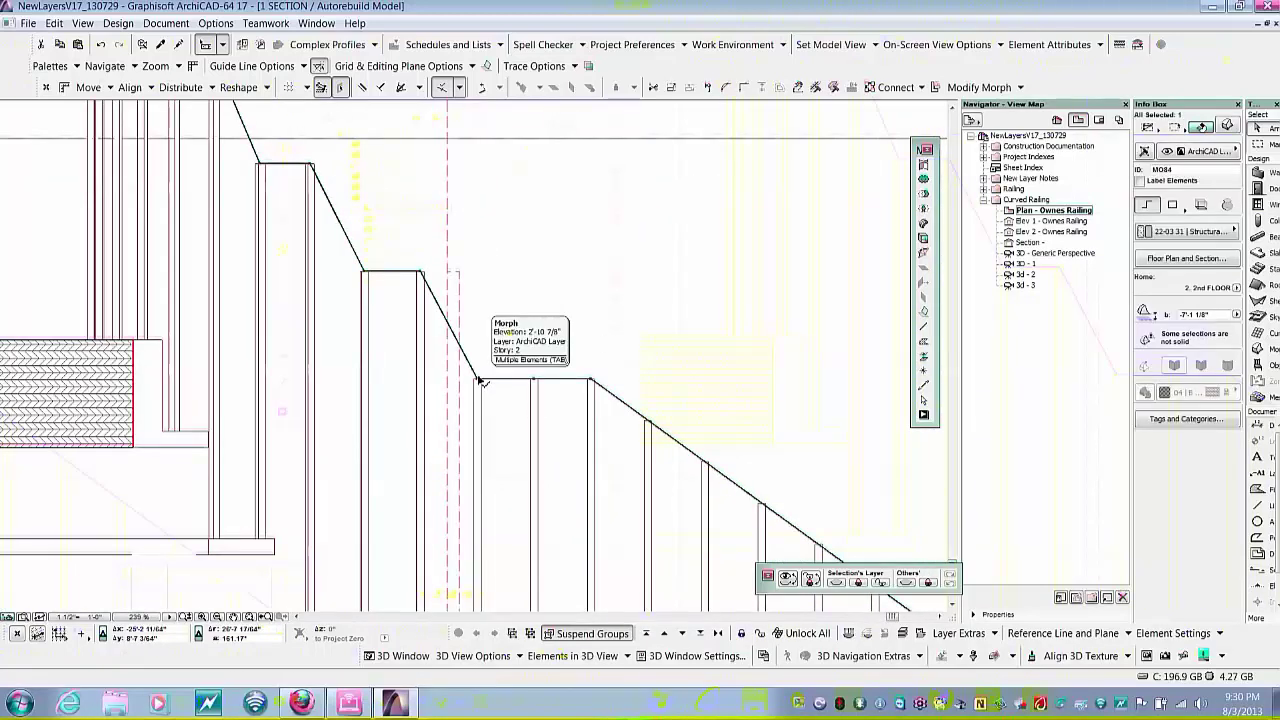
{"action": "left_click", "coordinate": [478, 381]}
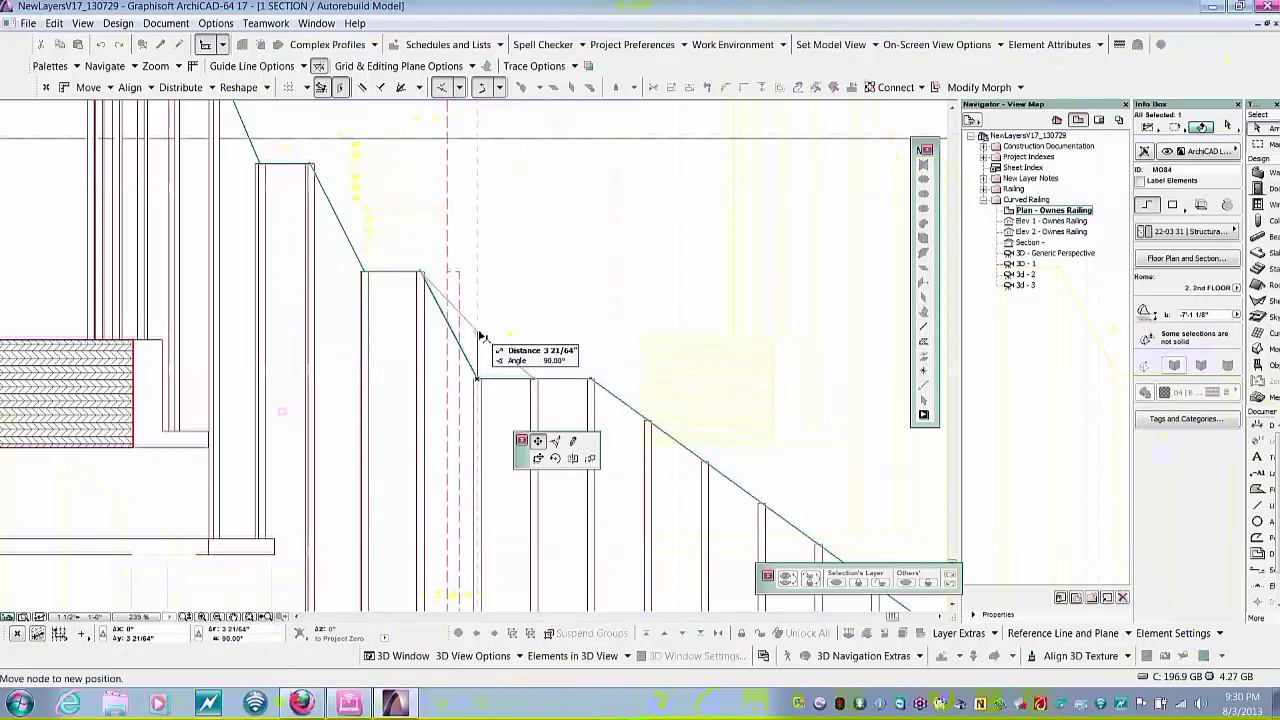
{"action": "left_click", "coordinate": [533, 380]}
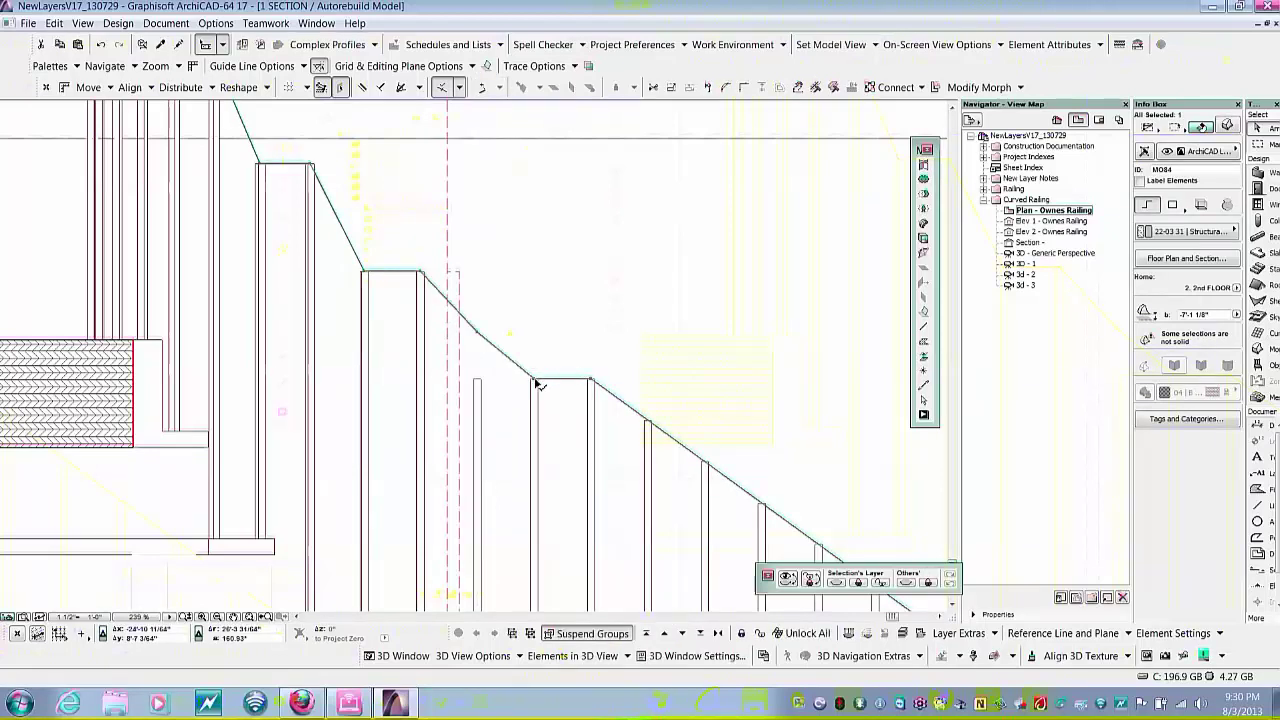
- Raise the Morph node over the middle baluster of the level group of three, and nudge the uphill node slightly higher
{"action": "left_click", "coordinate": [535, 381]}
{"action": "left_click", "coordinate": [478, 333]}
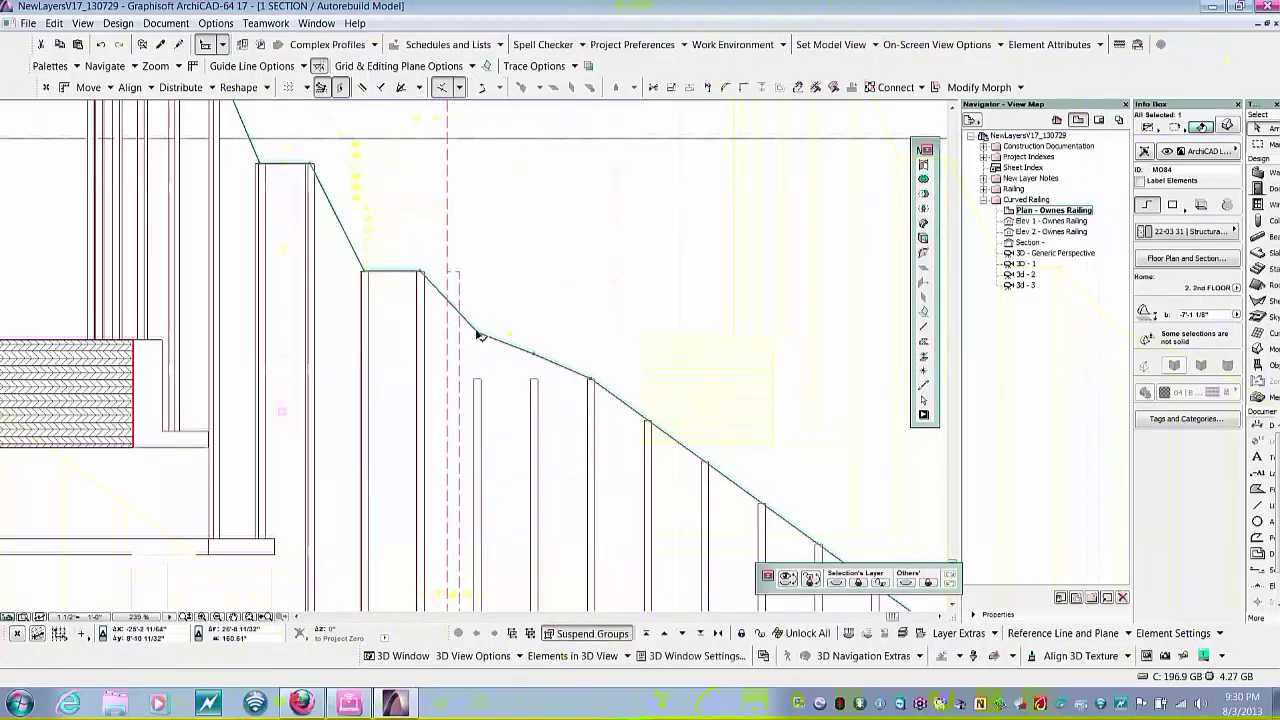
{"action": "left_click", "coordinate": [478, 335]}
{"action": "left_click", "coordinate": [478, 318]}
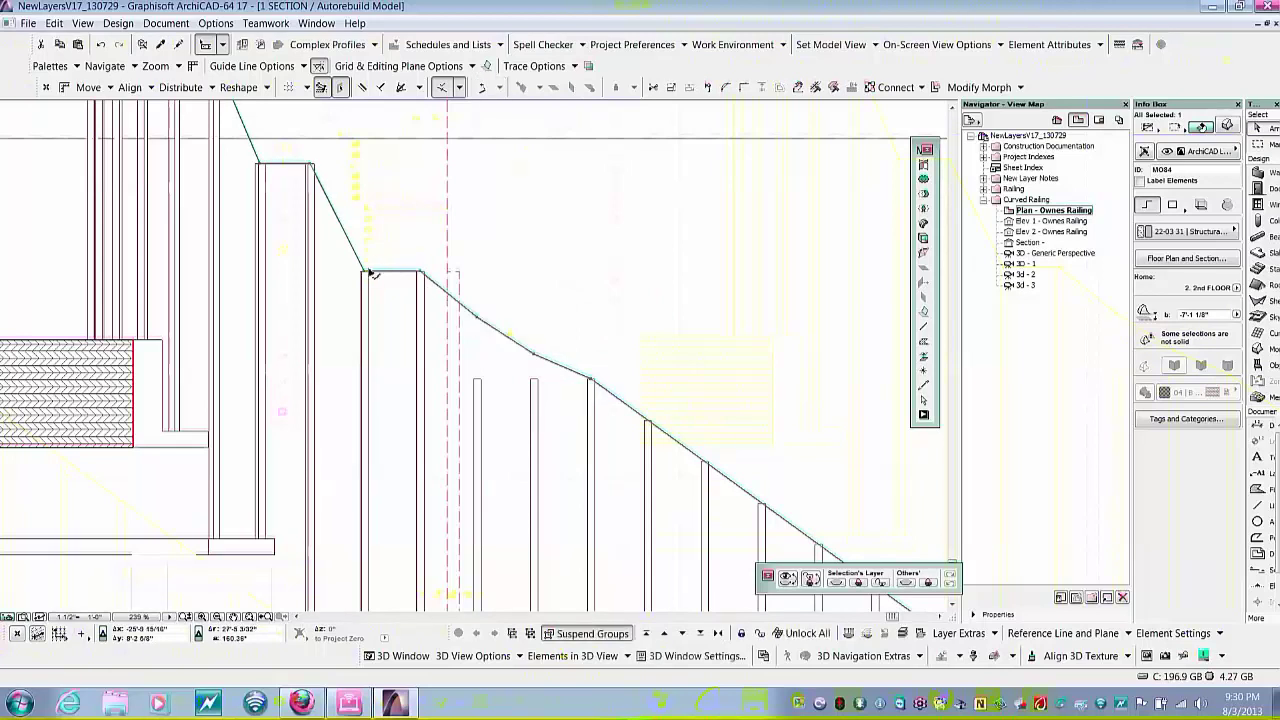
- On the next tread up, lower the downhill Morph node about 1 3/16" and raise the uphill node to form a smooth slope
{"action": "left_click", "coordinate": [419, 271]}
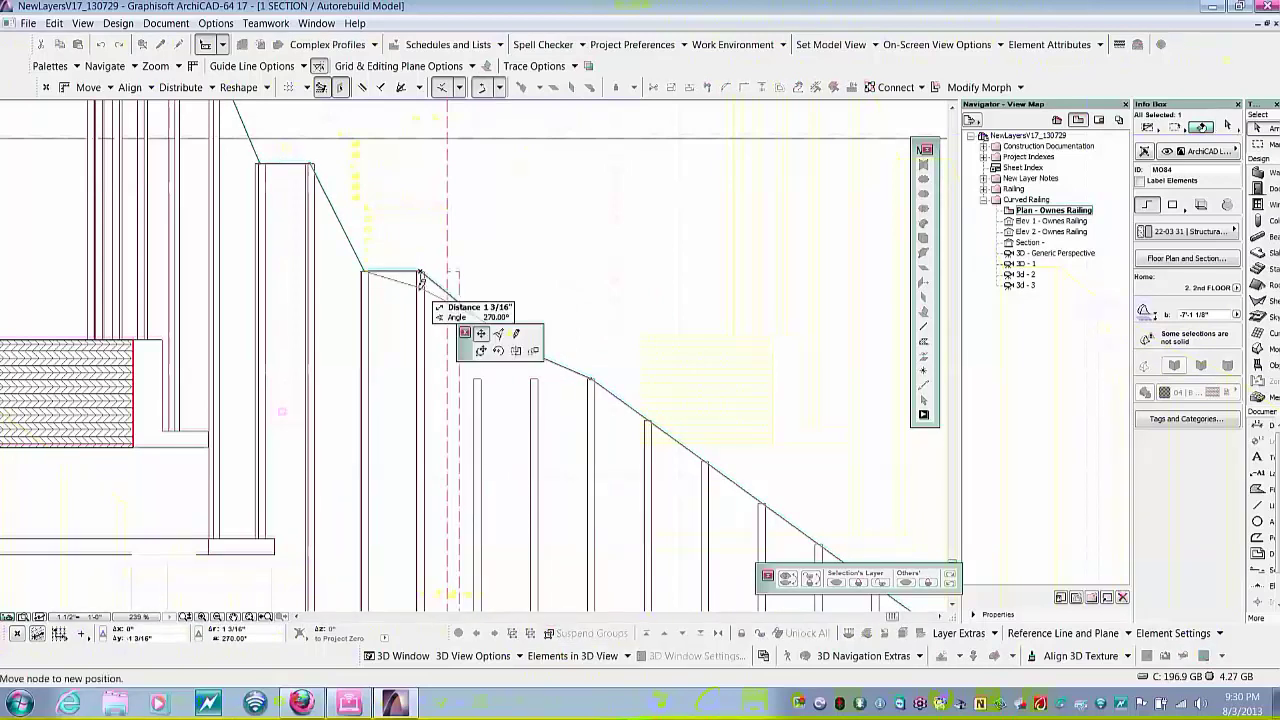
{"action": "left_click", "coordinate": [421, 271]}
{"action": "left_click", "coordinate": [365, 274]}
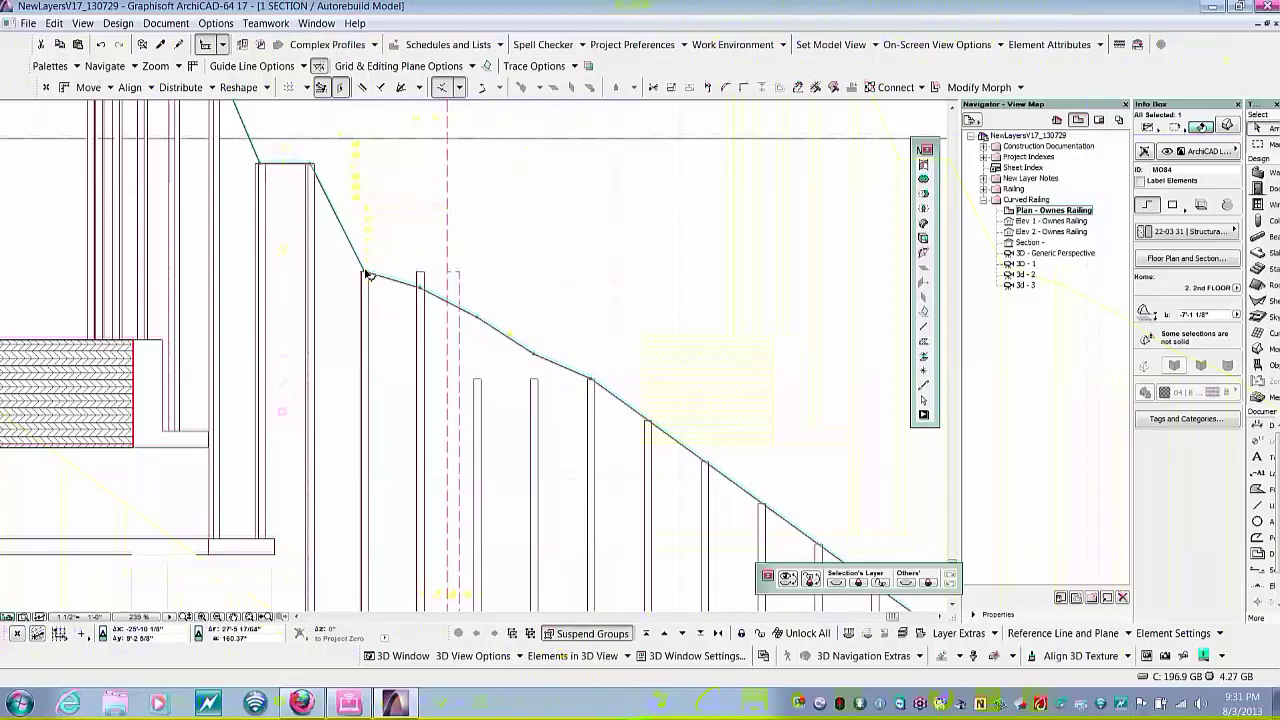
{"action": "left_click", "coordinate": [368, 275]}
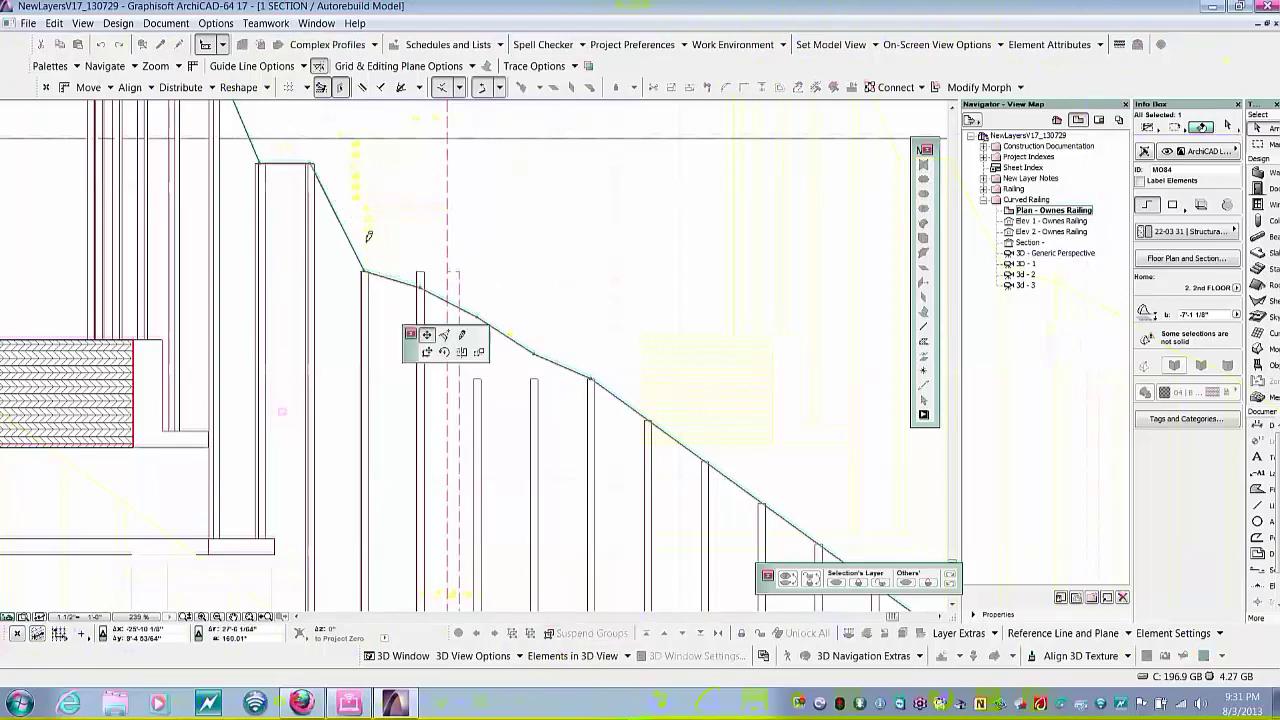
{"action": "left_click", "coordinate": [368, 236]}
- Raise the uphill Morph node on the following higher tread to take out its level segment
{"action": "middle_click_drag", "start_coordinate": [372, 268], "coordinate": [477, 345]}
{"action": "scroll", "coordinate": [477, 345], "scroll_direction": "down", "scroll_amount": 1}
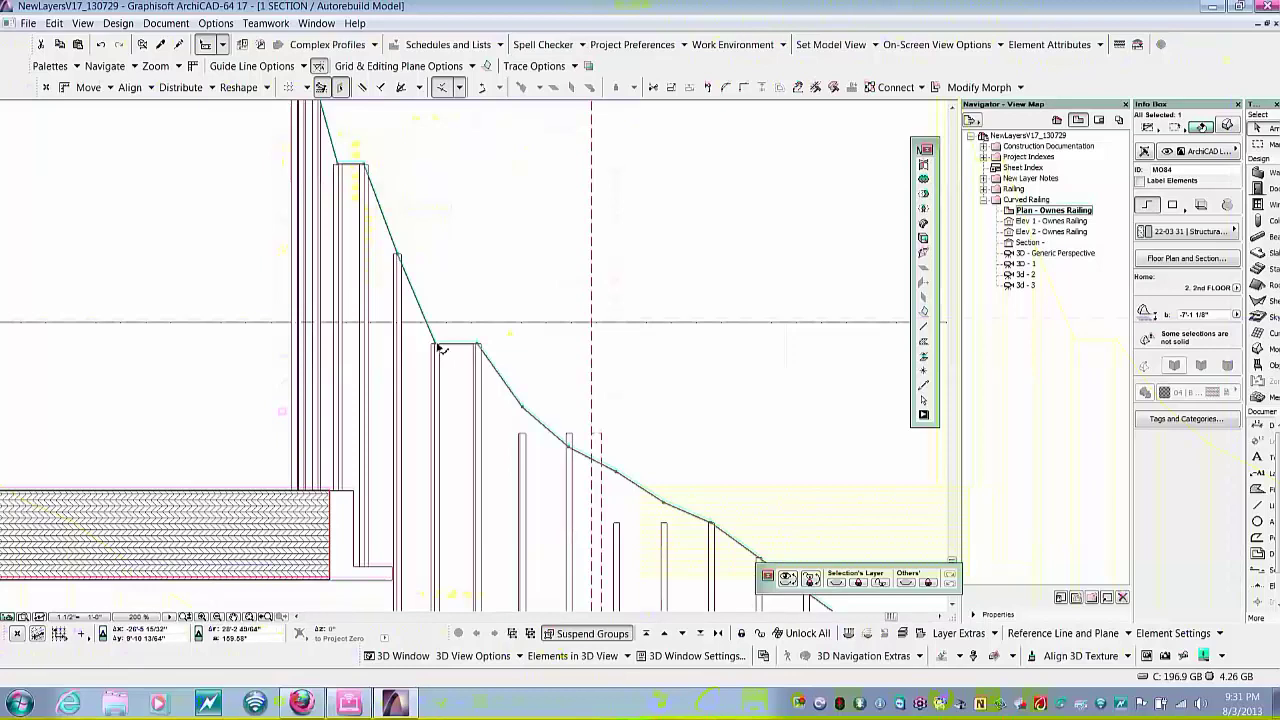
{"action": "left_click", "coordinate": [440, 348]}
{"action": "left_click", "coordinate": [435, 311]}
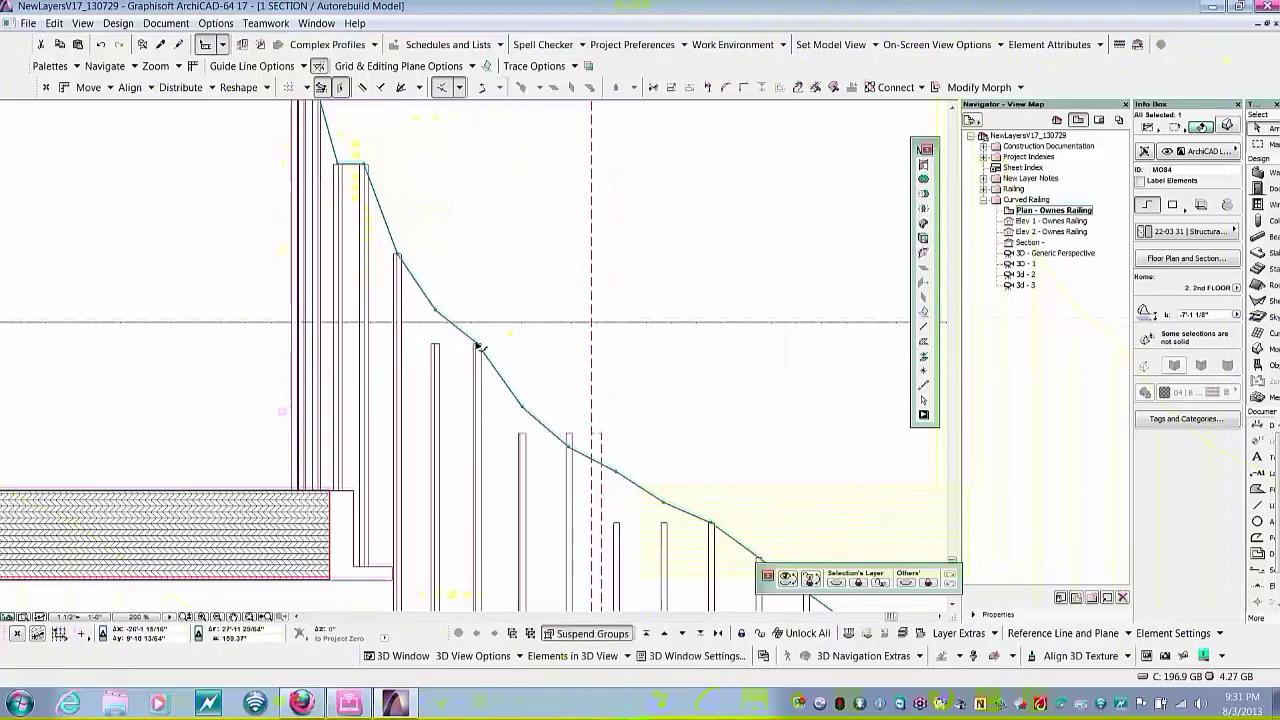
- Fine-tune the curve by raising the group of three's middle node about 21/64" and the next tread's downhill node about 3/8"
{"action": "left_click", "coordinate": [478, 346]}
{"action": "scroll", "coordinate": [478, 340], "scroll_direction": "up", "scroll_amount": 4}
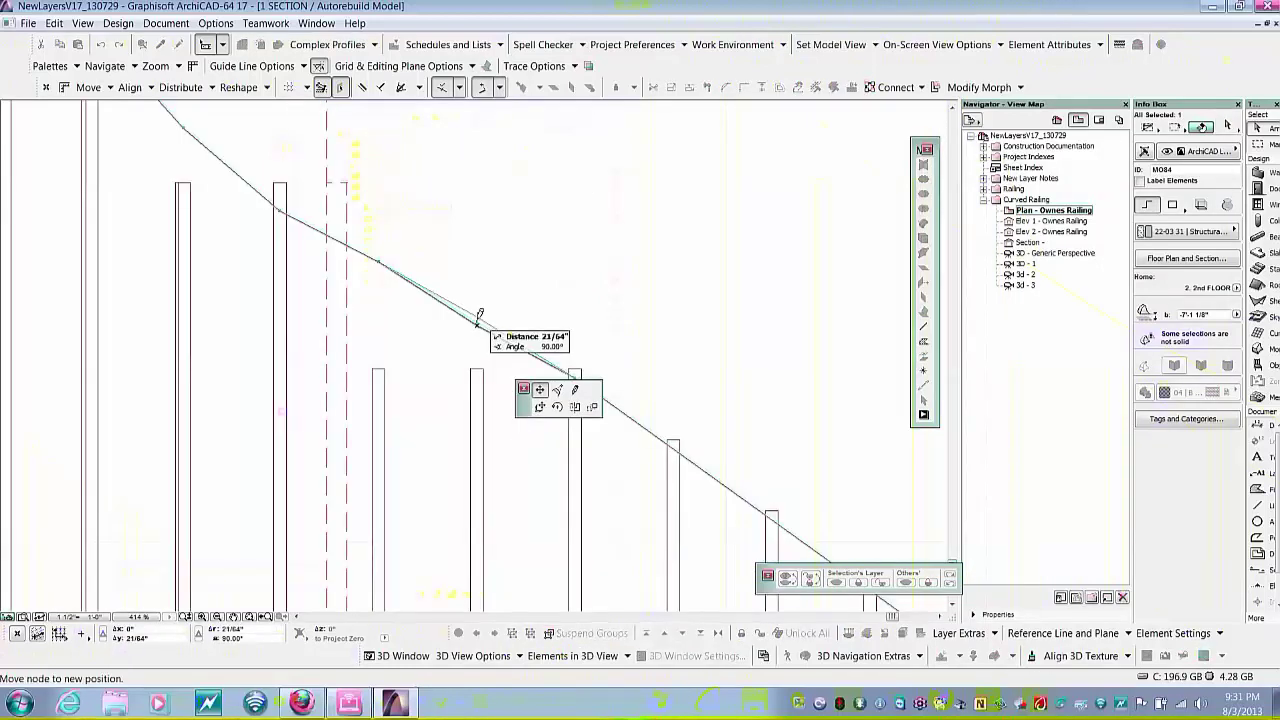
{"action": "left_click", "coordinate": [479, 315]}
{"action": "middle_click_drag", "start_coordinate": [514, 333], "coordinate": [591, 392]}
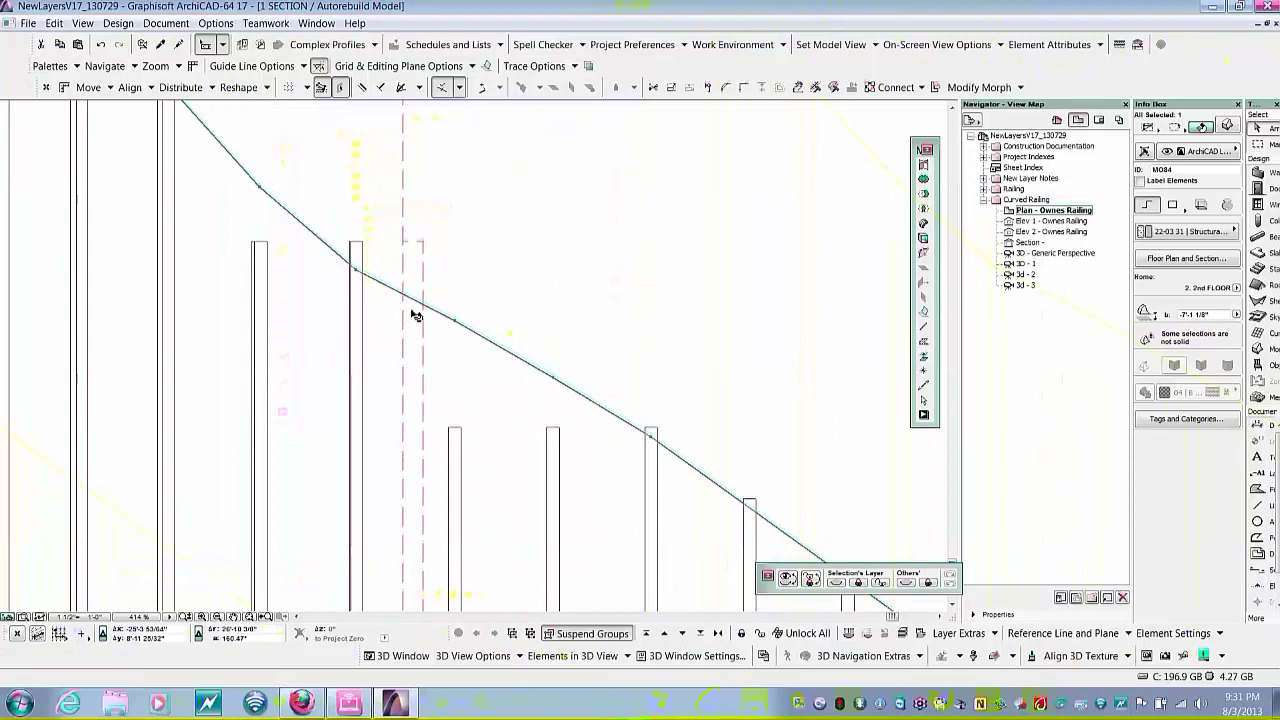
{"action": "left_click", "coordinate": [360, 274]}
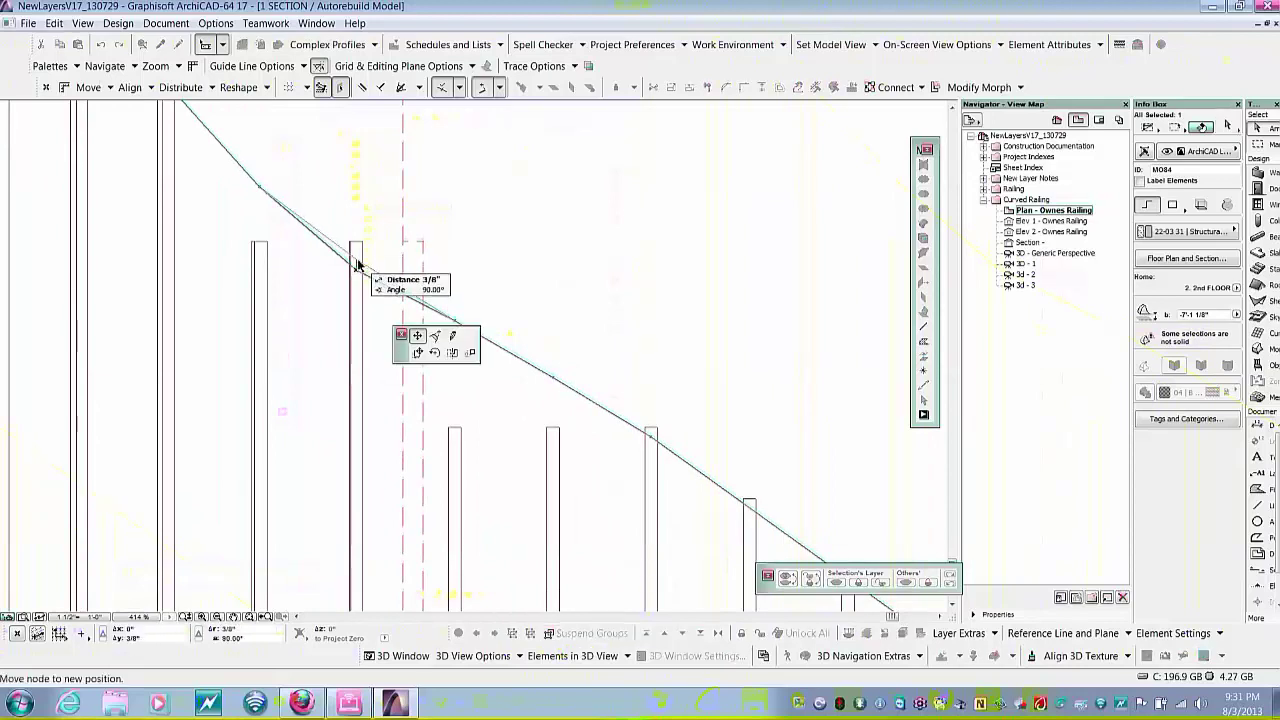
{"action": "left_click", "coordinate": [416, 289]}
- On the tread just below the top group, raise the uphill Morph node to remove the level segment and lower the downhill node slightly
{"action": "scroll", "coordinate": [563, 328], "scroll_direction": "down", "scroll_amount": 4}
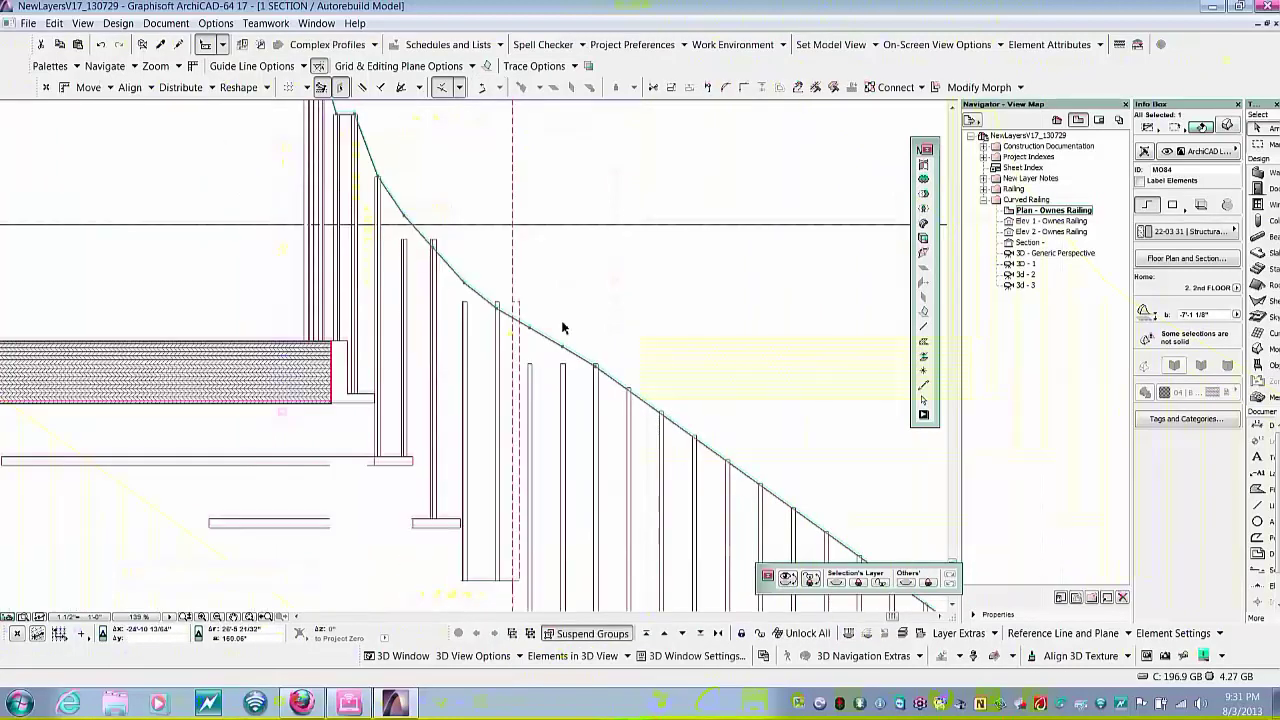
{"action": "middle_click_drag", "start_coordinate": [576, 340], "coordinate": [634, 460]}
{"action": "scroll", "coordinate": [368, 207], "scroll_direction": "up", "scroll_amount": 3}
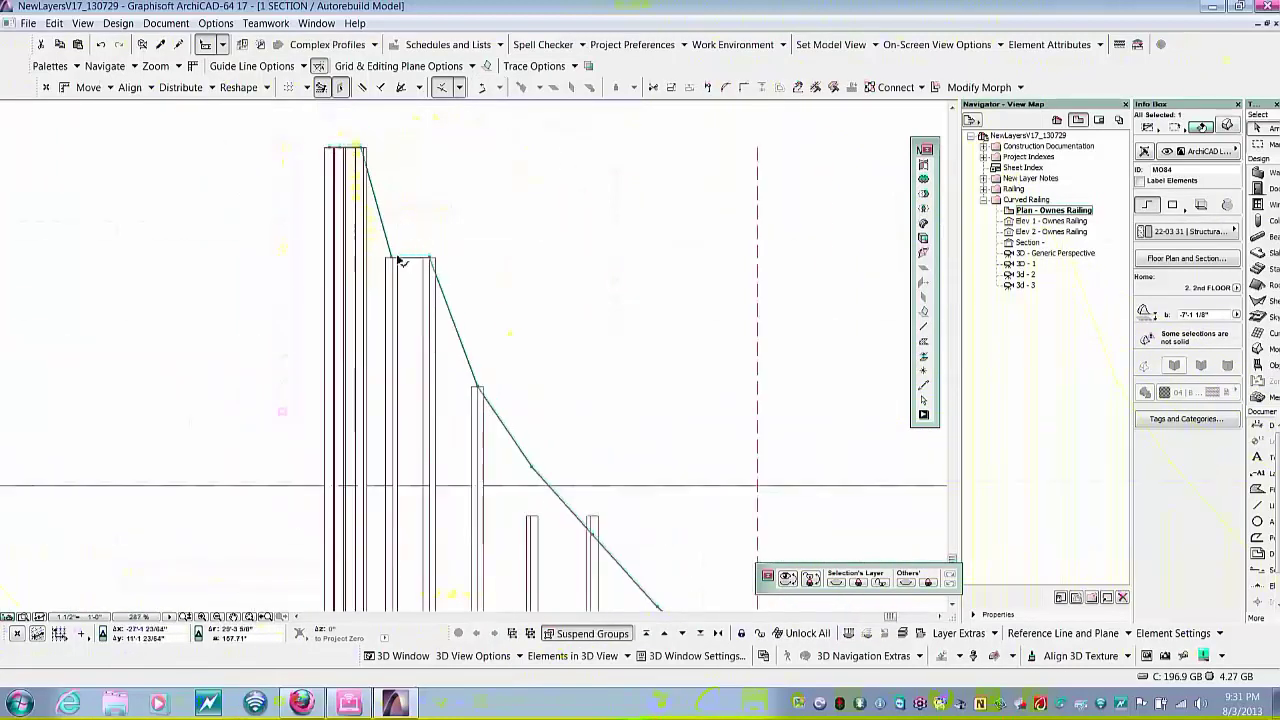
{"action": "left_click", "coordinate": [395, 260]}
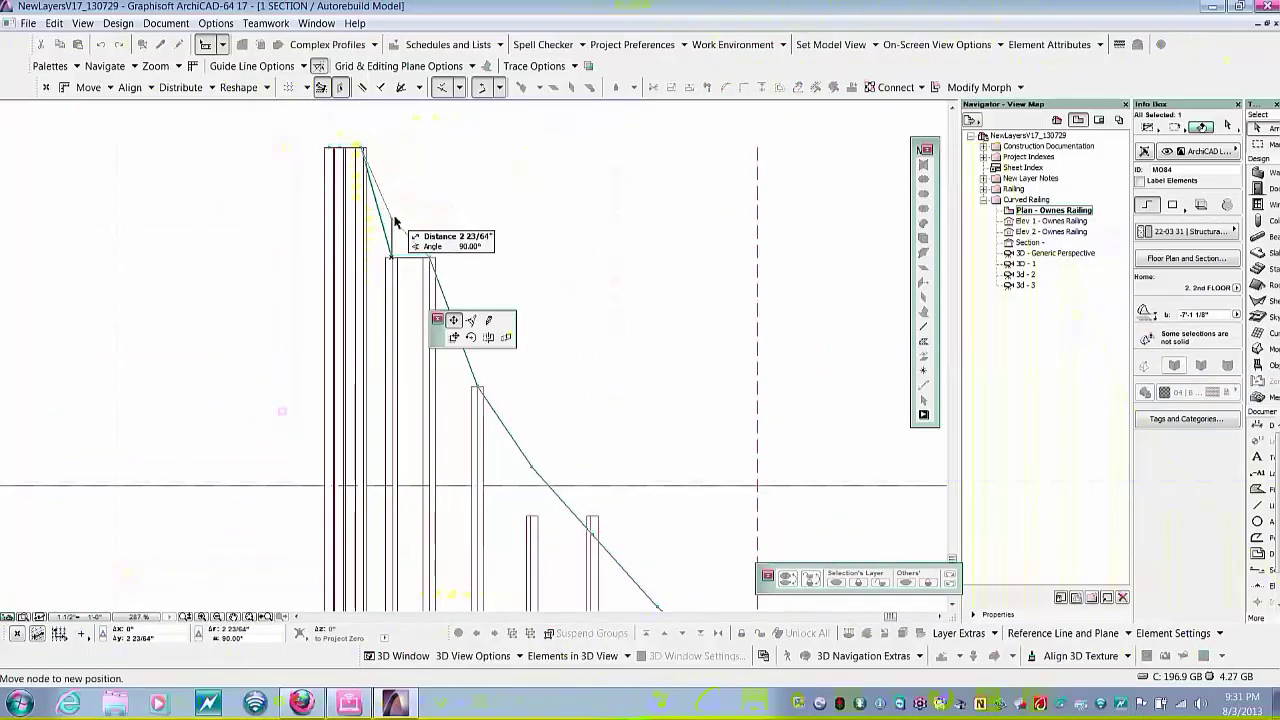
{"action": "left_click", "coordinate": [429, 260]}
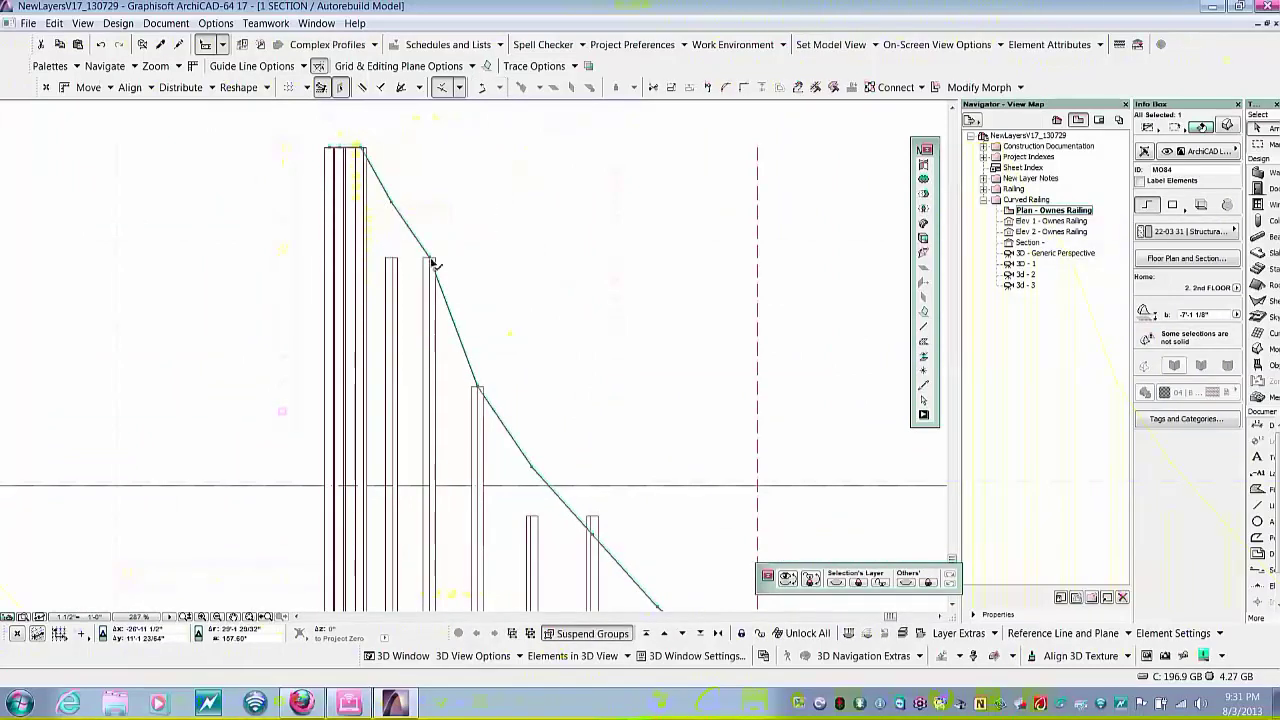
{"action": "left_click", "coordinate": [432, 262]}
{"action": "left_click", "coordinate": [430, 268]}
- Lower the Morph node over the downhill baluster of the top group about 35/64" to round the handrail's upper end
{"action": "scroll", "coordinate": [357, 143], "scroll_direction": "up", "scroll_amount": 3}
{"action": "left_click", "coordinate": [368, 153]}
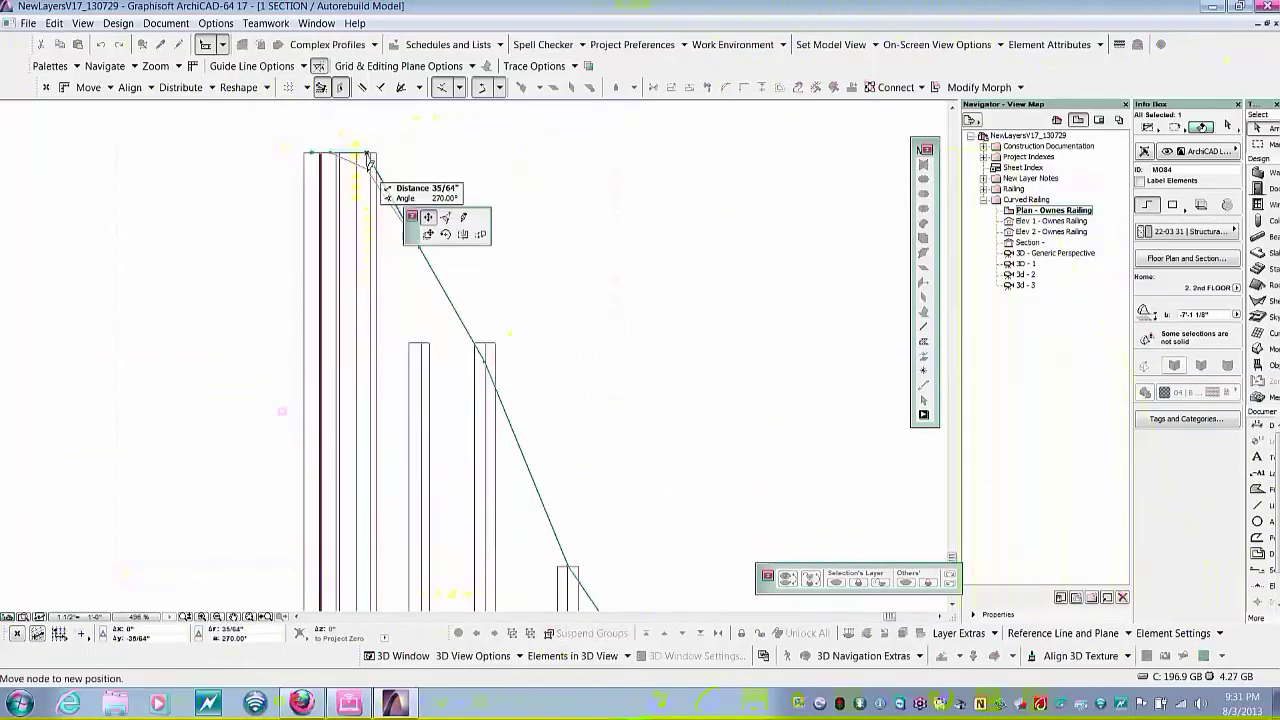
{"action": "left_click", "coordinate": [367, 168]}
{"action": "scroll", "coordinate": [316, 182], "scroll_direction": "down", "scroll_amount": 4}
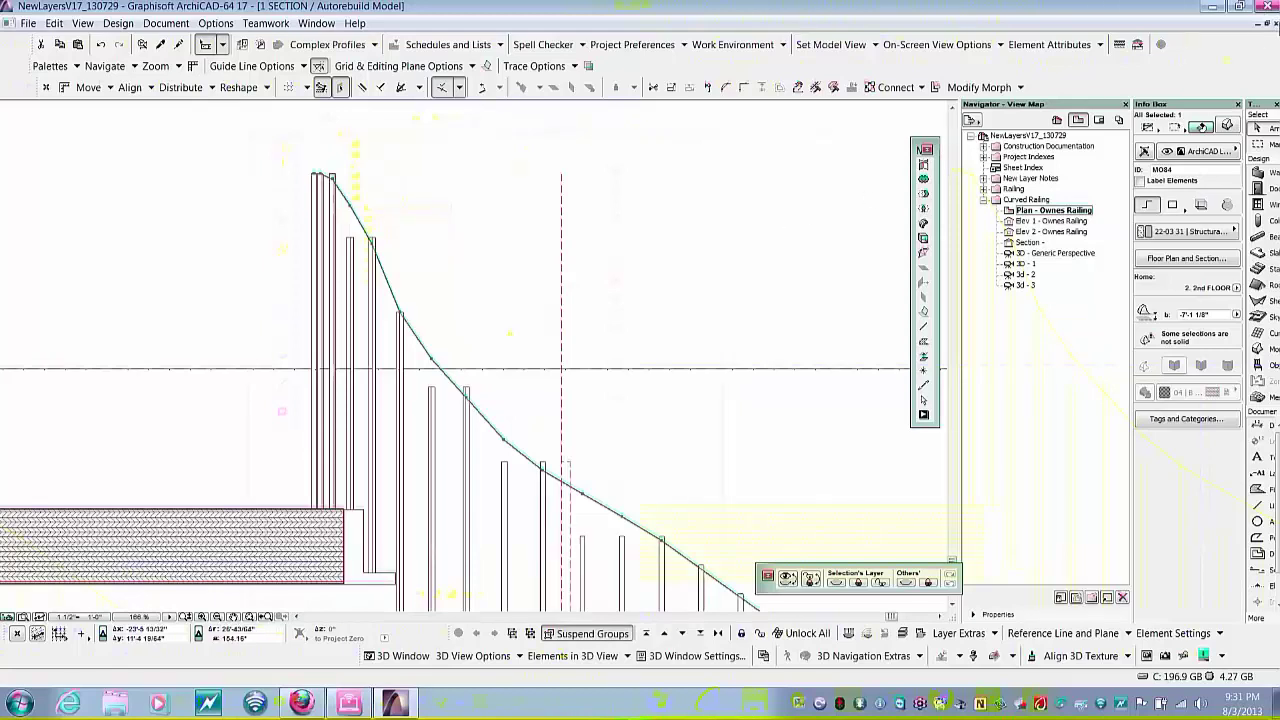
- Close the current section and open the section beside the volute at the foot of the stair in a new window
{"action": "left_click", "coordinate": [1276, 22]}
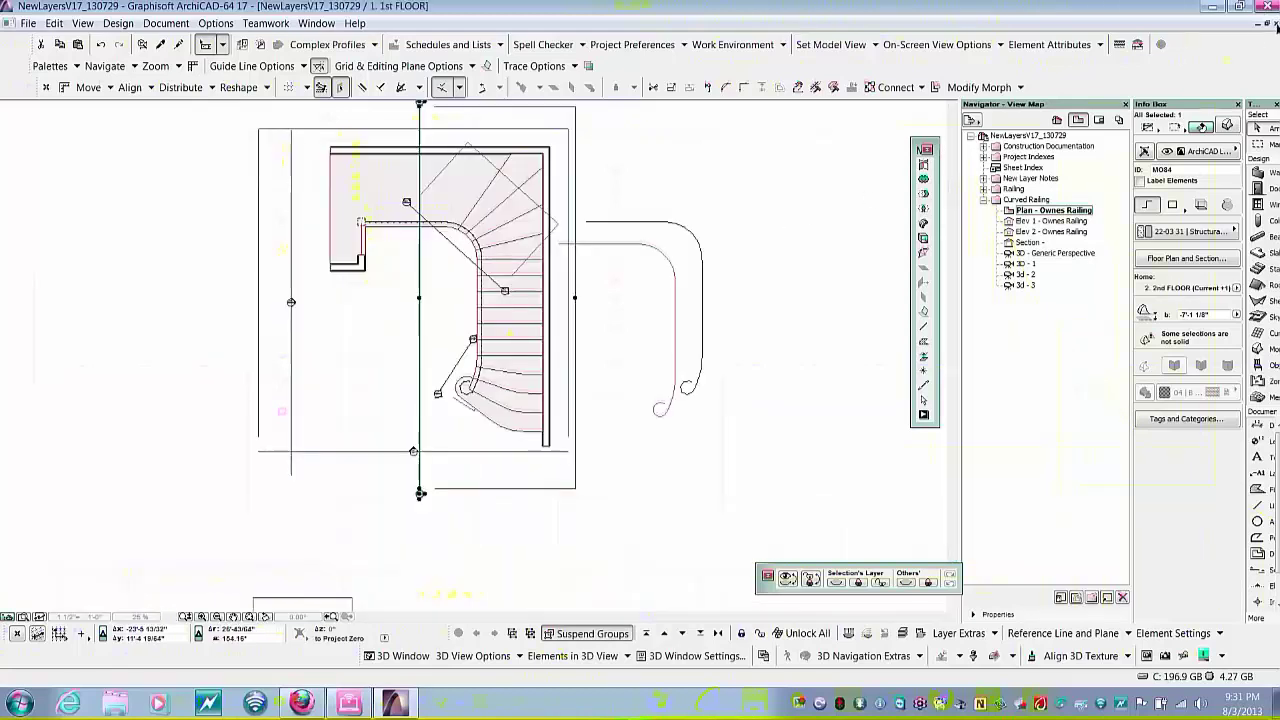
{"action": "right_click", "coordinate": [465, 363]}
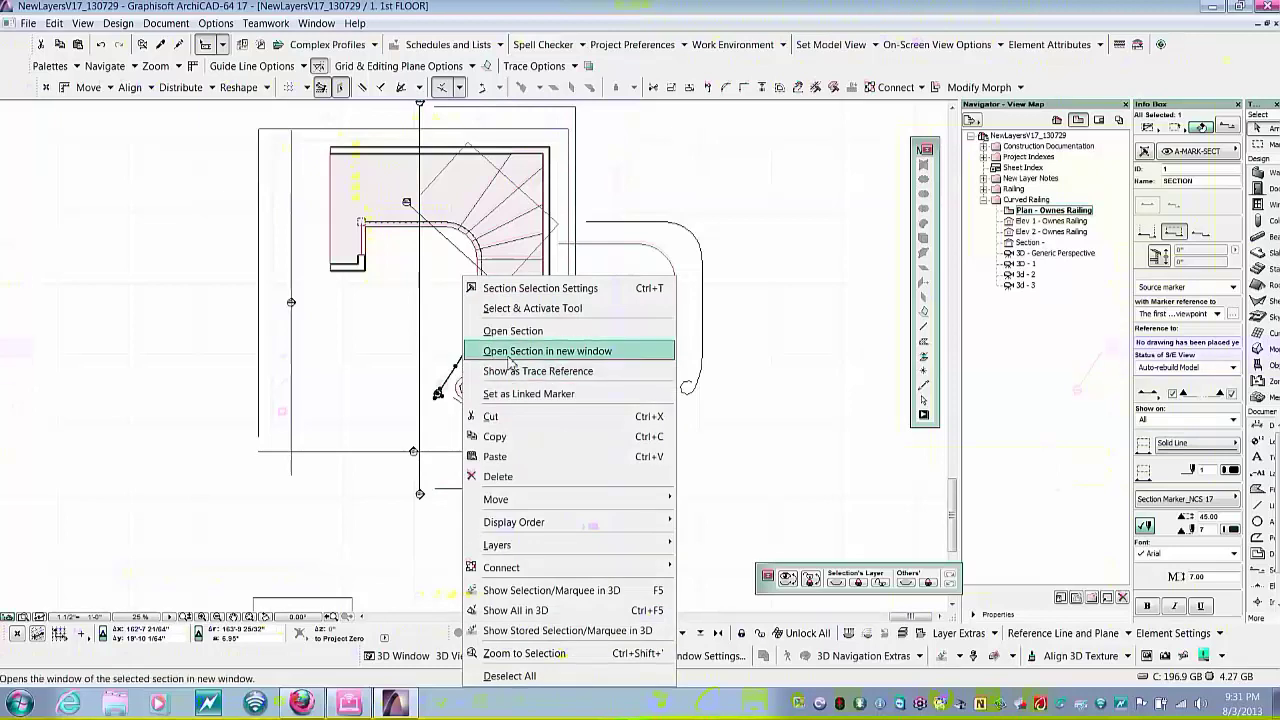
{"action": "left_click", "coordinate": [508, 352]}
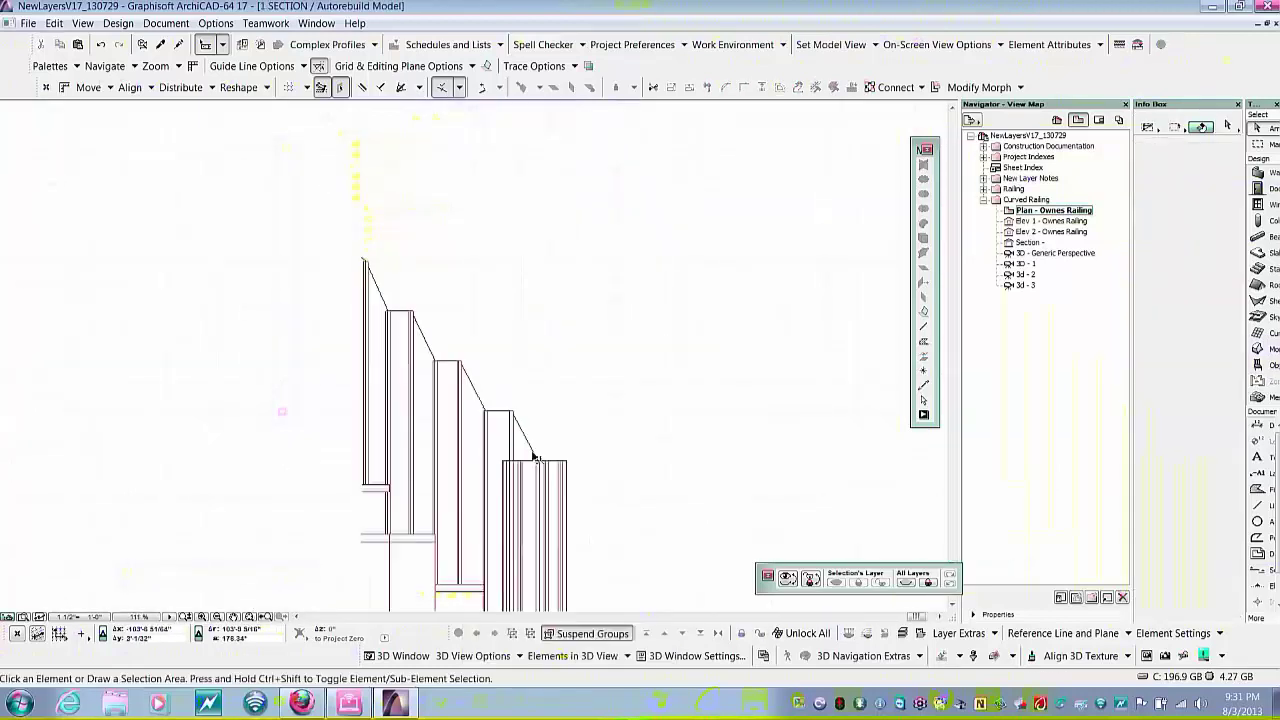
- On the highest stepped tread in this section, raise the uphill Morph node onto the slope and lower the downhill node slightly
{"action": "scroll", "coordinate": [292, 178], "scroll_direction": "up", "scroll_amount": 1}
{"action": "middle_click_drag", "start_coordinate": [328, 249], "coordinate": [367, 310]}
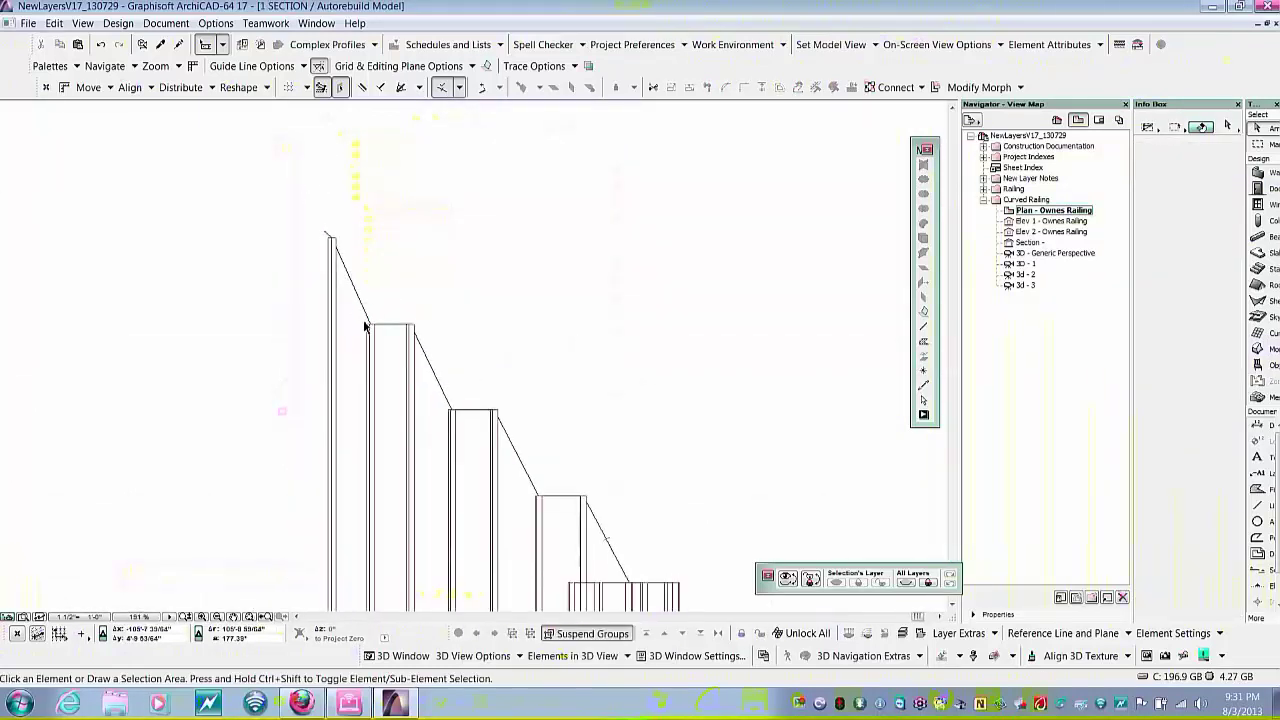
{"action": "left_click", "coordinate": [372, 327]}
{"action": "left_click", "coordinate": [371, 326]}
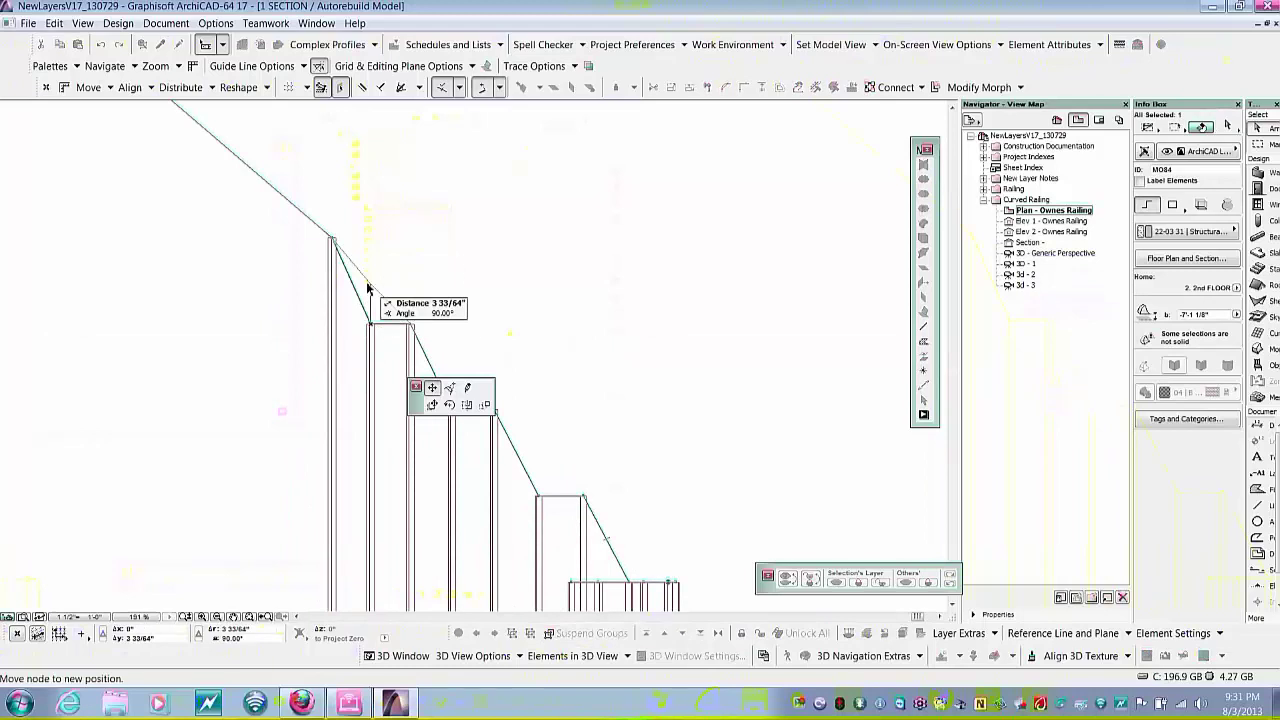
{"action": "left_click", "coordinate": [369, 280]}
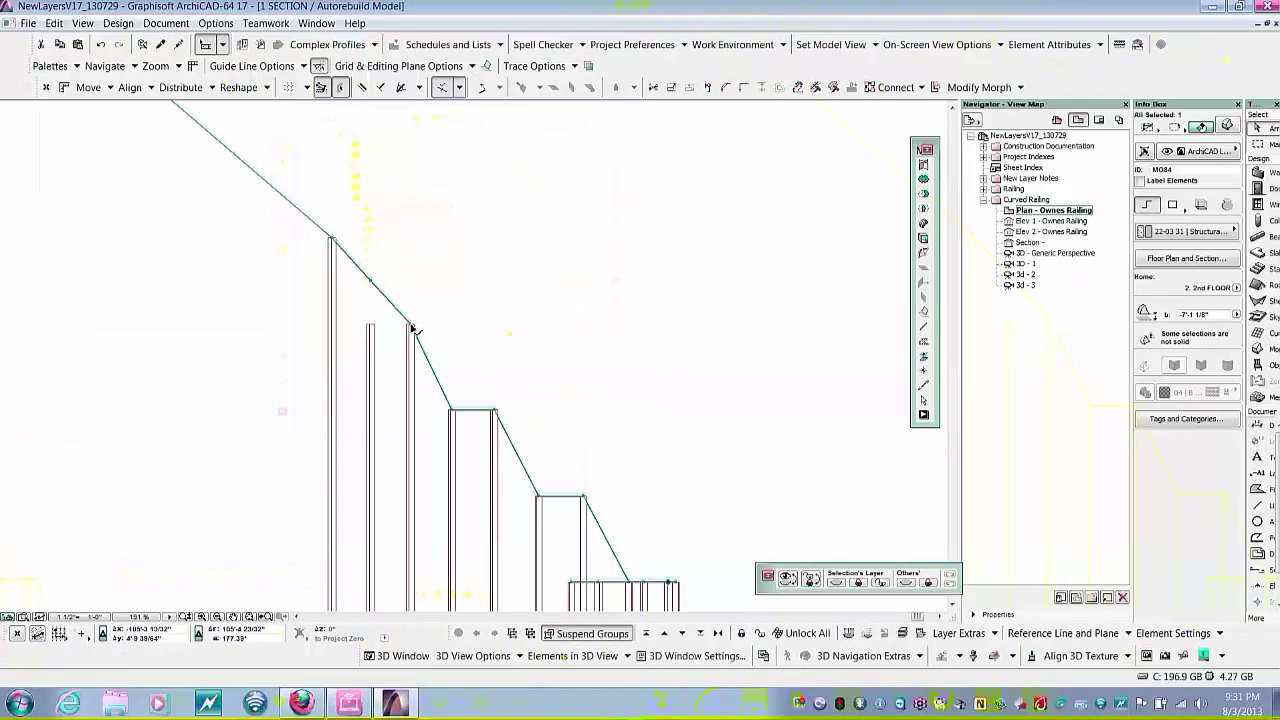
{"action": "left_click", "coordinate": [412, 327]}
{"action": "left_click", "coordinate": [410, 333]}
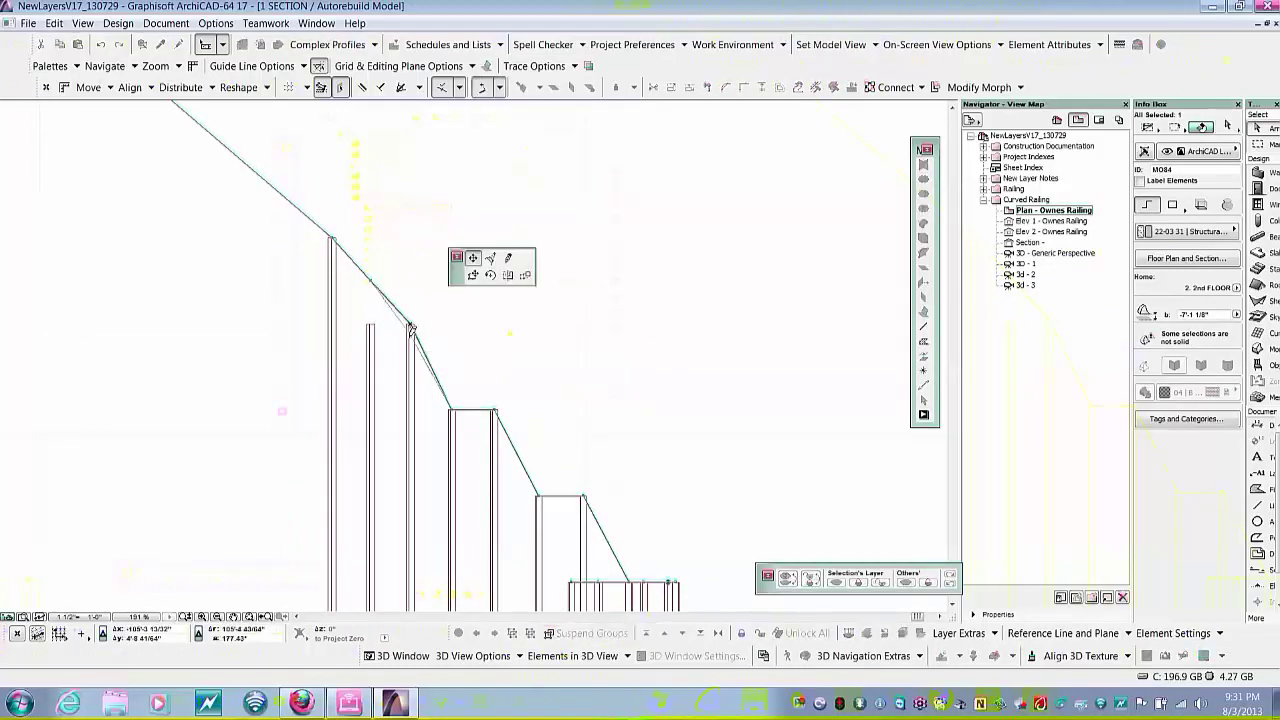
- On the following lower tread, raise the uphill Morph node to remove its level segment and lower the downhill node slightly
{"action": "left_click", "coordinate": [452, 411]}
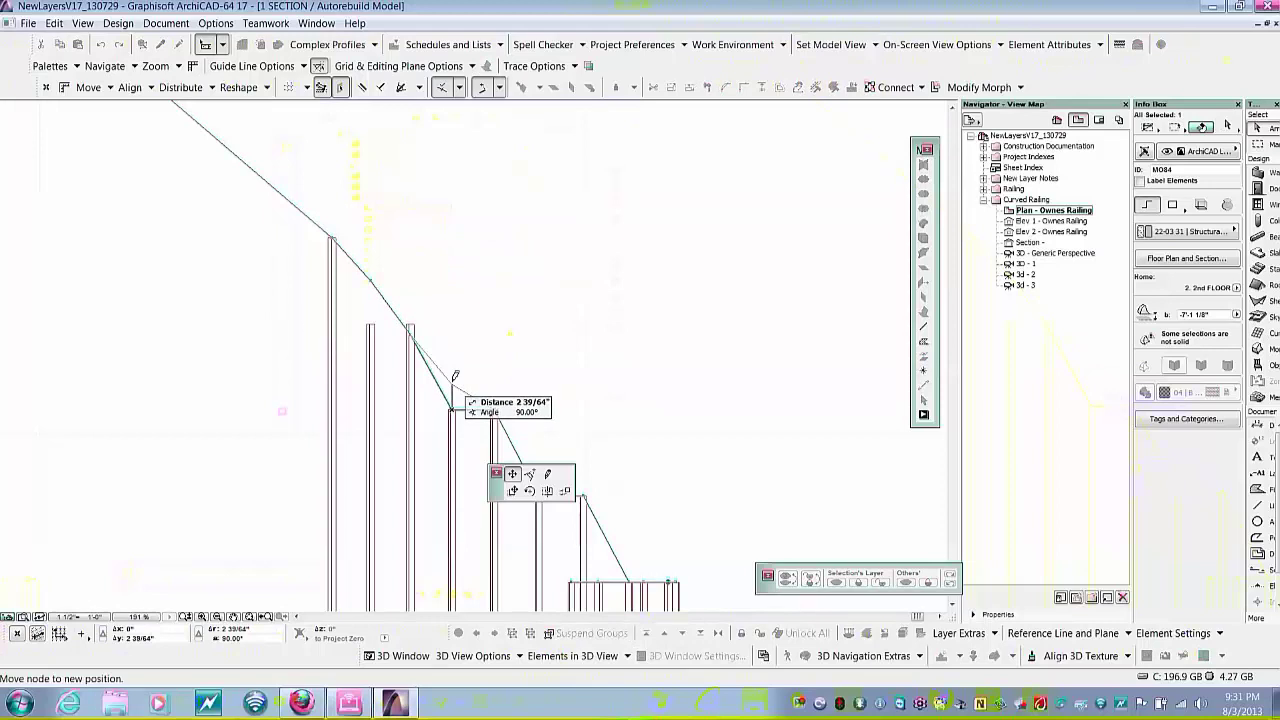
{"action": "left_click", "coordinate": [454, 378]}
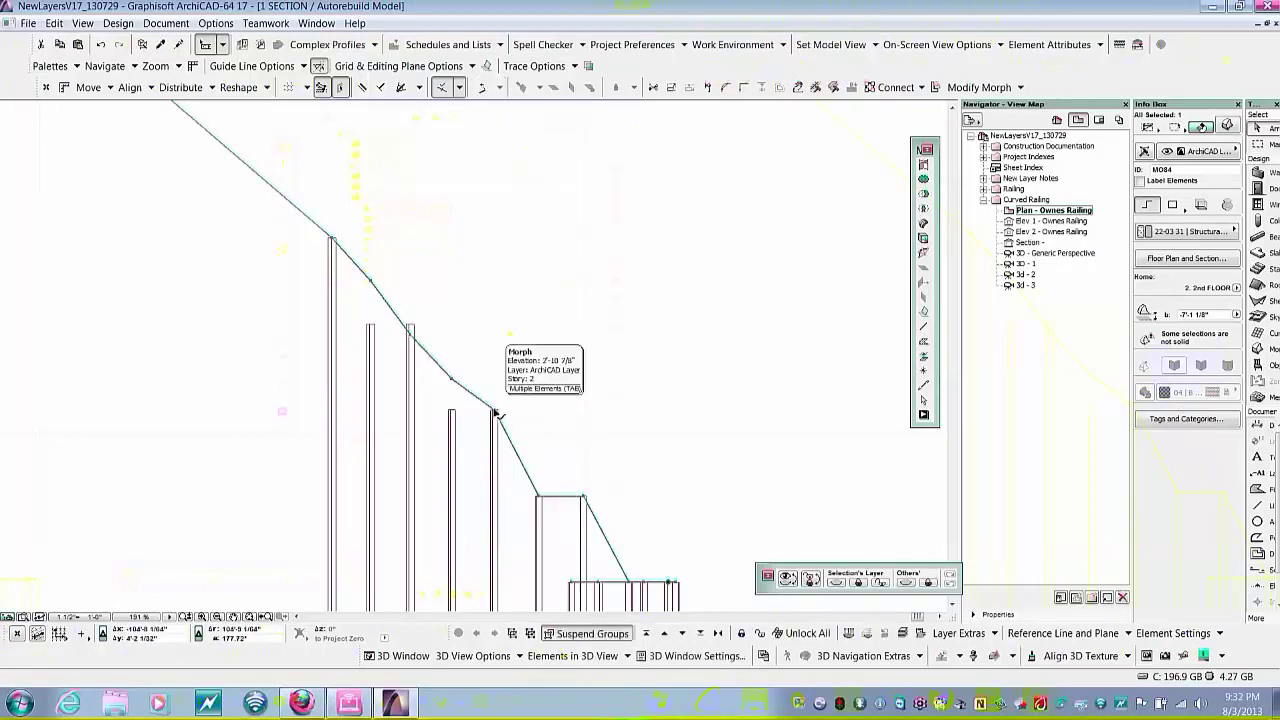
{"action": "left_click", "coordinate": [495, 411]}
{"action": "left_click", "coordinate": [495, 421]}
{"action": "scroll", "coordinate": [495, 366], "scroll_direction": "down", "scroll_amount": 2}
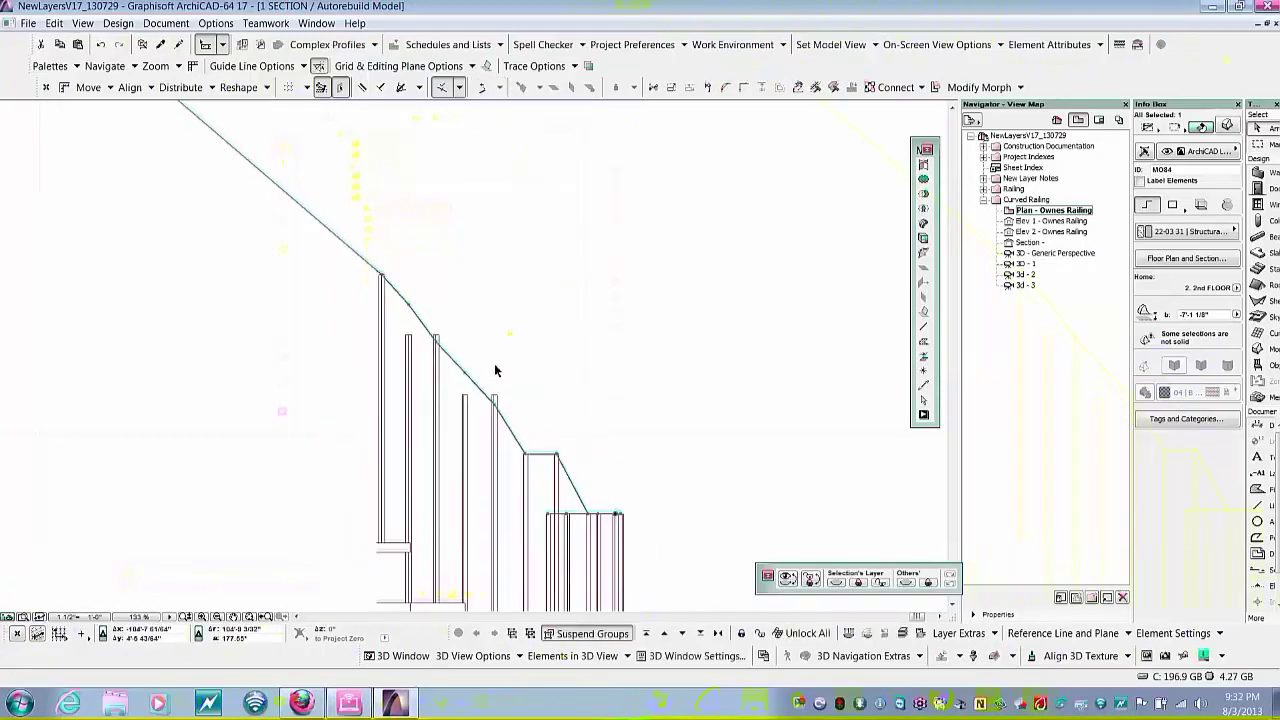
- Raise the uphill Morph node on the last level tread above the volute balusters to continue the smooth slope
{"action": "scroll", "coordinate": [527, 467], "scroll_direction": "up", "scroll_amount": 3}
{"action": "left_click", "coordinate": [529, 440]}
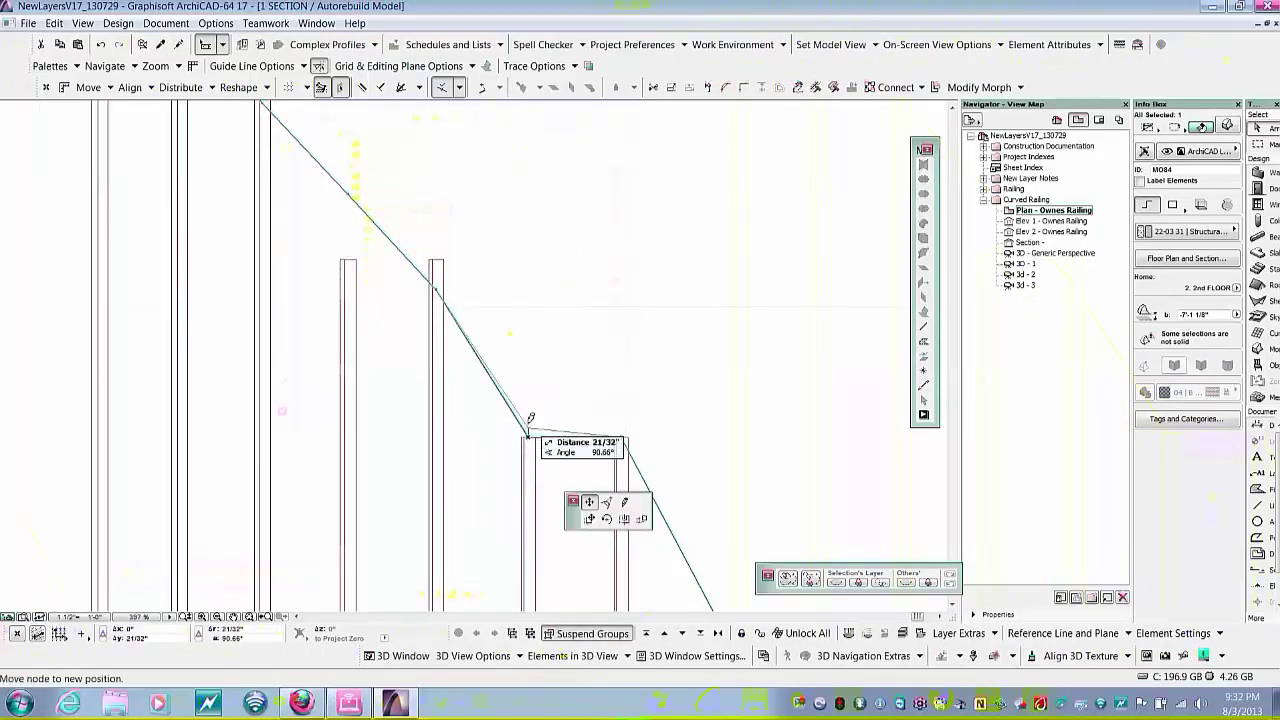
{"action": "left_click", "coordinate": [529, 400]}
{"action": "scroll", "coordinate": [551, 363], "scroll_direction": "down", "scroll_amount": 6}
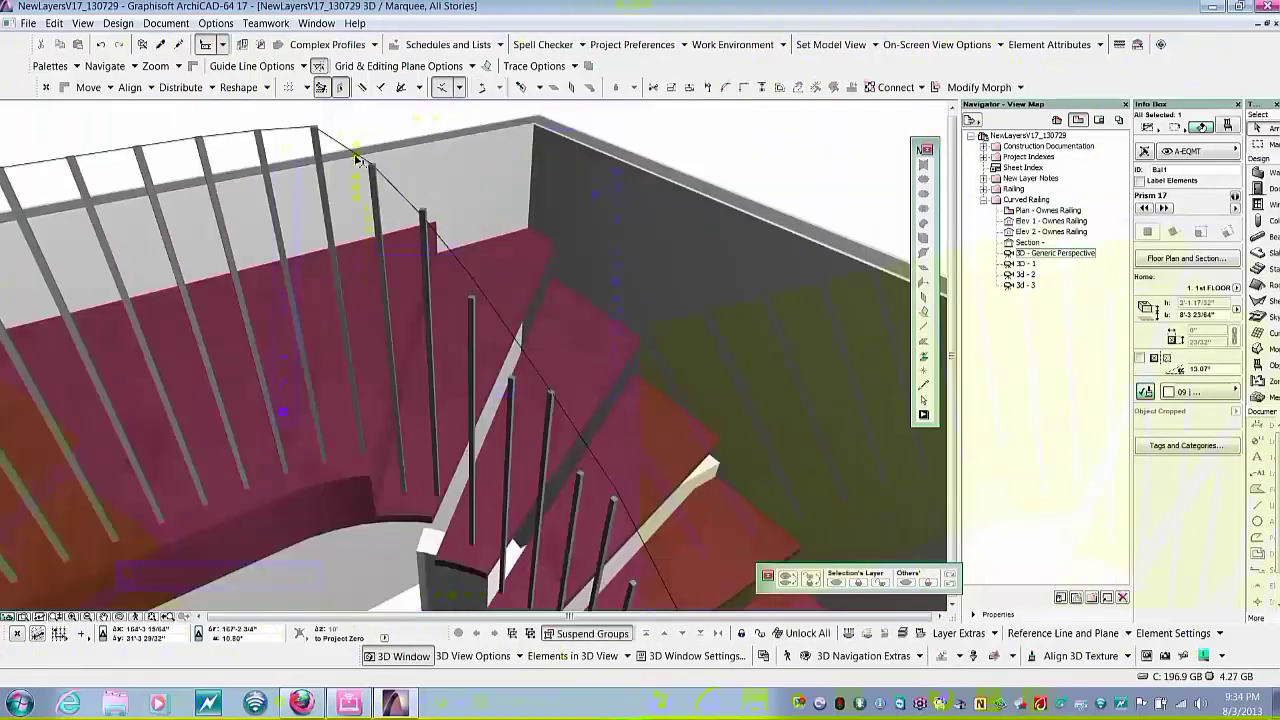
- In the 3D view, shorten the baluster projecting above the Morph line, adjusting its top to meet the line
{"action": "scroll", "coordinate": [410, 220], "scroll_direction": "up", "scroll_amount": 5}
{"action": "scroll", "coordinate": [412, 218], "scroll_direction": "down", "scroll_amount": 3}
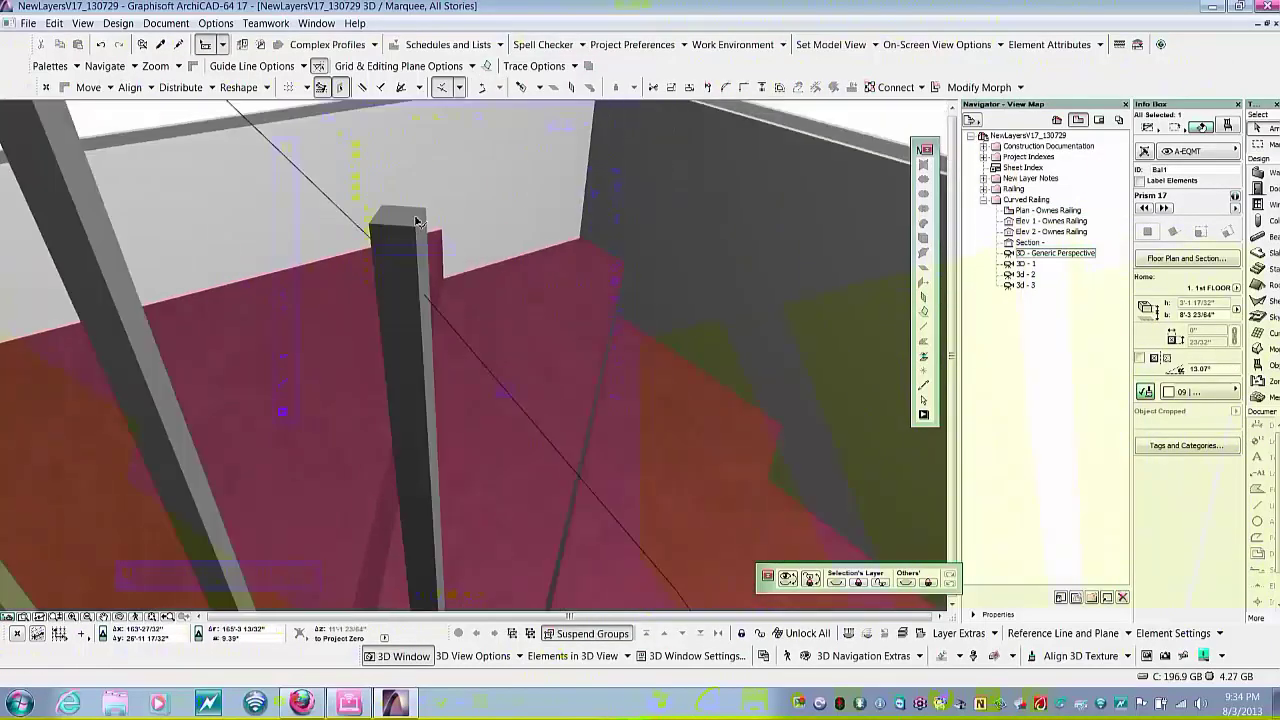
{"action": "left_click", "coordinate": [408, 222]}
{"action": "left_click", "coordinate": [402, 241]}
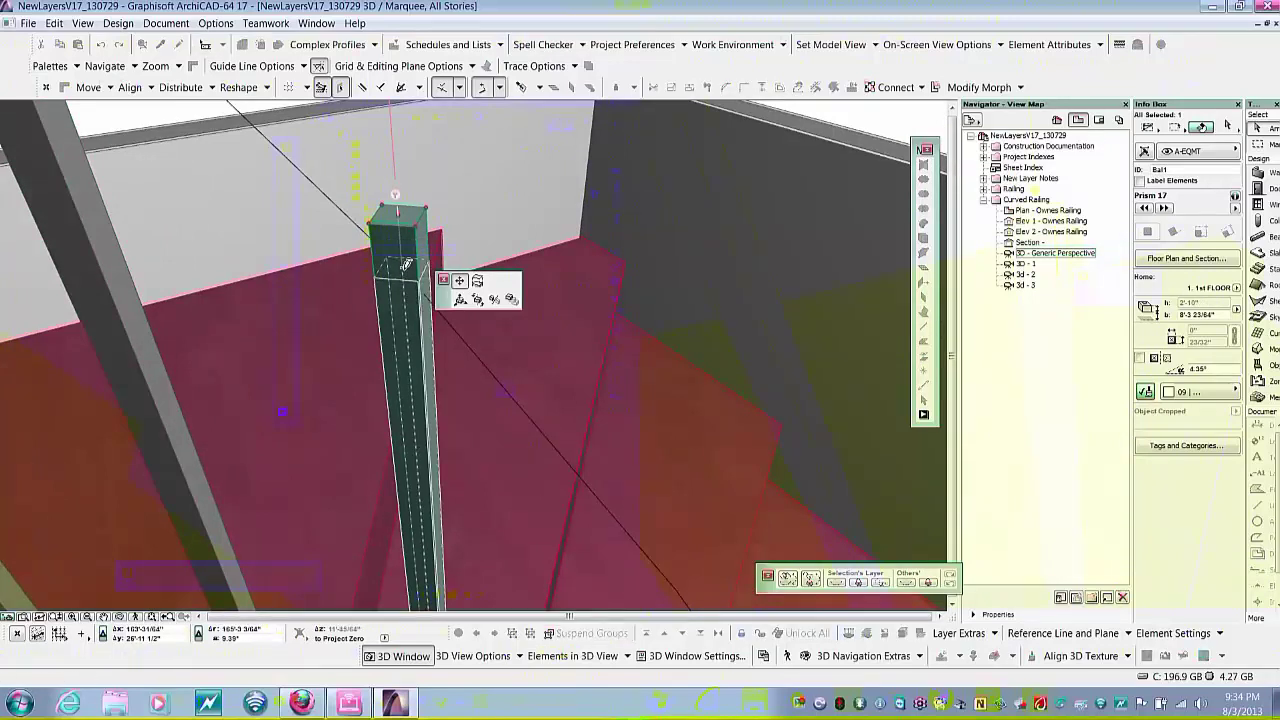
{"action": "left_click", "coordinate": [417, 295]}
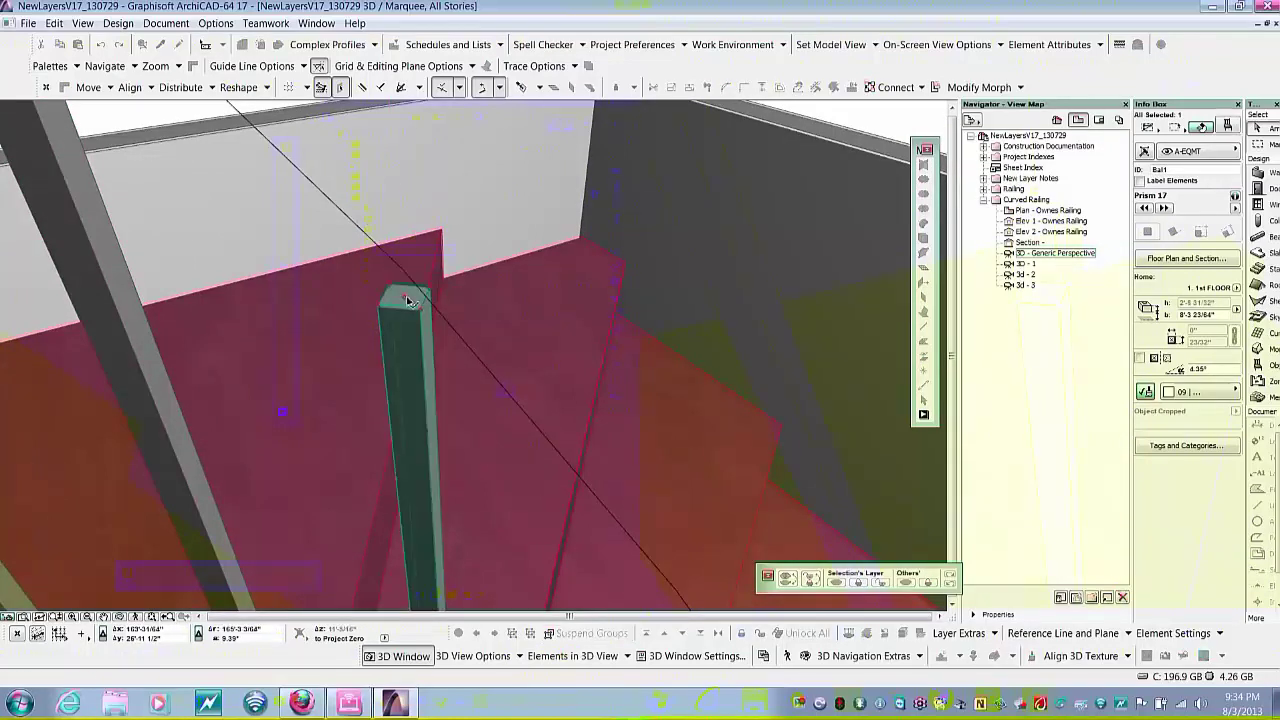
{"action": "left_click", "coordinate": [402, 290]}
{"action": "left_click", "coordinate": [405, 267]}
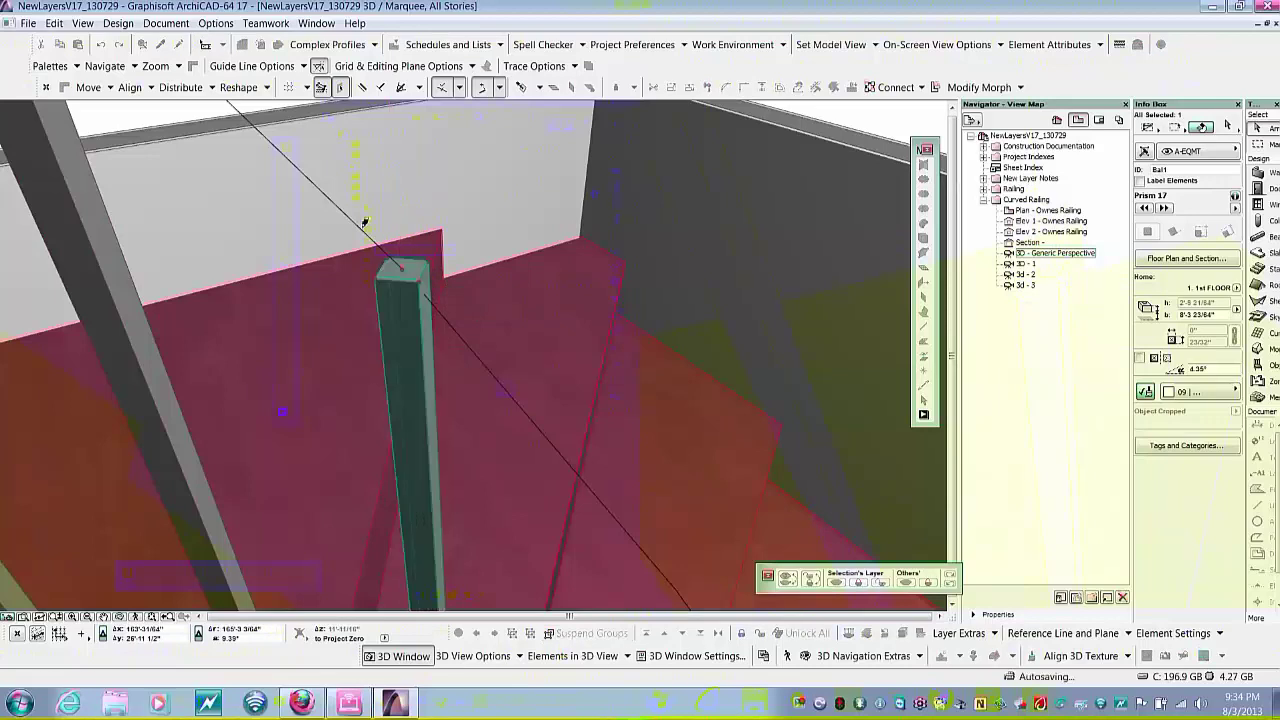
- Stretch the next short baluster down the stair to about 2'-11 15/16" so its top meets the Morph line
{"action": "scroll", "coordinate": [313, 178], "scroll_direction": "down", "scroll_amount": 5}
{"action": "scroll", "coordinate": [320, 255], "scroll_direction": "up", "scroll_amount": 5}
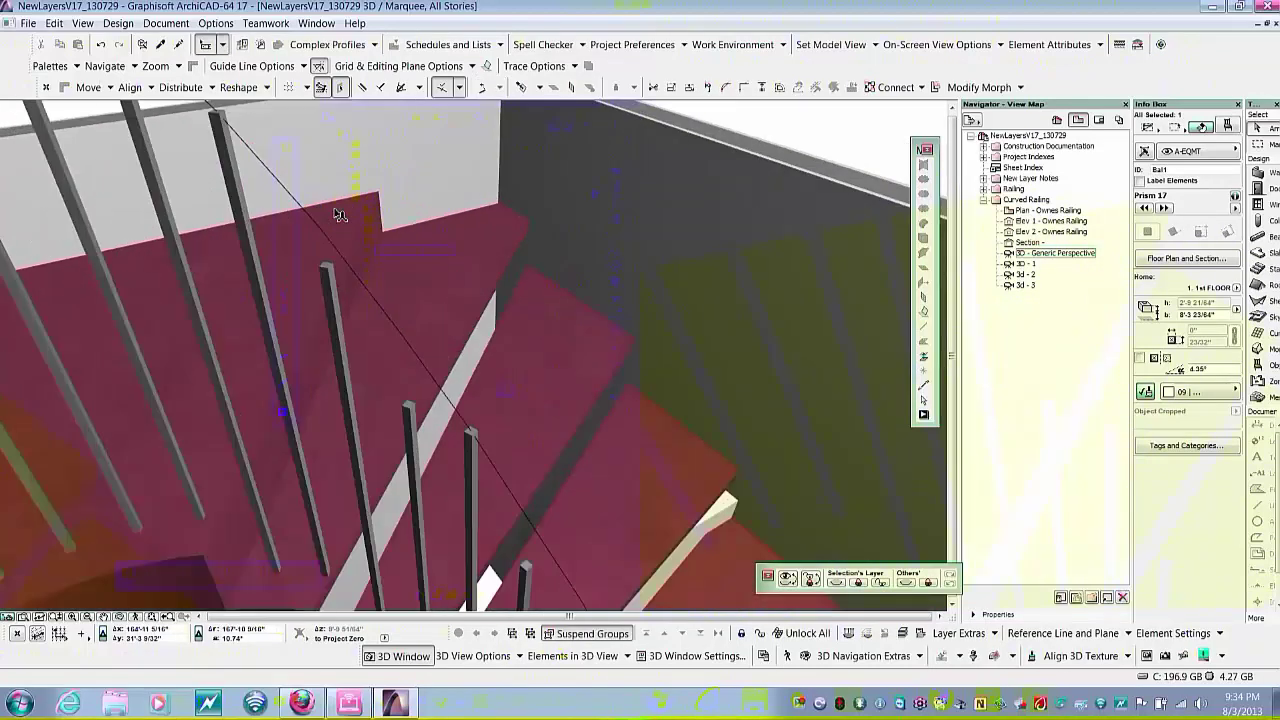
{"action": "scroll", "coordinate": [340, 265], "scroll_direction": "down", "scroll_amount": 5}
{"action": "scroll", "coordinate": [352, 272], "scroll_direction": "up", "scroll_amount": 6}
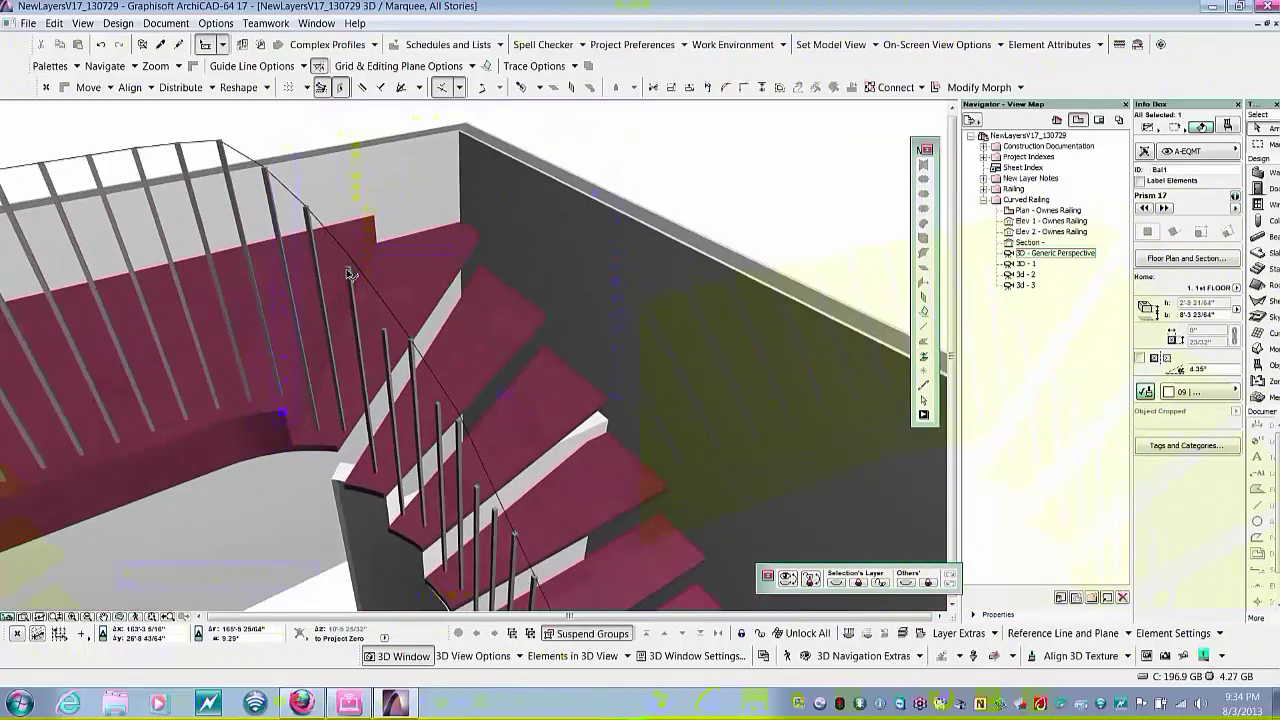
{"action": "scroll", "coordinate": [352, 272], "scroll_direction": "up", "scroll_amount": 4}
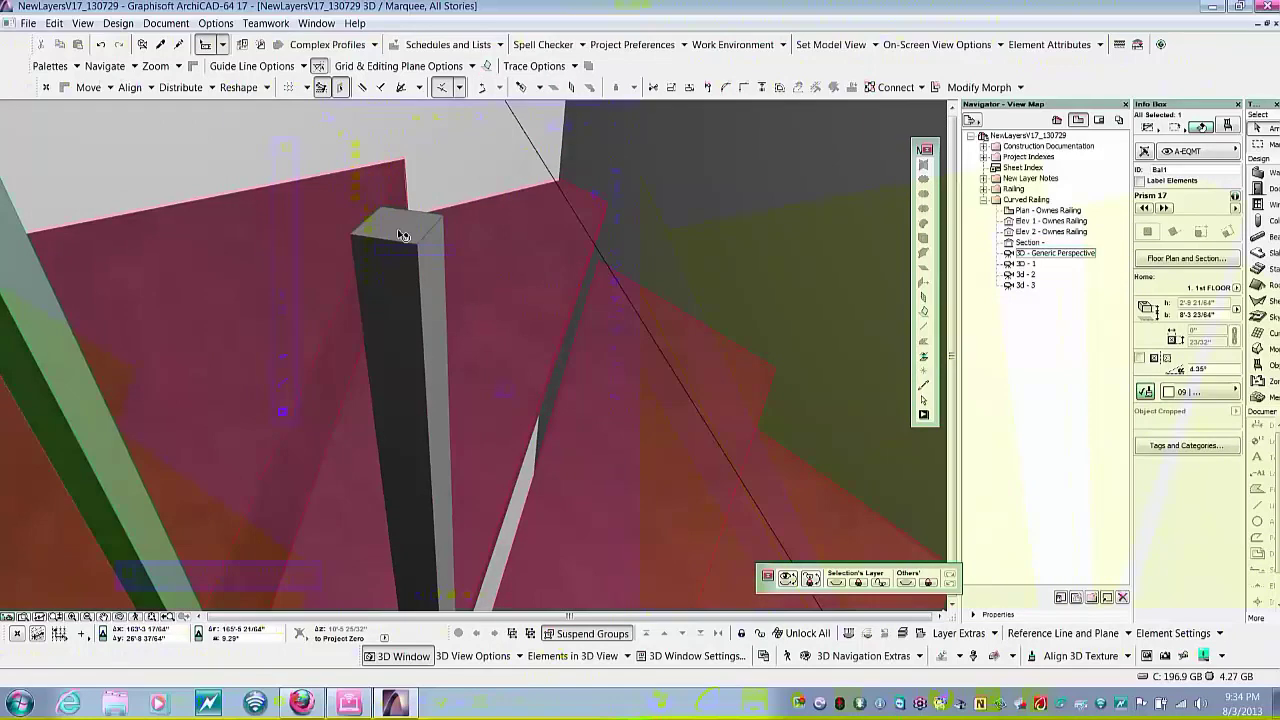
{"action": "left_click", "coordinate": [397, 230]}
{"action": "left_click", "coordinate": [397, 230]}
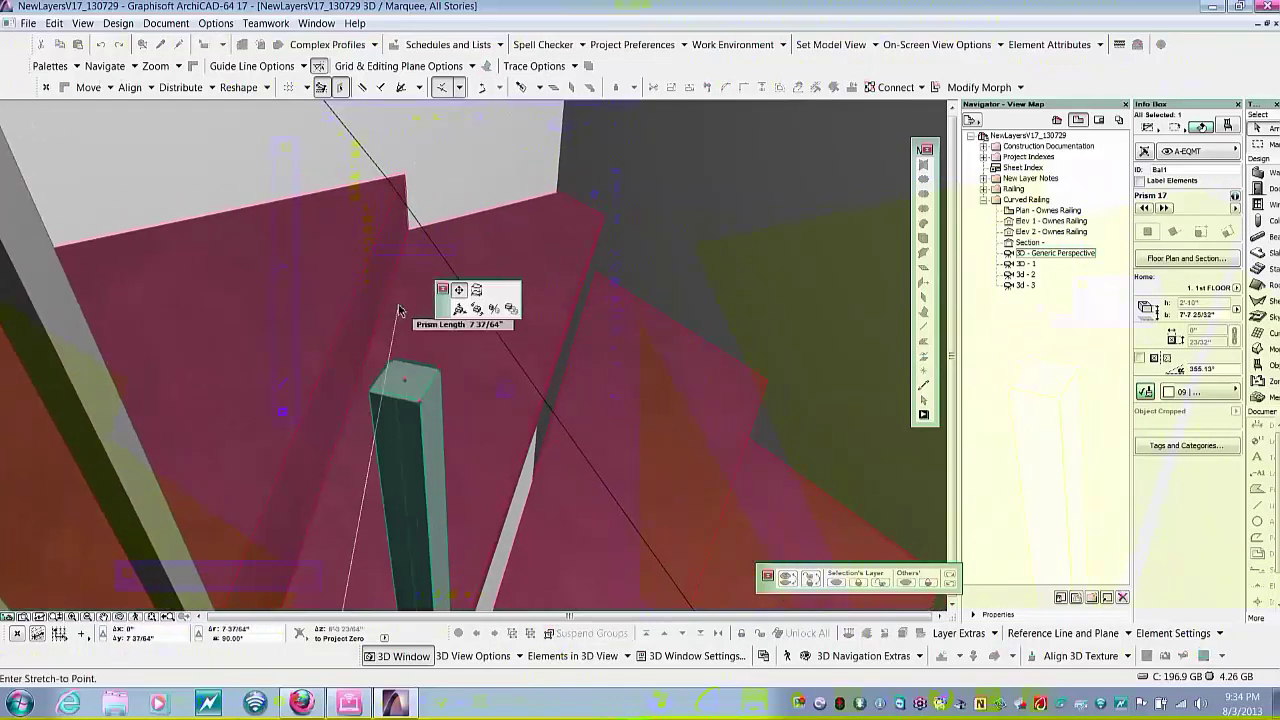
{"action": "left_click", "coordinate": [390, 183]}
- Stretch the top of the following short baluster on the winding treads to the Morph line
{"action": "scroll", "coordinate": [329, 161], "scroll_direction": "down", "scroll_amount": 5}
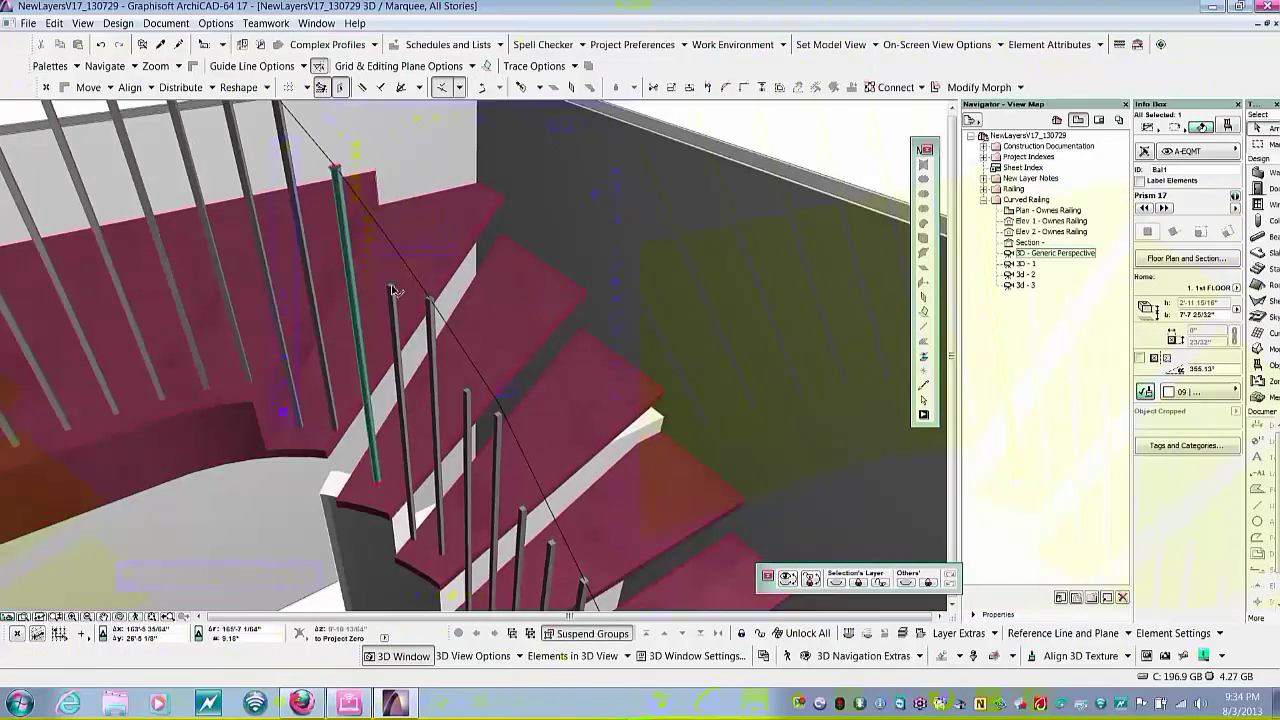
{"action": "scroll", "coordinate": [391, 290], "scroll_direction": "up", "scroll_amount": 5}
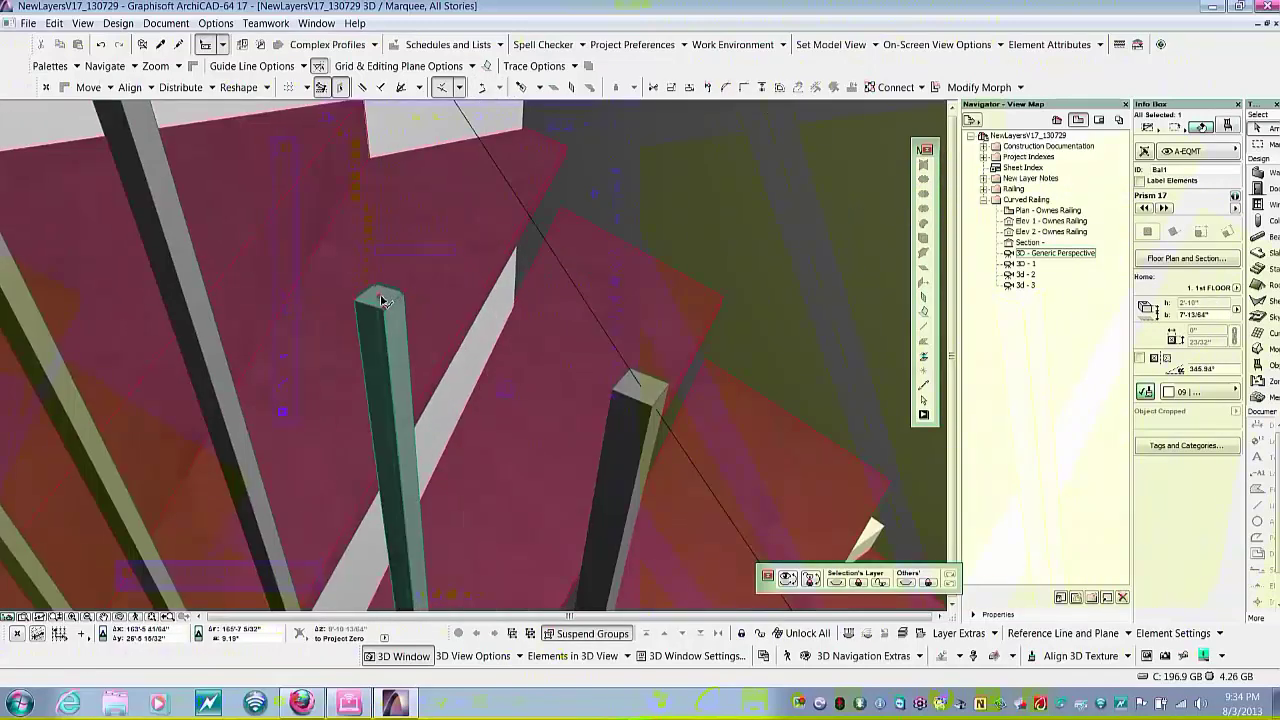
{"action": "left_click", "coordinate": [385, 298]}
{"action": "scroll", "coordinate": [437, 362], "scroll_direction": "down", "scroll_amount": 3}
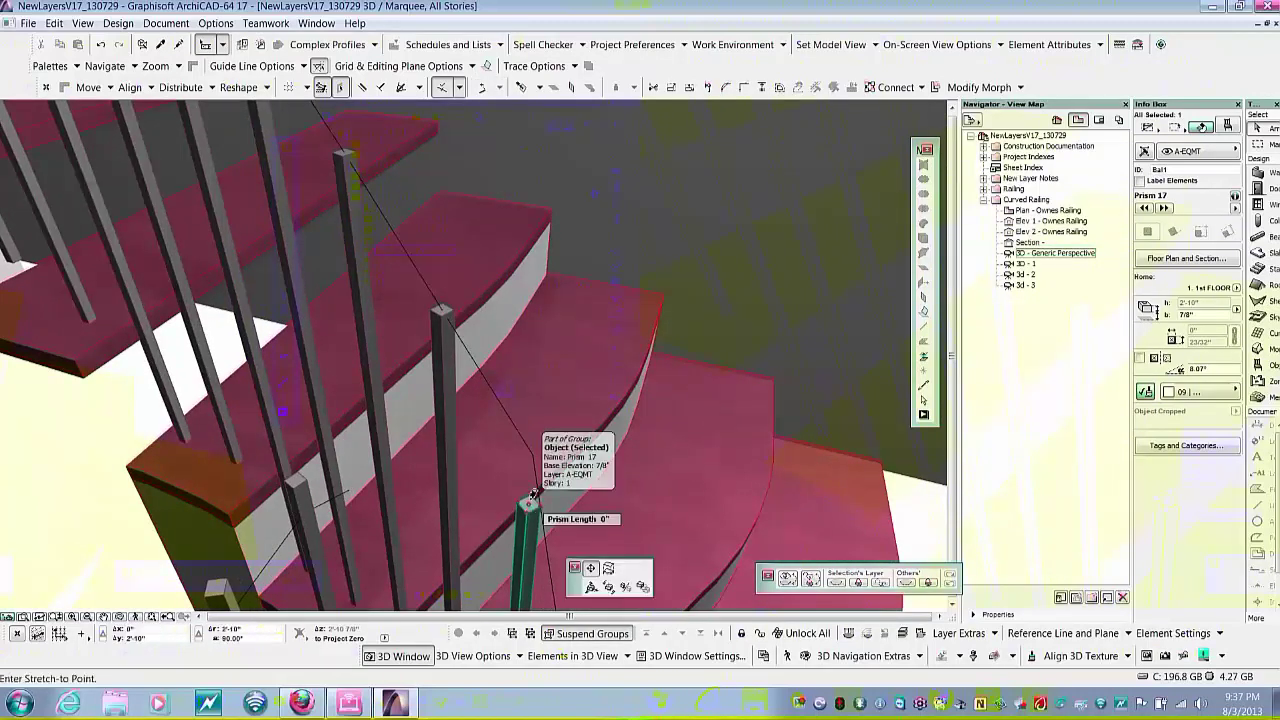
- Stretch the short baluster at the start of the volute curve to about 3'-9/64" to meet the Morph line
{"action": "left_click", "coordinate": [530, 506]}
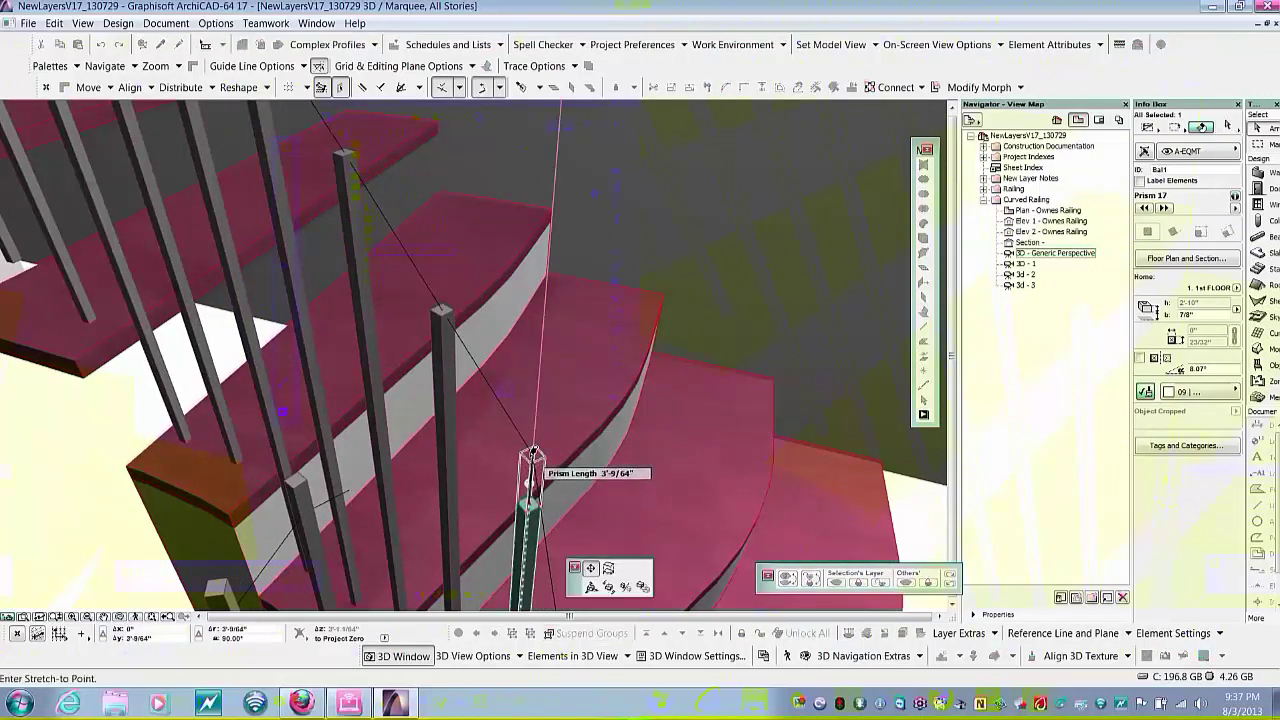
{"action": "left_click", "coordinate": [533, 455]}
{"action": "scroll", "coordinate": [535, 490], "scroll_direction": "down", "scroll_amount": 3}
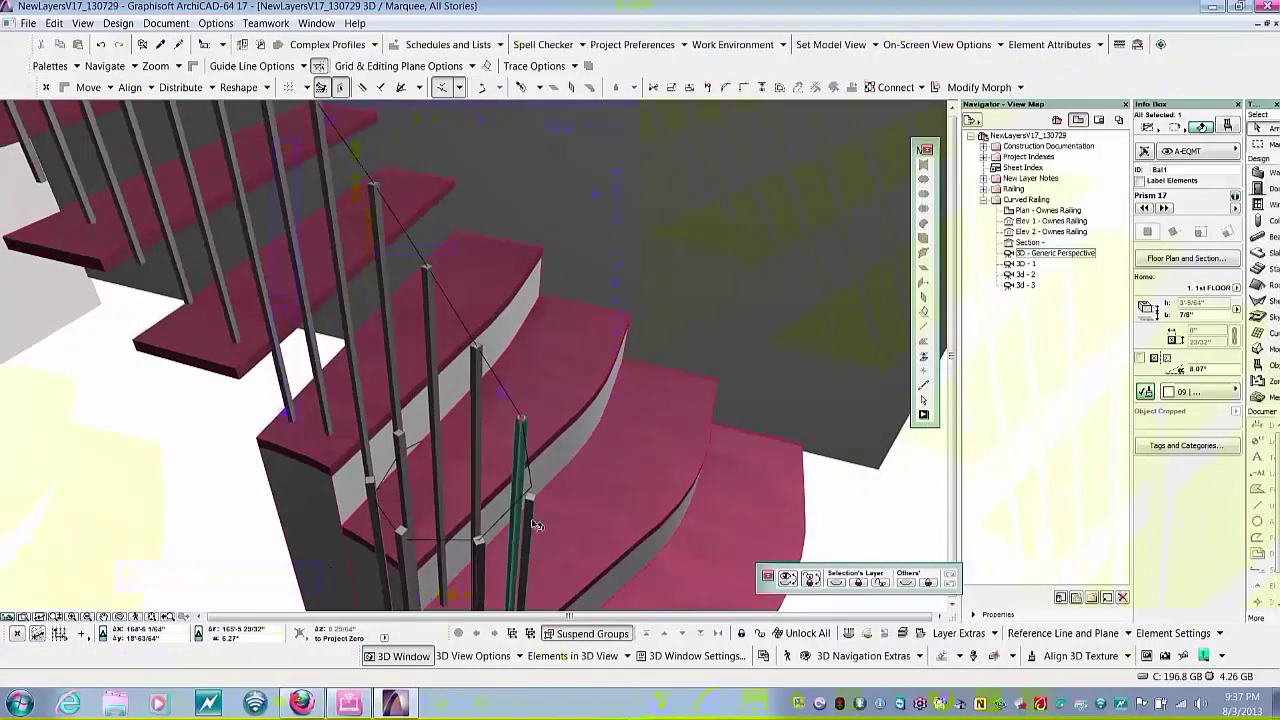
- Stretch the adjacent baluster further around the volute up to the Morph line
{"action": "scroll", "coordinate": [535, 505], "scroll_direction": "up", "scroll_amount": 2}
{"action": "left_click", "coordinate": [534, 497]}
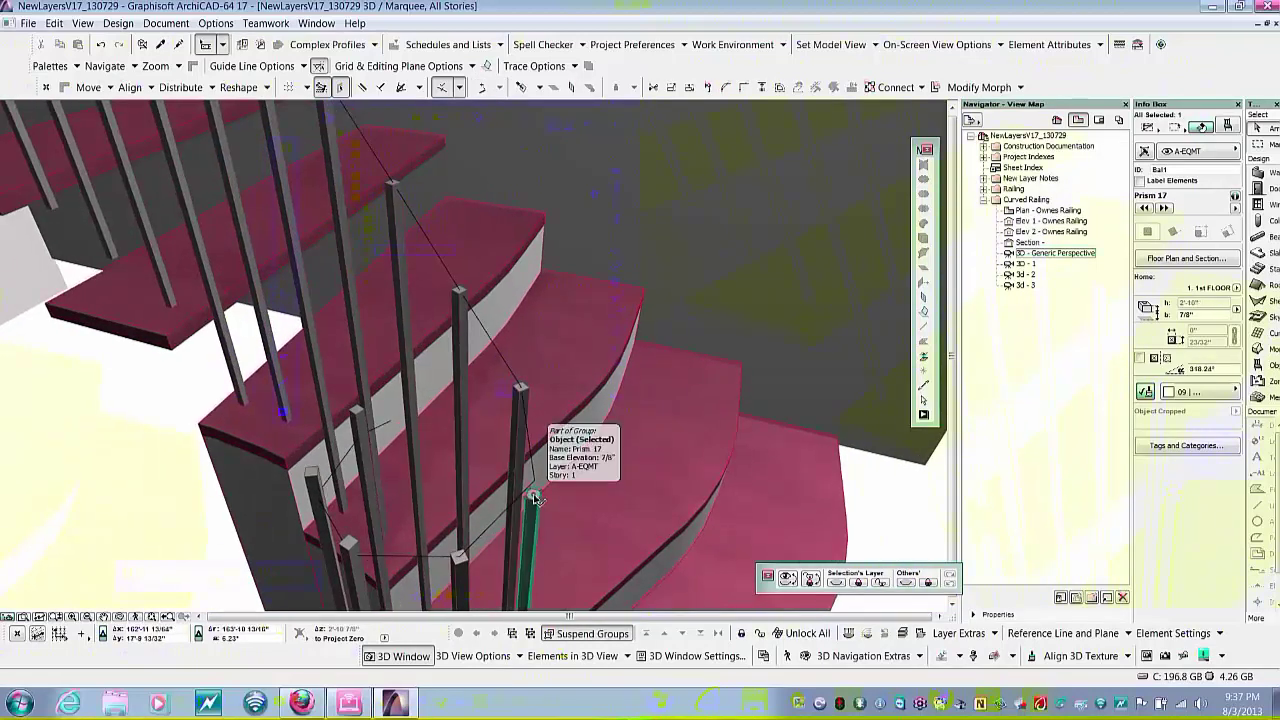
{"action": "scroll", "coordinate": [536, 497], "scroll_direction": "down", "scroll_amount": 2}
{"action": "left_click", "coordinate": [535, 495]}
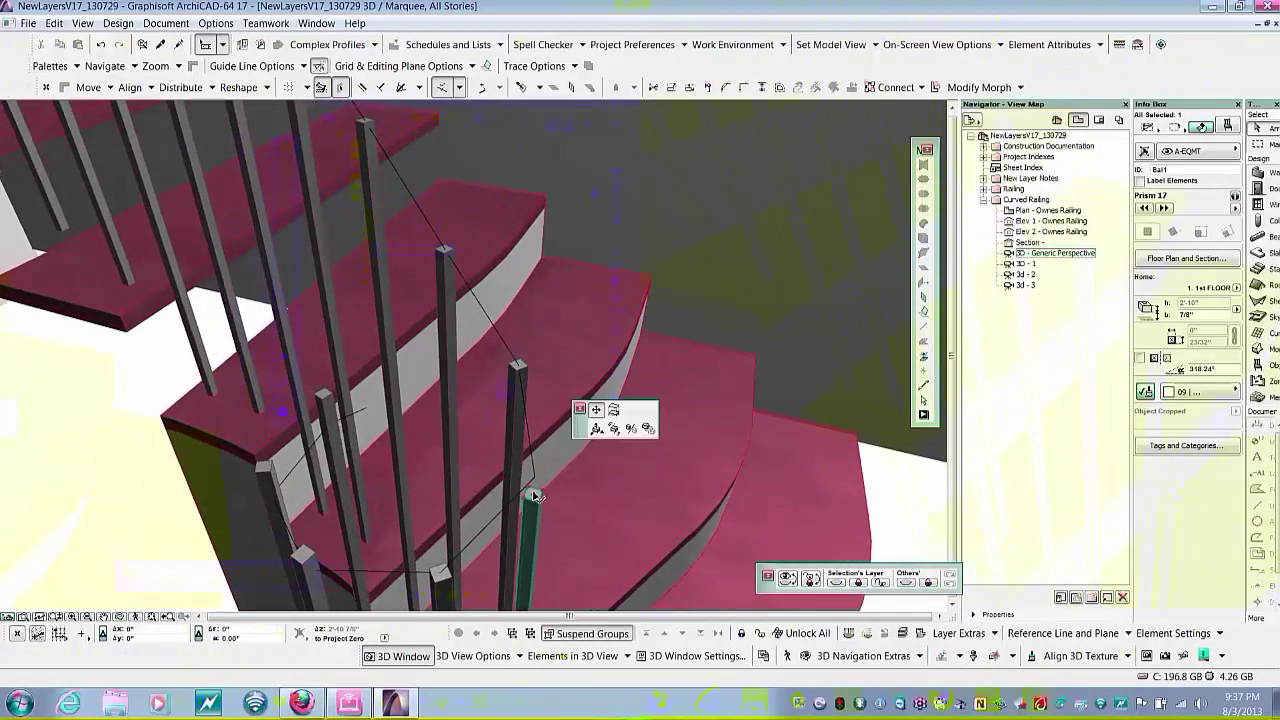
{"action": "left_click", "coordinate": [535, 477]}
- Stretch the next baluster at the front of the volute to about 2'-8 7/32" so its top meets the Morph line
{"action": "left_click", "coordinate": [440, 574]}
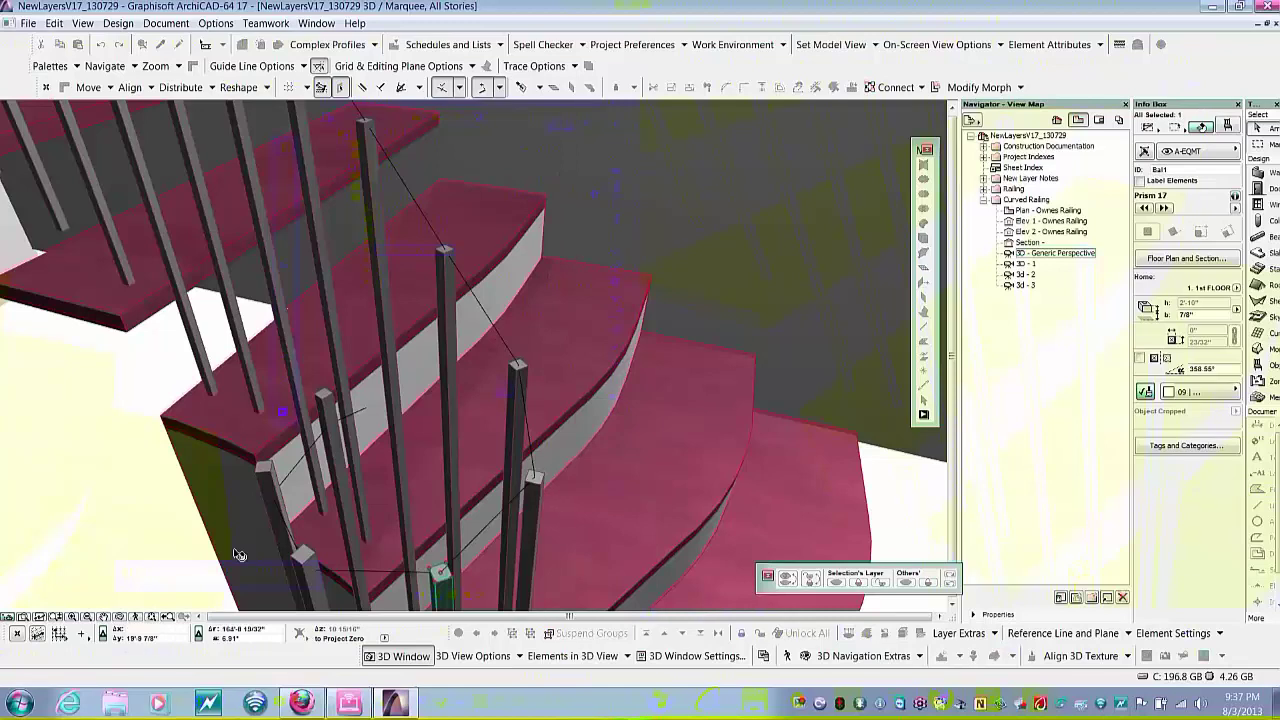
{"action": "left_click", "coordinate": [304, 559]}
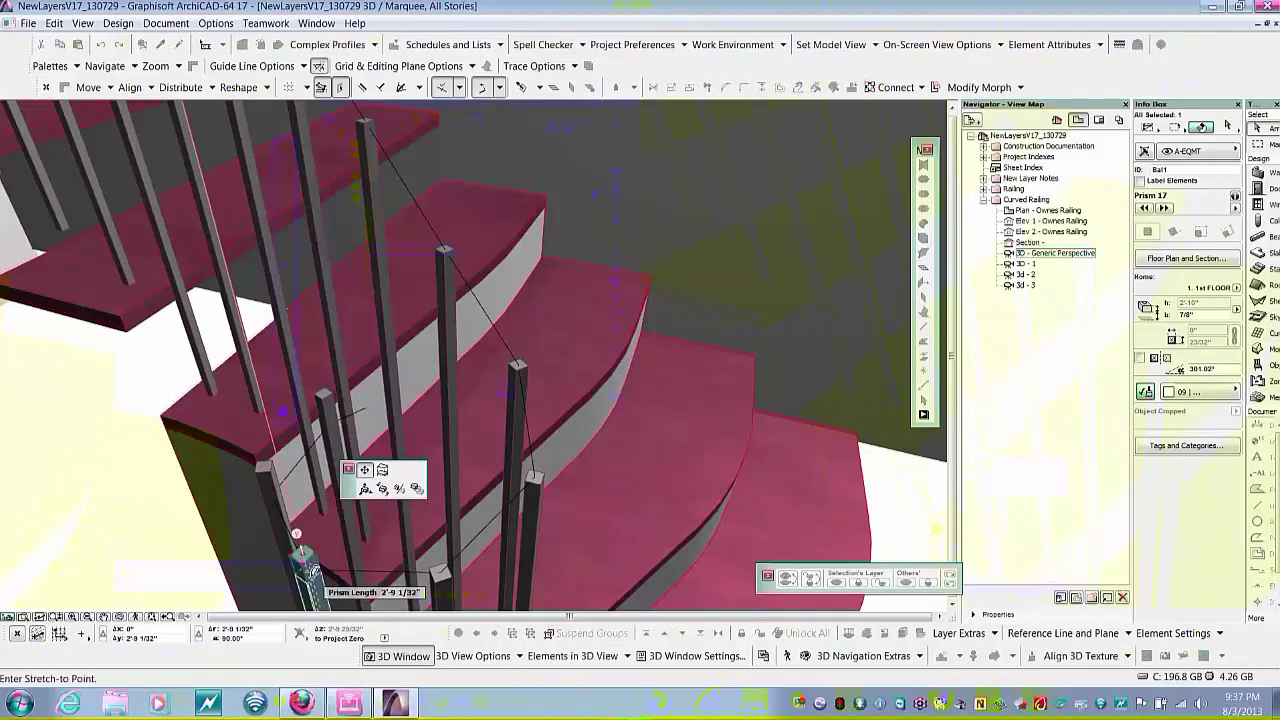
{"action": "left_click", "coordinate": [308, 572]}
{"action": "scroll", "coordinate": [310, 580], "scroll_direction": "up", "scroll_amount": 3}
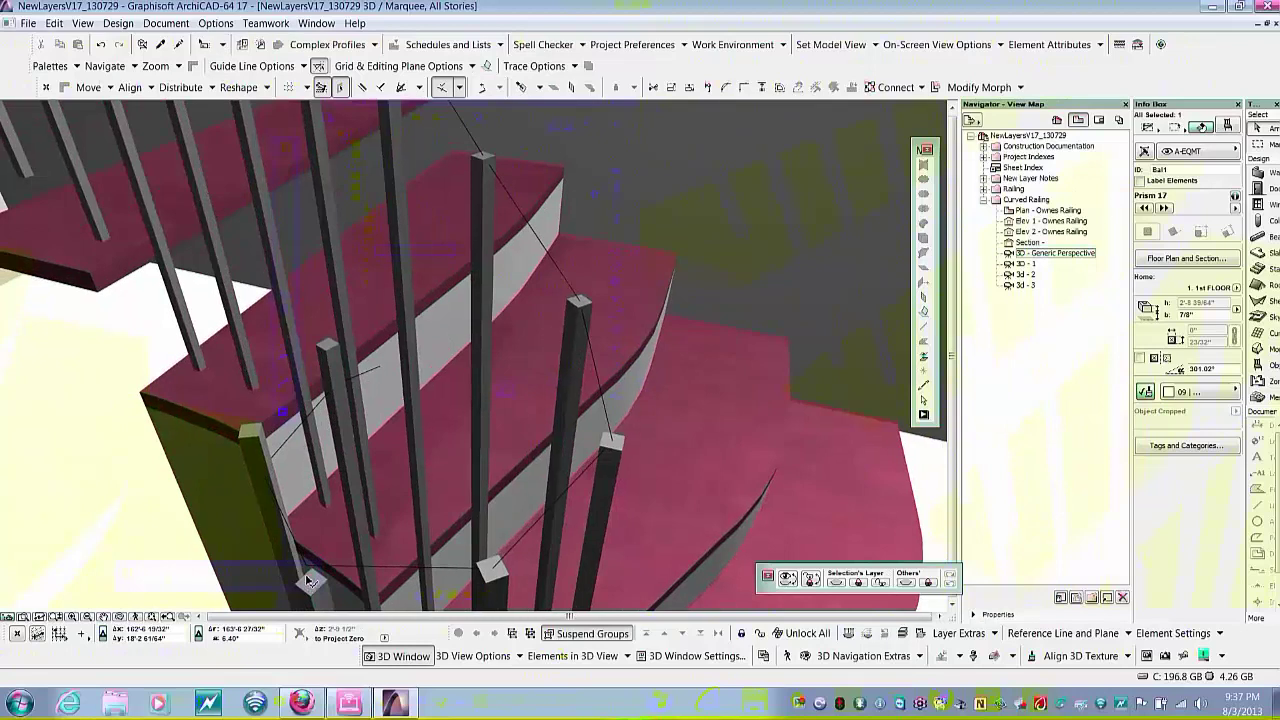
{"action": "middle_click_drag", "start_coordinate": [308, 580], "coordinate": [444, 435]}
{"action": "left_click", "coordinate": [444, 436]}
{"action": "left_click", "coordinate": [446, 441]}
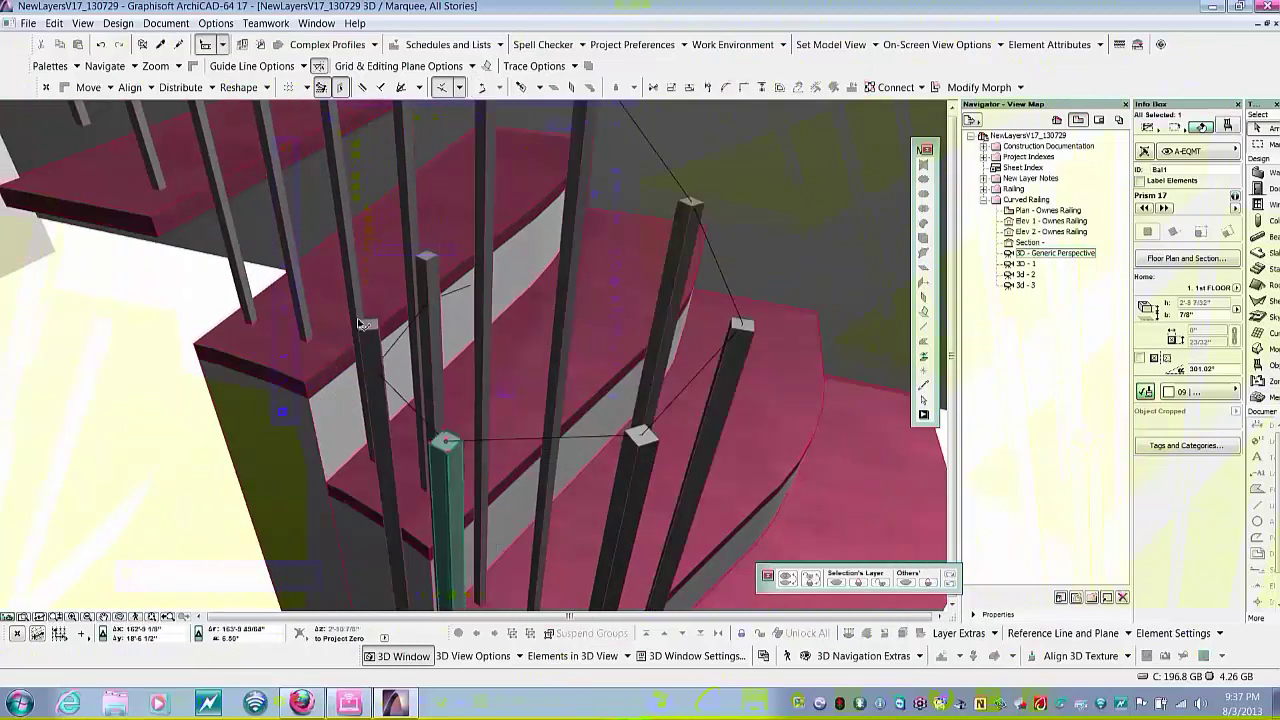
- Stretch the following baluster on the volute's outer side to about 2'-8 9/16" to meet the Morph line
{"action": "middle_click_drag", "start_coordinate": [360, 325], "coordinate": [353, 371], "text": "shift"}
{"action": "left_click", "coordinate": [351, 364]}
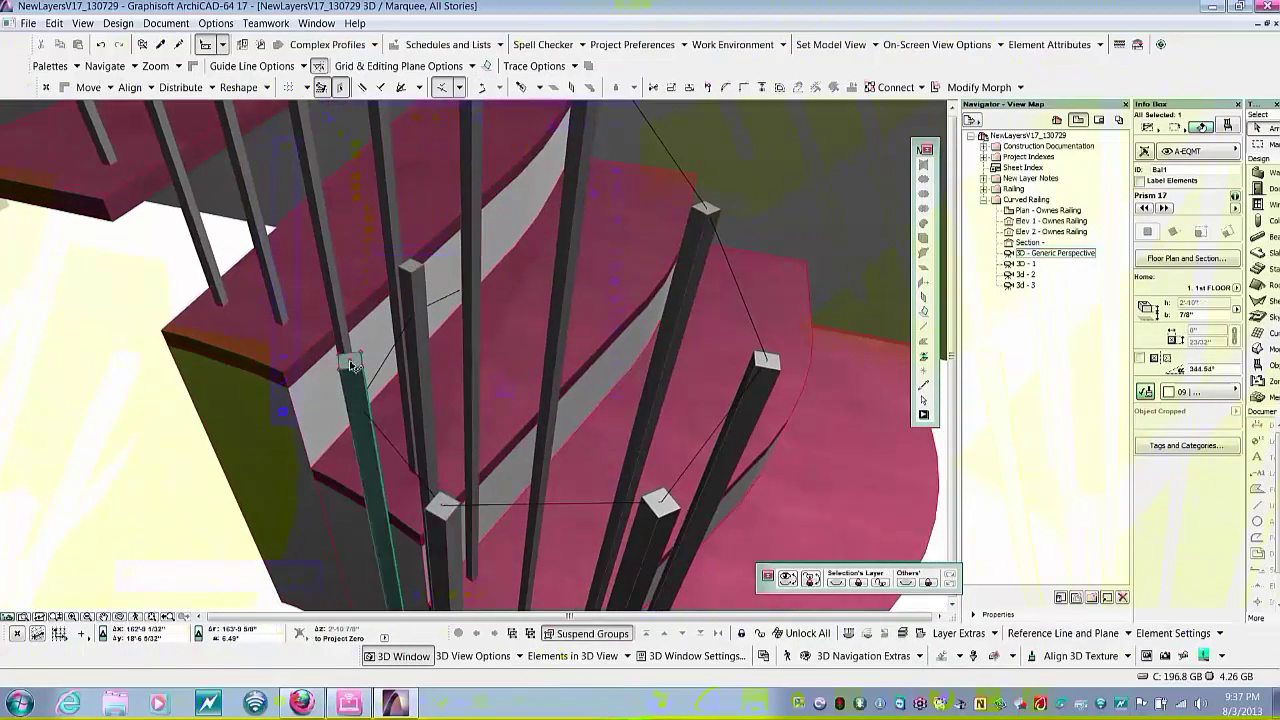
{"action": "left_click", "coordinate": [351, 362]}
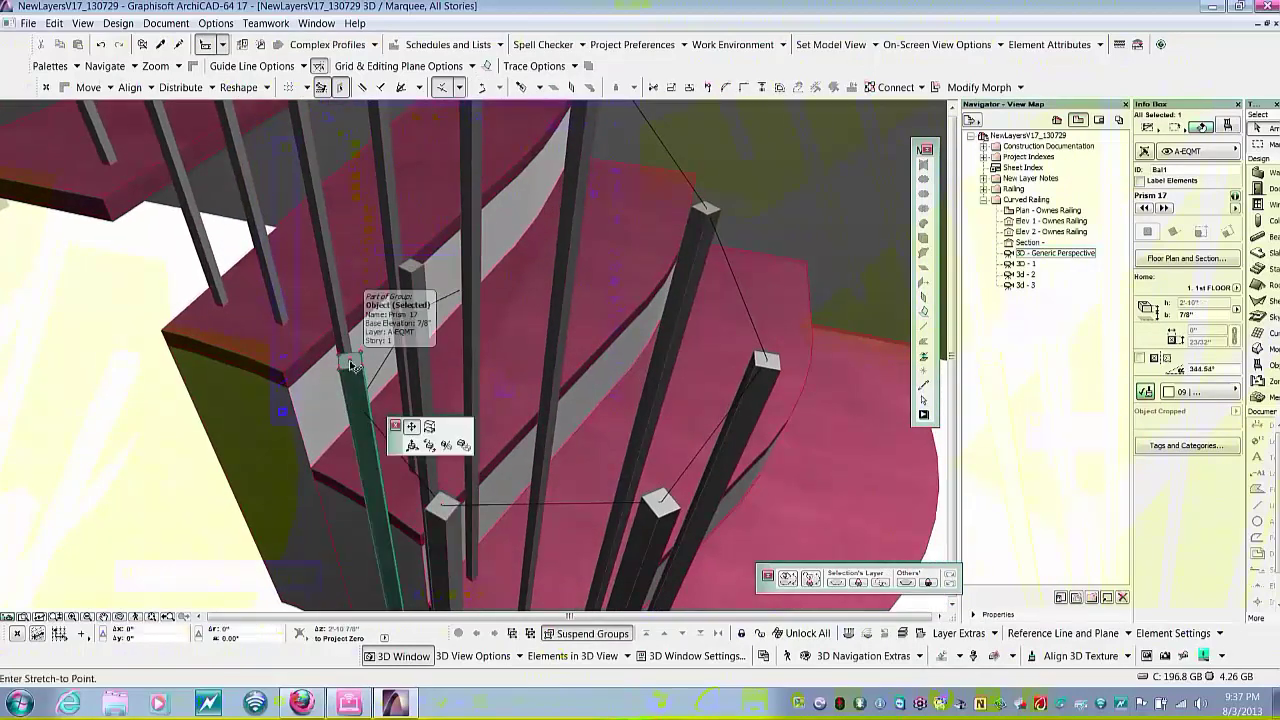
{"action": "left_click", "coordinate": [365, 443]}
{"action": "left_click", "coordinate": [365, 443]}
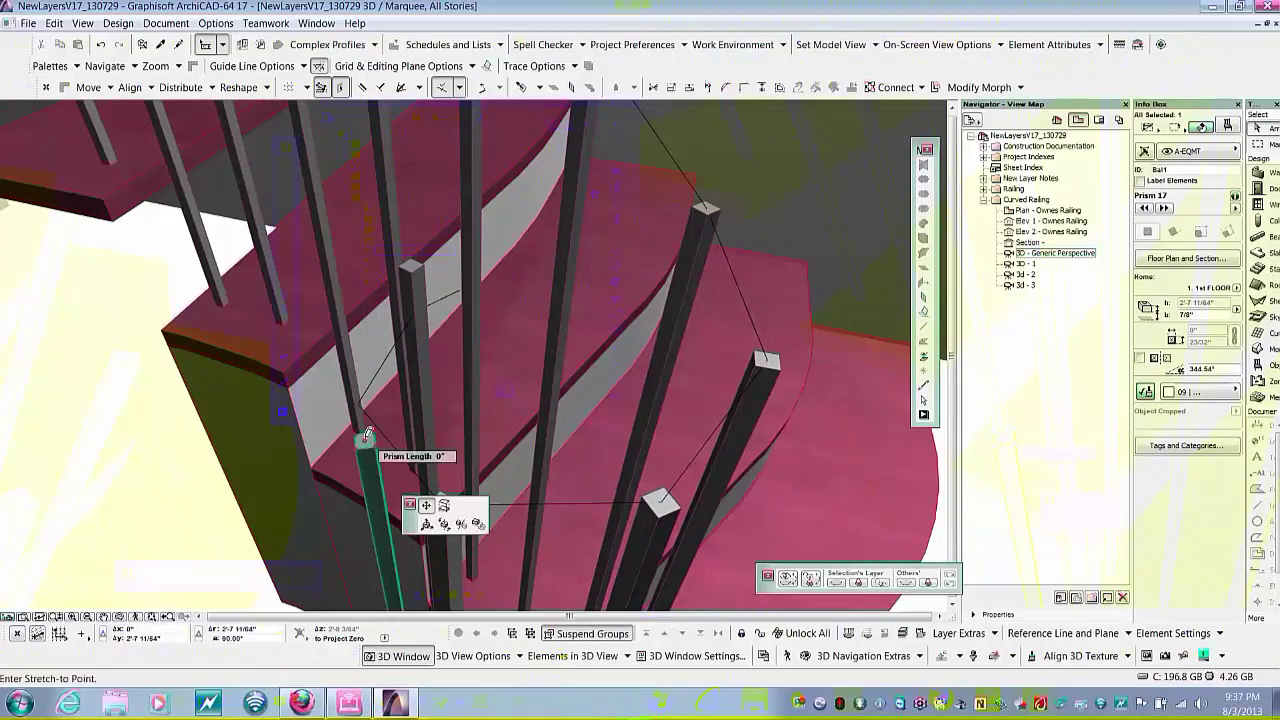
{"action": "left_click", "coordinate": [357, 400]}
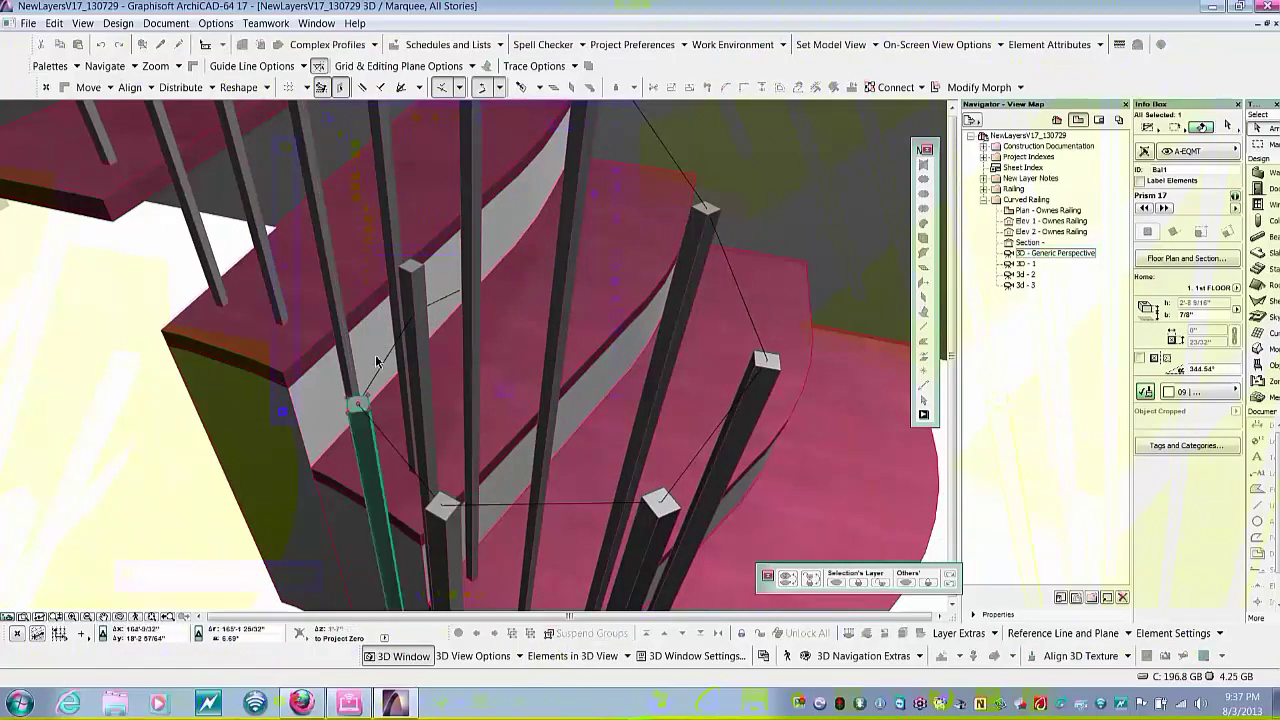
- Stretch the last baluster at the inner end of the volute to about 2'-8 25/64" to meet the Morph line
{"action": "left_click", "coordinate": [418, 270]}
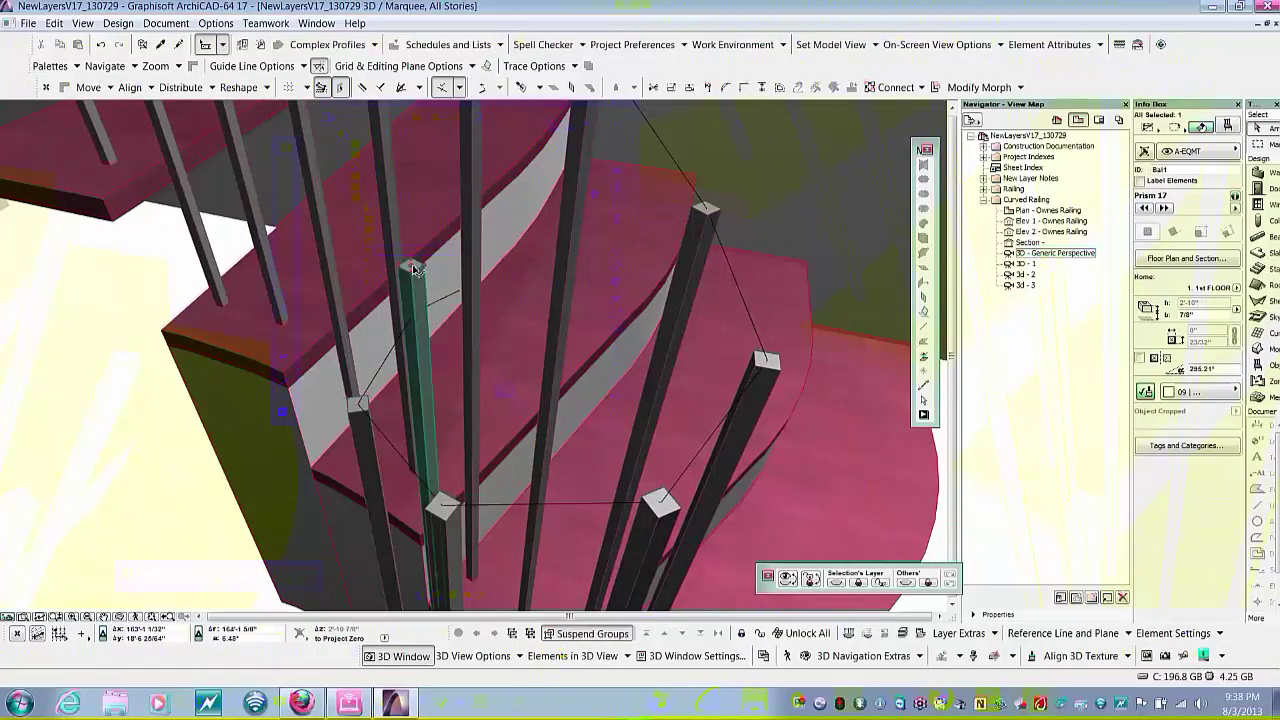
{"action": "left_click", "coordinate": [415, 268]}
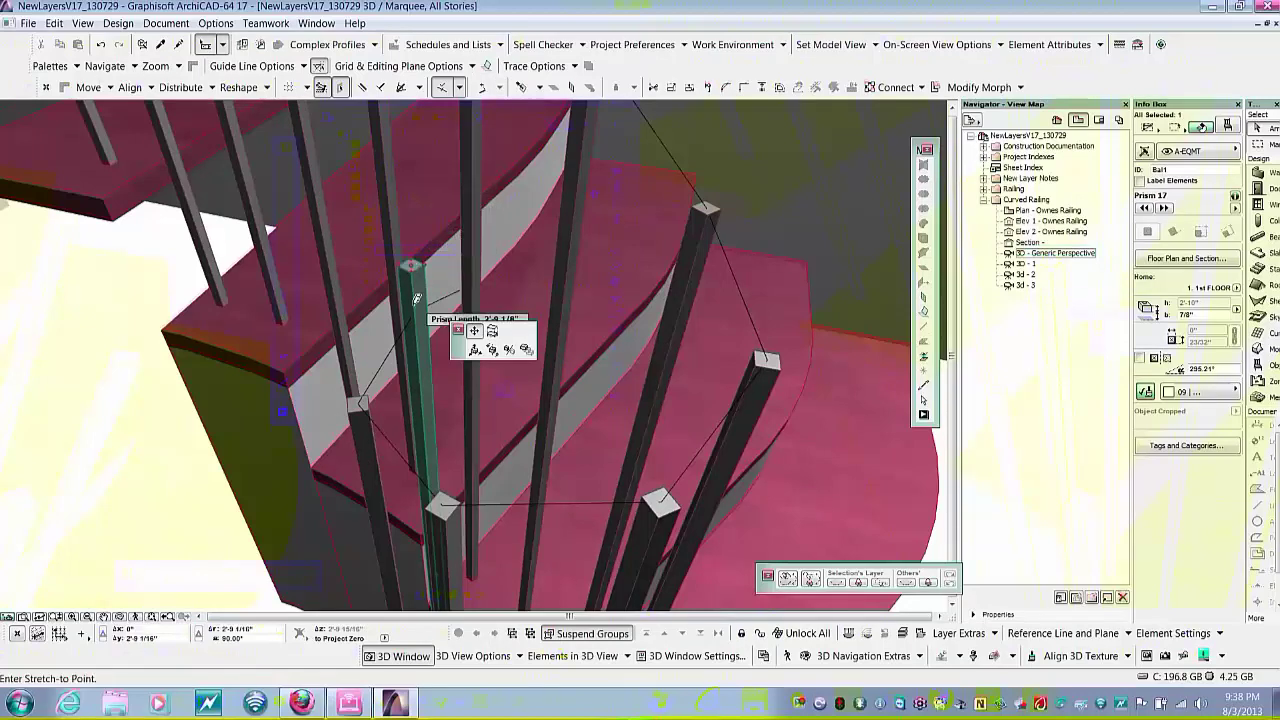
{"action": "left_click", "coordinate": [418, 345]}
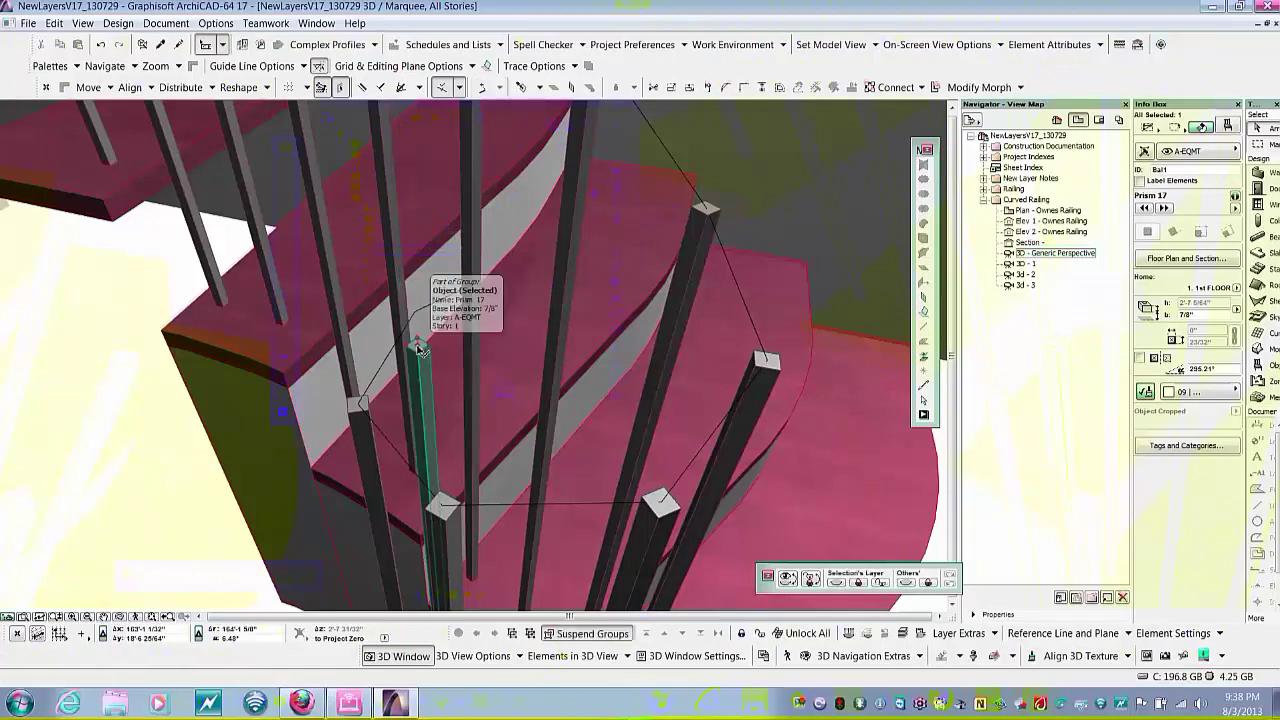
{"action": "left_click", "coordinate": [421, 346]}
{"action": "left_click", "coordinate": [416, 310]}
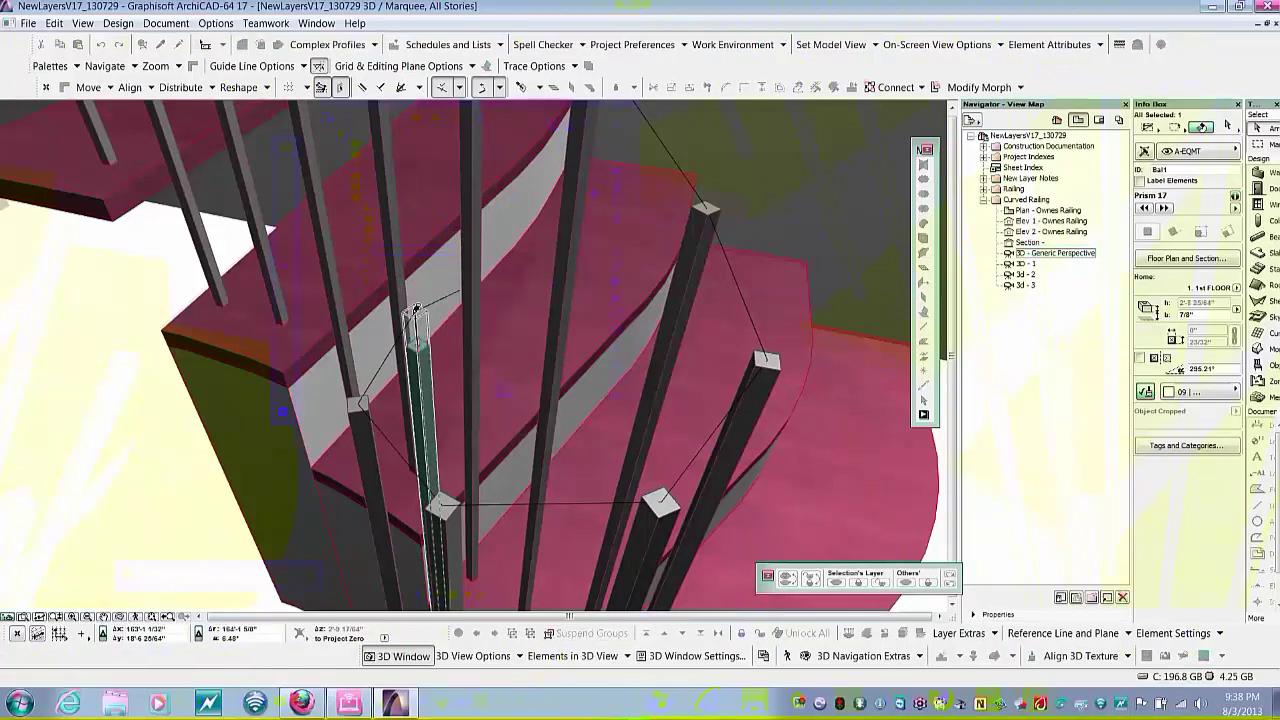
{"action": "key", "text": "Escape"}
- Review the fitted balusters in 3D, from the volute up along the whole stair
{"action": "middle_click_drag", "start_coordinate": [418, 311], "coordinate": [454, 327], "text": "shift"}
{"action": "scroll", "coordinate": [453, 327], "scroll_direction": "down", "scroll_amount": 4}
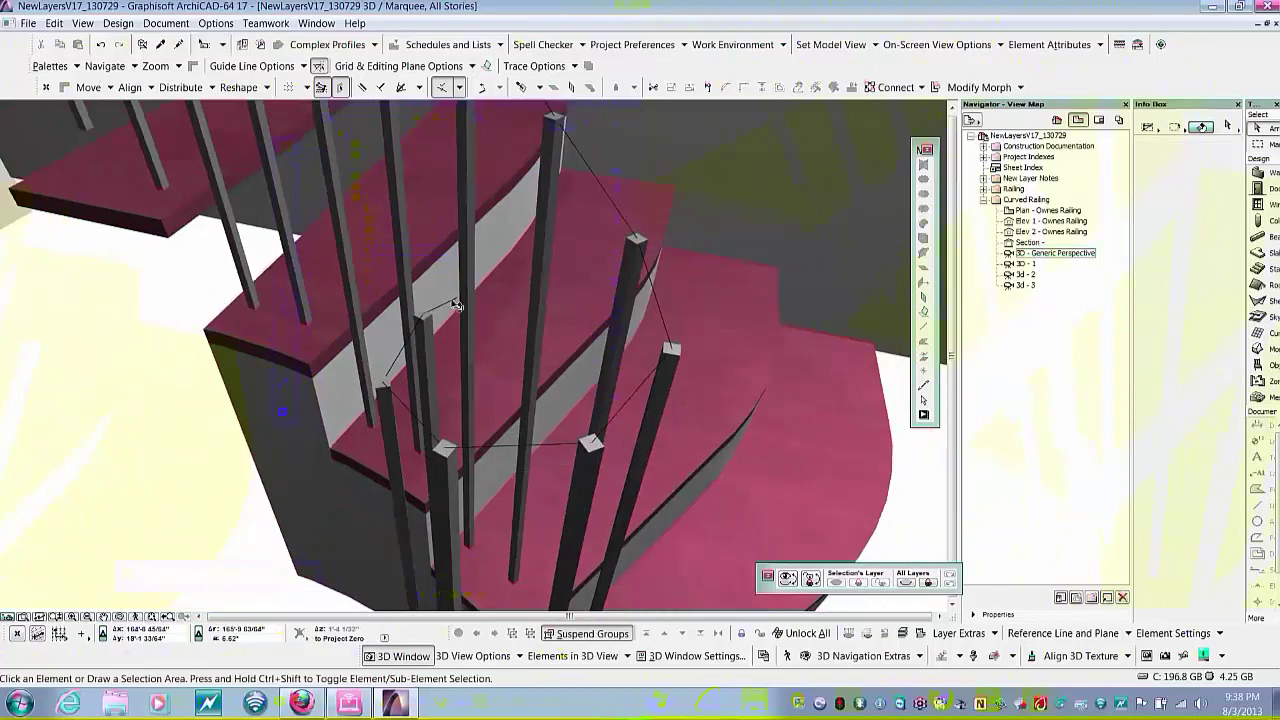
{"action": "scroll", "coordinate": [510, 322], "scroll_direction": "down", "scroll_amount": 2}
{"action": "scroll", "coordinate": [510, 322], "scroll_direction": "down", "scroll_amount": 2}
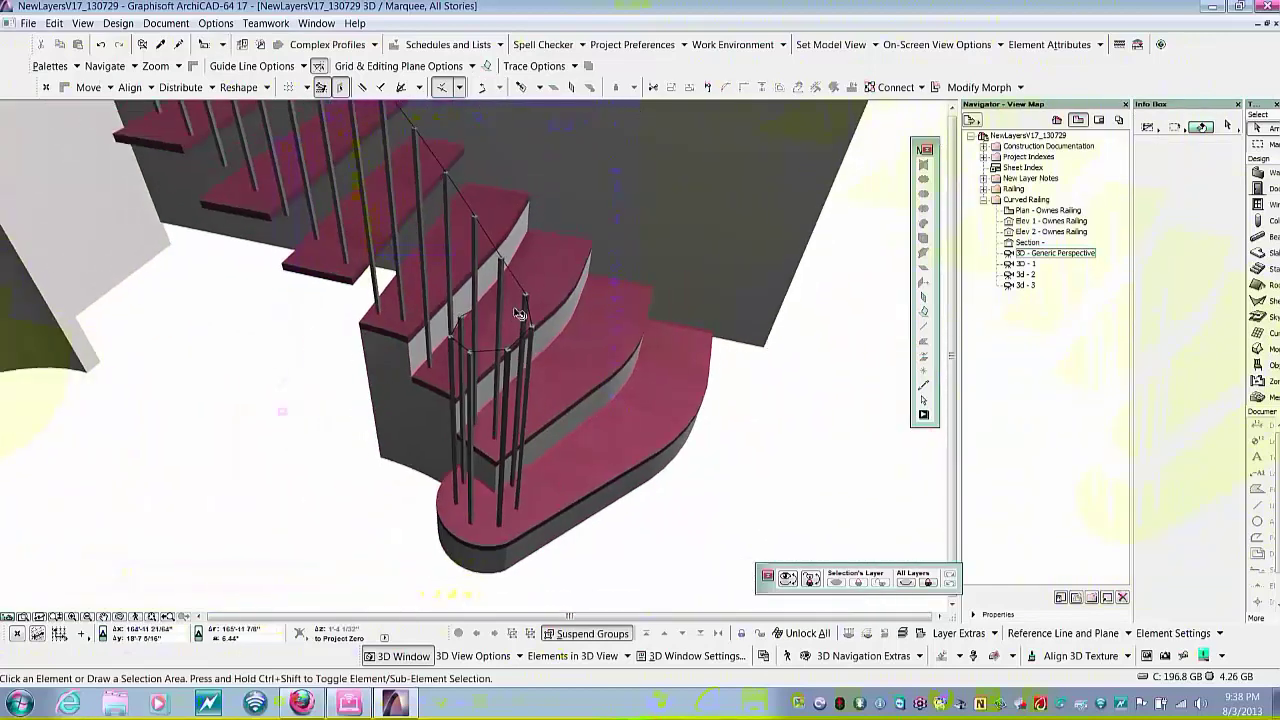
{"action": "scroll", "coordinate": [565, 322], "scroll_direction": "down", "scroll_amount": 4}
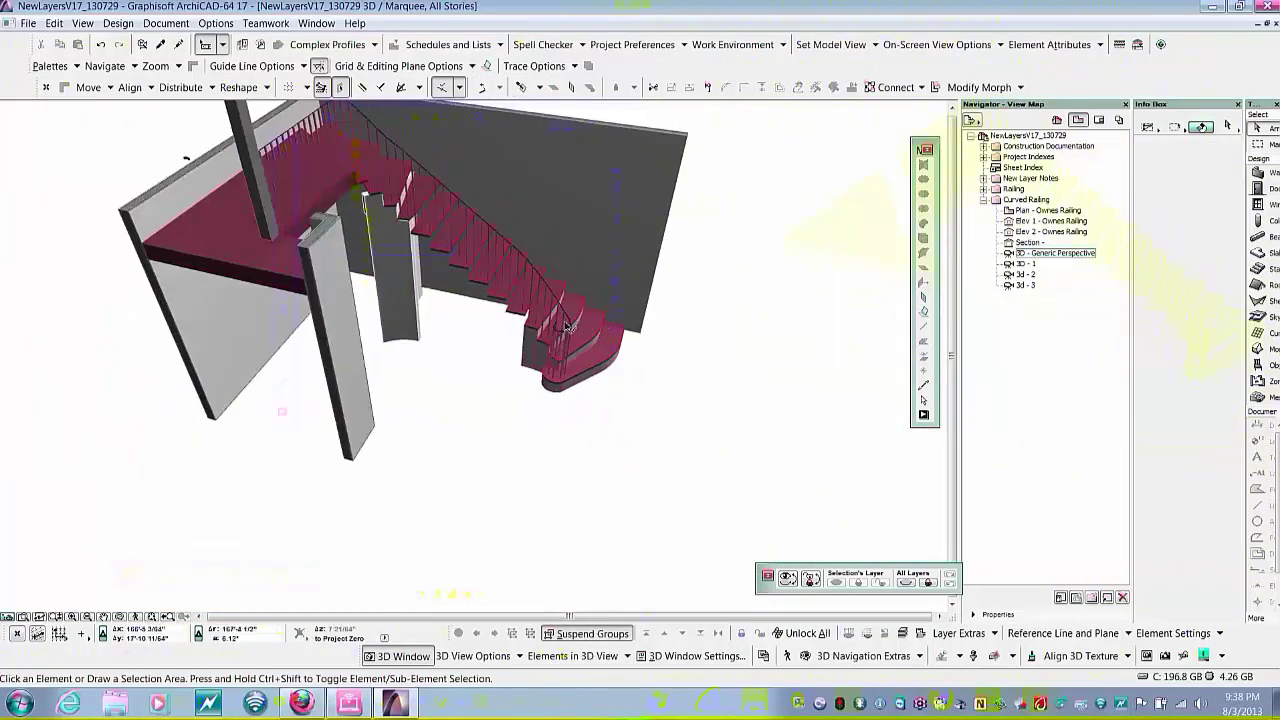
{"action": "middle_click_drag", "start_coordinate": [601, 326], "coordinate": [430, 298], "text": "shift"}
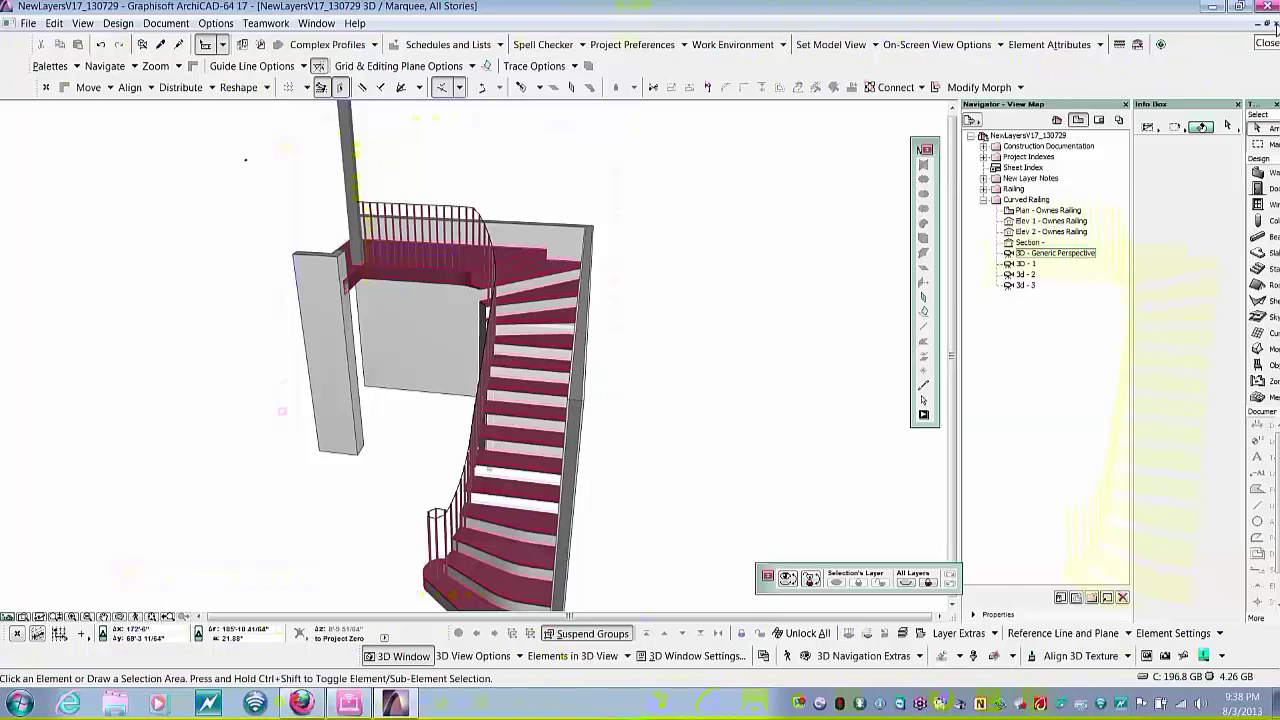
- From the Plan - Ownes Railing view, open elevation 12 beside the stair in a new window, showing the handrail profile
{"action": "double_click", "coordinate": [1010, 213]}
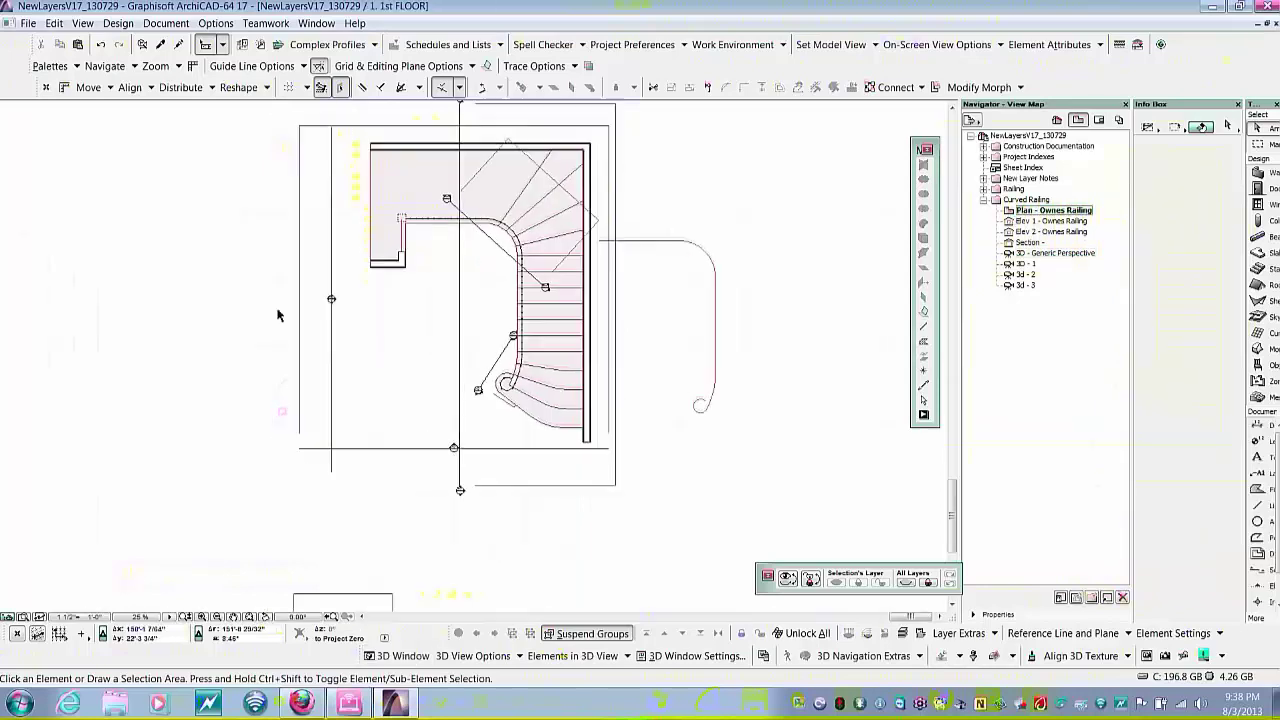
{"action": "left_click", "coordinate": [332, 318]}
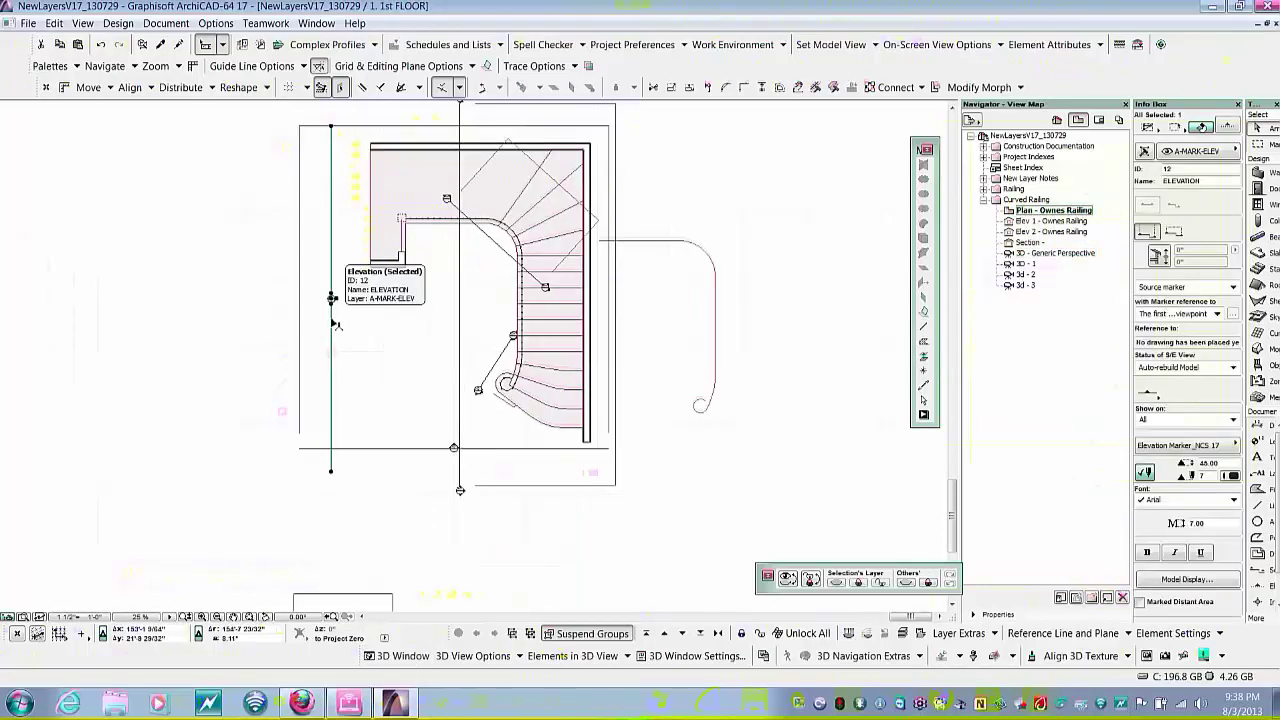
{"action": "right_click", "coordinate": [335, 327]}
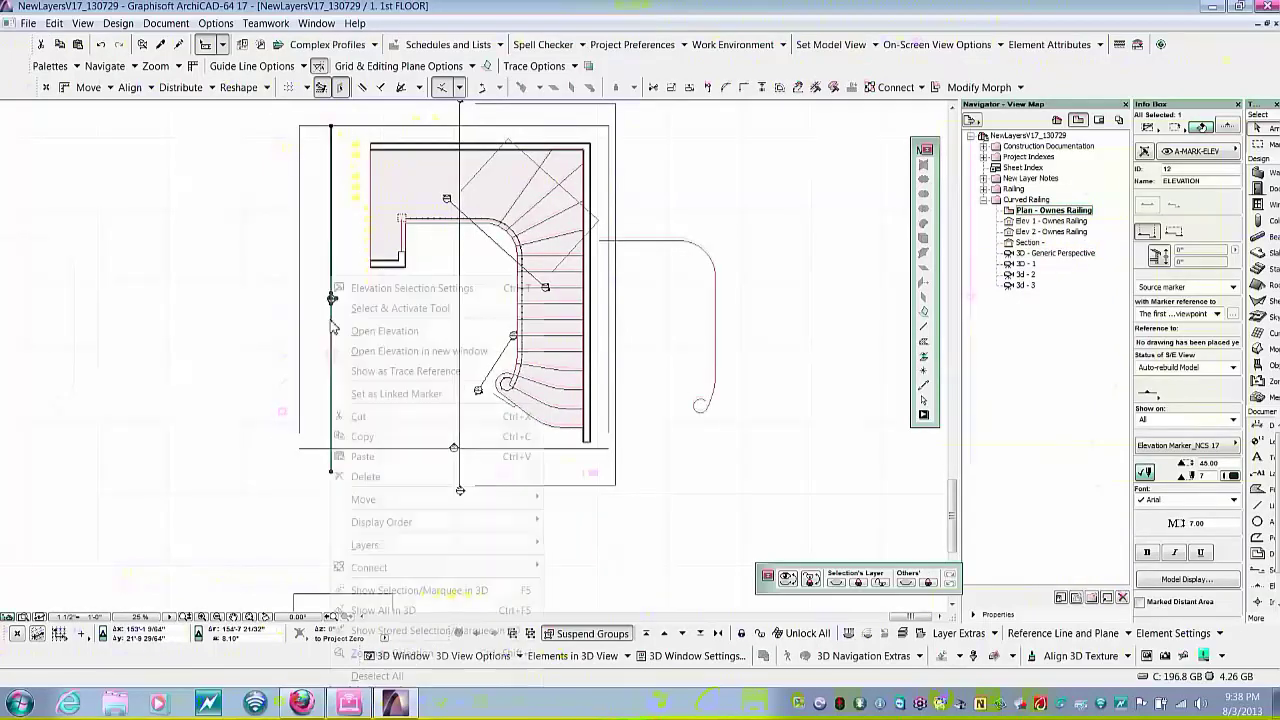
{"action": "left_click", "coordinate": [370, 354]}
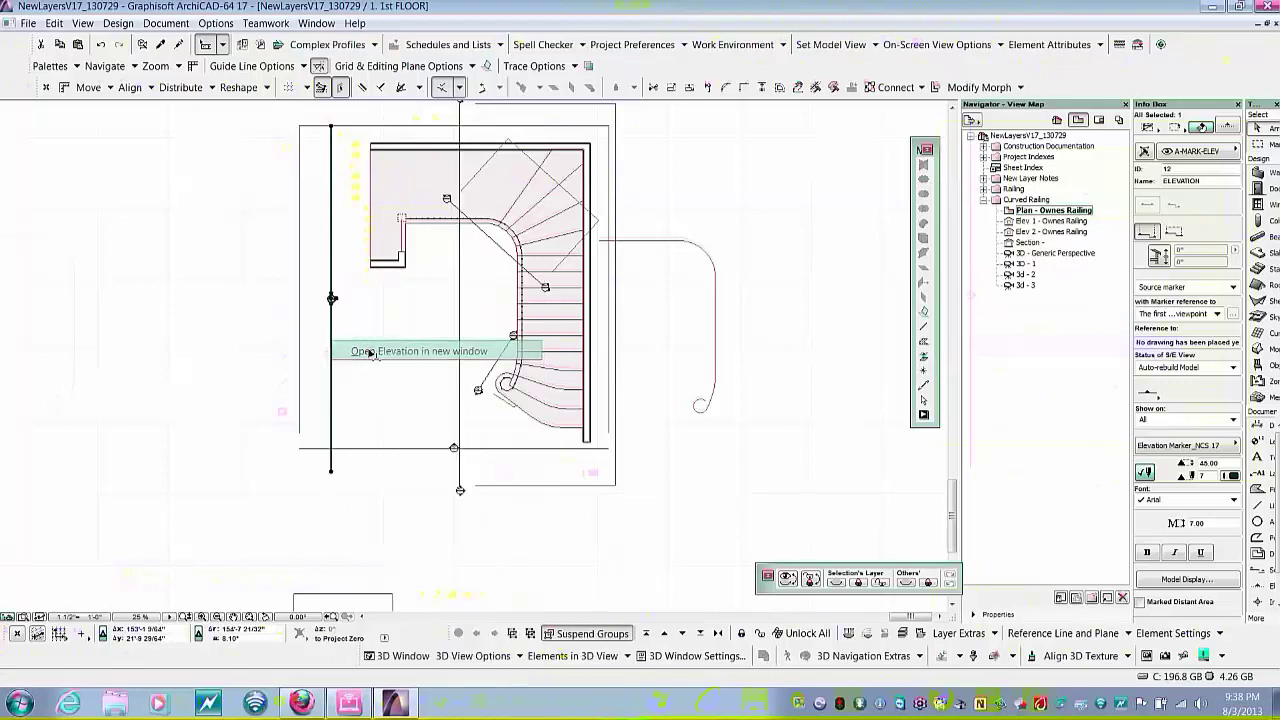
{"action": "mouse_move", "coordinate": [410, 281]}
{"action": "middle_mouse_down"}
{"action": "mouse_move", "coordinate": [423, 314]}
{"action": "mouse_move", "coordinate": [369, 349]}
{"action": "middle_mouse_up"}
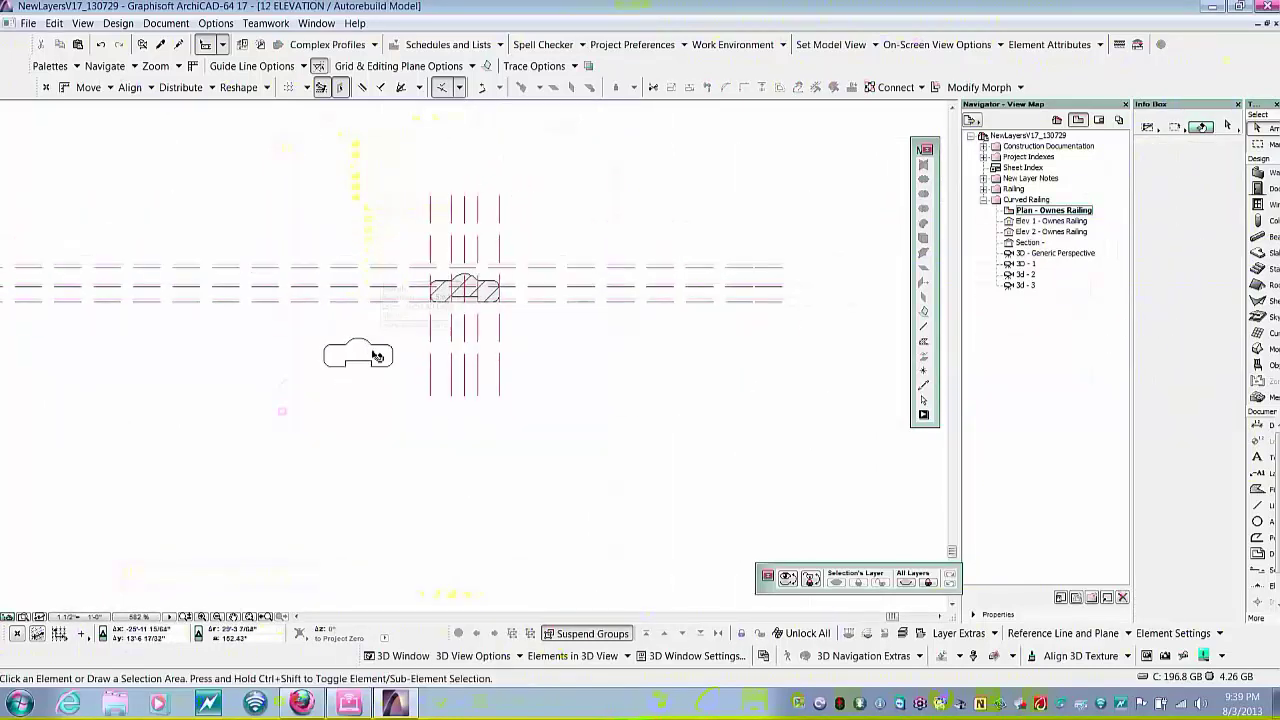
{"action": "scroll", "coordinate": [488, 284], "scroll_direction": "up", "scroll_amount": 4}
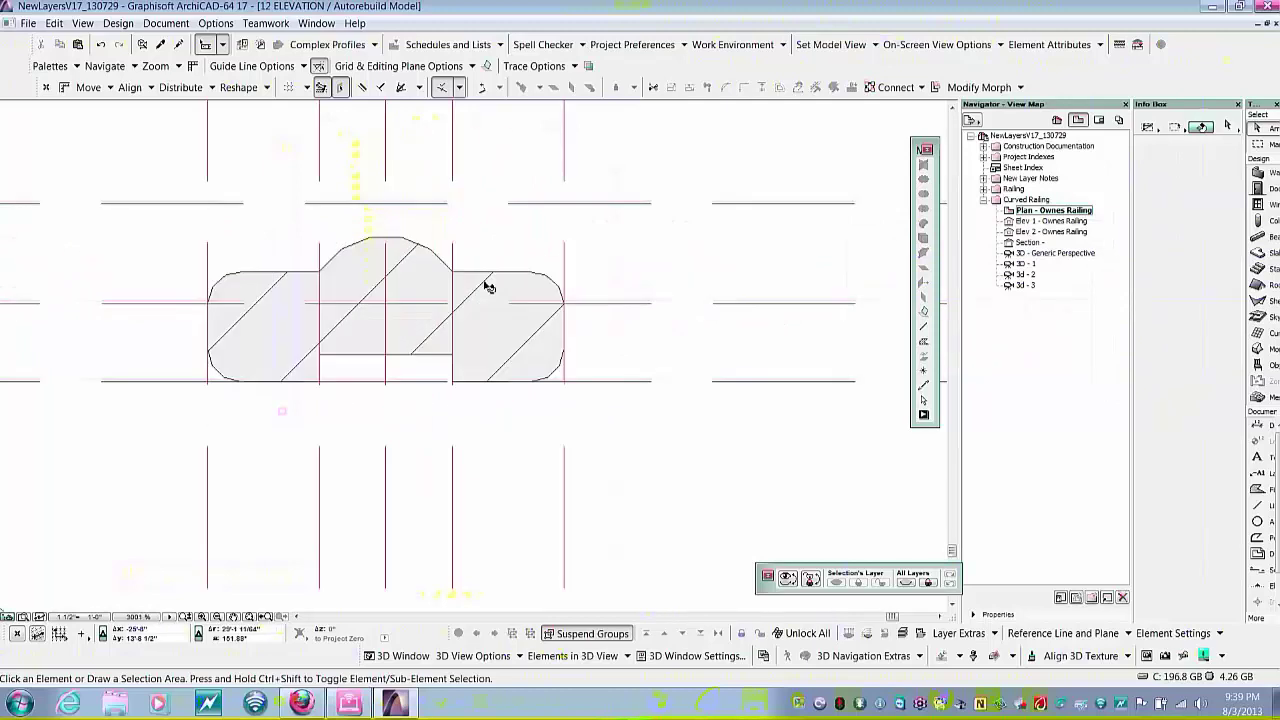
- Examine the hatched handrail profile fill, its guide lines and the separate Morph outline next to it
{"action": "left_click", "coordinate": [497, 276]}
{"action": "scroll", "coordinate": [497, 276], "scroll_direction": "down", "scroll_amount": 3}
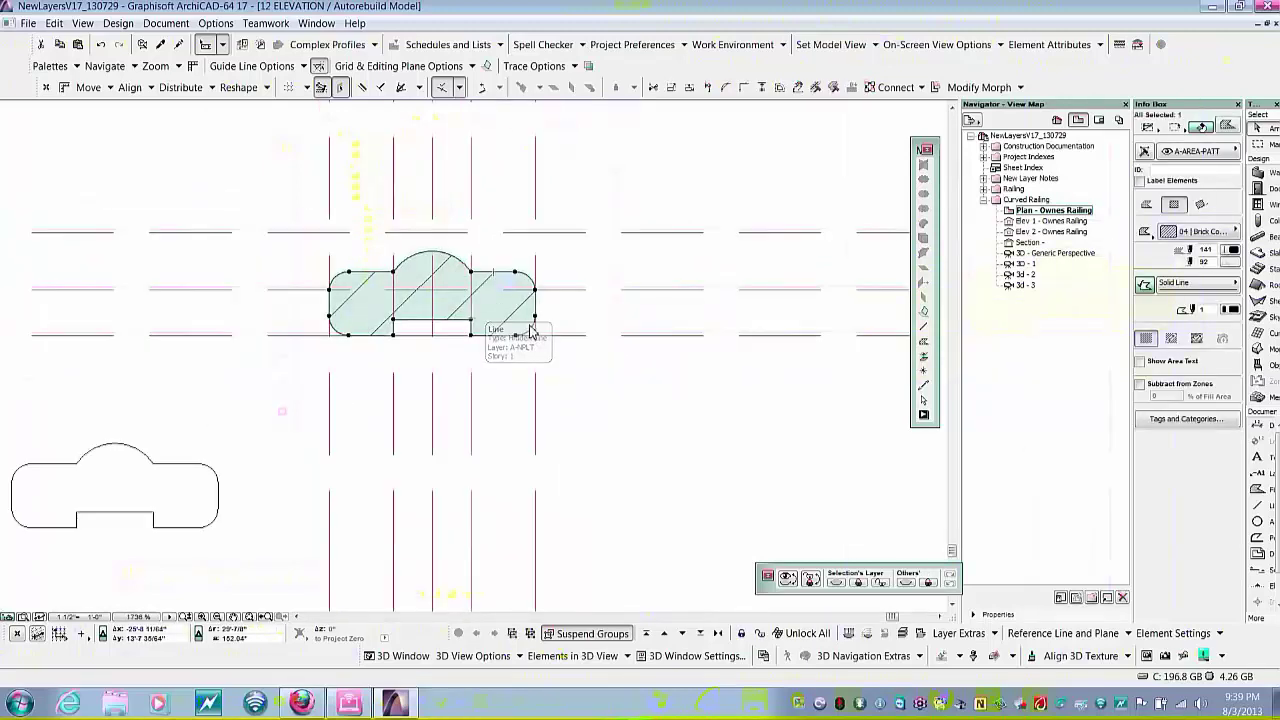
{"action": "middle_click_drag", "start_coordinate": [537, 322], "coordinate": [599, 316]}
{"action": "key", "text": "Escape"}
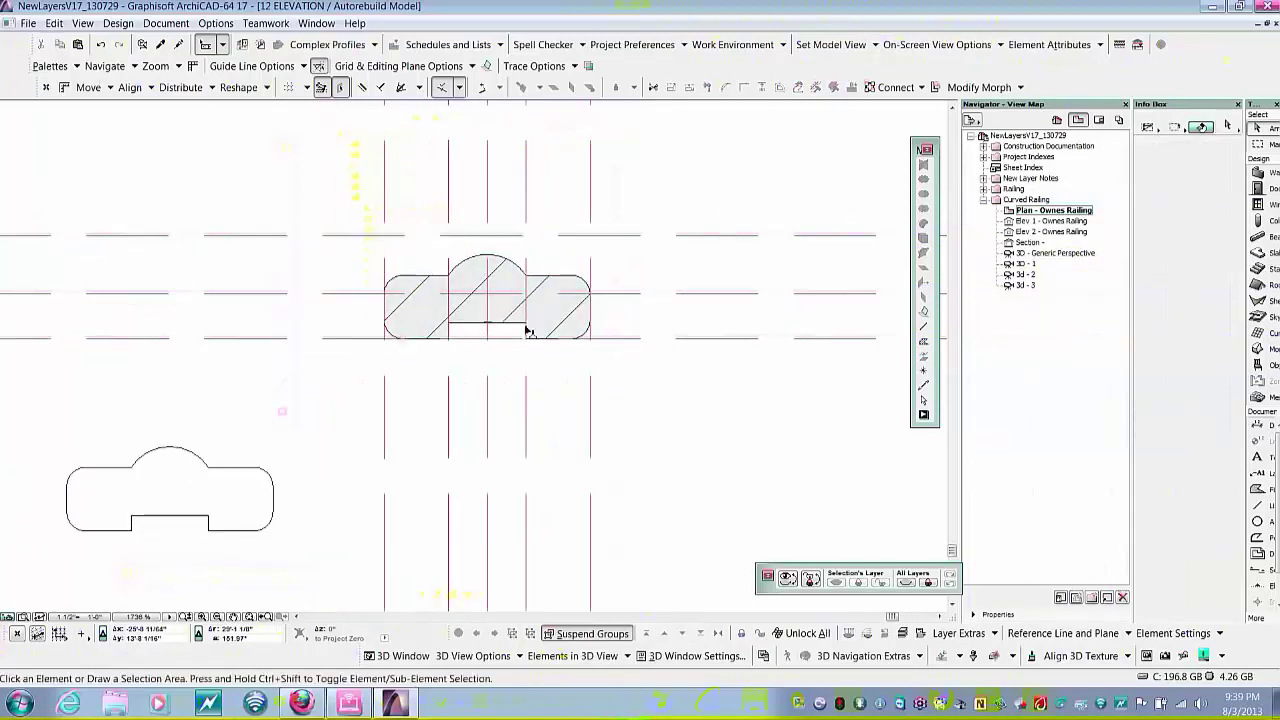
{"action": "middle_click_drag", "start_coordinate": [527, 331], "coordinate": [543, 320]}
{"action": "scroll", "coordinate": [438, 376], "scroll_direction": "down", "scroll_amount": 5}
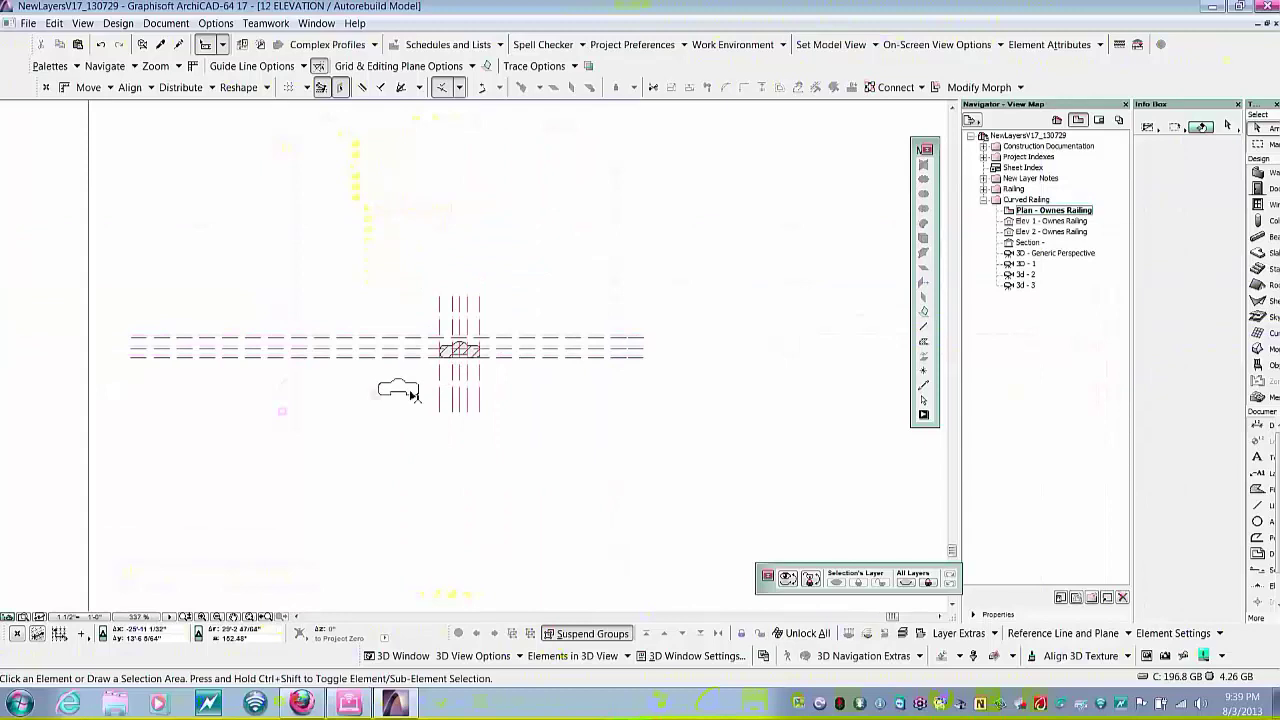
{"action": "scroll", "coordinate": [414, 395], "scroll_direction": "up", "scroll_amount": 5}
{"action": "scroll", "coordinate": [606, 262], "scroll_direction": "up", "scroll_amount": 1}
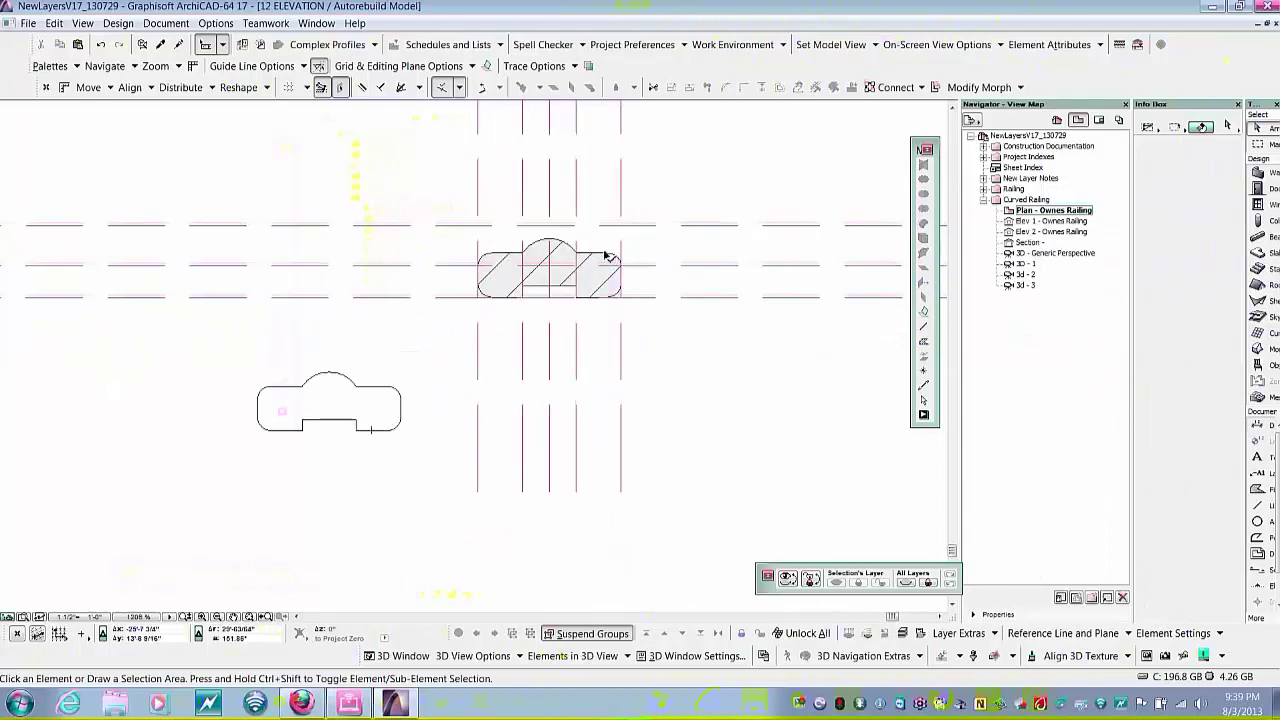
{"action": "left_click", "coordinate": [606, 258]}
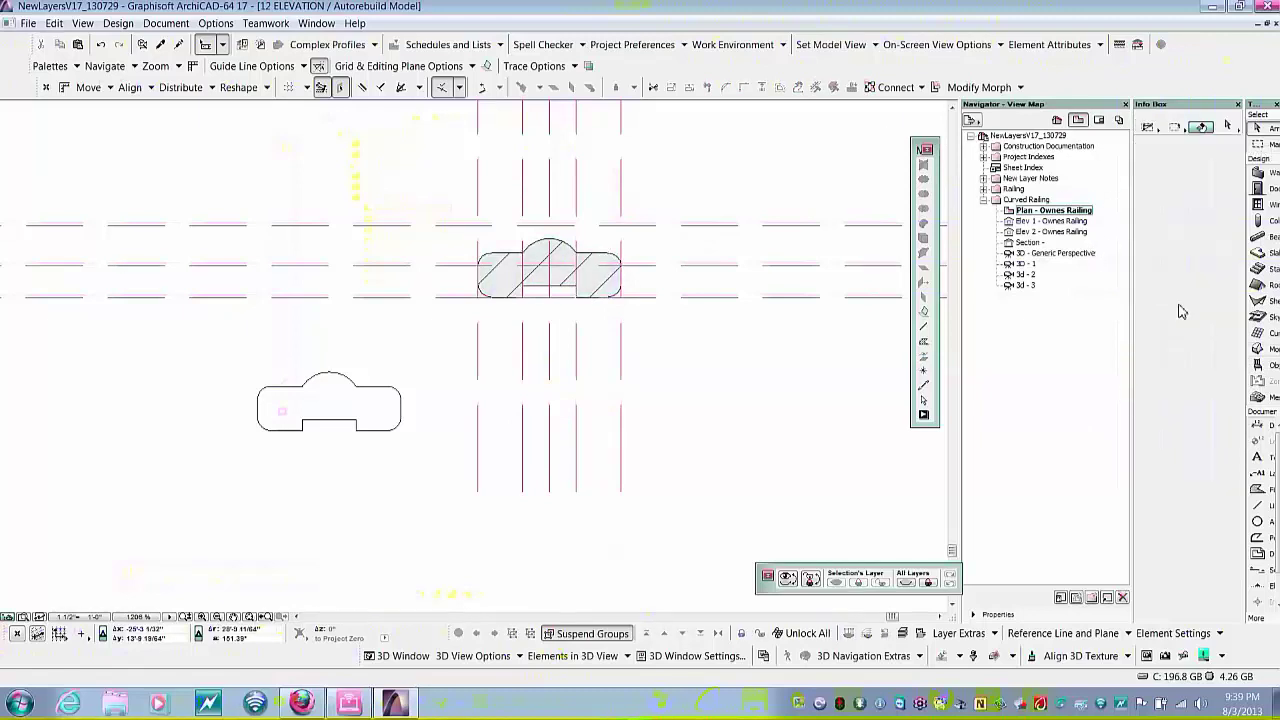
- Try moving the Morph outline off the hatched profile fill to just below it, and select the separate Morph outline for comparison
{"action": "left_click", "coordinate": [1259, 349]}
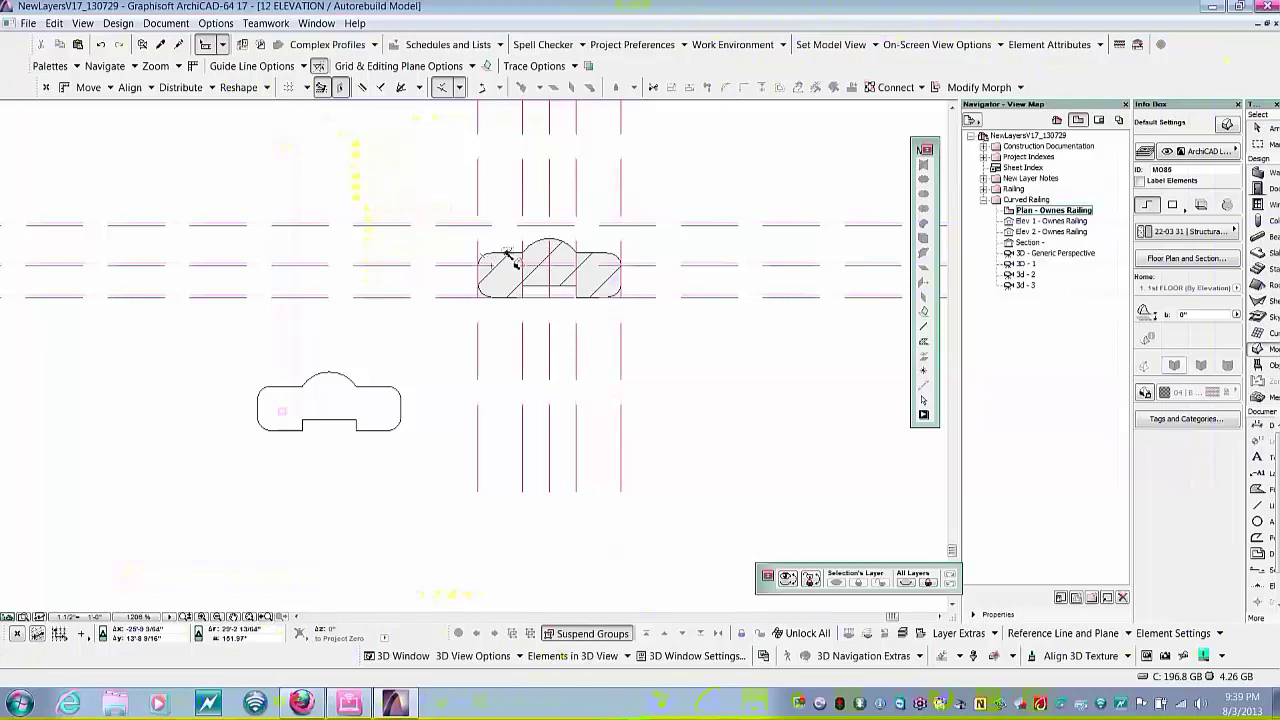
{"action": "key", "text": "Escape"}
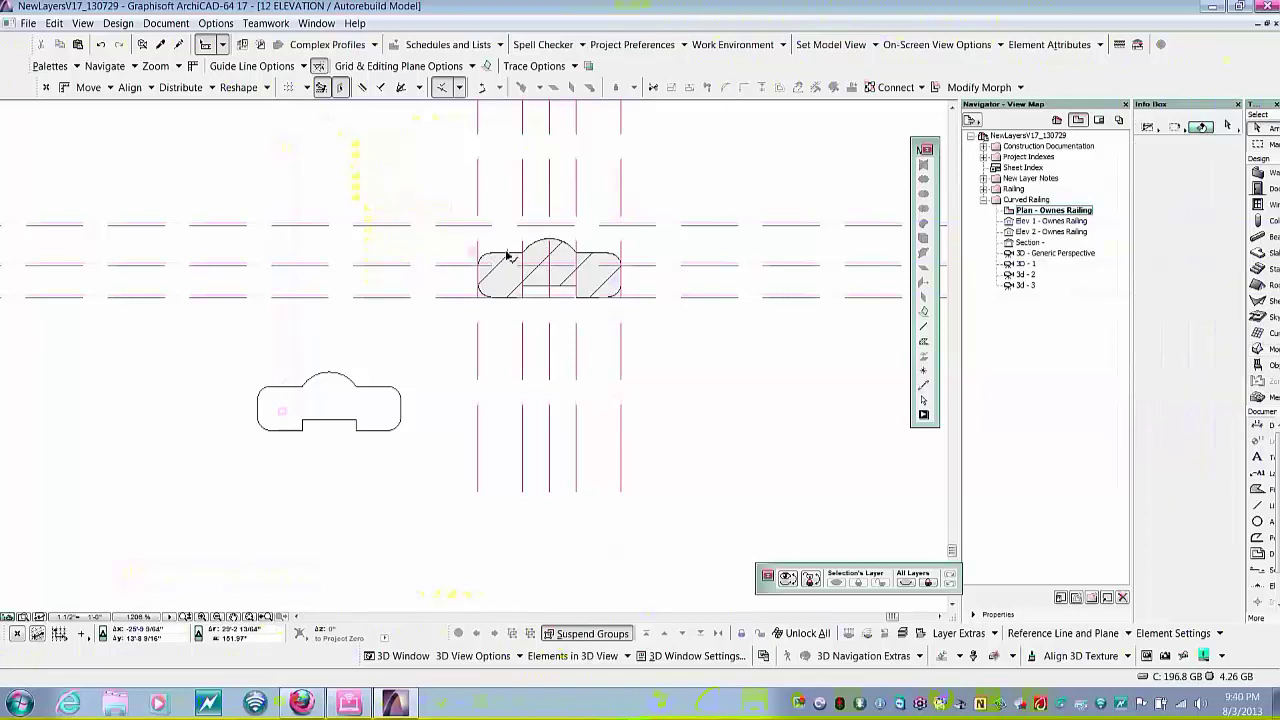
{"action": "left_click", "coordinate": [508, 257]}
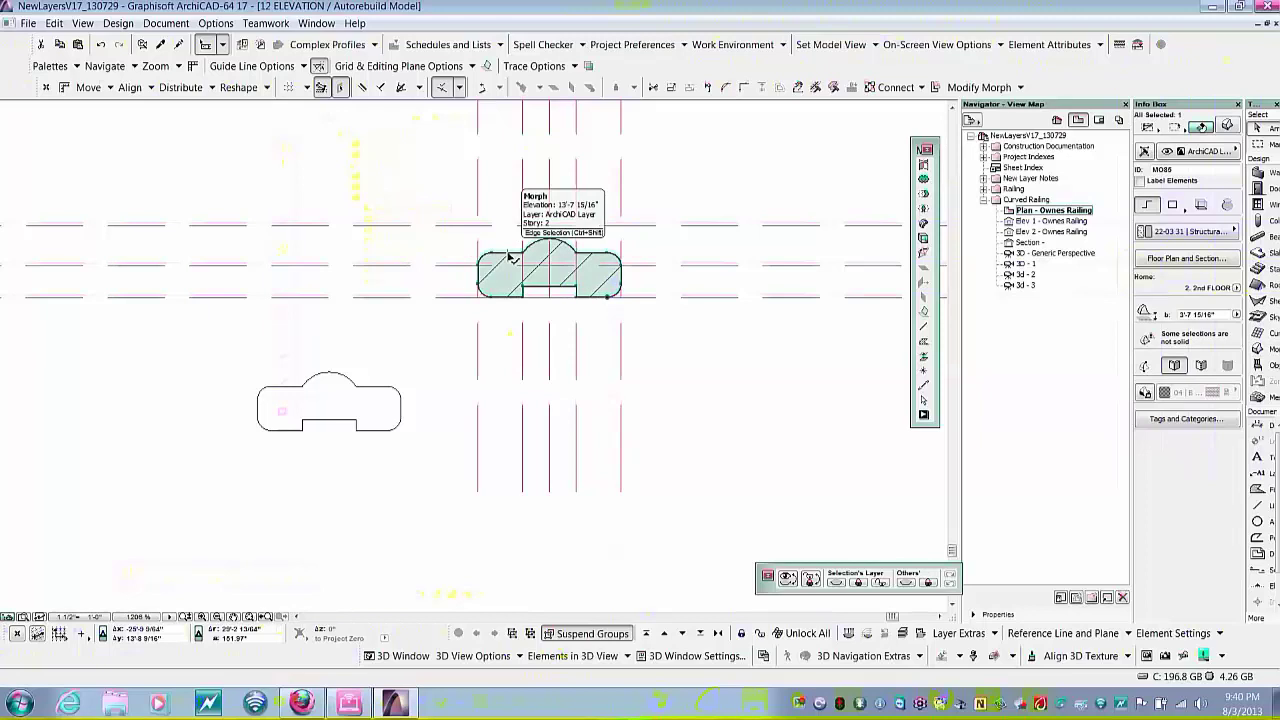
{"action": "left_click_drag", "start_coordinate": [508, 254], "coordinate": [477, 357]}
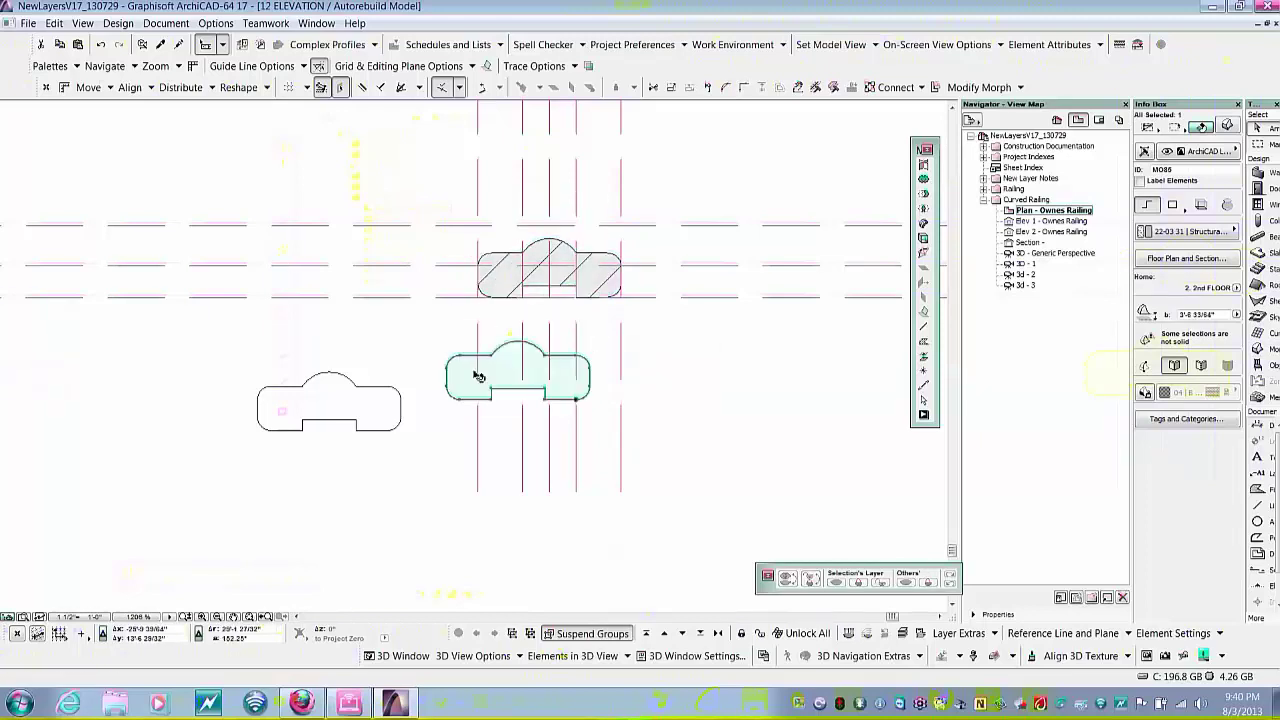
{"action": "key", "text": "Escape"}
{"action": "left_click", "coordinate": [398, 395]}
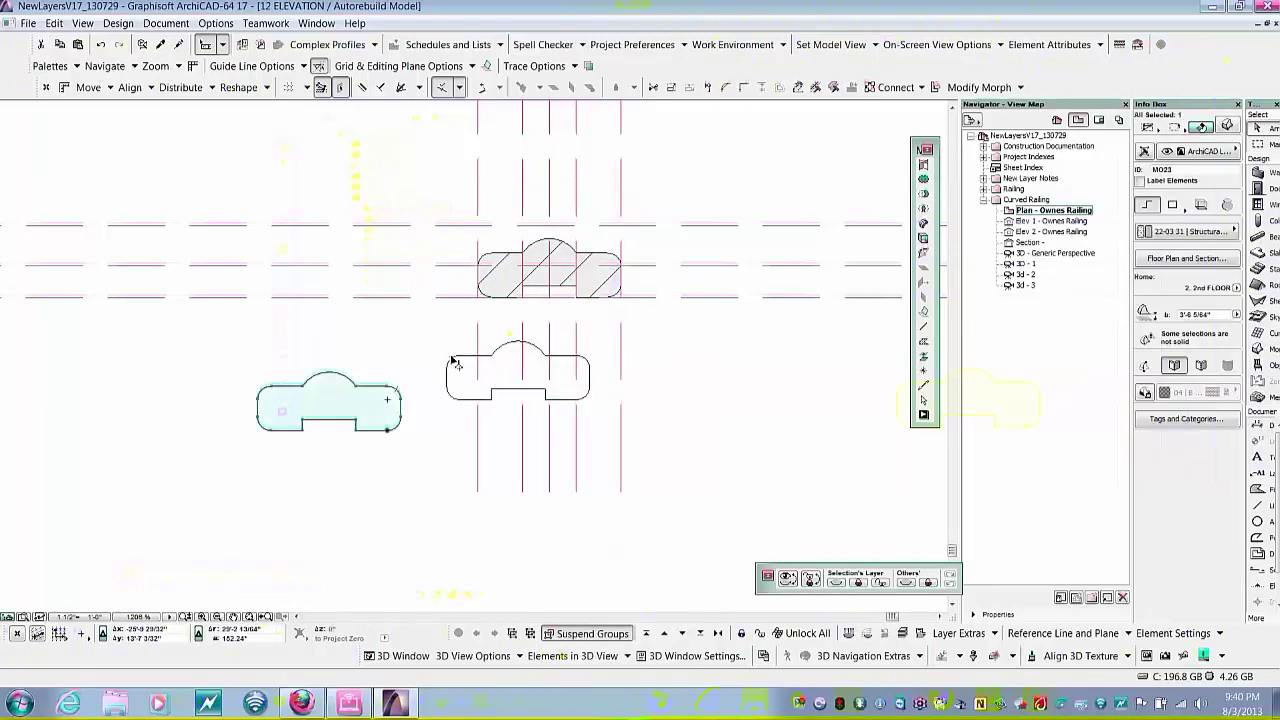
{"action": "key", "text": "Escape"}
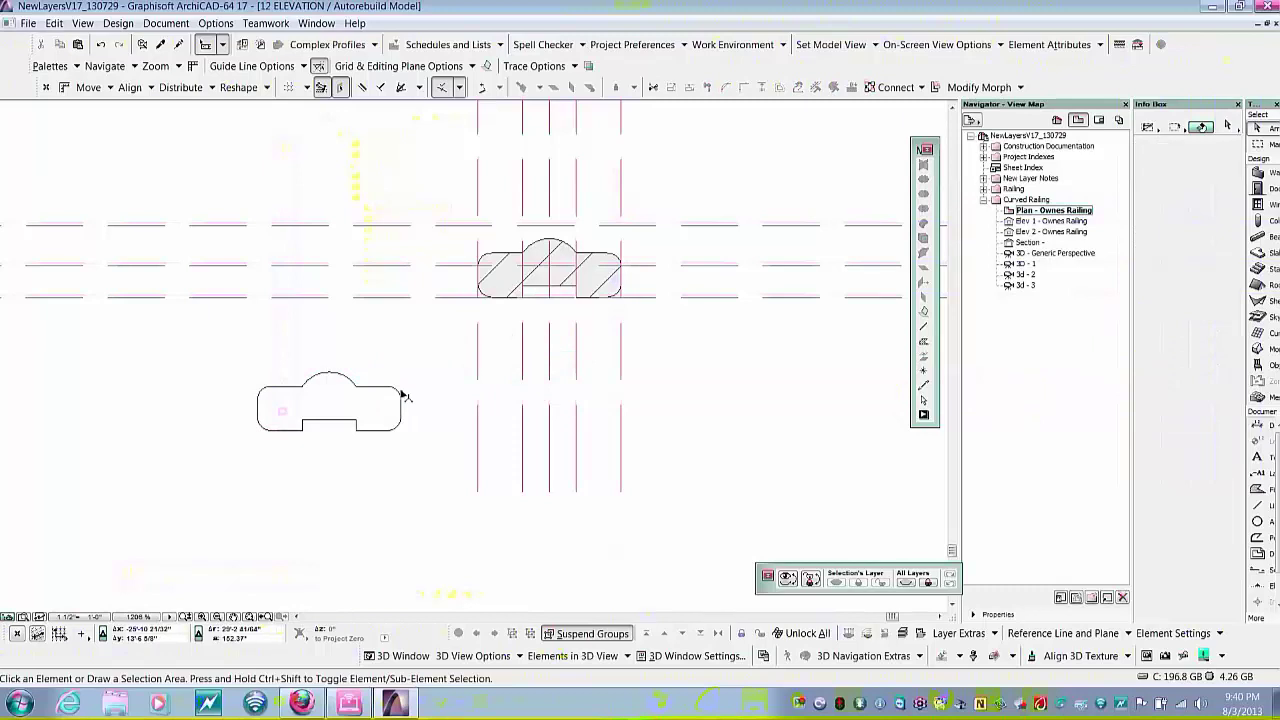
- Return to the Plan - Ownes Railing view
{"action": "scroll", "coordinate": [404, 396], "scroll_direction": "down", "scroll_amount": 2}
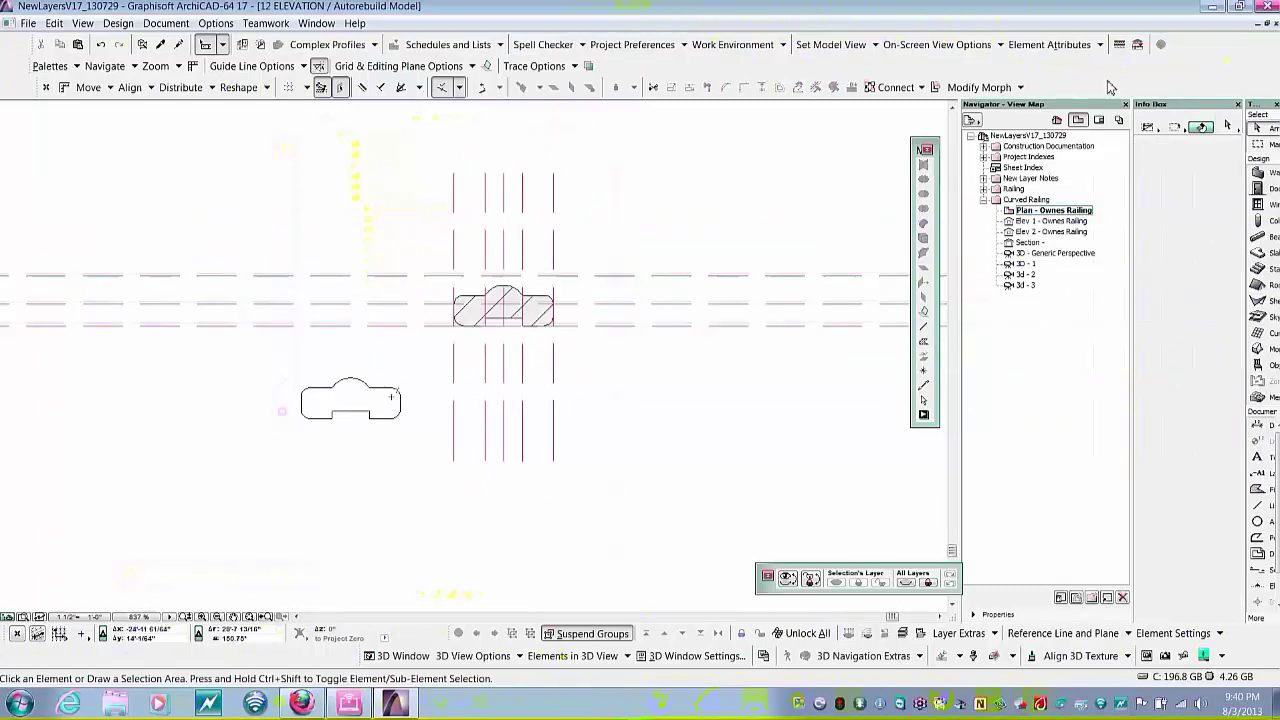
{"action": "double_click", "coordinate": [1010, 213]}
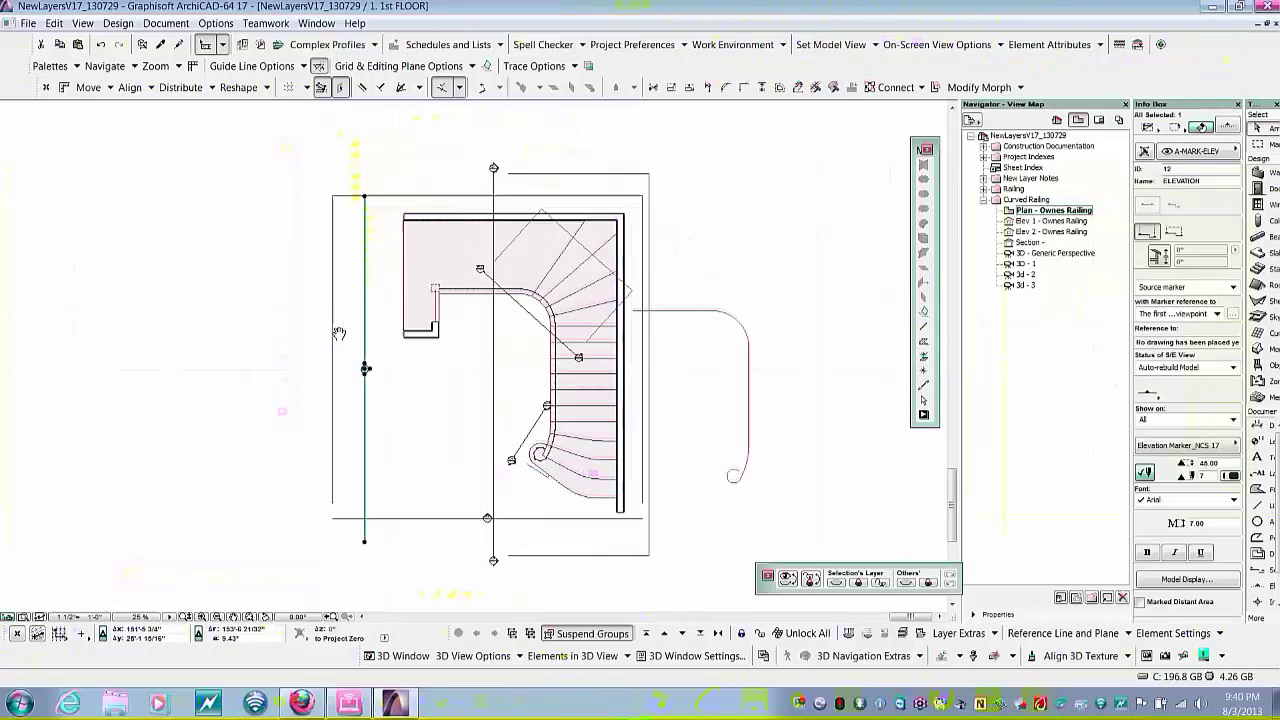
- Move the Morph handrail profile from the elevation line beside the stair to the handrail polyline's end at the landing post
{"action": "left_click", "coordinate": [337, 330]}
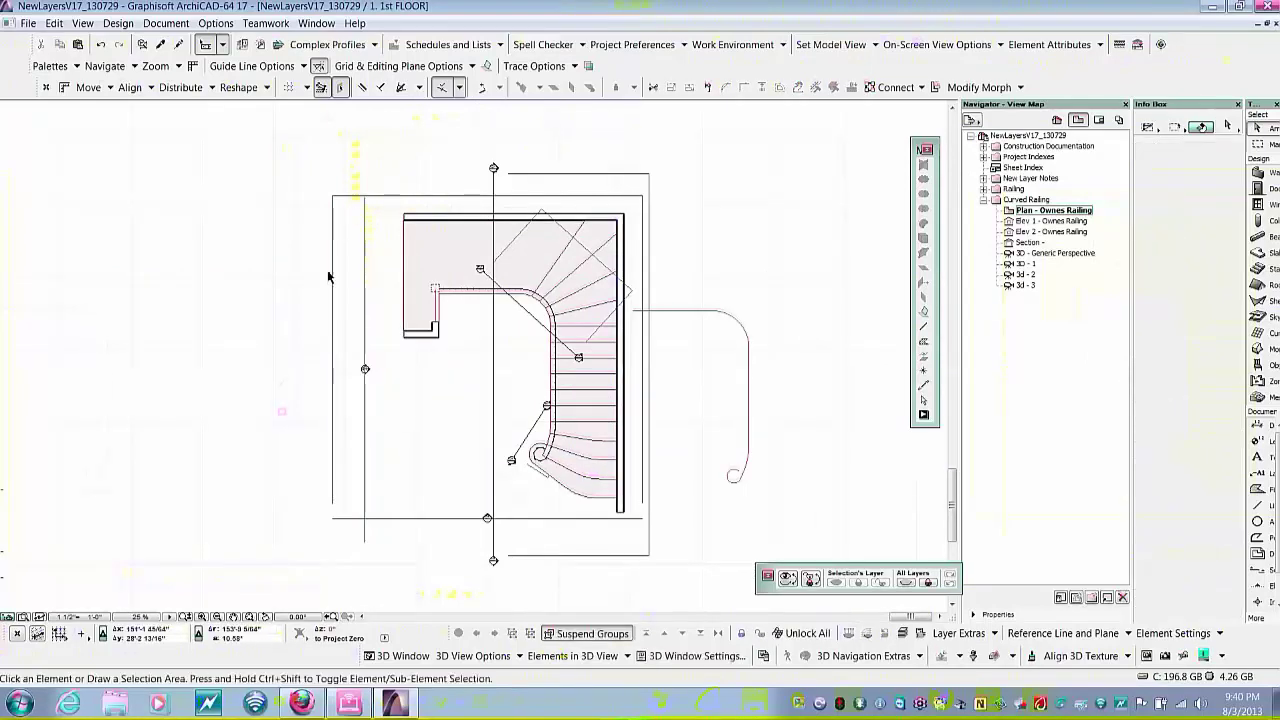
{"action": "scroll", "coordinate": [357, 223], "scroll_direction": "up", "scroll_amount": 2}
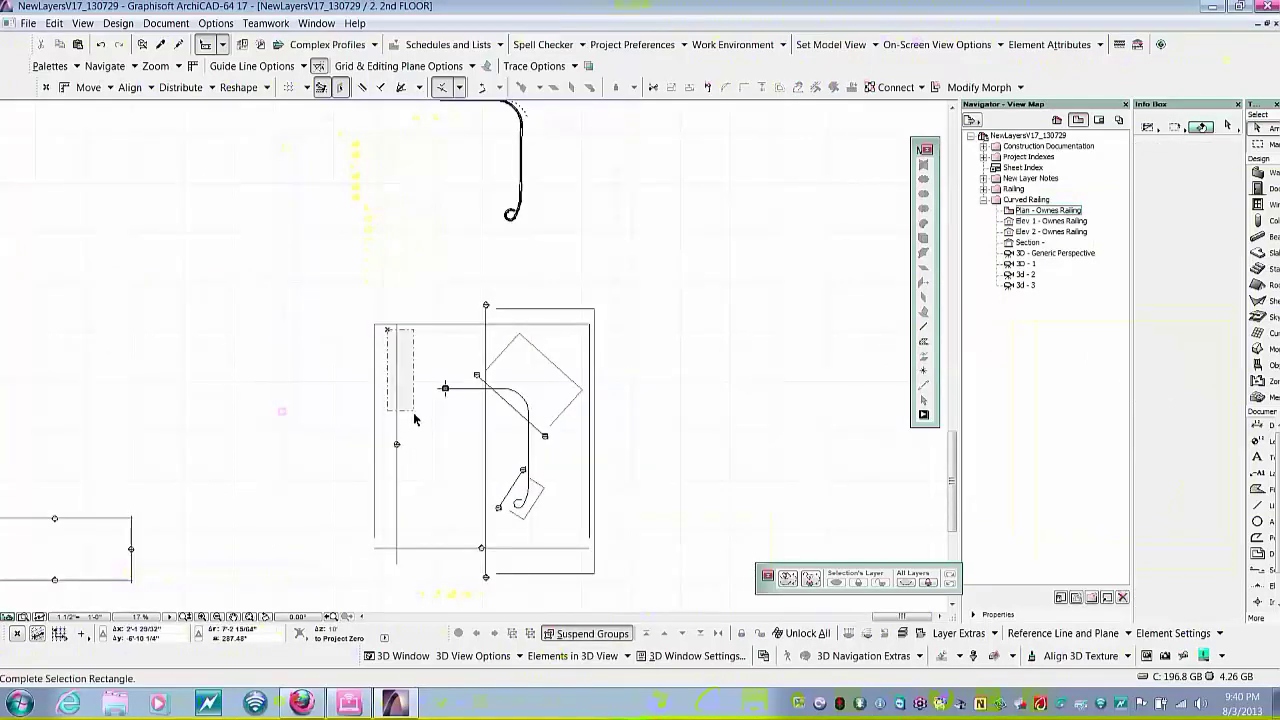
{"action": "left_click", "coordinate": [400, 413]}
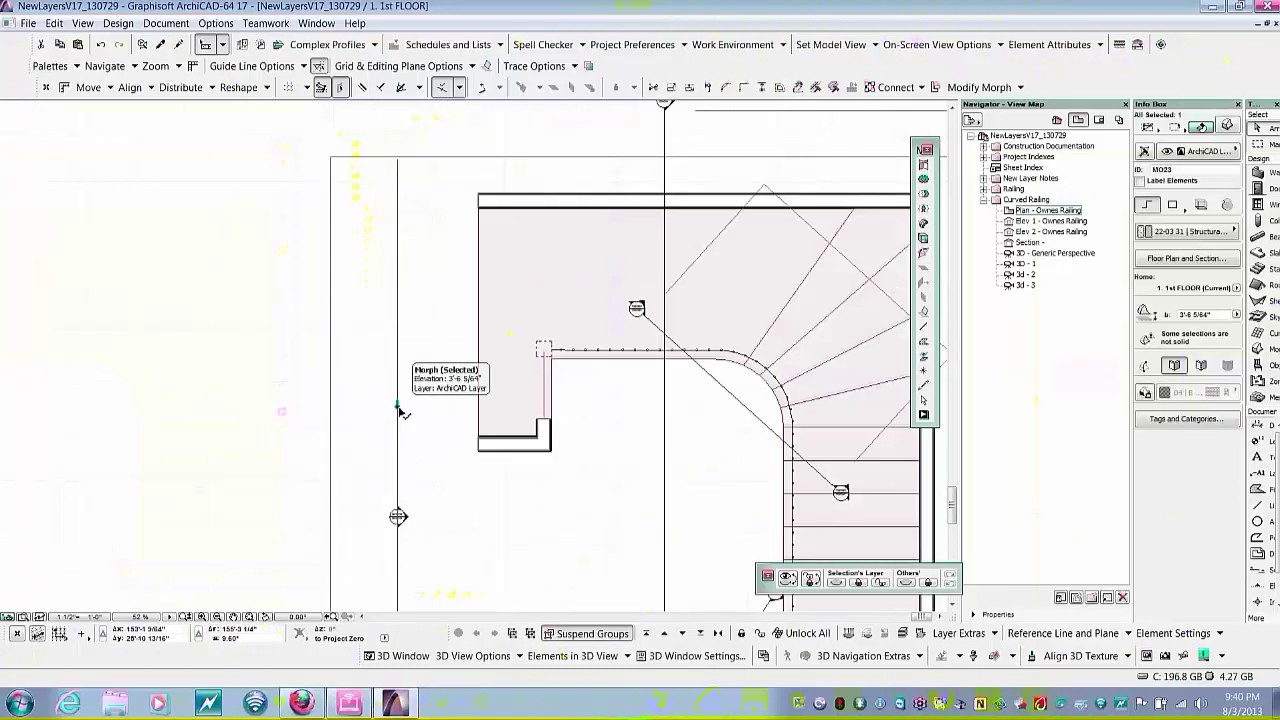
{"action": "scroll", "coordinate": [398, 414], "scroll_direction": "up", "scroll_amount": 5}
{"action": "scroll", "coordinate": [413, 387], "scroll_direction": "up", "scroll_amount": 5}
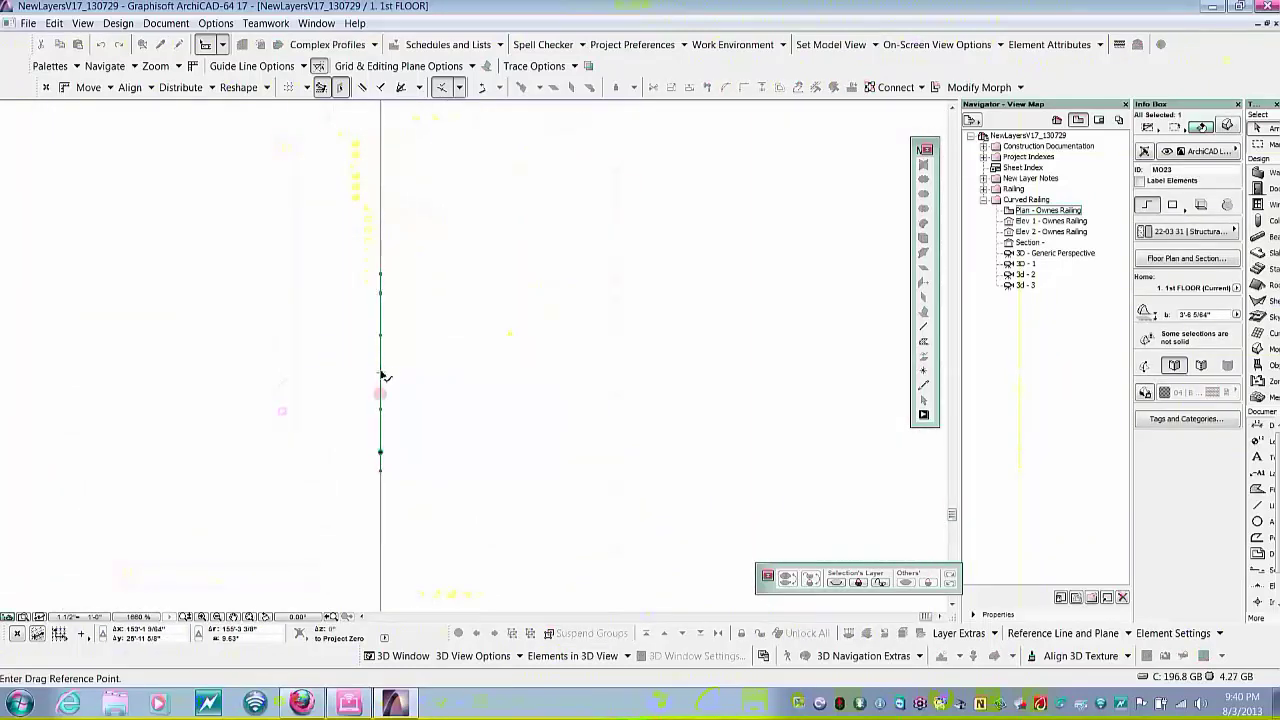
{"action": "left_click", "coordinate": [383, 378]}
{"action": "scroll", "coordinate": [360, 380], "scroll_direction": "down", "scroll_amount": 8}
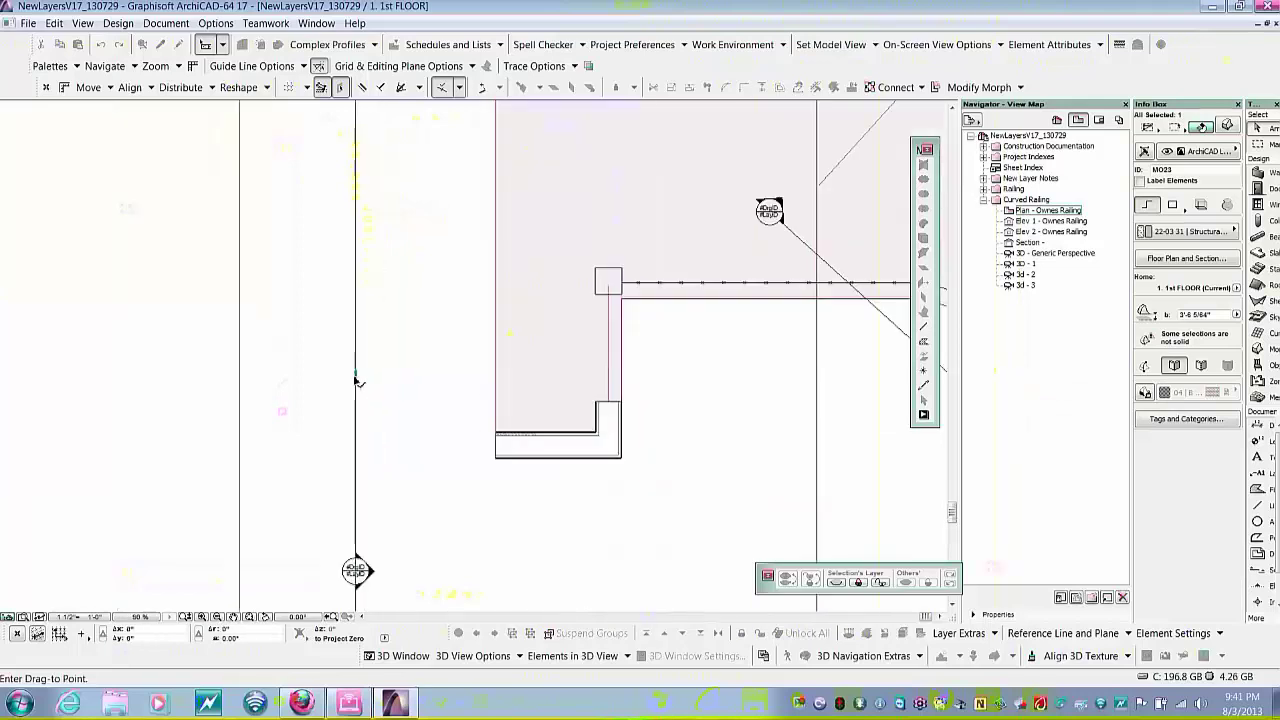
{"action": "scroll", "coordinate": [630, 280], "scroll_direction": "up", "scroll_amount": 6}
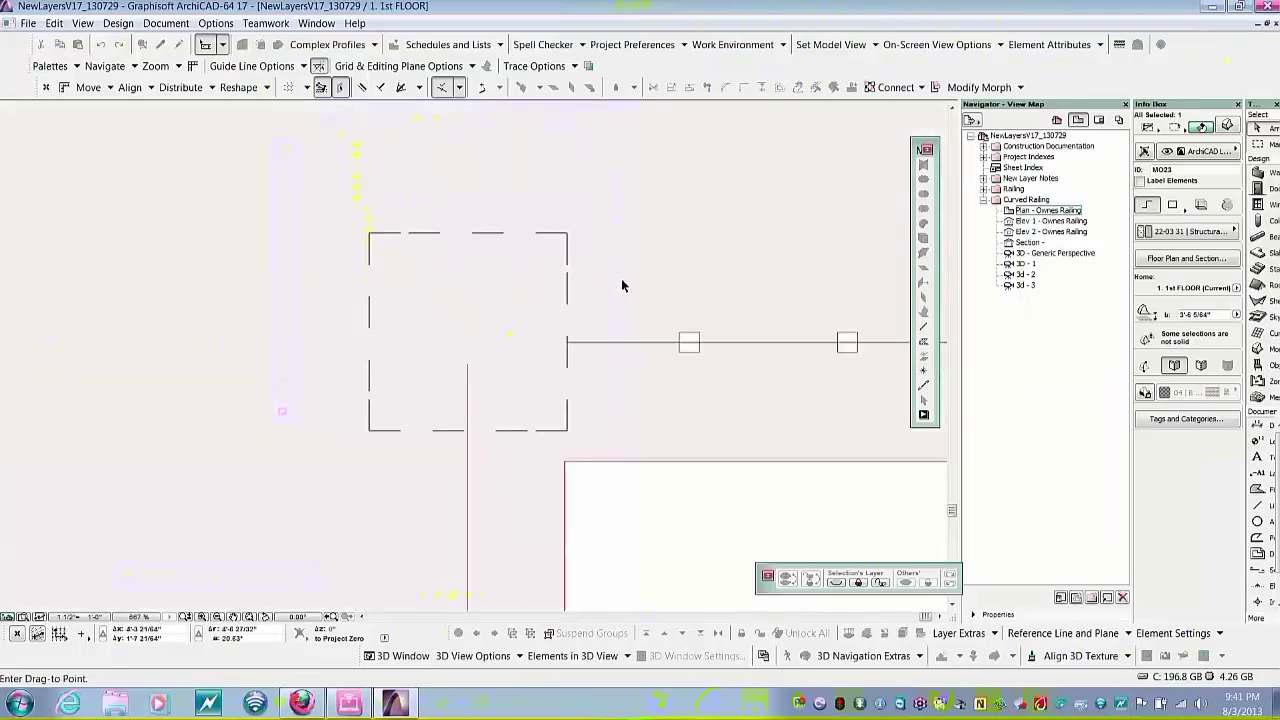
{"action": "left_click", "coordinate": [485, 437]}
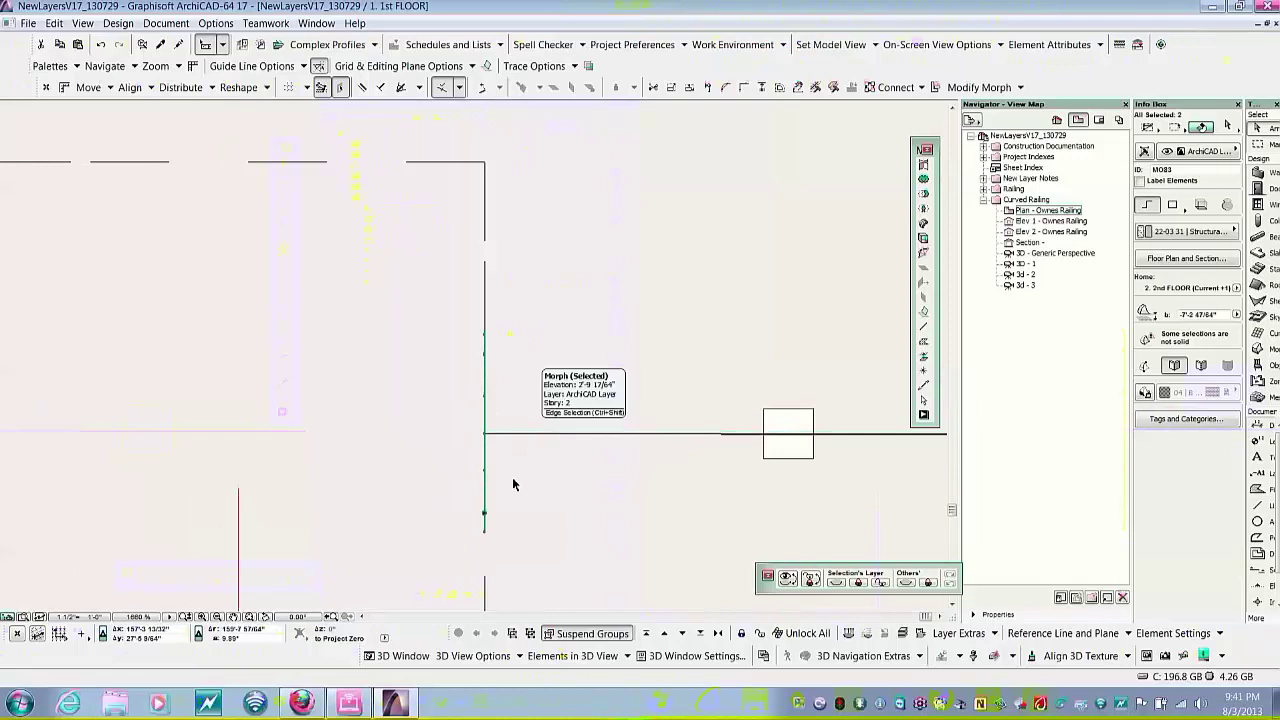
- Show only the handrail profile and the polyline in 3D, and raise the profile to the polyline's upper end
{"action": "left_click", "coordinate": [516, 485], "text": "shift"}
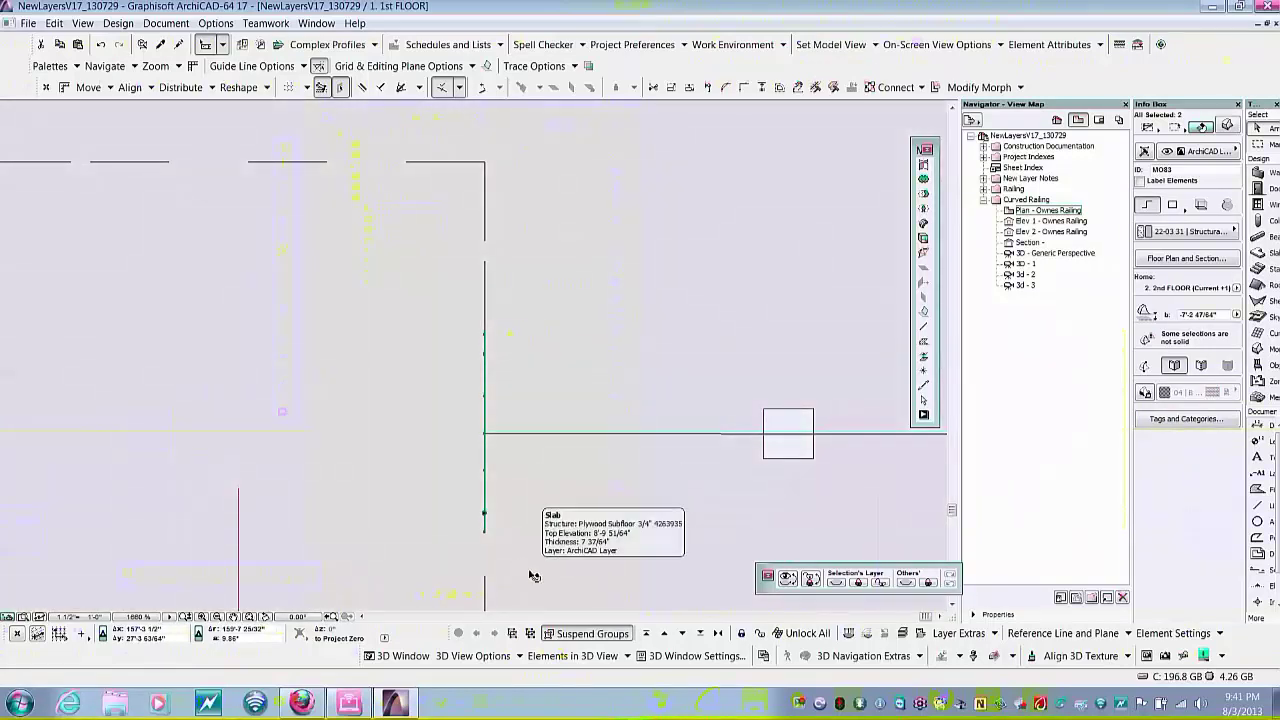
{"action": "key", "text": "F5"}
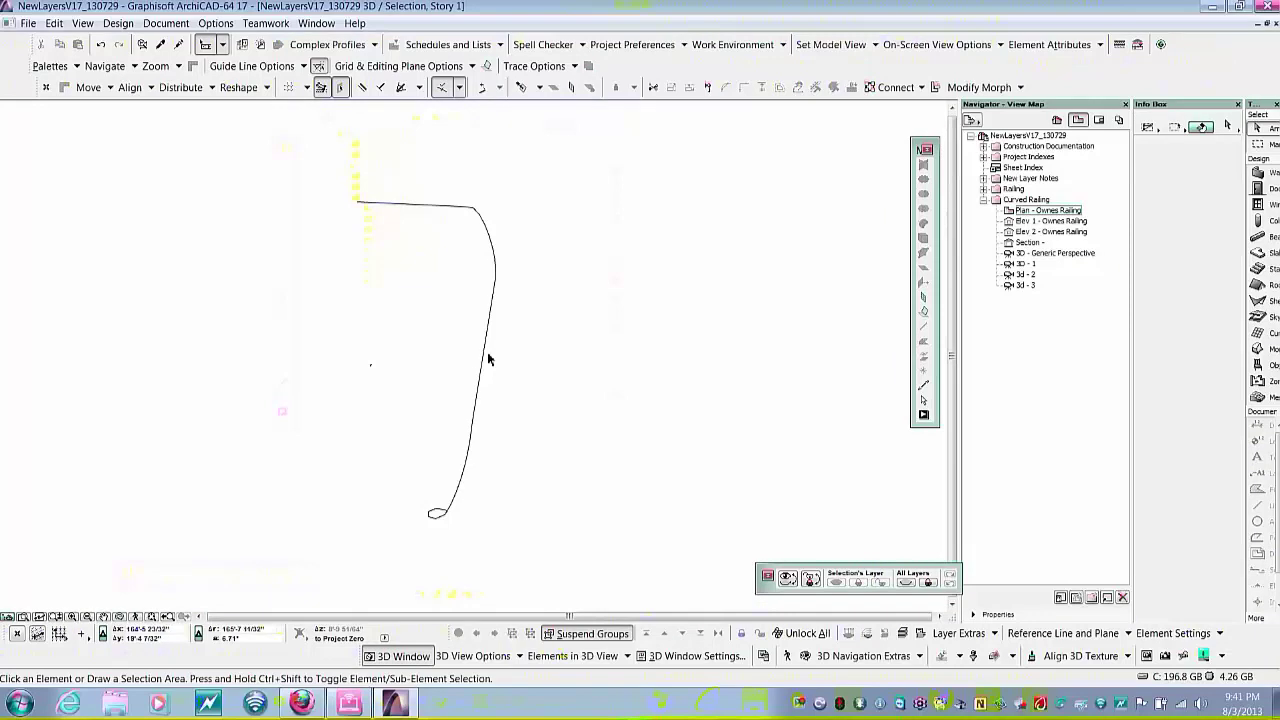
{"action": "left_click", "coordinate": [377, 343]}
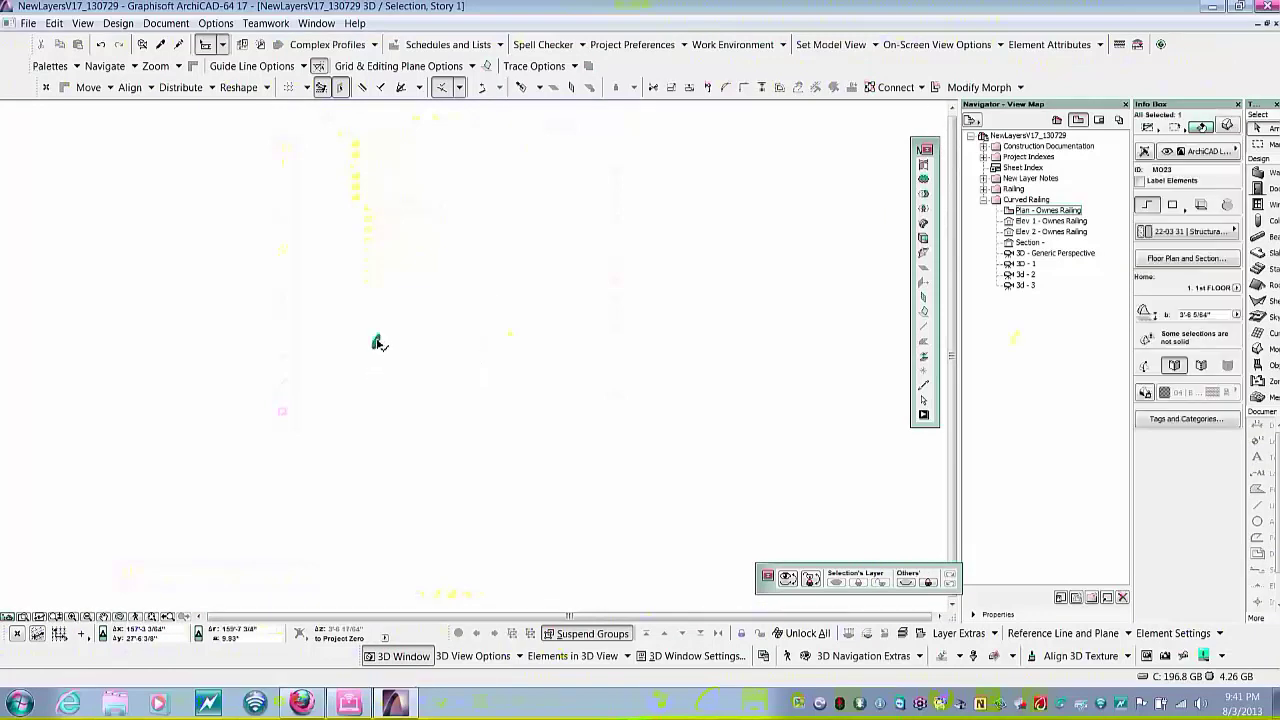
{"action": "left_click", "coordinate": [377, 344]}
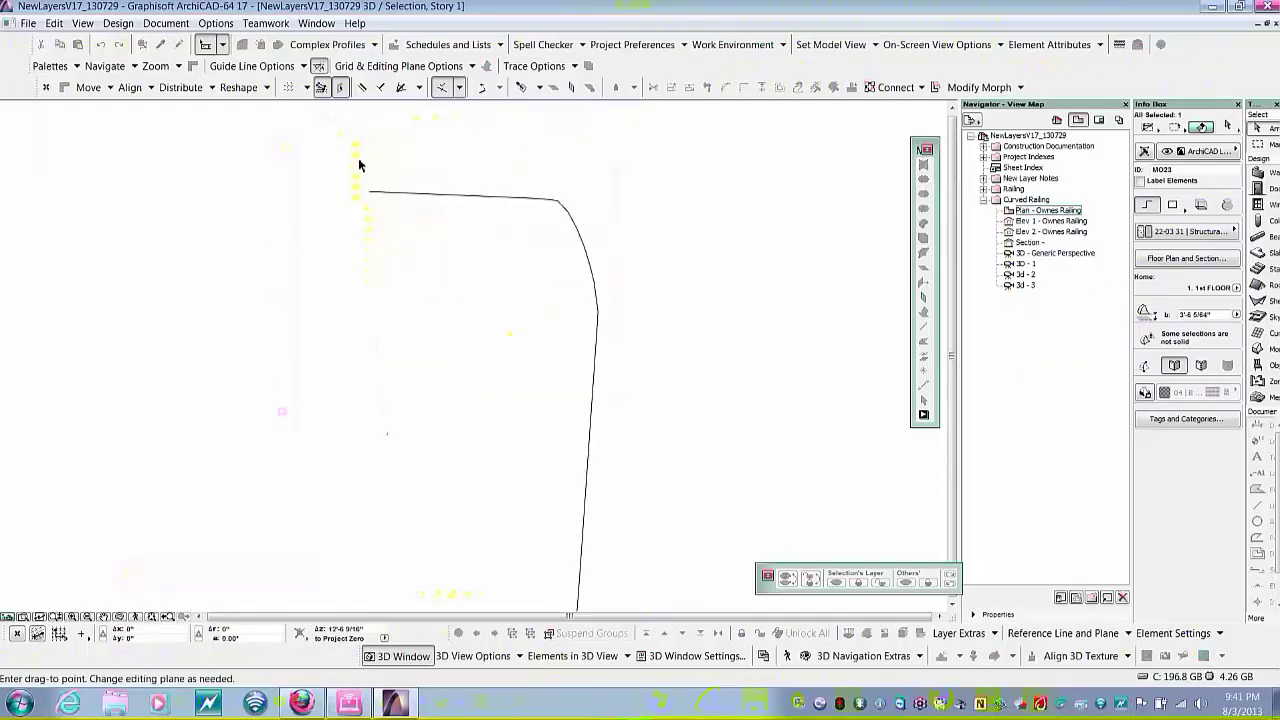
{"action": "left_click", "coordinate": [368, 194]}
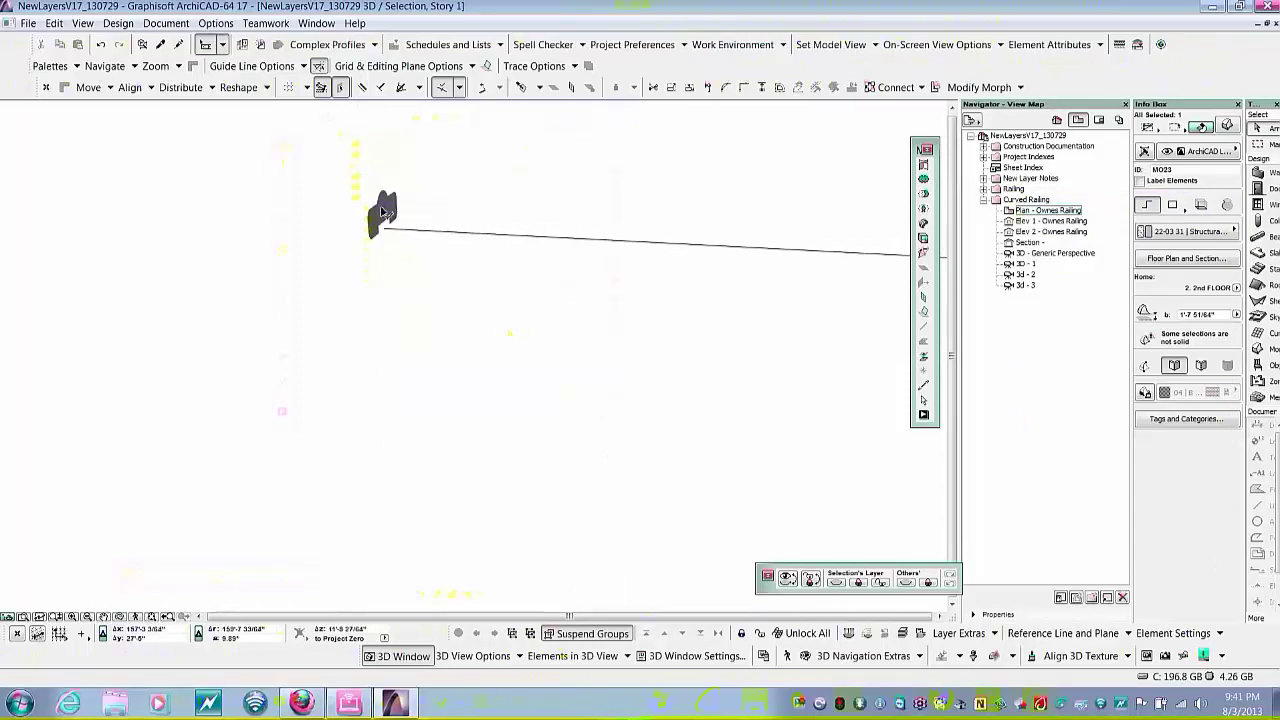
- Drag the profile down about 5/32" so the middle of its bottom notch sits on the polyline's endpoint
{"action": "scroll", "coordinate": [391, 243], "scroll_direction": "up", "scroll_amount": 3}
{"action": "key", "text": "ctrl+d"}
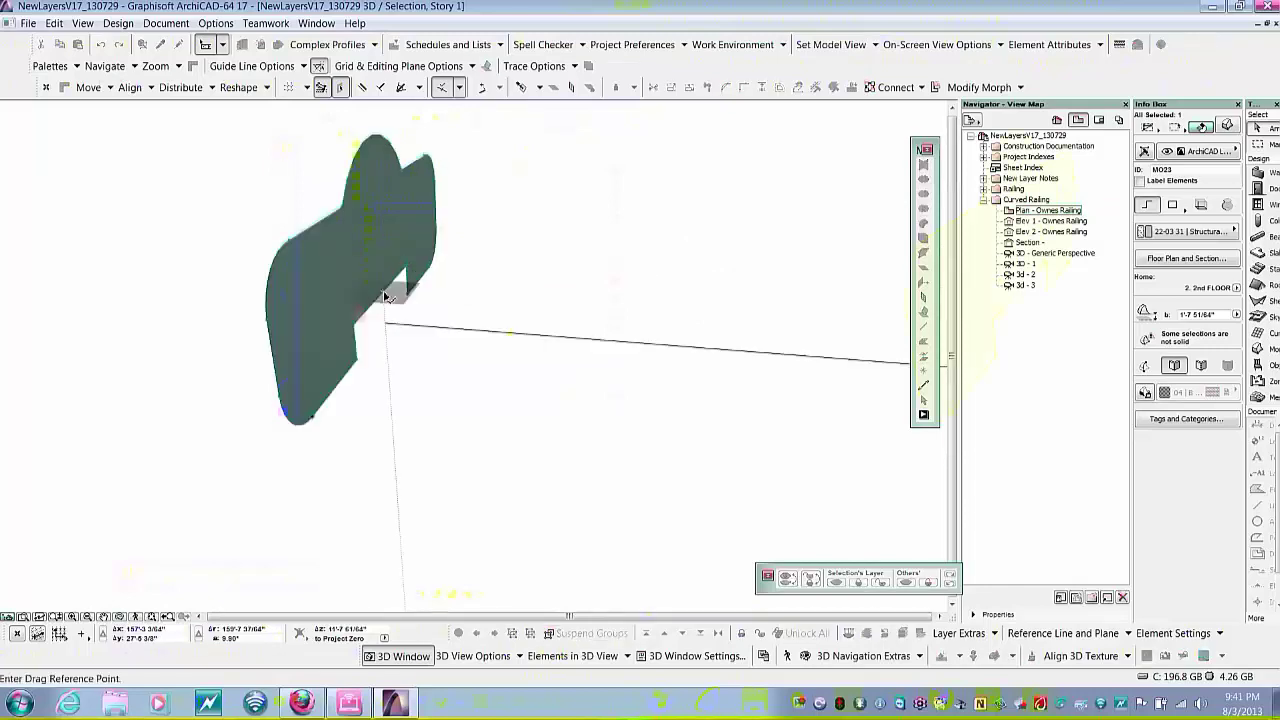
{"action": "left_click", "coordinate": [384, 292]}
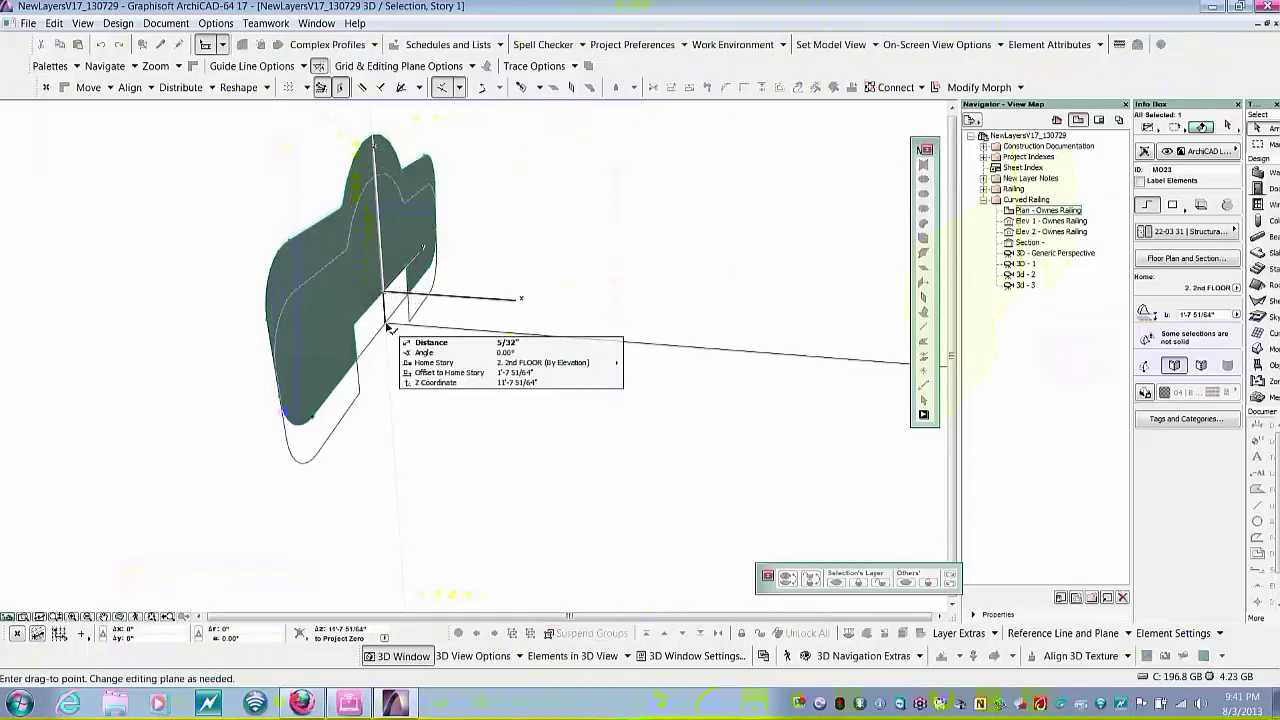
{"action": "left_click", "coordinate": [388, 327]}
{"action": "middle_click_drag", "start_coordinate": [398, 257], "coordinate": [224, 250], "text": "shift"}
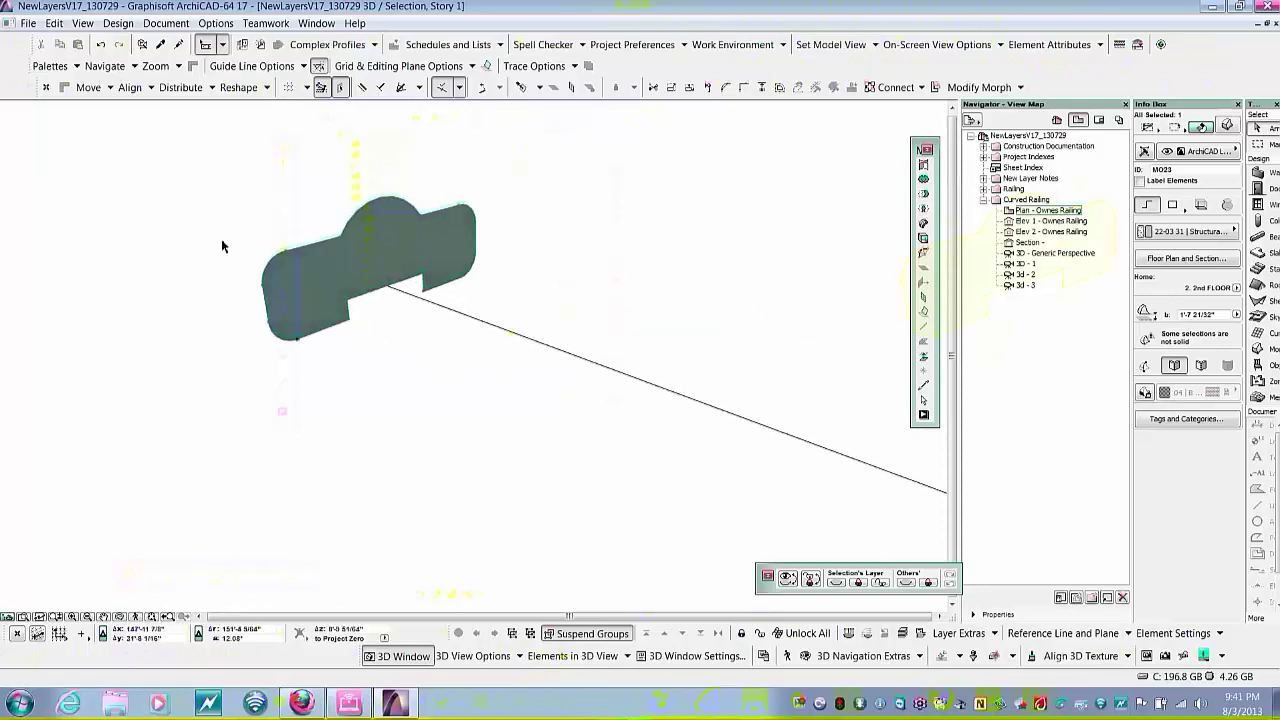
{"action": "left_click", "coordinate": [222, 238]}
{"action": "scroll", "coordinate": [222, 198], "scroll_direction": "down", "scroll_amount": 6}
{"action": "middle_click_drag", "start_coordinate": [222, 195], "coordinate": [256, 207], "text": "shift"}
- Open the 3D - Generic Perspective view and show the handrail profile where the railing meets the landing post
{"action": "key", "text": "F2"}
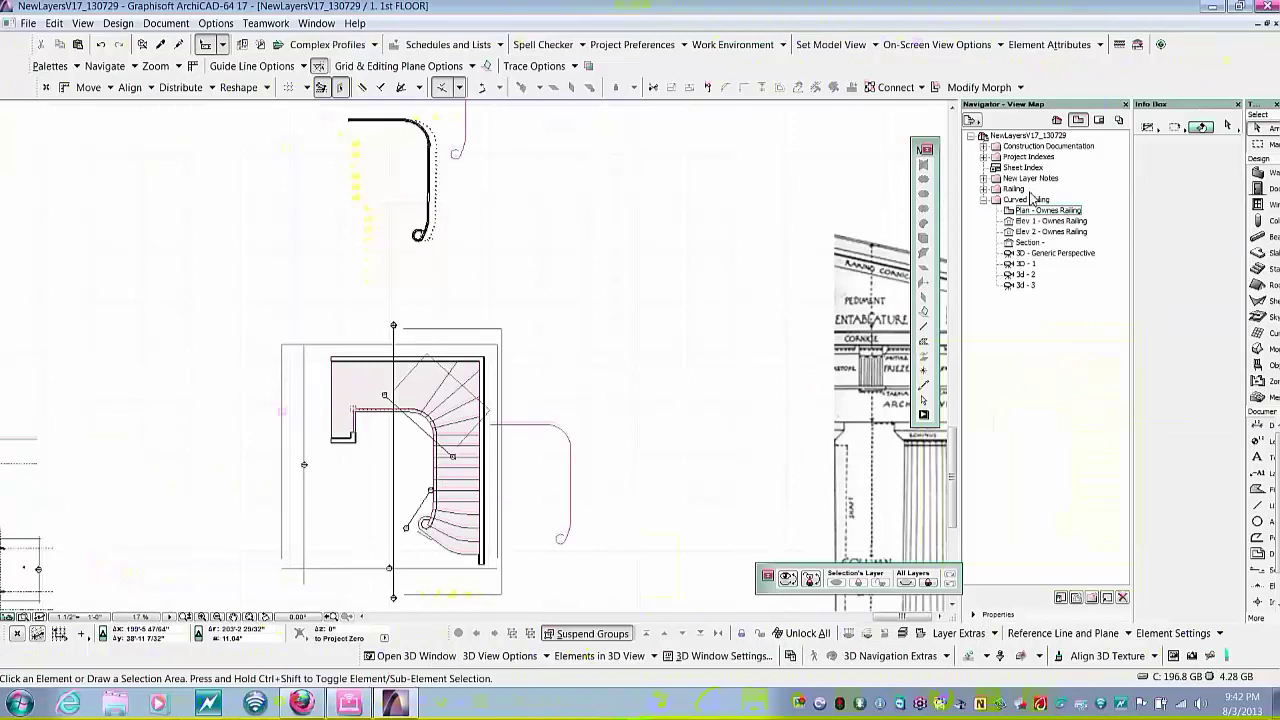
{"action": "double_click", "coordinate": [1011, 255]}
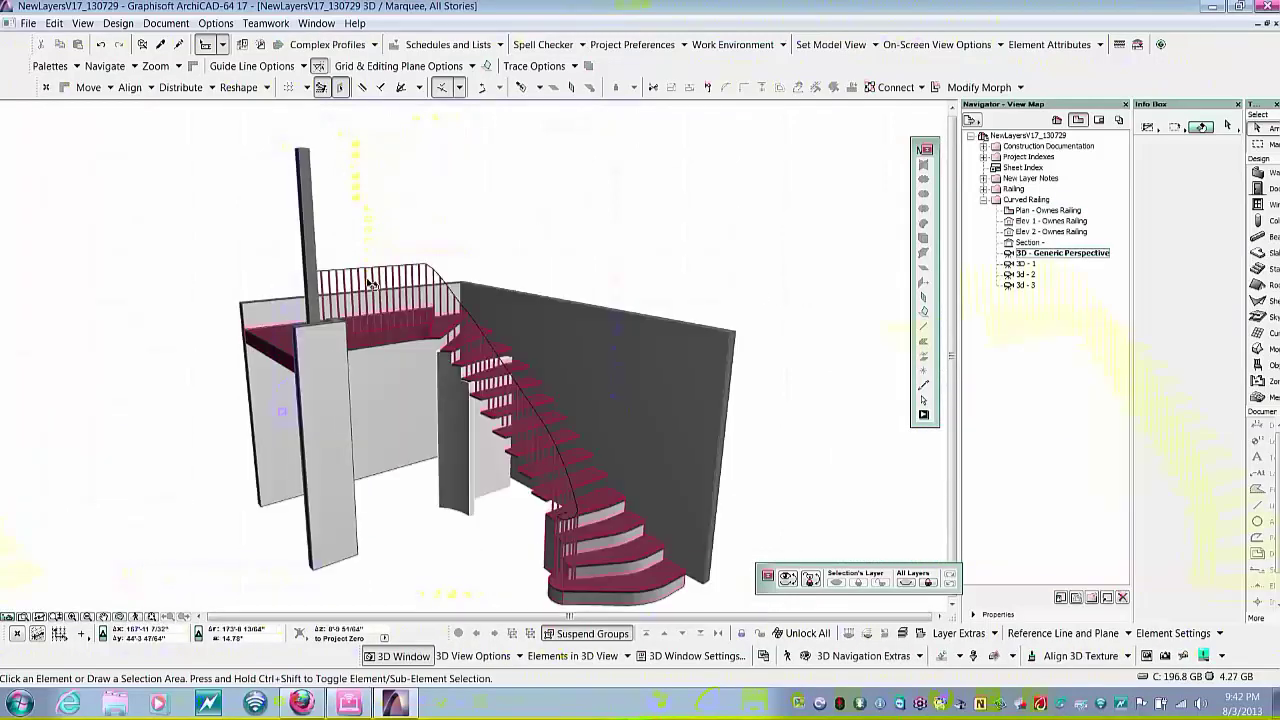
{"action": "middle_click_drag", "start_coordinate": [372, 284], "coordinate": [84, 298], "text": "shift"}
{"action": "scroll", "coordinate": [342, 280], "scroll_direction": "up", "scroll_amount": 8}
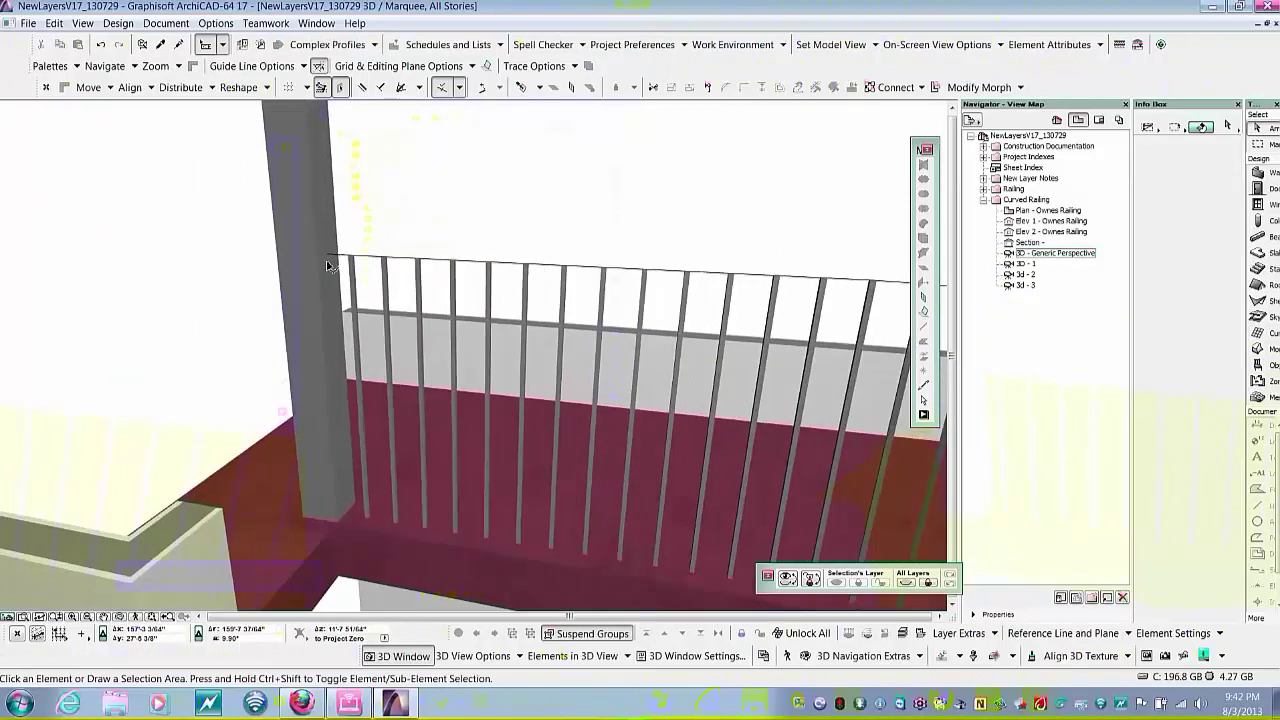
{"action": "middle_click_drag", "start_coordinate": [354, 266], "coordinate": [247, 277], "text": "shift"}
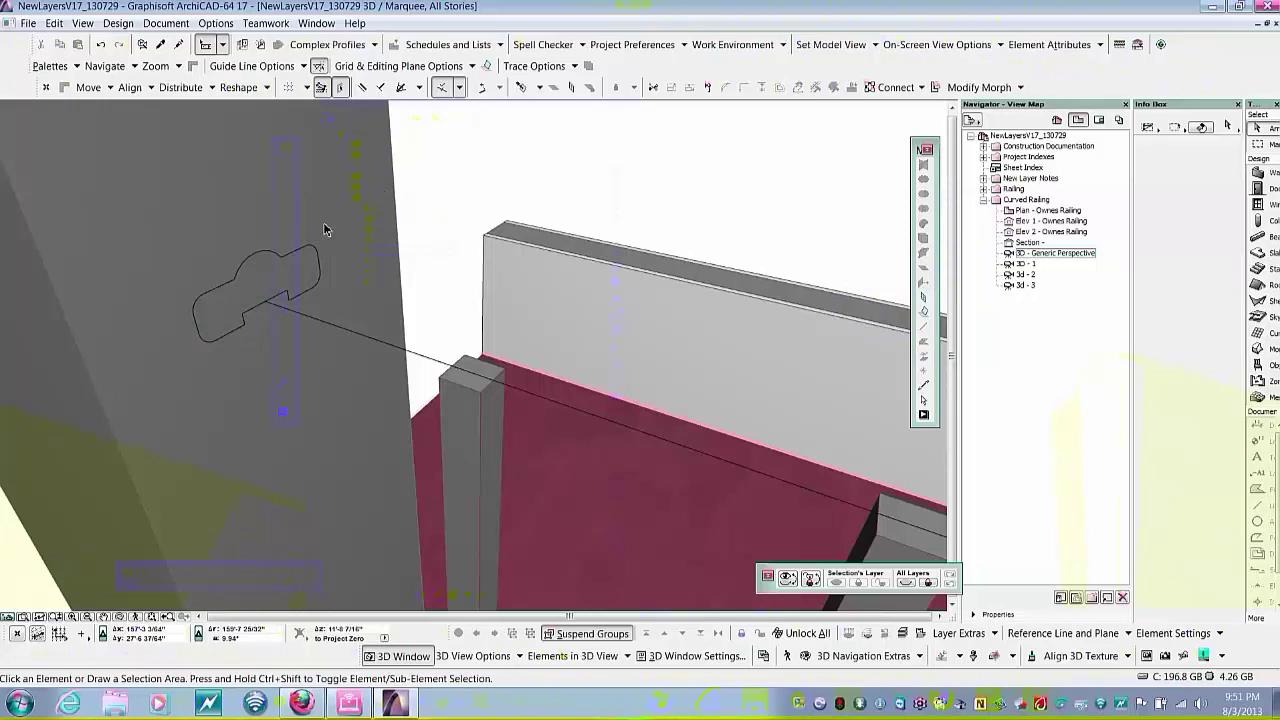
- Start a tube extrusion of the handrail profile, with its first node on the polyline's endpoint at the post
{"action": "left_click", "coordinate": [270, 305]}
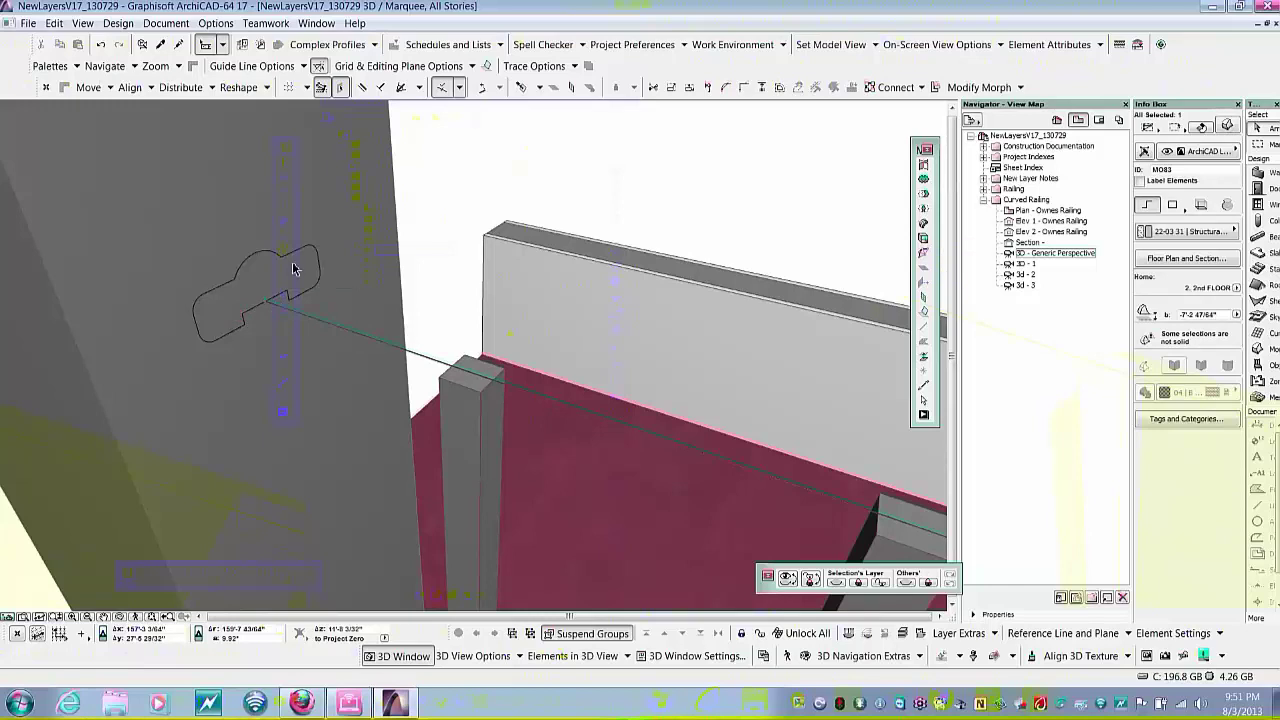
{"action": "left_click", "coordinate": [290, 259]}
{"action": "left_click", "coordinate": [292, 258]}
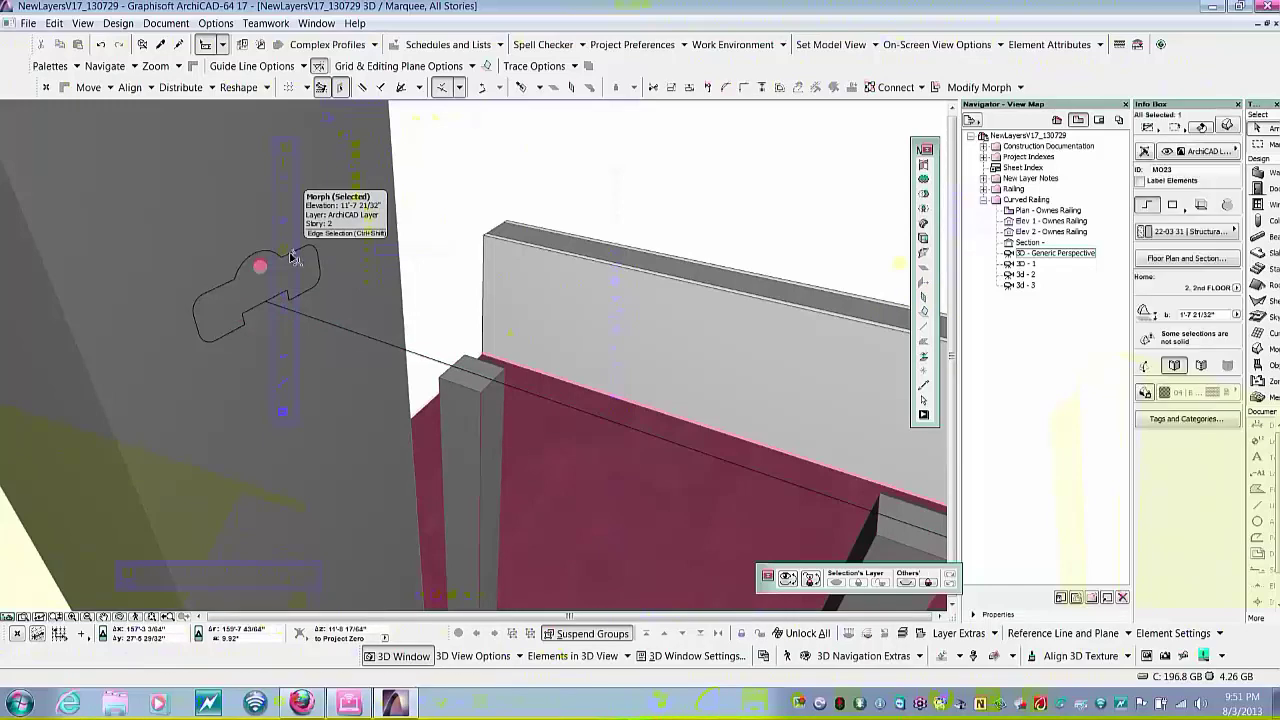
{"action": "left_click", "coordinate": [292, 258]}
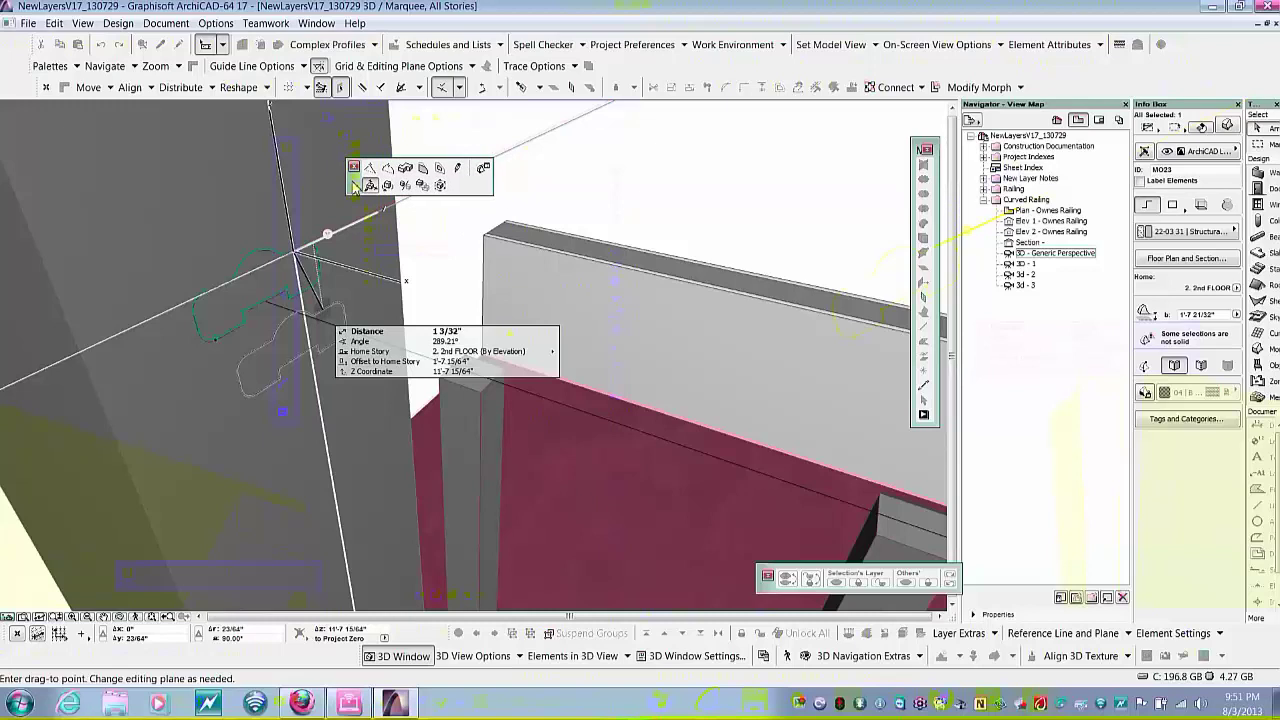
{"action": "left_click", "coordinate": [404, 172]}
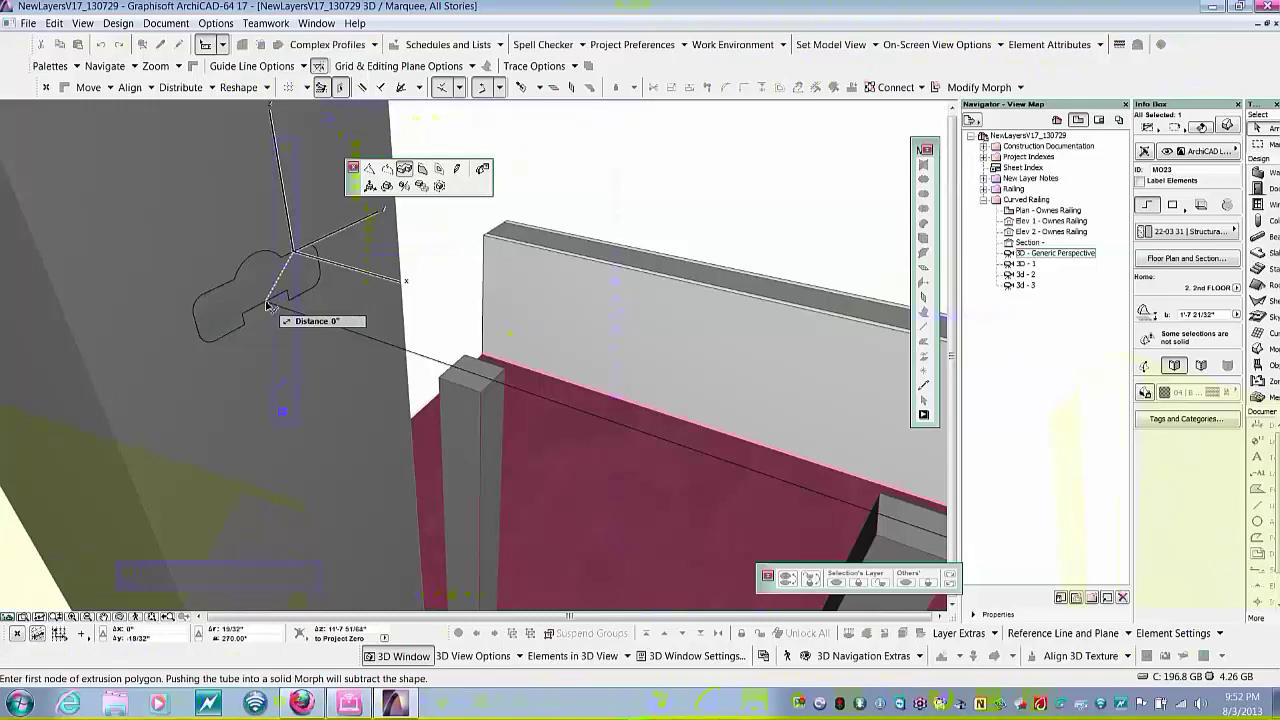
{"action": "left_click", "coordinate": [268, 305]}
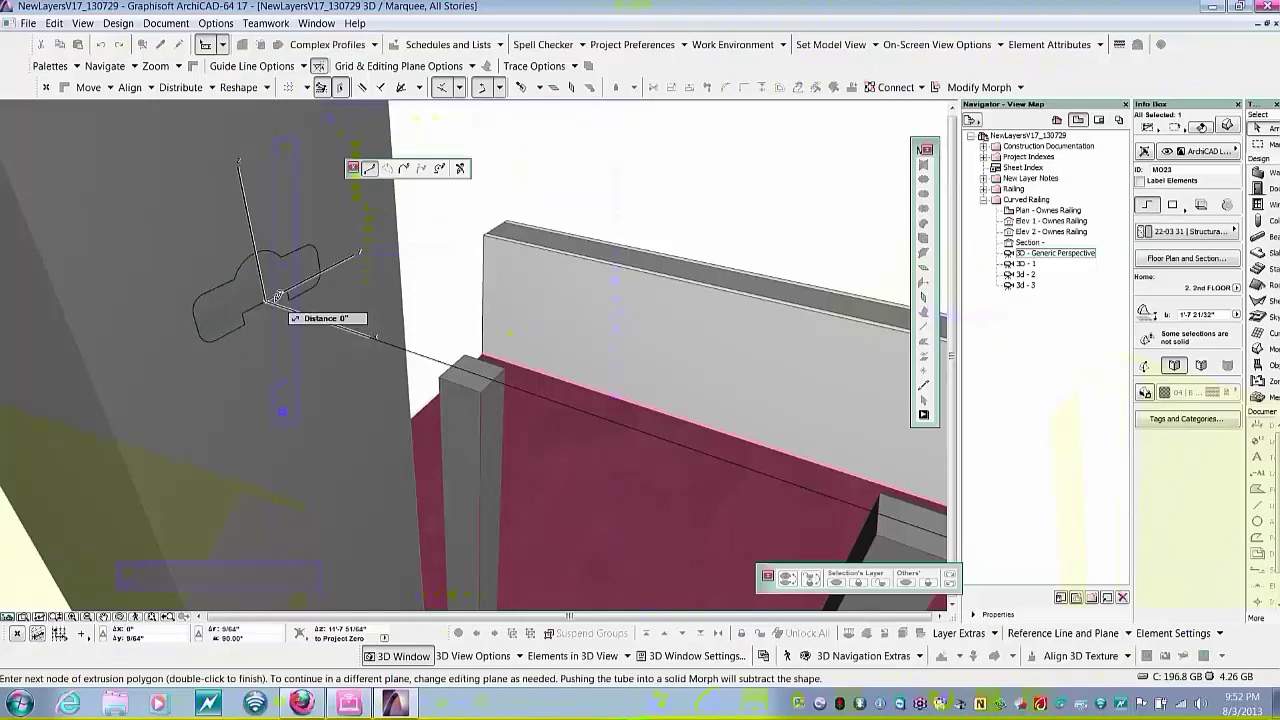
- Extrude the straight handrail segment about 4'-7" along the landing balusters to where the polyline starts to curve
{"action": "scroll", "coordinate": [265, 302], "scroll_direction": "down", "scroll_amount": 4}
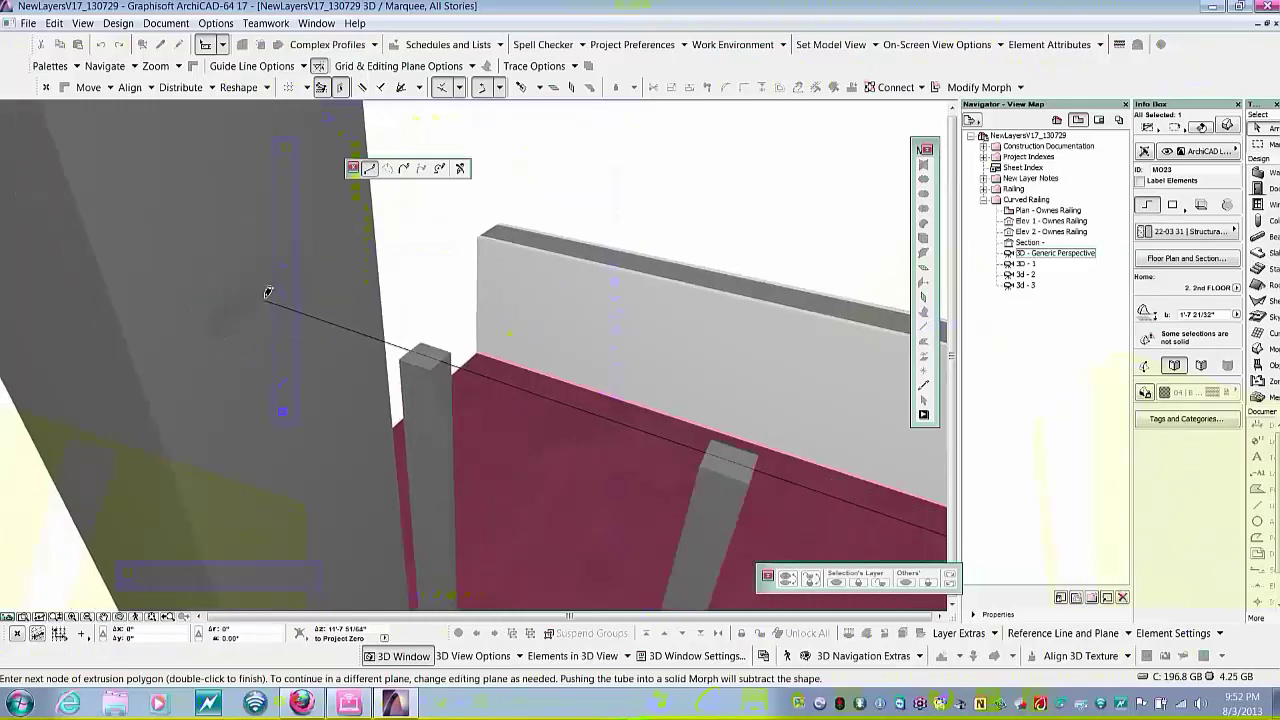
{"action": "scroll", "coordinate": [325, 311], "scroll_direction": "down", "scroll_amount": 2}
{"action": "middle_click_drag", "start_coordinate": [323, 311], "coordinate": [222, 262], "text": "shift"}
{"action": "scroll", "coordinate": [222, 262], "scroll_direction": "down", "scroll_amount": 4}
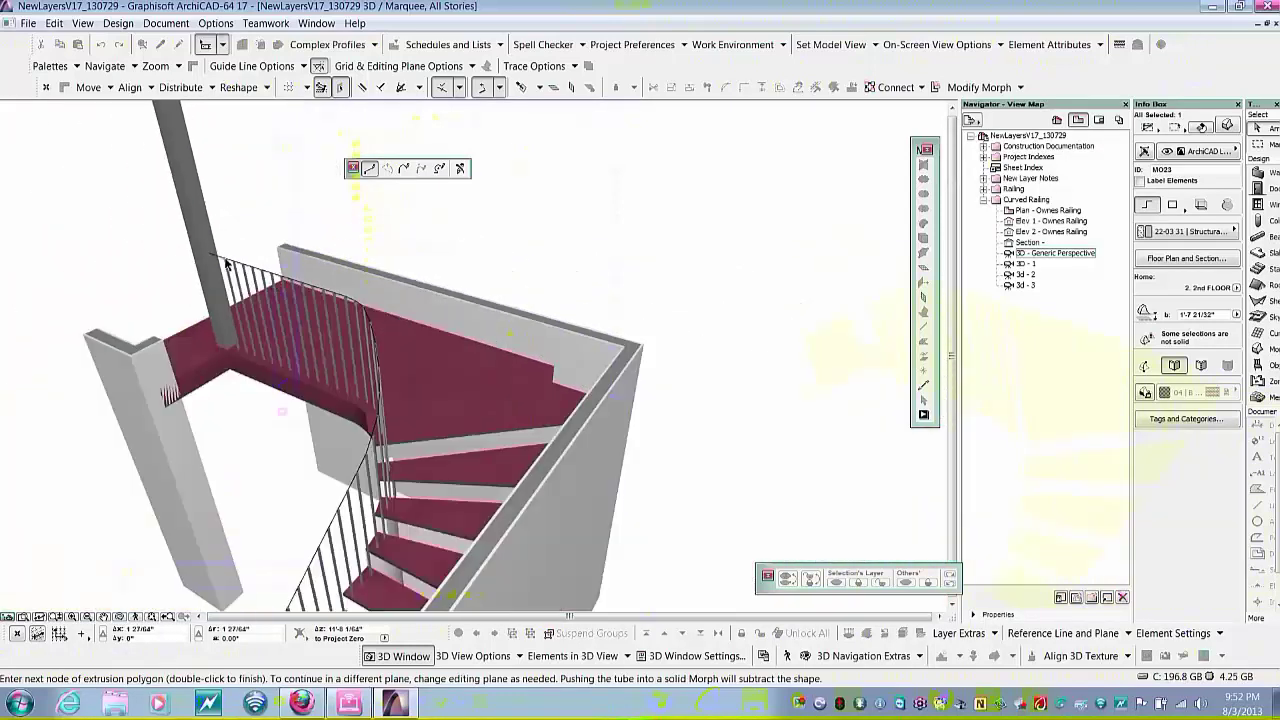
{"action": "scroll", "coordinate": [342, 297], "scroll_direction": "up", "scroll_amount": 5}
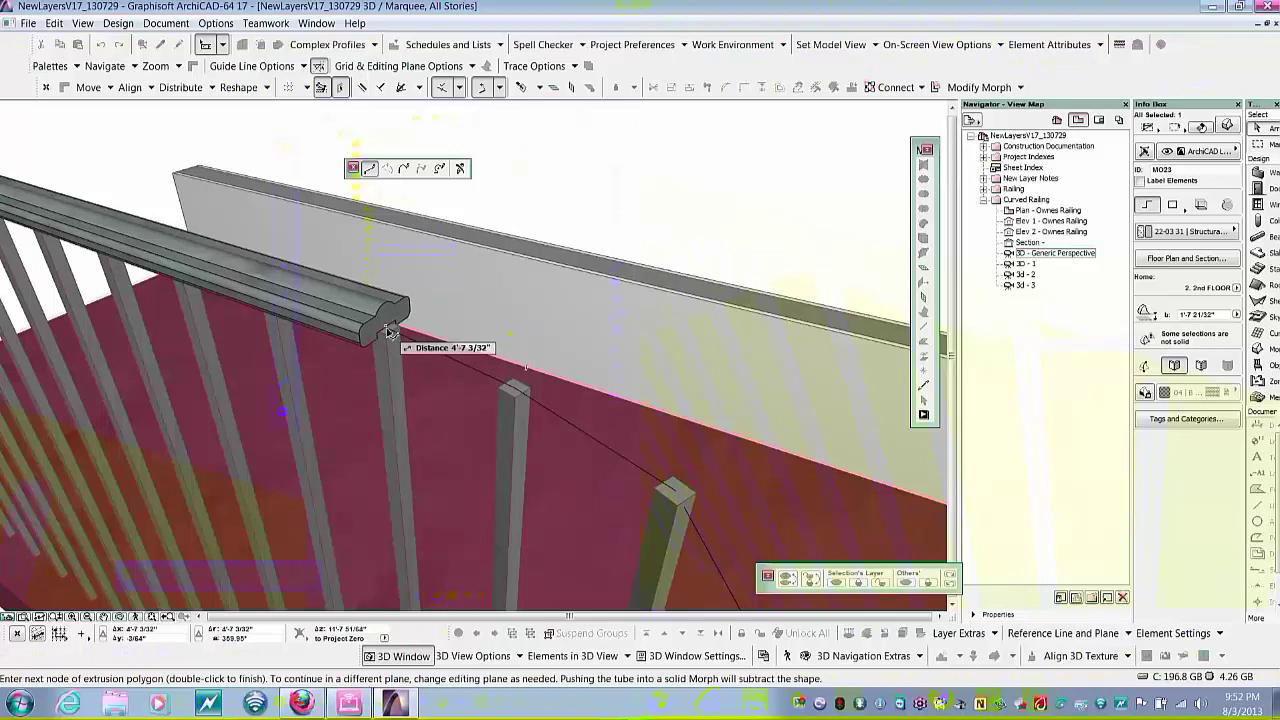
{"action": "left_click", "coordinate": [390, 333]}
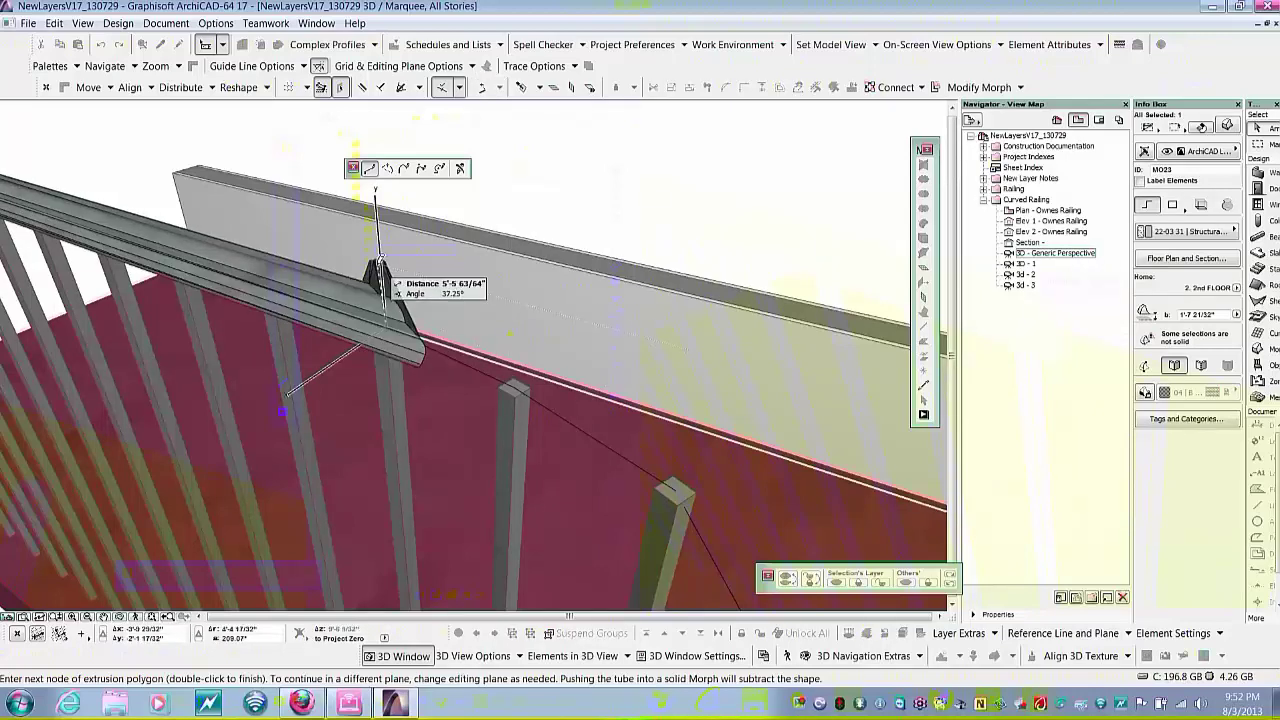
- Switch the tube extrusion to polyarc segments and curve the handrail over the balusters up to the sharp bend at the landing's end
{"action": "left_click", "coordinate": [386, 182]}
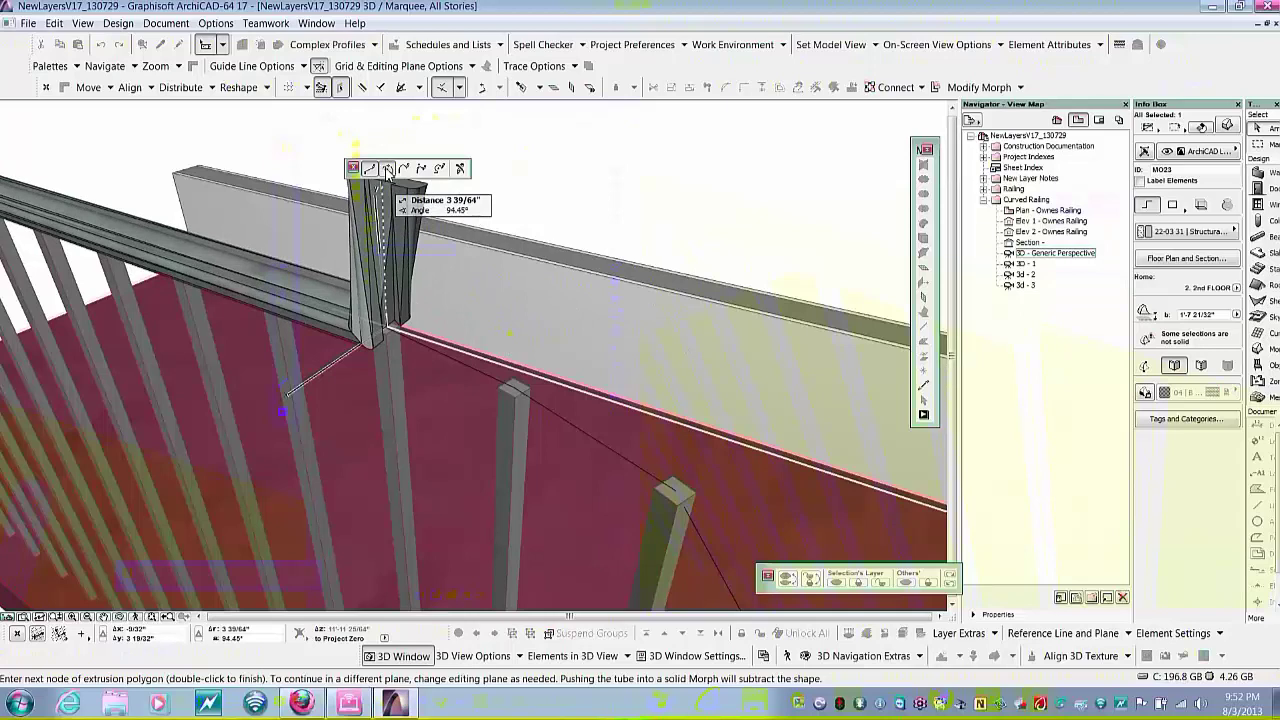
{"action": "left_click", "coordinate": [388, 169]}
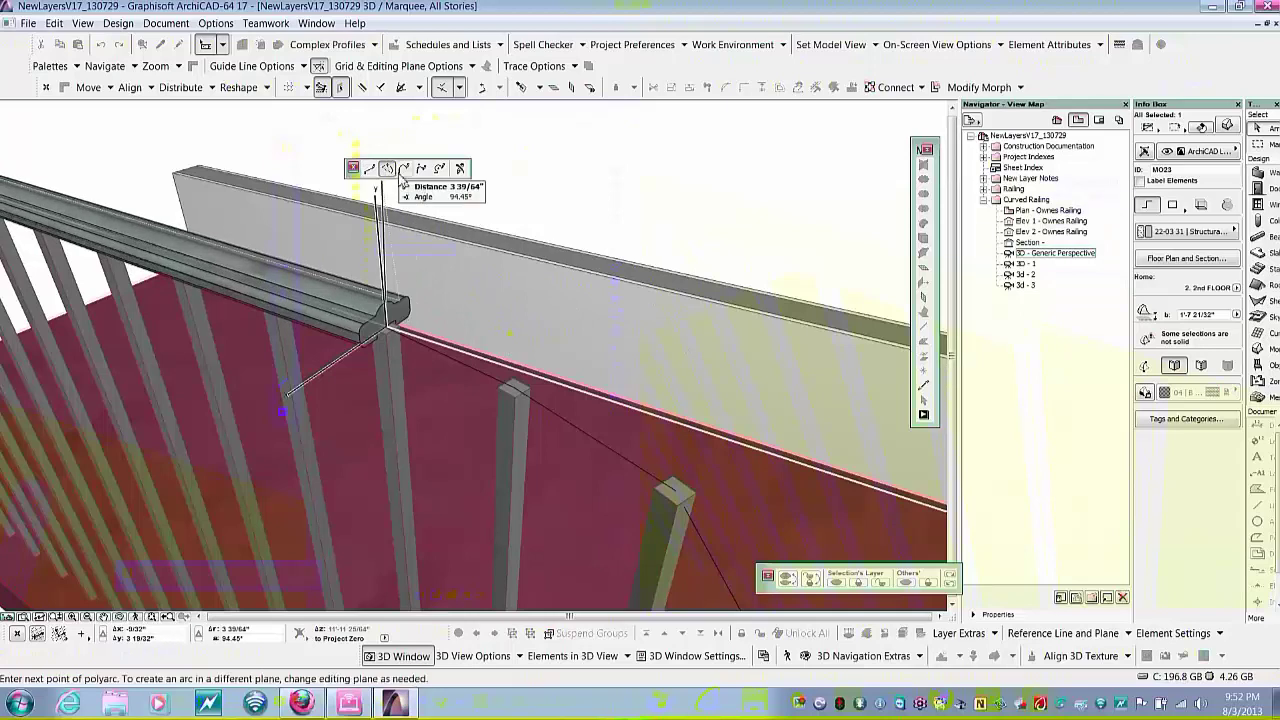
{"action": "left_click", "coordinate": [495, 372]}
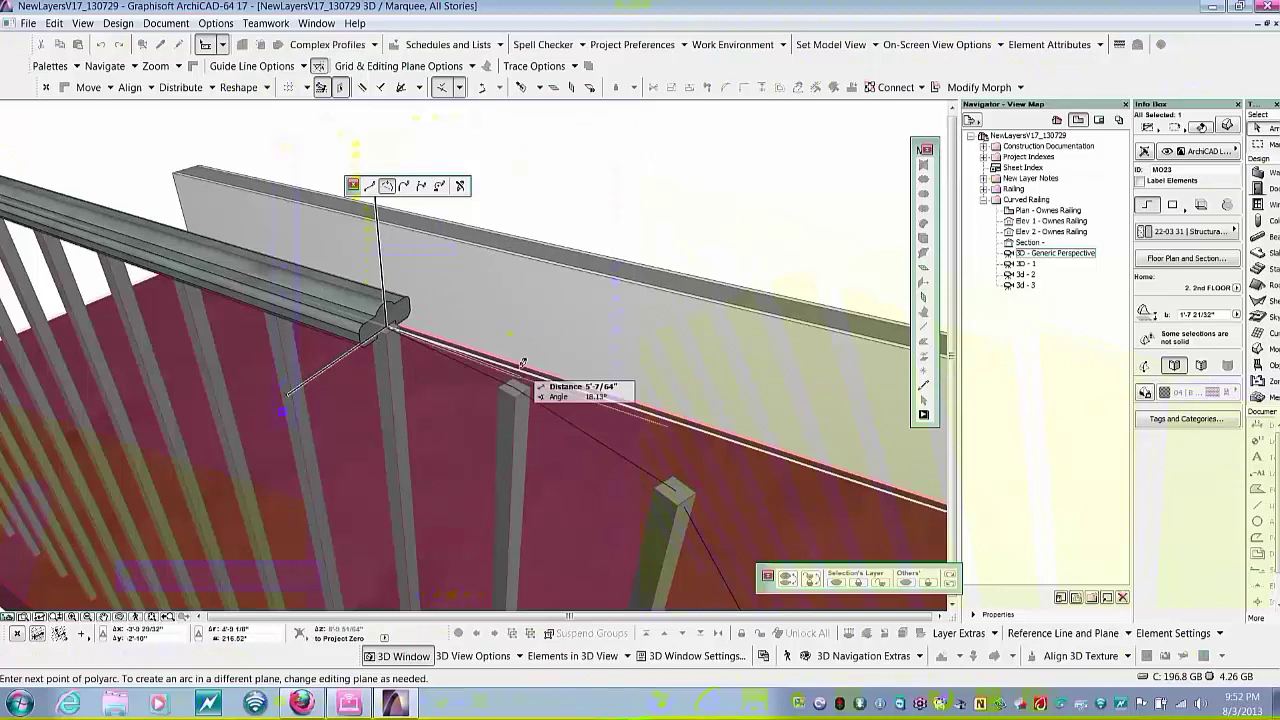
{"action": "left_click", "coordinate": [510, 360]}
{"action": "mouse_move", "coordinate": [494, 374]}
{"action": "middle_mouse_down"}
{"action": "mouse_move", "coordinate": [469, 349]}
{"action": "mouse_move", "coordinate": [492, 358]}
{"action": "middle_mouse_up"}
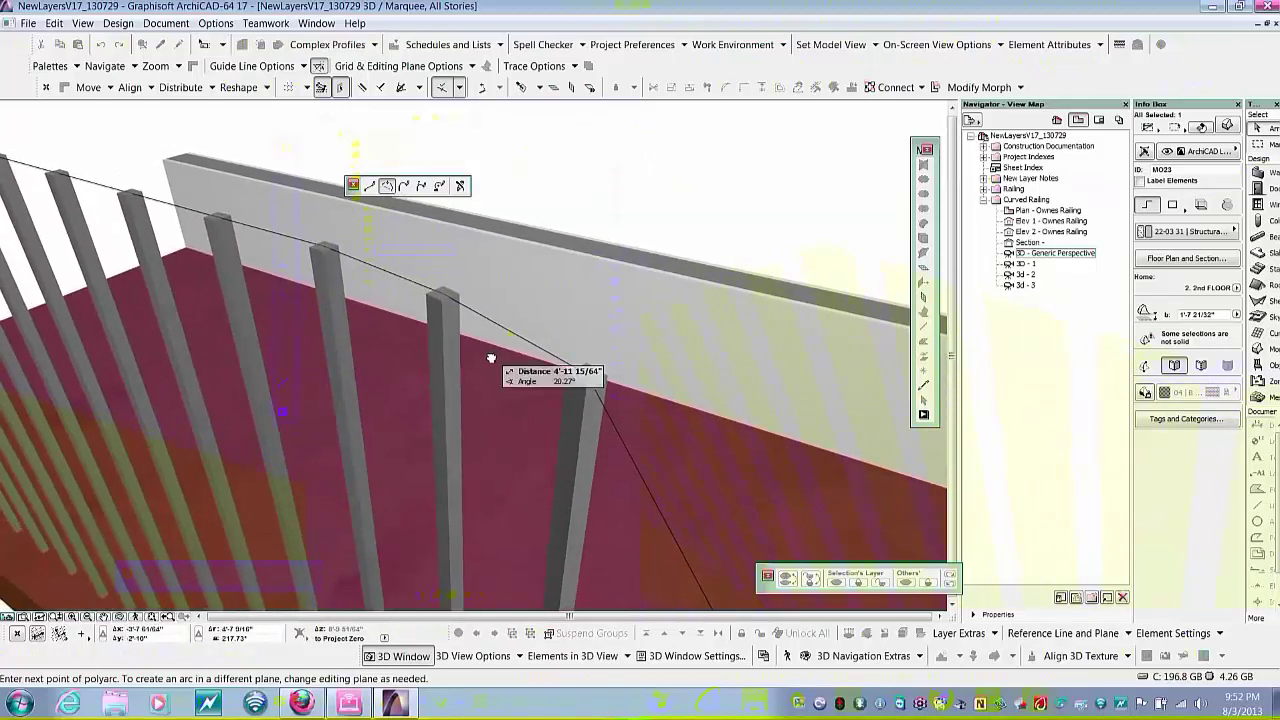
{"action": "left_click", "coordinate": [444, 297]}
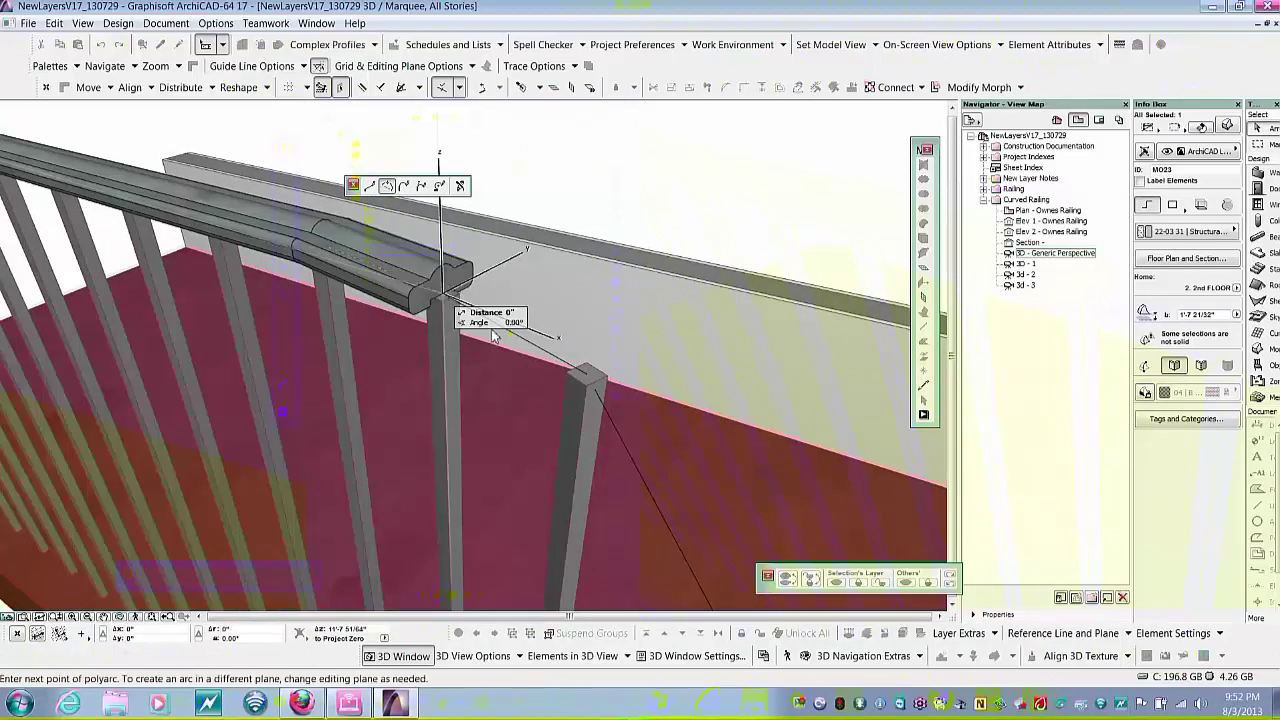
{"action": "left_click", "coordinate": [590, 372]}
- Extend the curved handrail about 4 29/32" around the sharp bend to the top of the next baluster
{"action": "scroll", "coordinate": [590, 372], "scroll_direction": "down", "scroll_amount": 5}
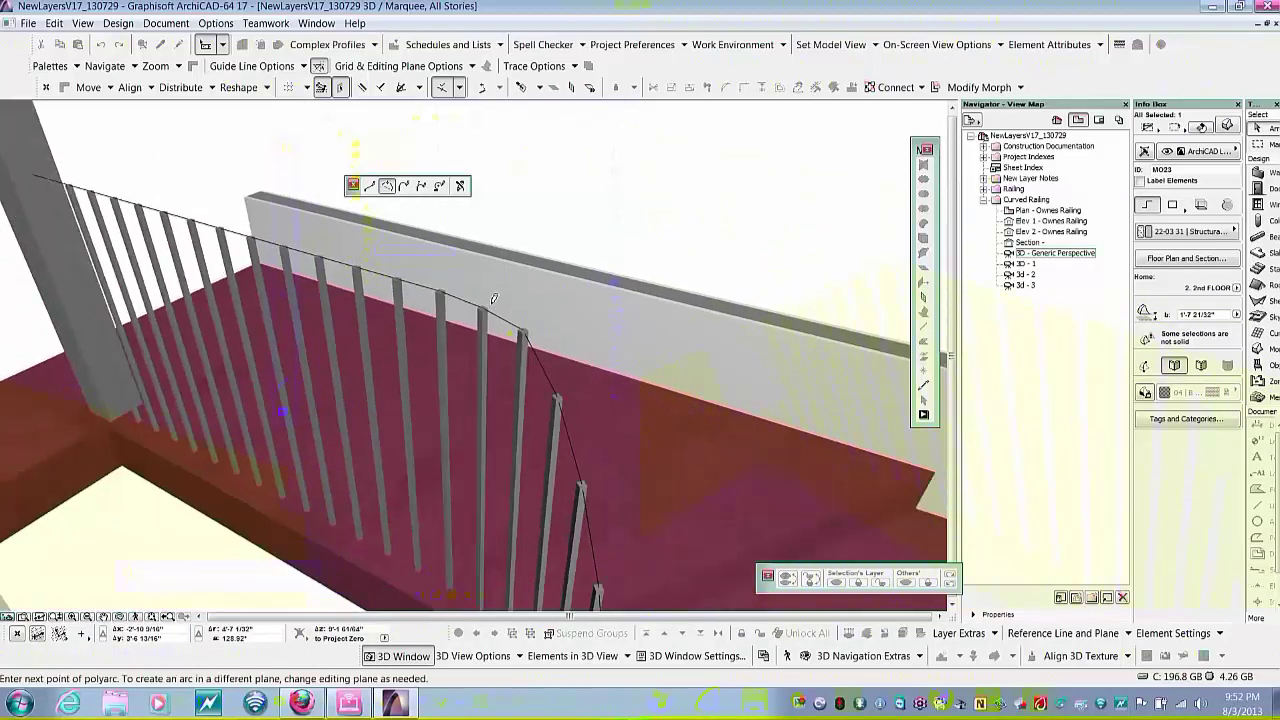
{"action": "scroll", "coordinate": [553, 409], "scroll_direction": "up", "scroll_amount": 4}
{"action": "scroll", "coordinate": [551, 410], "scroll_direction": "down", "scroll_amount": 4}
{"action": "scroll", "coordinate": [560, 390], "scroll_direction": "up", "scroll_amount": 4}
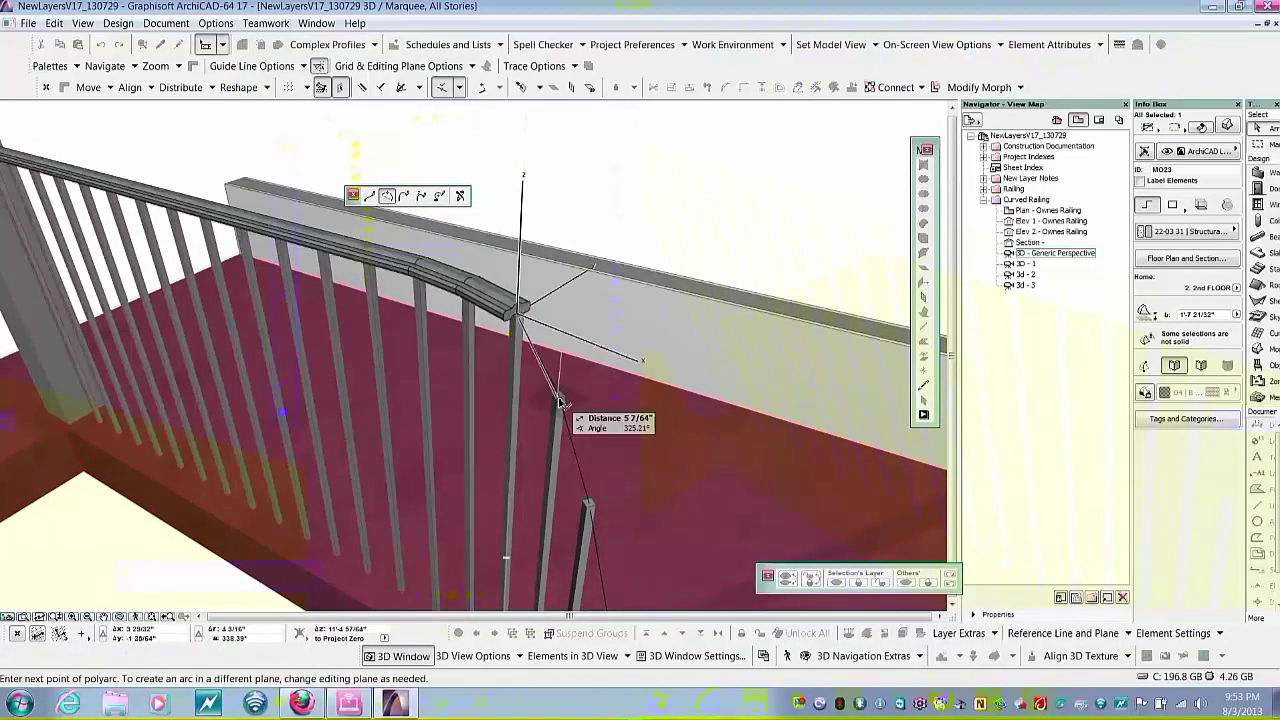
{"action": "scroll", "coordinate": [560, 388], "scroll_direction": "up", "scroll_amount": 4}
{"action": "scroll", "coordinate": [553, 372], "scroll_direction": "down", "scroll_amount": 2}
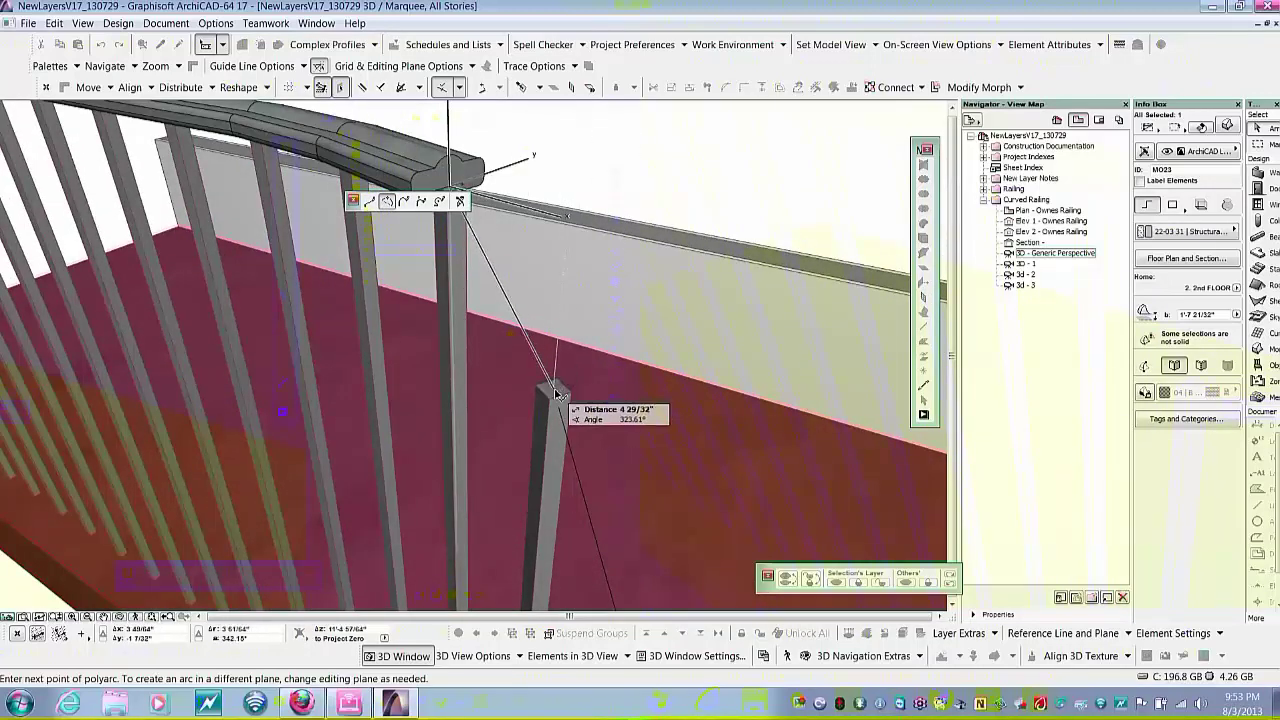
{"action": "left_click", "coordinate": [558, 393]}
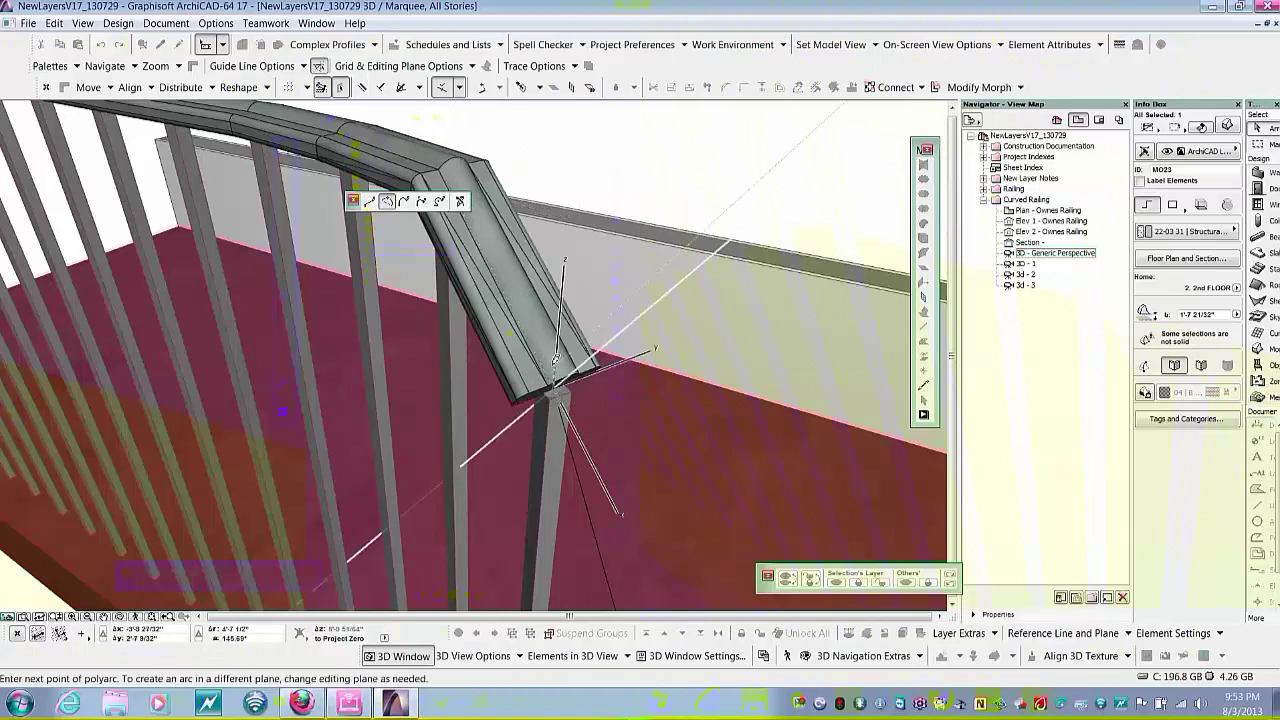
- Continue the curved handrail over the next three baluster tops past the sharp bend, in segments of about 5 5/8", 6 3/8" and 6 7/16"
{"action": "scroll", "coordinate": [570, 410], "scroll_direction": "down", "scroll_amount": 3}
{"action": "scroll", "coordinate": [577, 442], "scroll_direction": "down", "scroll_amount": 1}
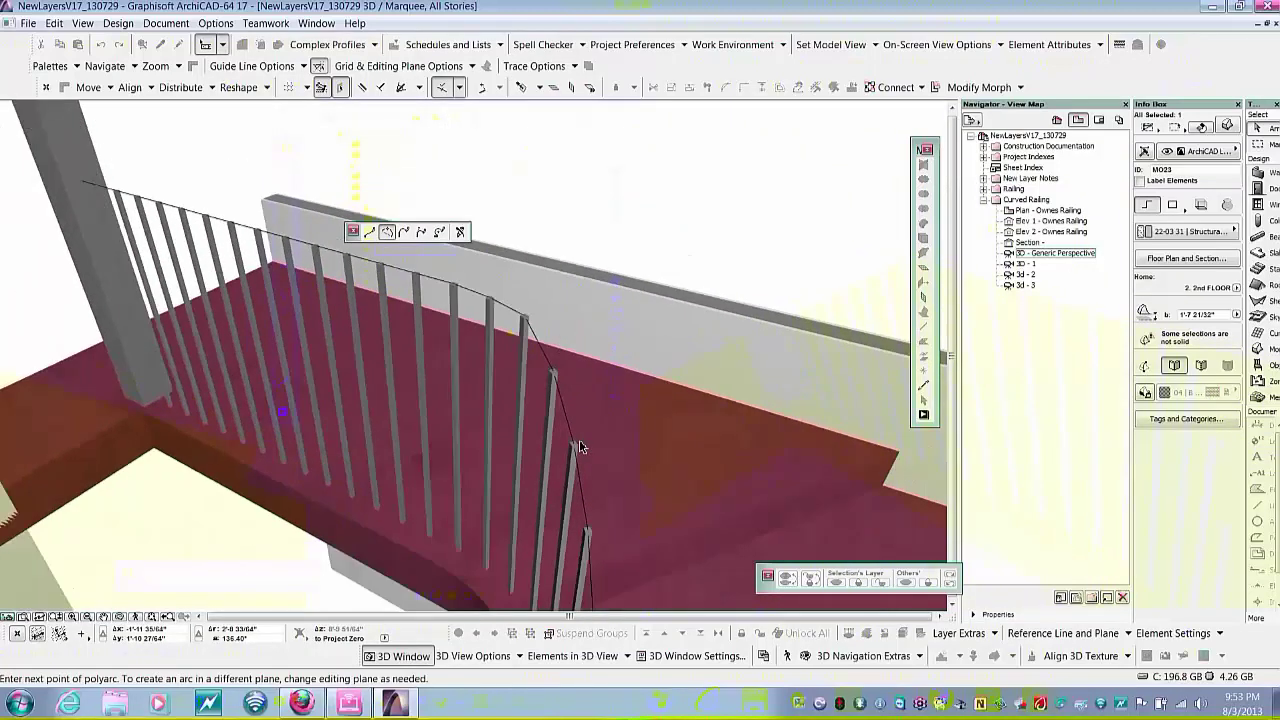
{"action": "scroll", "coordinate": [577, 443], "scroll_direction": "up", "scroll_amount": 2}
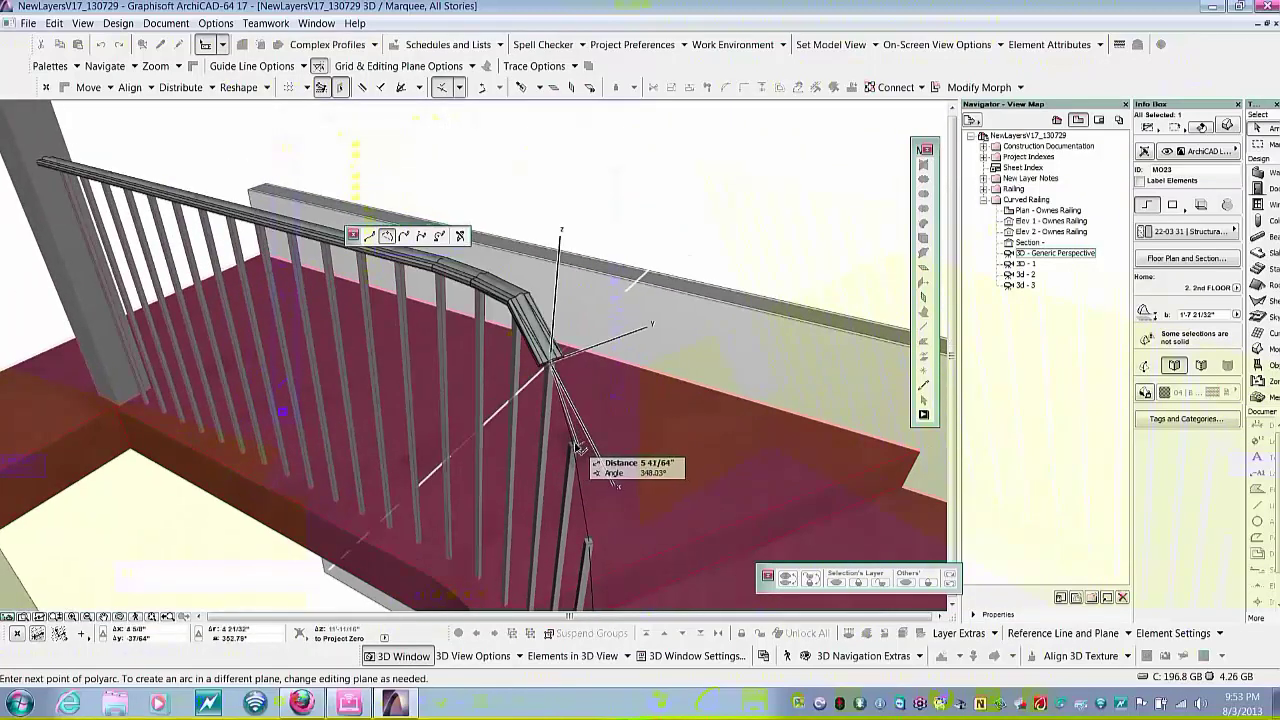
{"action": "scroll", "coordinate": [575, 447], "scroll_direction": "up", "scroll_amount": 3}
{"action": "left_click", "coordinate": [573, 447]}
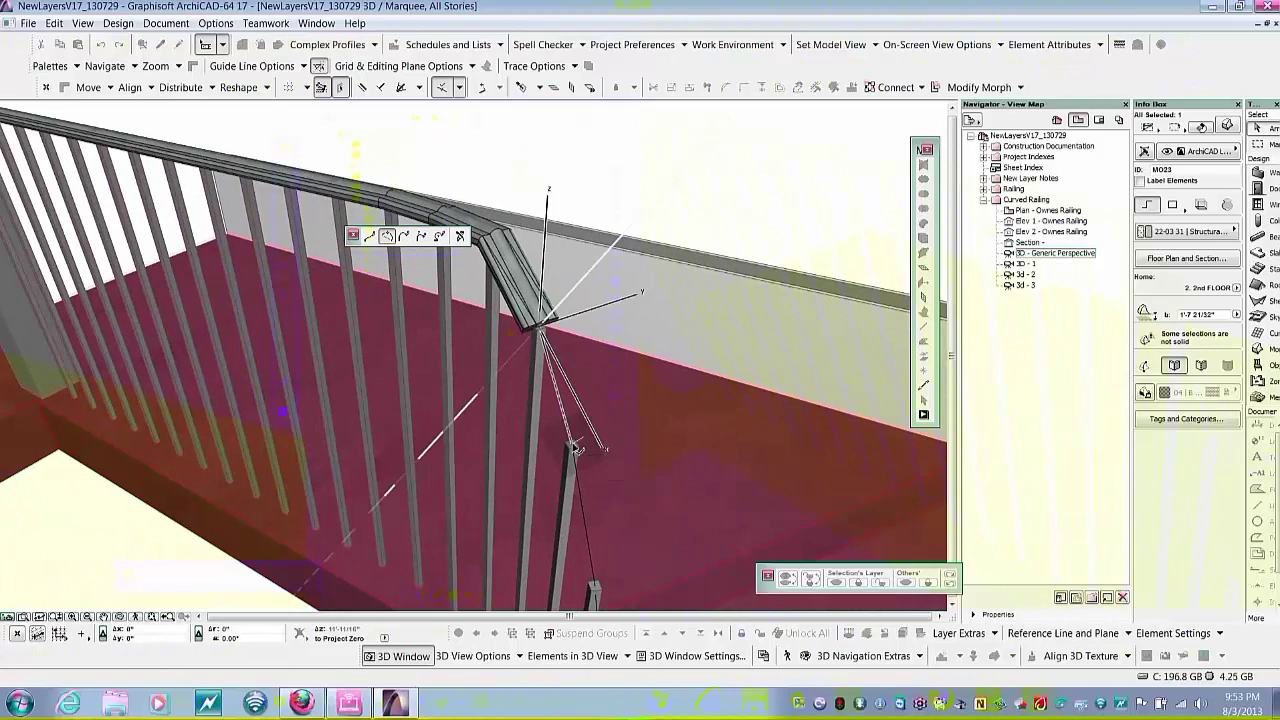
{"action": "middle_click_drag", "start_coordinate": [600, 523], "coordinate": [569, 449]}
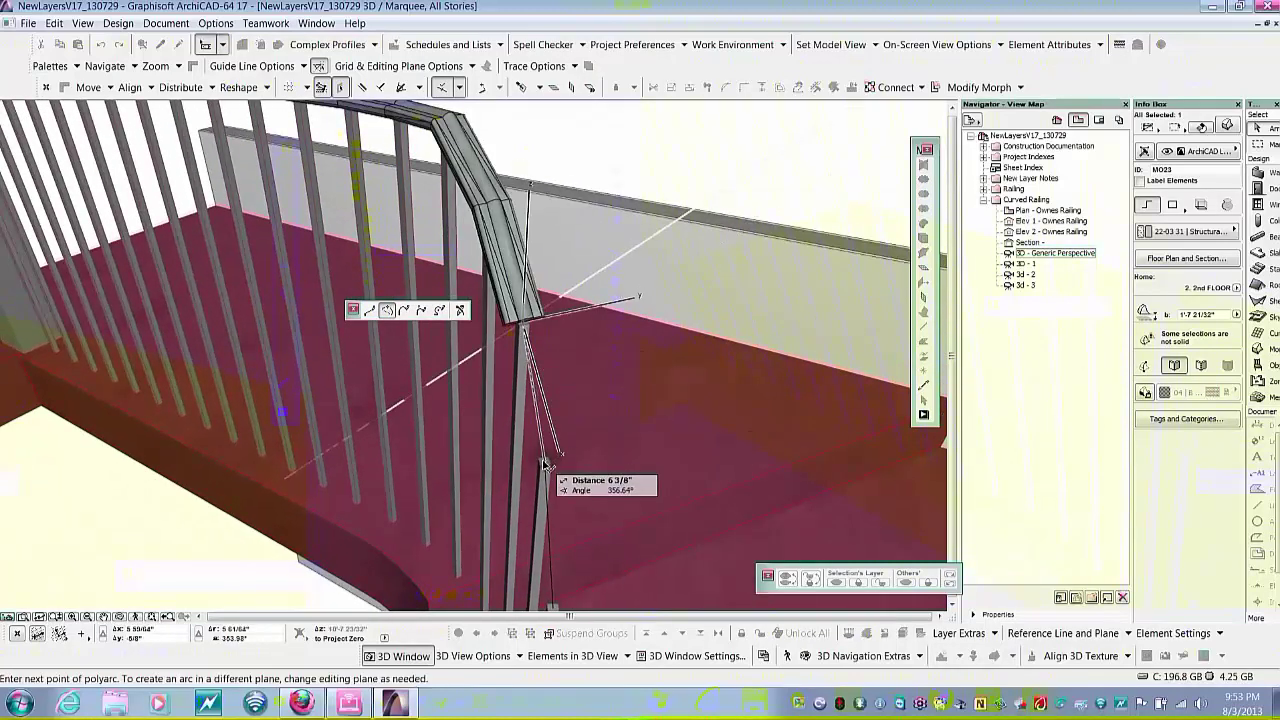
{"action": "left_click", "coordinate": [545, 463]}
{"action": "middle_click_drag", "start_coordinate": [541, 598], "coordinate": [573, 454]}
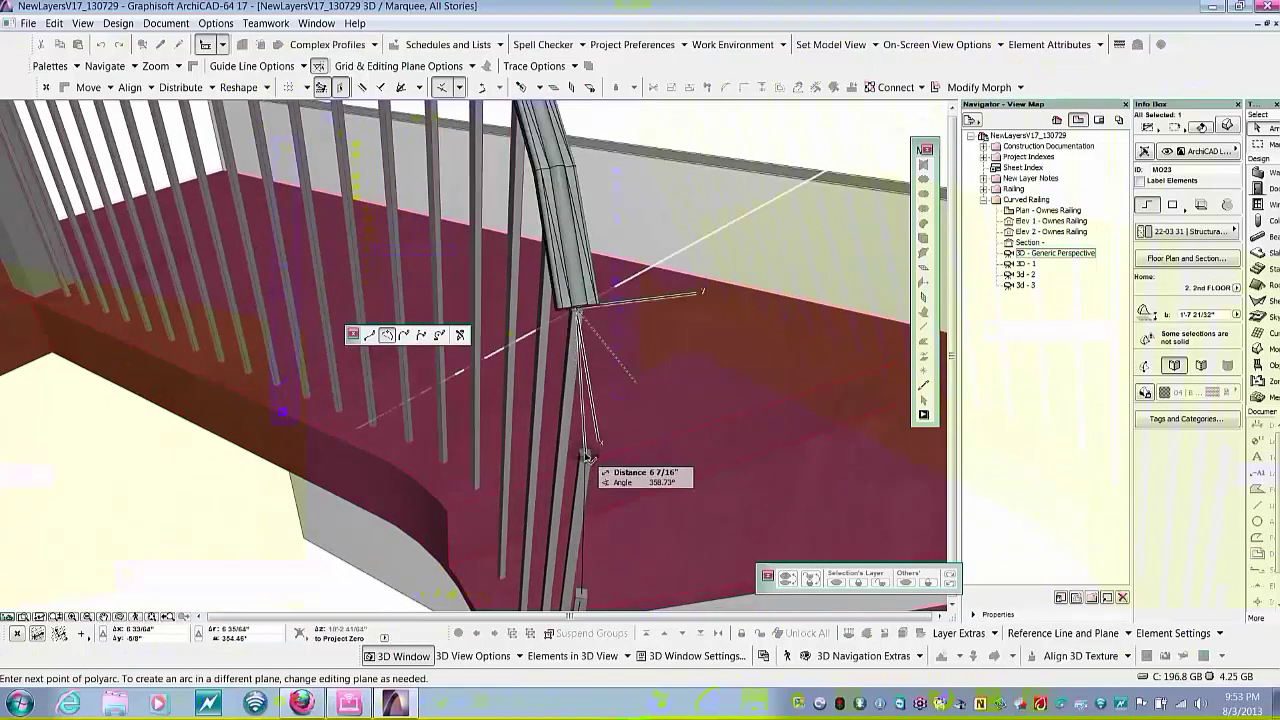
{"action": "left_click", "coordinate": [588, 458]}
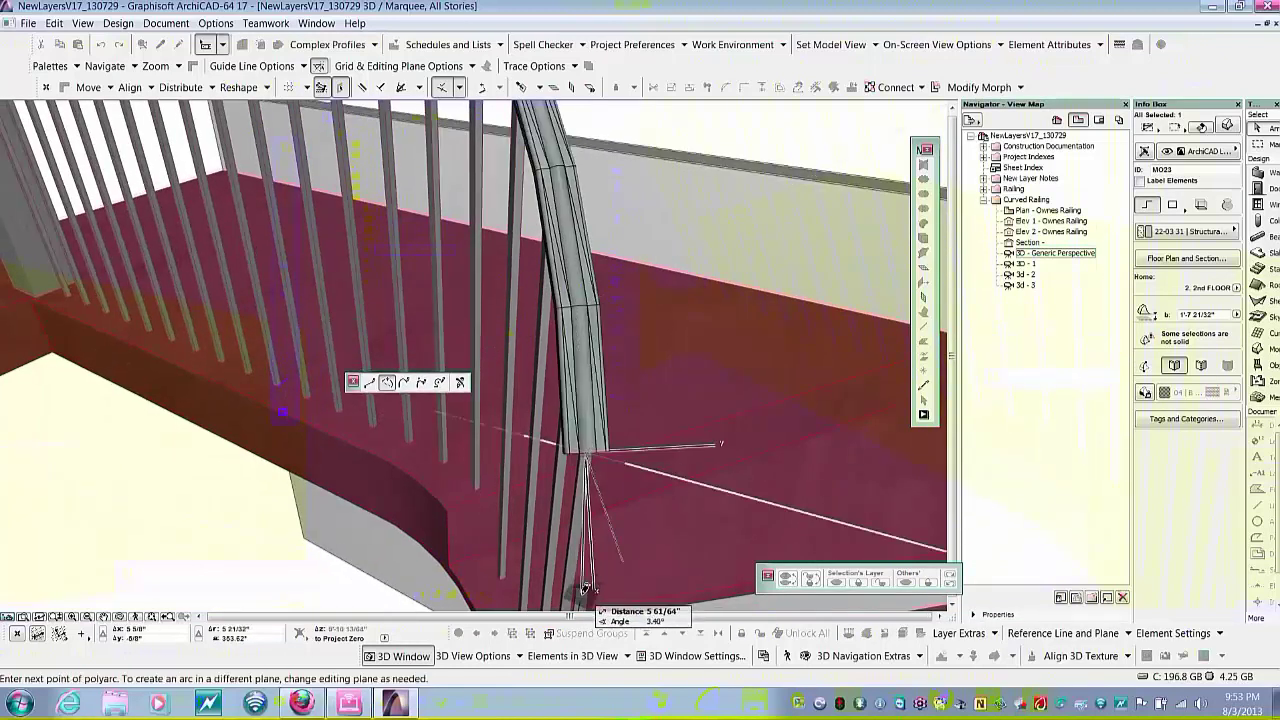
- Extend the curved handrail over the next baluster tops above the uppermost winder treads, ending with a segment of about 5"
{"action": "middle_click_drag", "start_coordinate": [588, 590], "coordinate": [603, 463], "text": "shift"}
{"action": "middle_click_drag", "start_coordinate": [596, 522], "coordinate": [550, 385], "text": "shift"}
{"action": "left_click", "coordinate": [598, 537]}
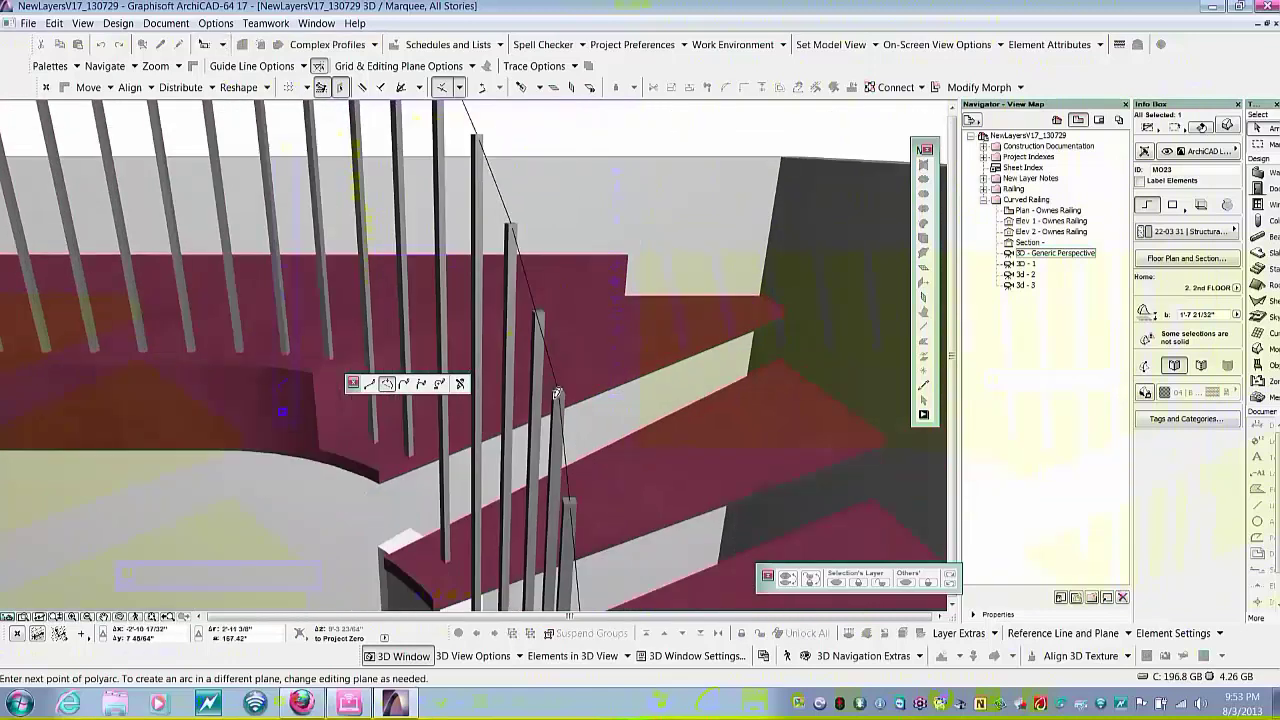
{"action": "left_click", "coordinate": [557, 393]}
{"action": "mouse_move", "coordinate": [566, 474]}
{"action": "middle_mouse_down", "text": "shift"}
{"action": "mouse_move", "coordinate": [569, 522]}
{"action": "mouse_move", "coordinate": [571, 493]}
{"action": "middle_mouse_up", "text": "shift"}
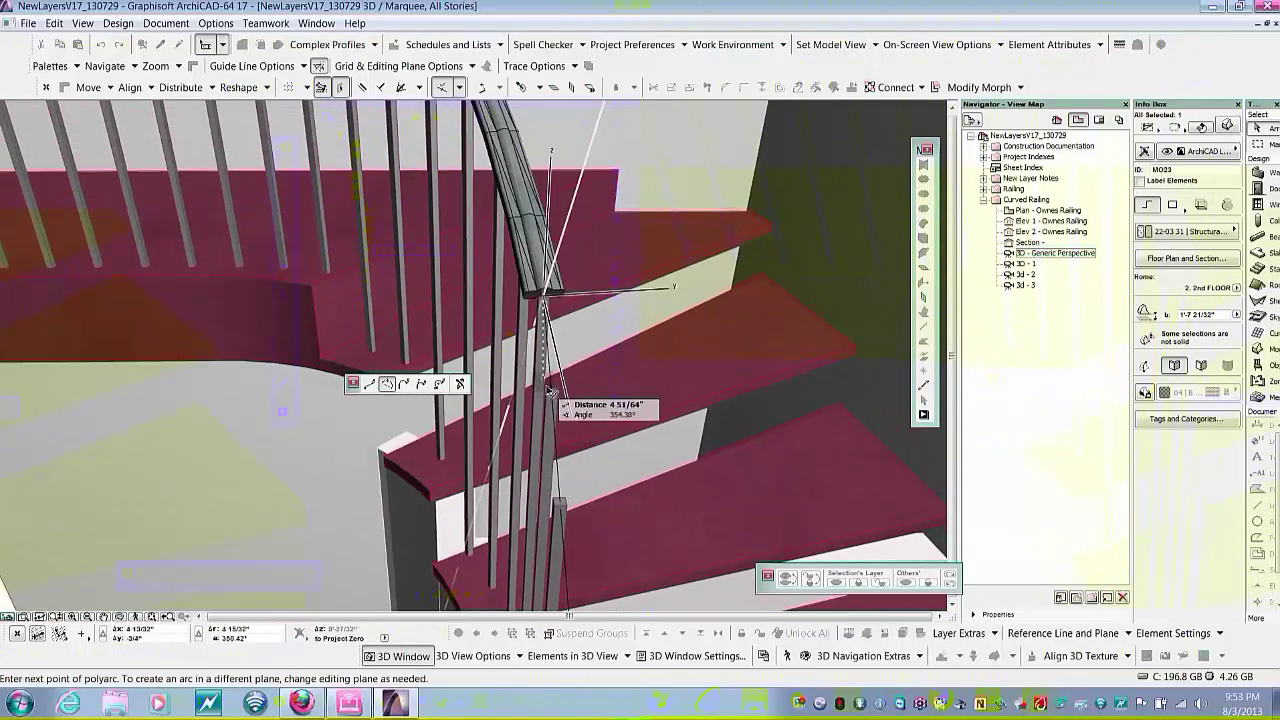
{"action": "middle_click_drag", "start_coordinate": [549, 390], "coordinate": [557, 393], "text": "shift"}
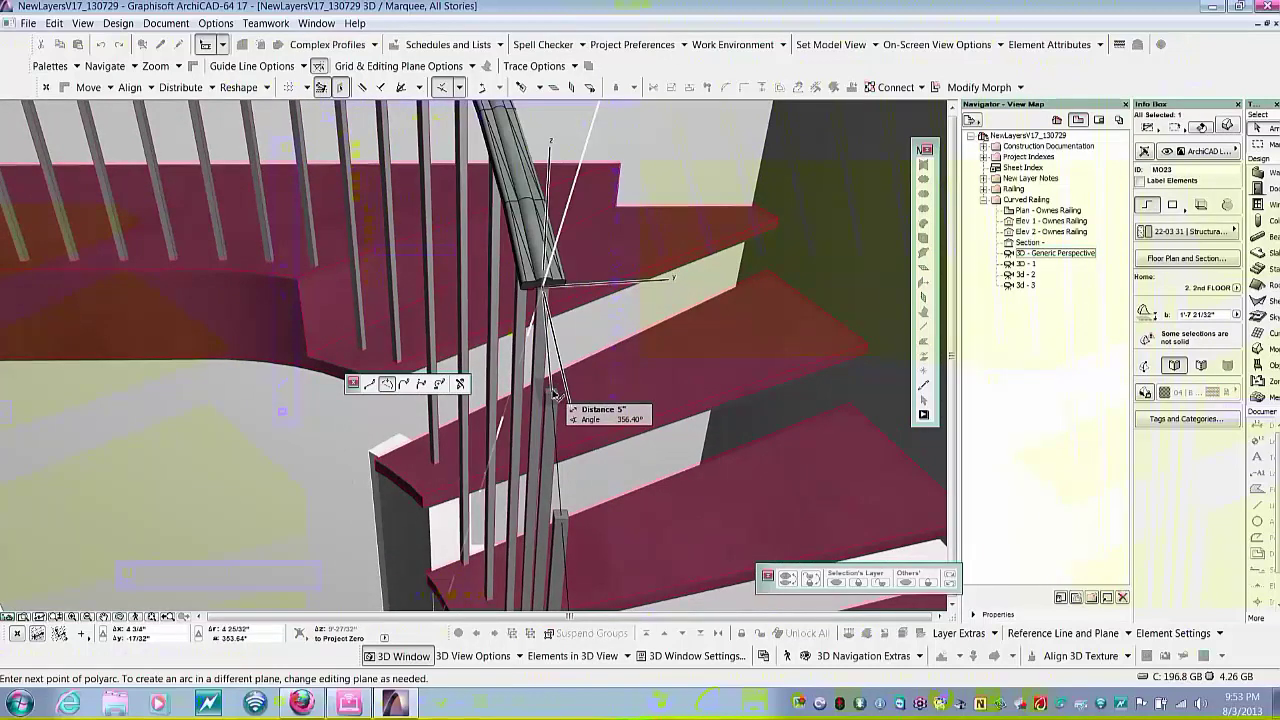
{"action": "left_click", "coordinate": [553, 390]}
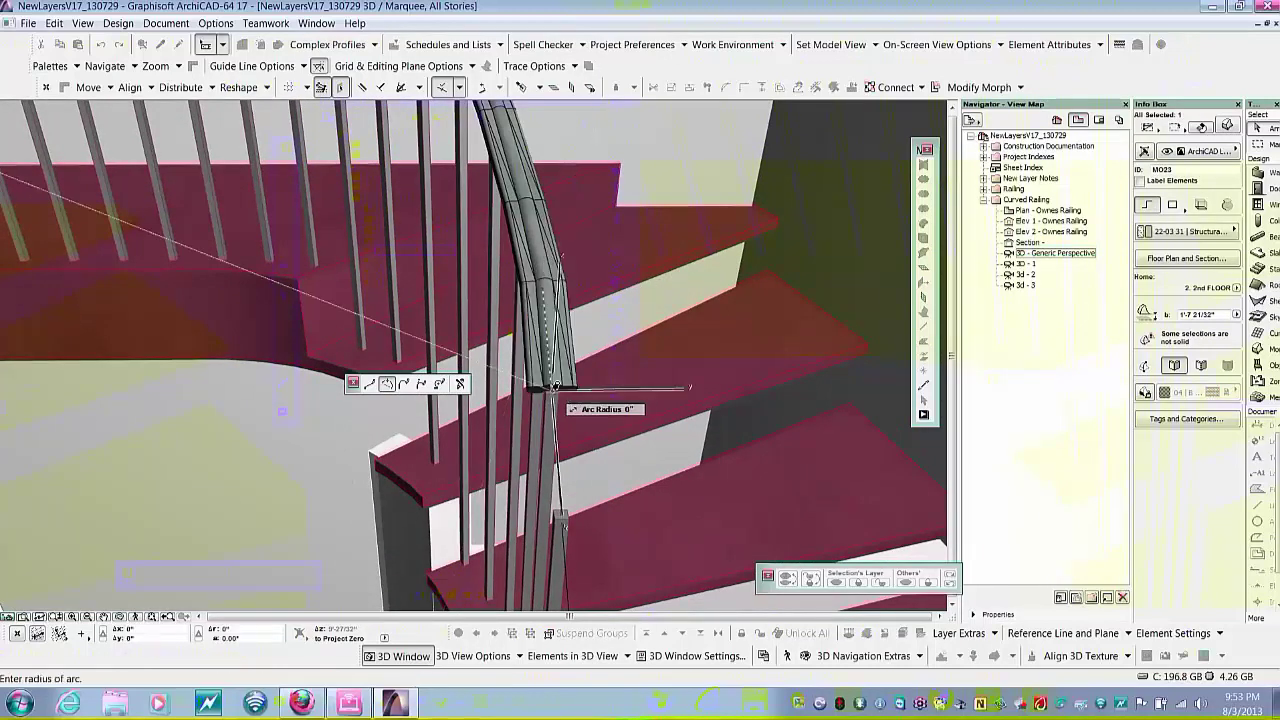
- Carry the curved handrail further down the winder treads along the baluster tops, ending with a segment of about 4 59/64"
{"action": "left_click", "coordinate": [563, 513]}
{"action": "middle_click_drag", "start_coordinate": [547, 411], "coordinate": [554, 414], "text": "shift"}
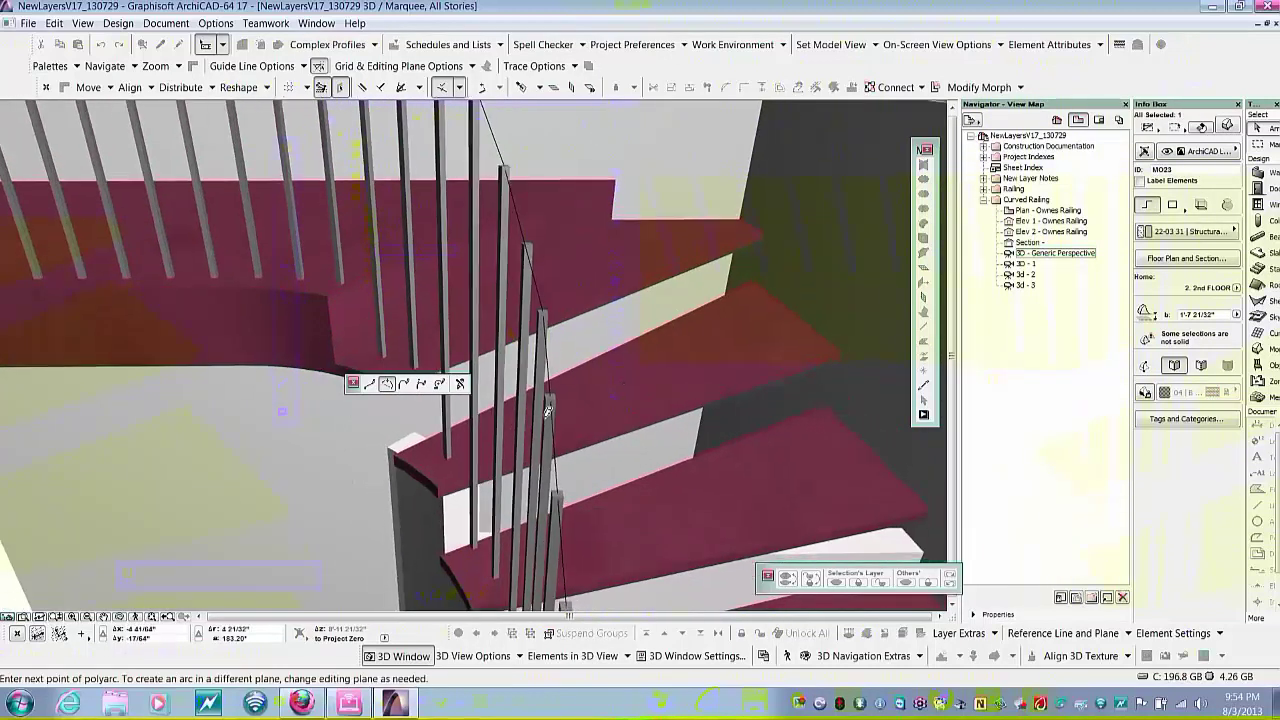
{"action": "middle_click_drag", "start_coordinate": [541, 500], "coordinate": [552, 528], "text": "shift"}
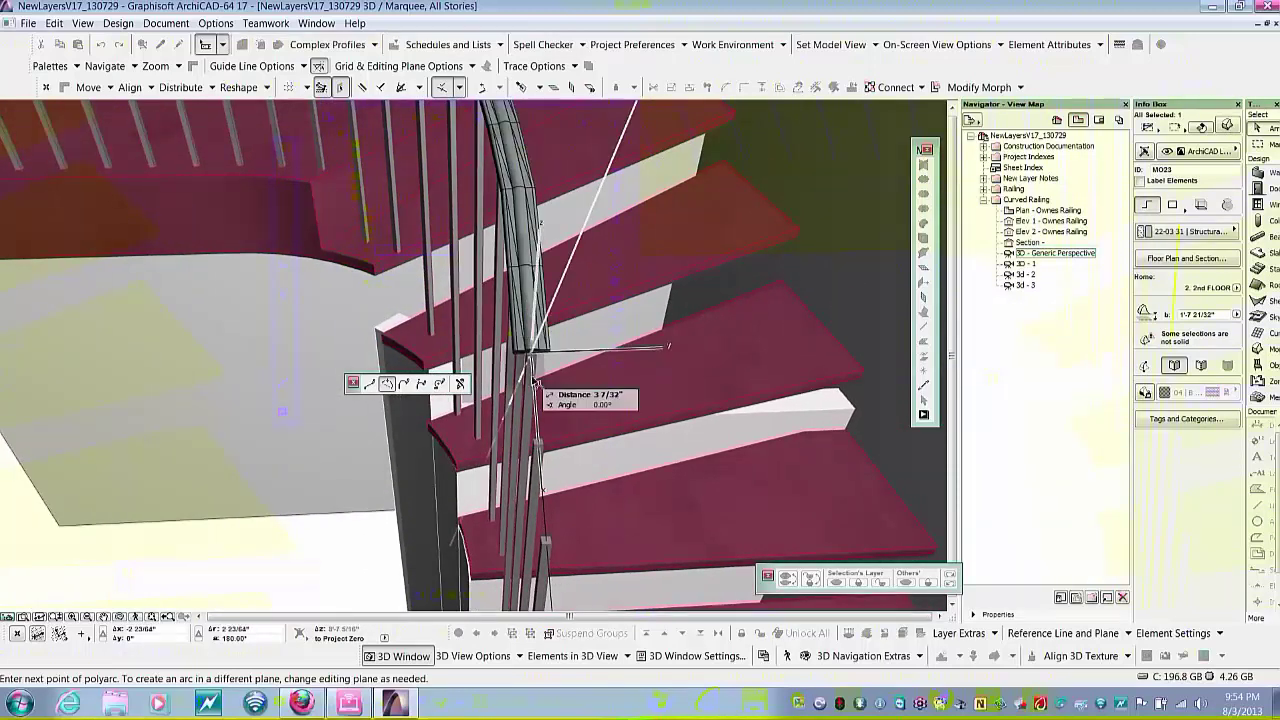
{"action": "middle_click_drag", "start_coordinate": [545, 432], "coordinate": [548, 437], "text": "shift"}
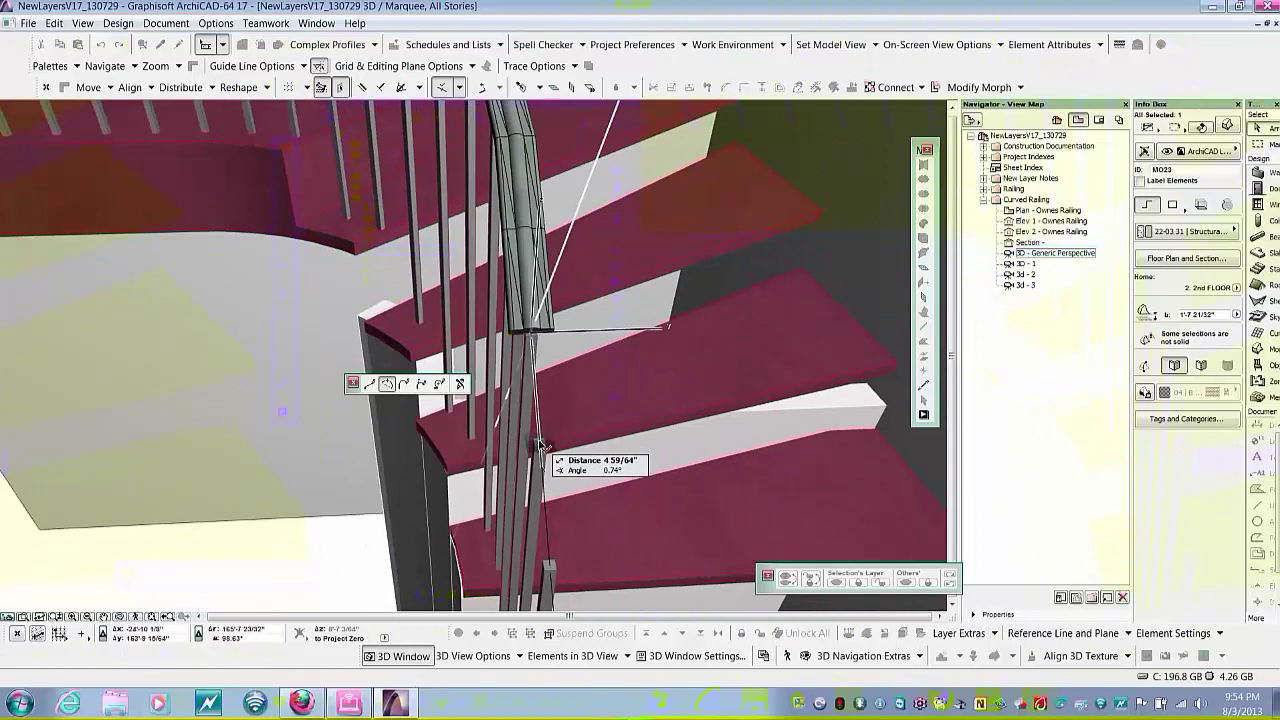
{"action": "left_click", "coordinate": [541, 445]}
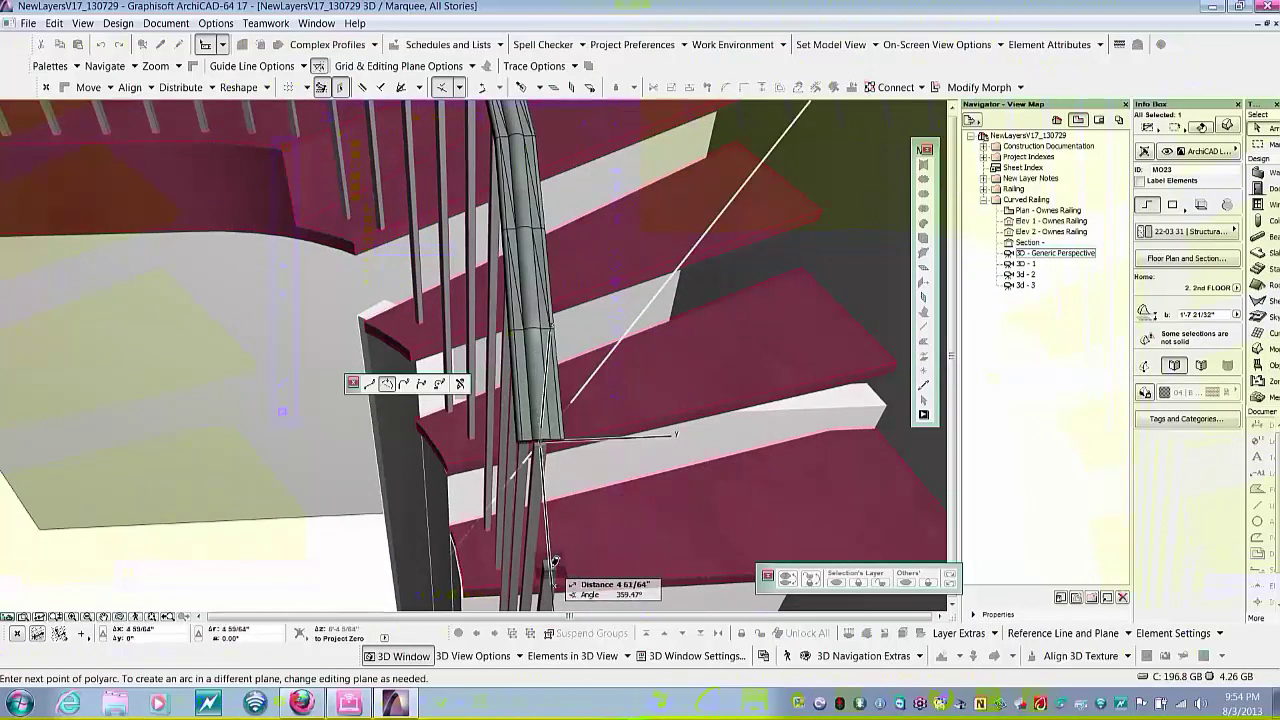
- Finish the handrail's upper curve at the baluster where the polyline straightens, with a last segment of about 4 47/64"
{"action": "middle_click_drag", "start_coordinate": [556, 562], "coordinate": [591, 497], "text": "shift"}
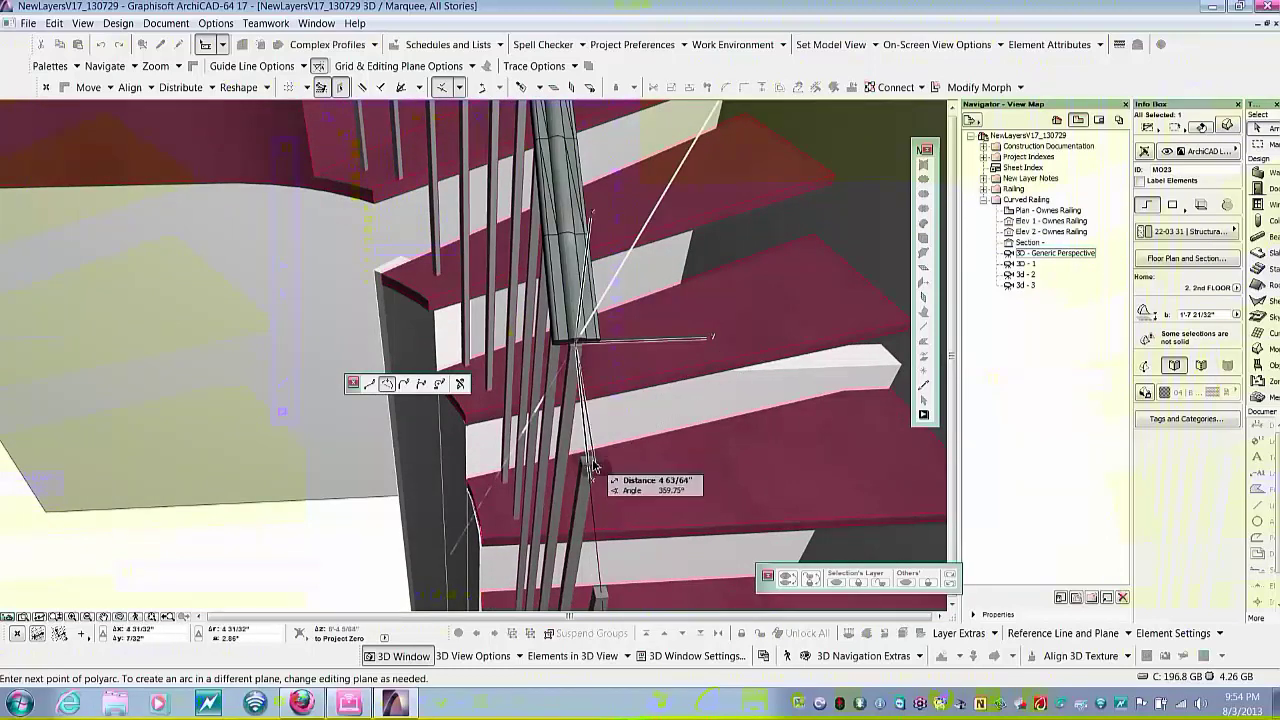
{"action": "middle_click_drag", "start_coordinate": [590, 480], "coordinate": [647, 377], "text": "shift"}
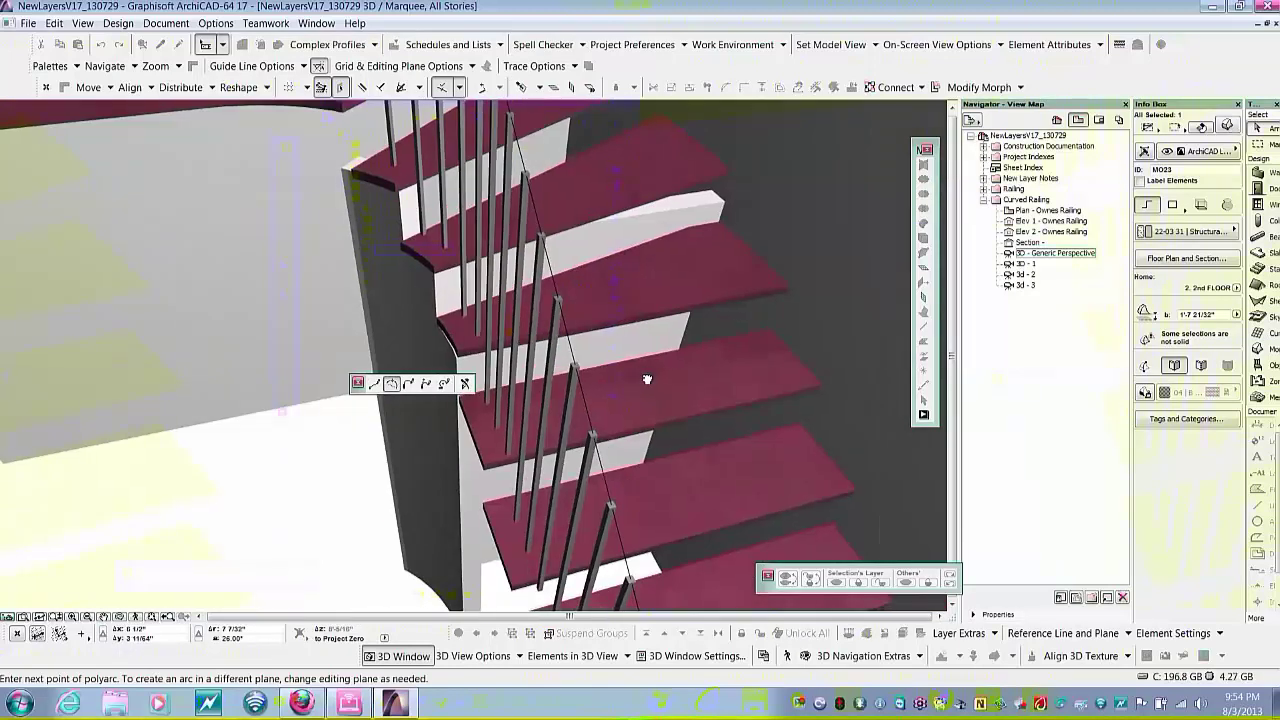
{"action": "scroll", "coordinate": [565, 295], "scroll_direction": "up", "scroll_amount": 3}
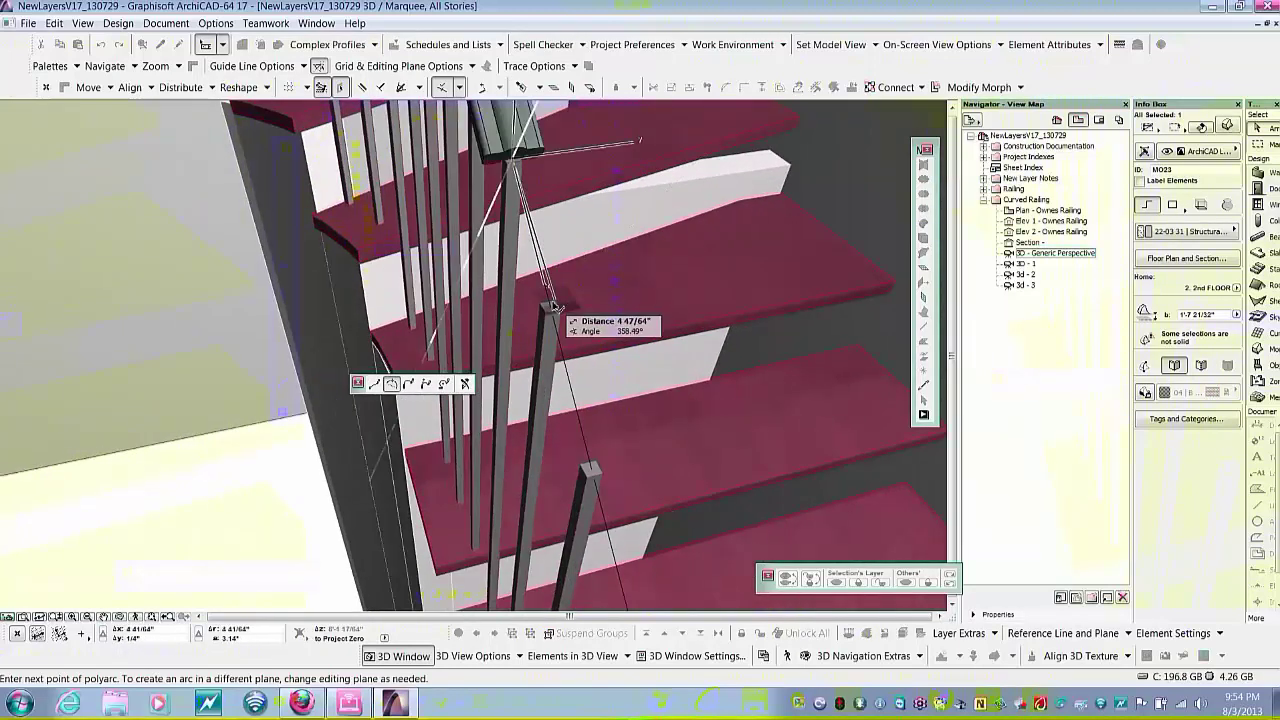
{"action": "left_click", "coordinate": [553, 304]}
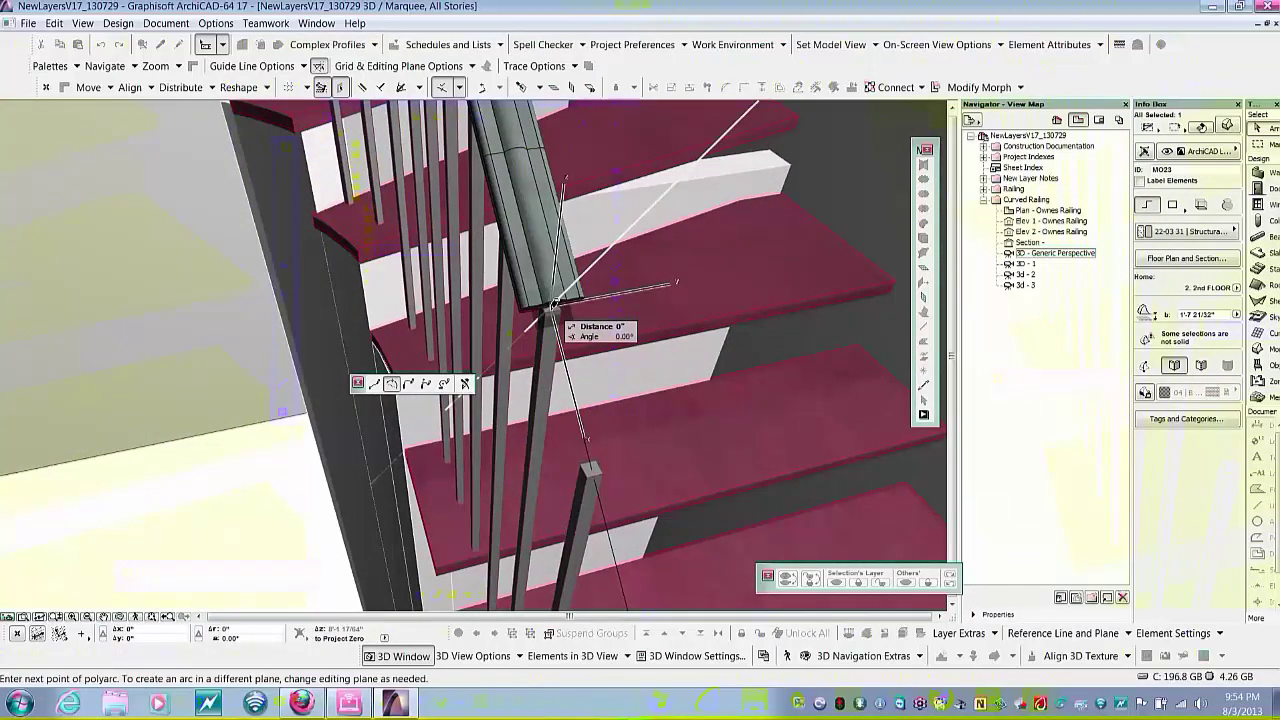
- Switch to straight segments and extrude the handrail about 5'-5 5/8" down the straight flight to where the polyline curves again
{"action": "middle_click_drag", "start_coordinate": [553, 304], "coordinate": [605, 338], "text": "shift"}
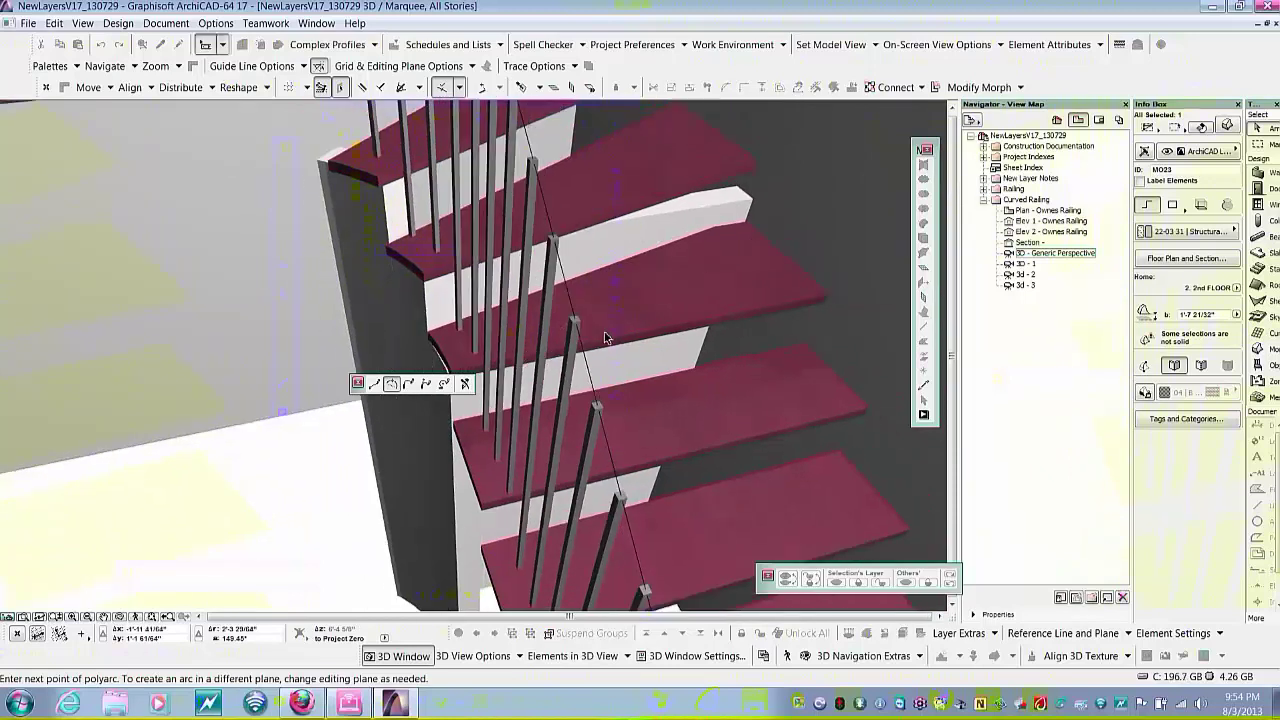
{"action": "scroll", "coordinate": [605, 337], "scroll_direction": "down", "scroll_amount": 2}
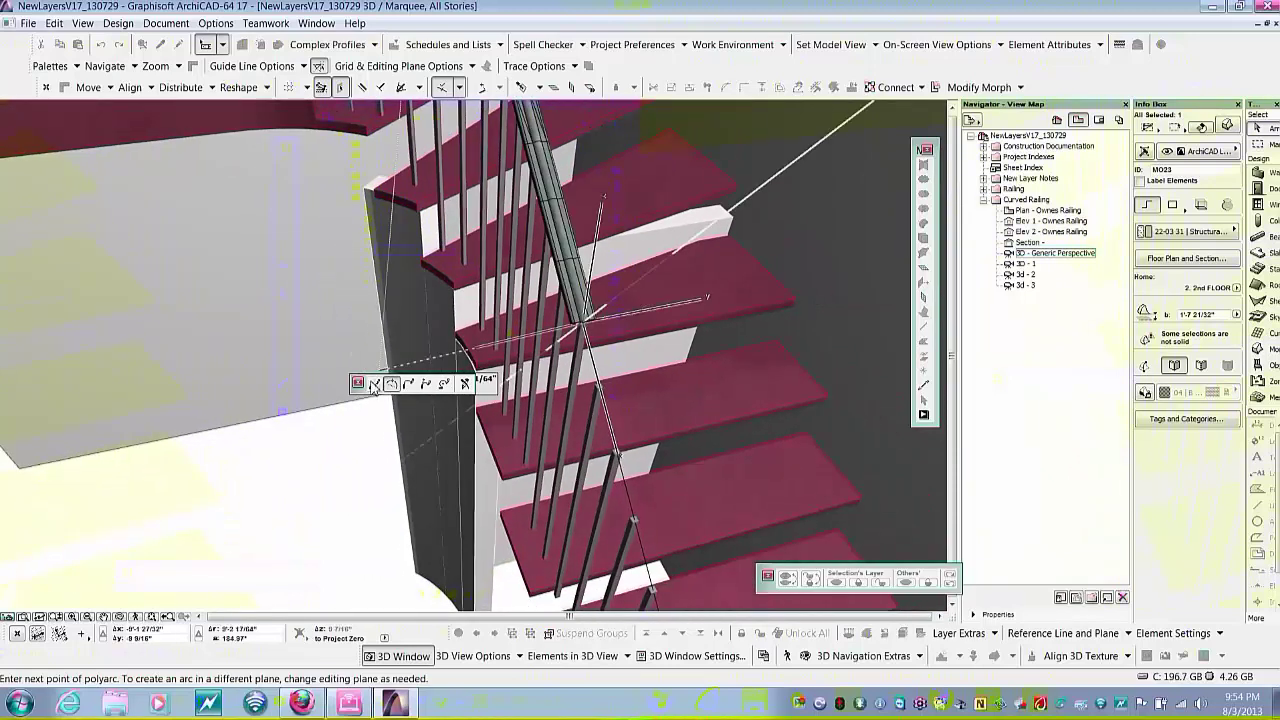
{"action": "left_click", "coordinate": [374, 384]}
{"action": "scroll", "coordinate": [484, 280], "scroll_direction": "down", "scroll_amount": 1}
{"action": "scroll", "coordinate": [484, 280], "scroll_direction": "down", "scroll_amount": 3}
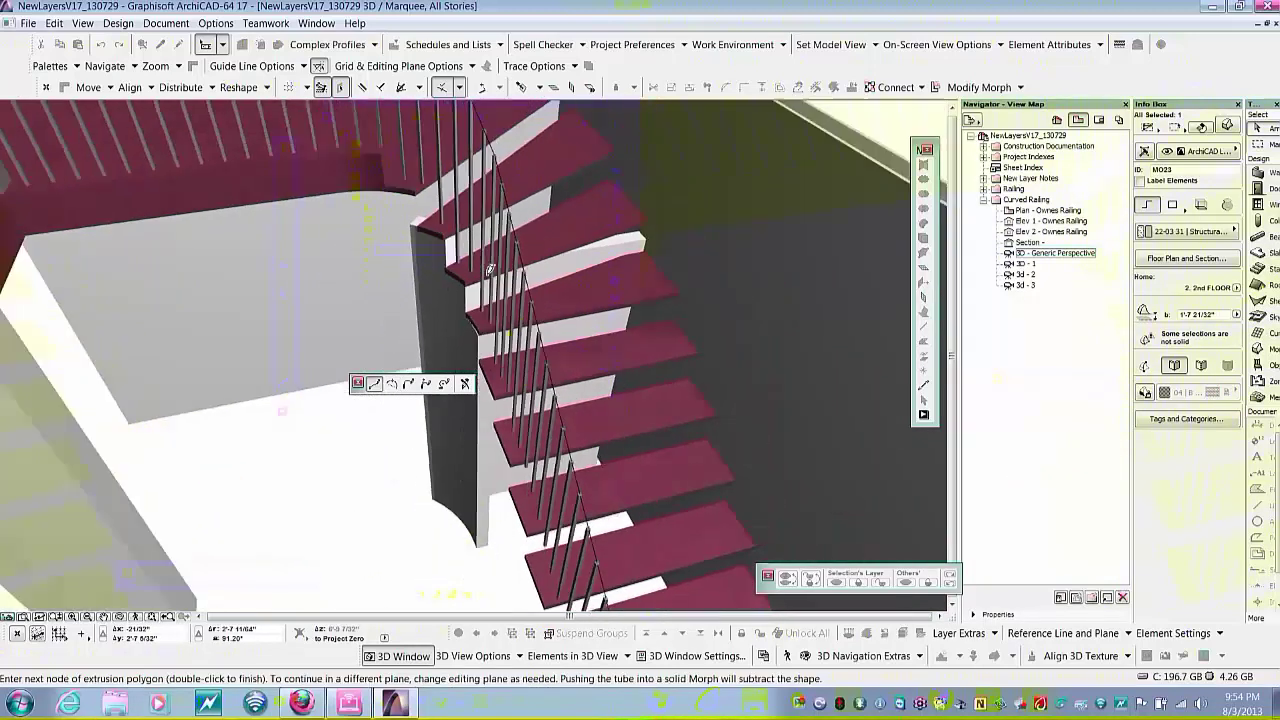
{"action": "middle_click_drag", "start_coordinate": [587, 516], "coordinate": [549, 315], "text": "shift"}
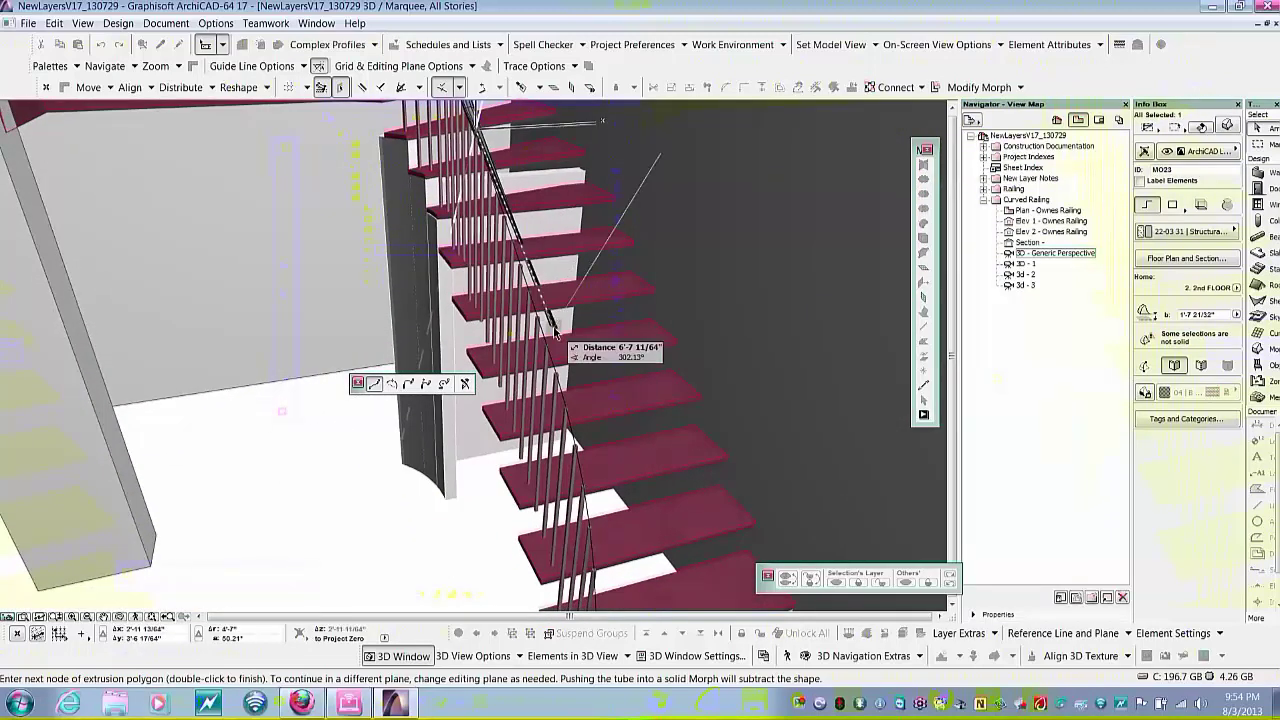
{"action": "middle_click_drag", "start_coordinate": [590, 520], "coordinate": [646, 440]}
{"action": "scroll", "coordinate": [624, 345], "scroll_direction": "up", "scroll_amount": 1}
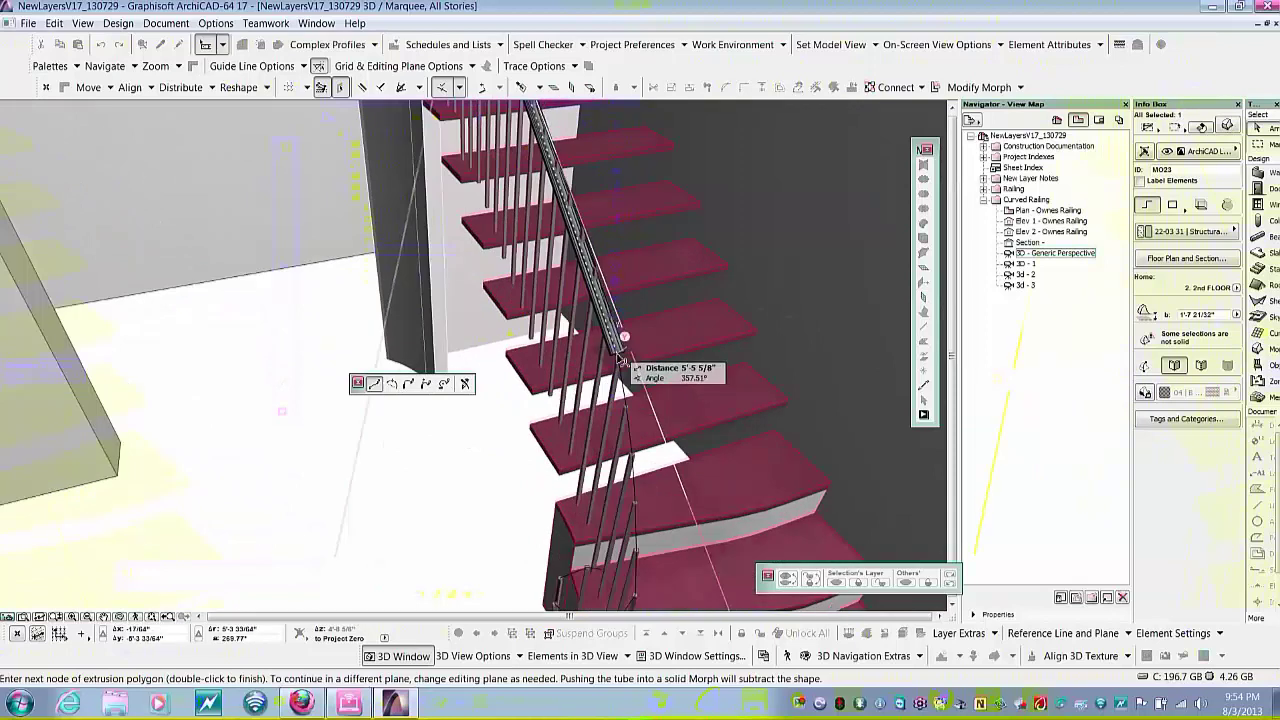
{"action": "scroll", "coordinate": [622, 370], "scroll_direction": "up", "scroll_amount": 2}
{"action": "left_click", "coordinate": [620, 363]}
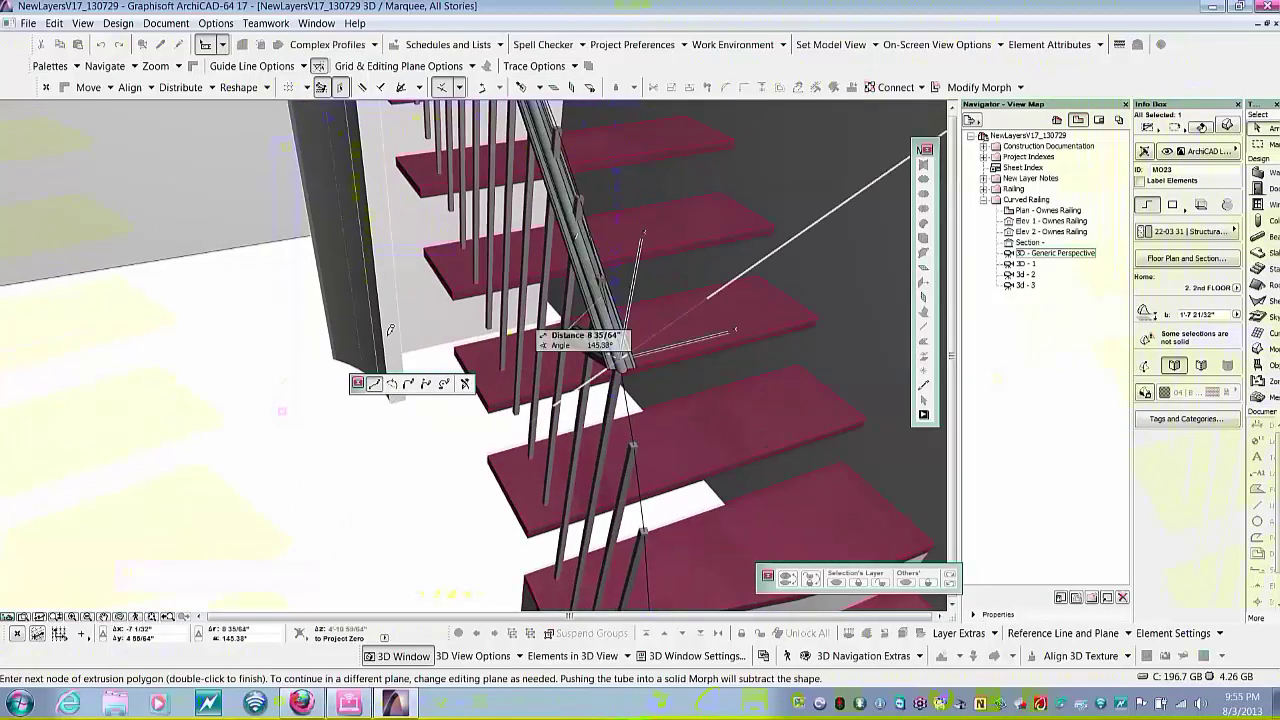
- Switch to three-point arc segments and carry the handrail into the lower curve over the next baluster tops, ending with a segment of about 5 59/64"
{"action": "left_click", "coordinate": [392, 385]}
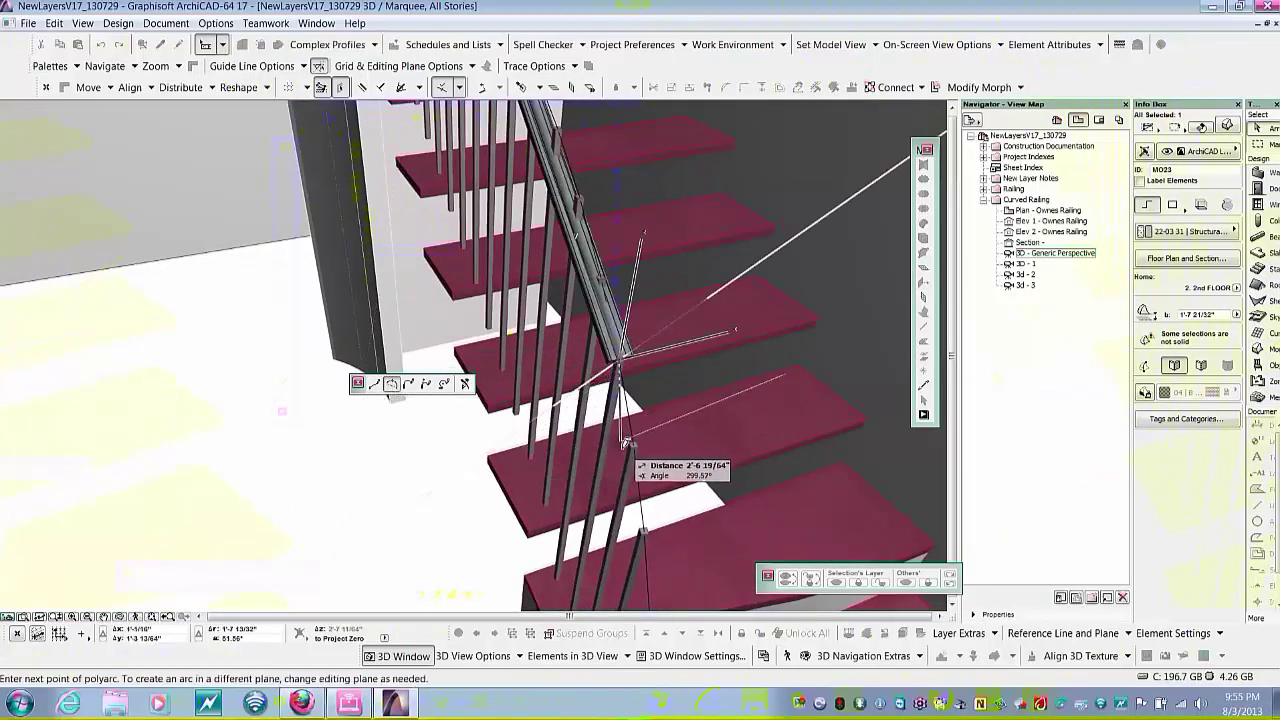
{"action": "scroll", "coordinate": [632, 441], "scroll_direction": "up", "scroll_amount": 2}
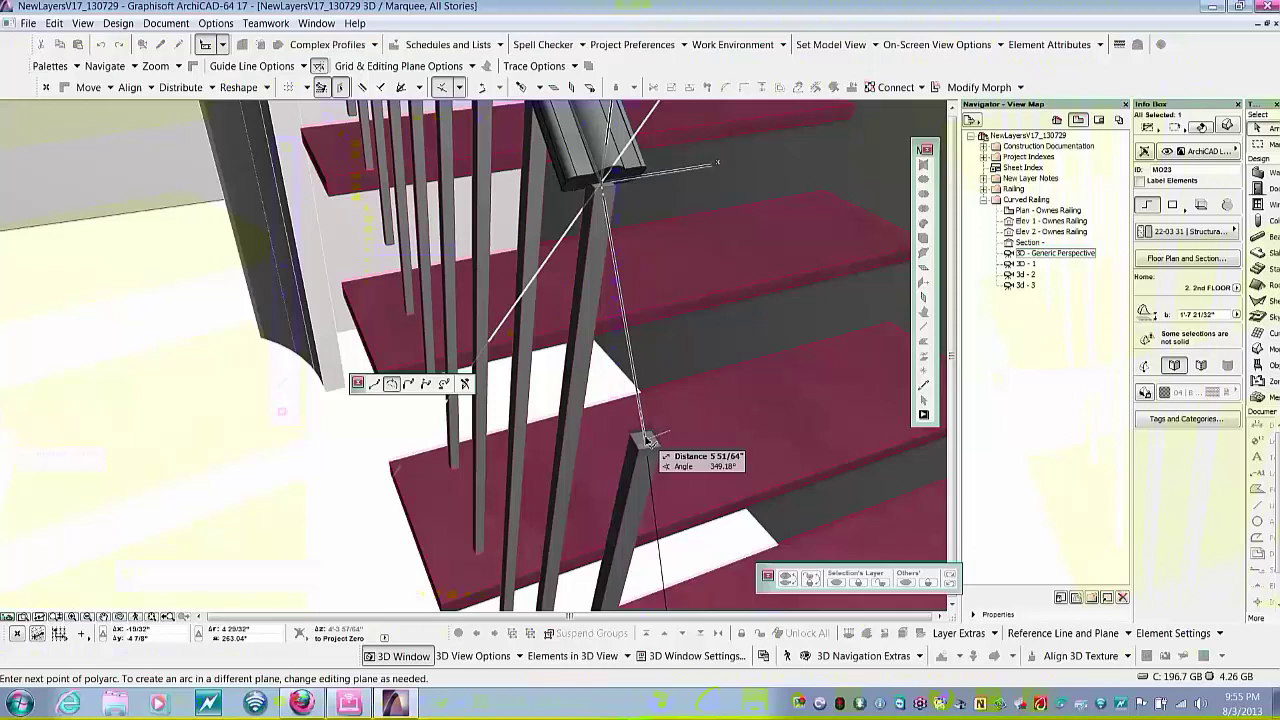
{"action": "scroll", "coordinate": [645, 438], "scroll_direction": "down", "scroll_amount": 4}
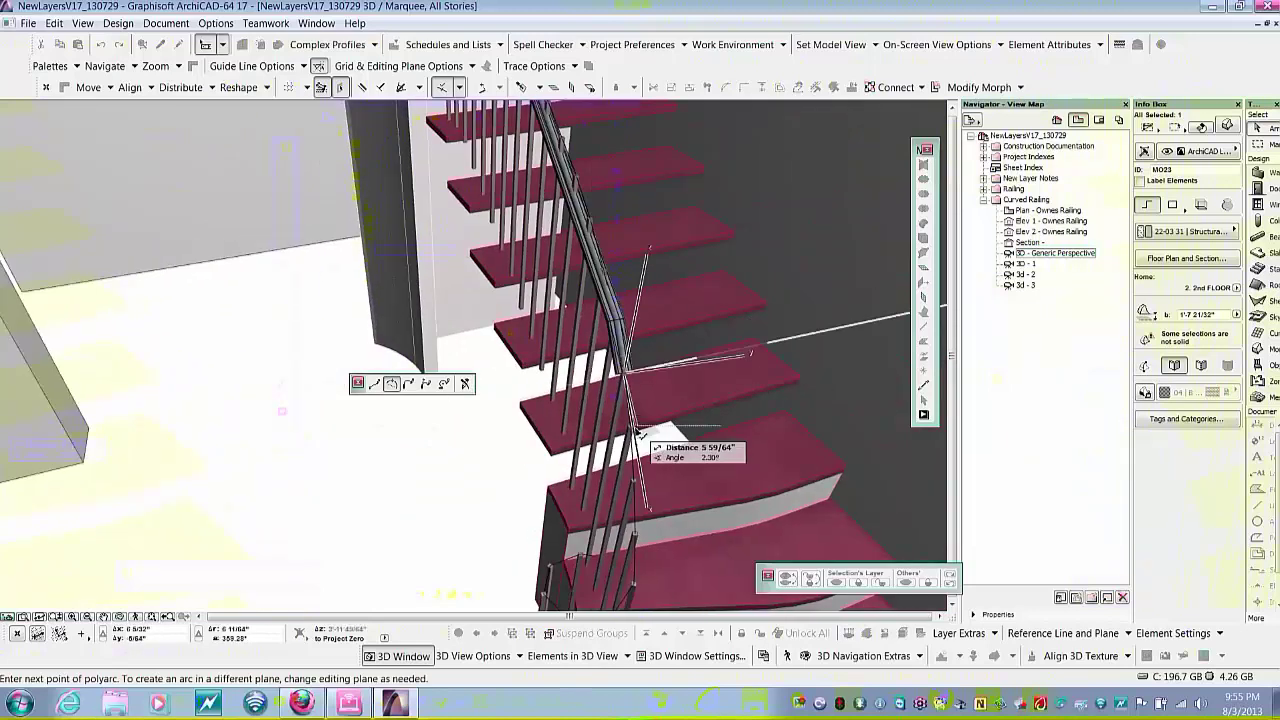
{"action": "scroll", "coordinate": [636, 432], "scroll_direction": "up", "scroll_amount": 5}
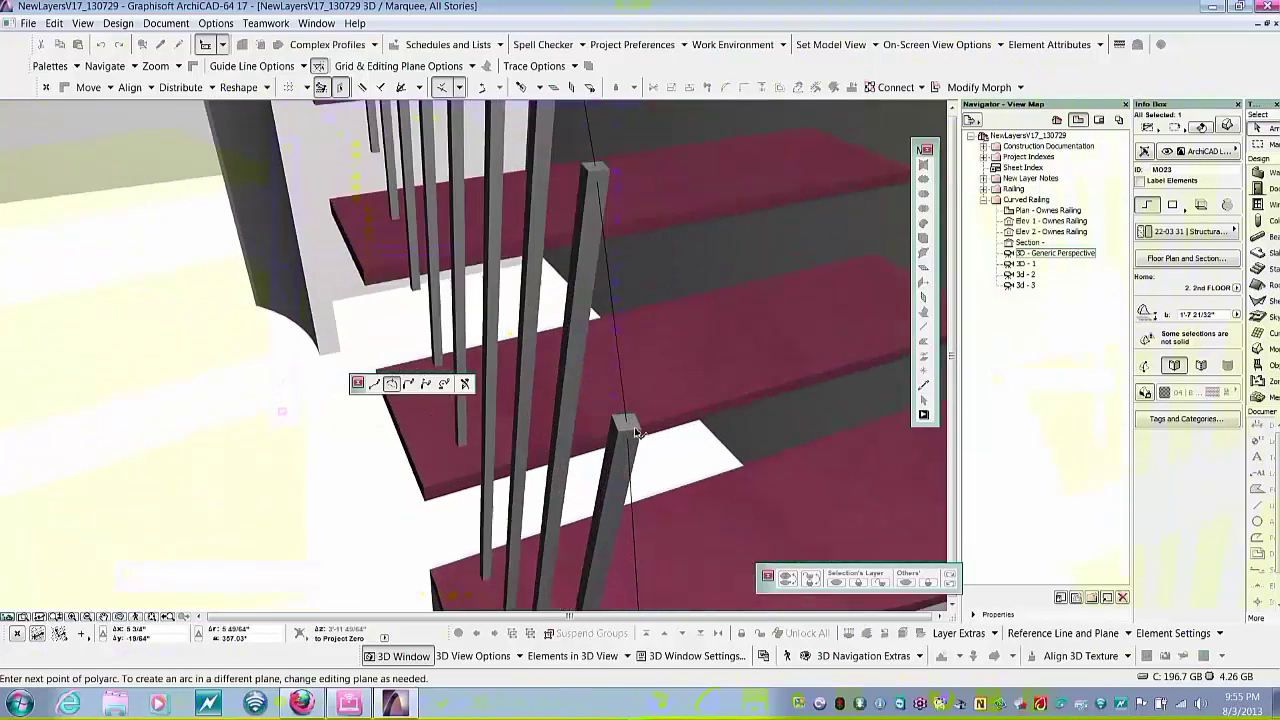
{"action": "double_click", "coordinate": [629, 424]}
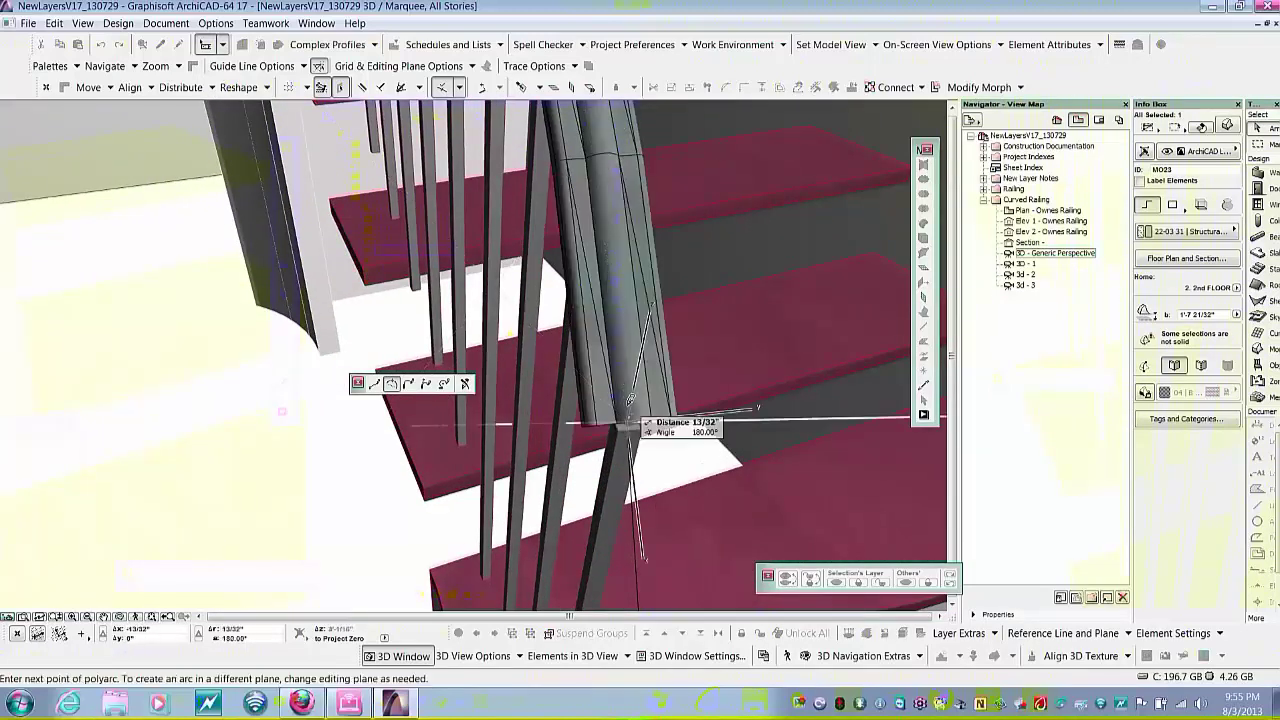
- Extend the handrail with arc segments down the baluster tops of the lower curved treads, ending with a segment of about 5 1/2"
{"action": "scroll", "coordinate": [630, 400], "scroll_direction": "down", "scroll_amount": 4}
{"action": "scroll", "coordinate": [626, 503], "scroll_direction": "up", "scroll_amount": 3}
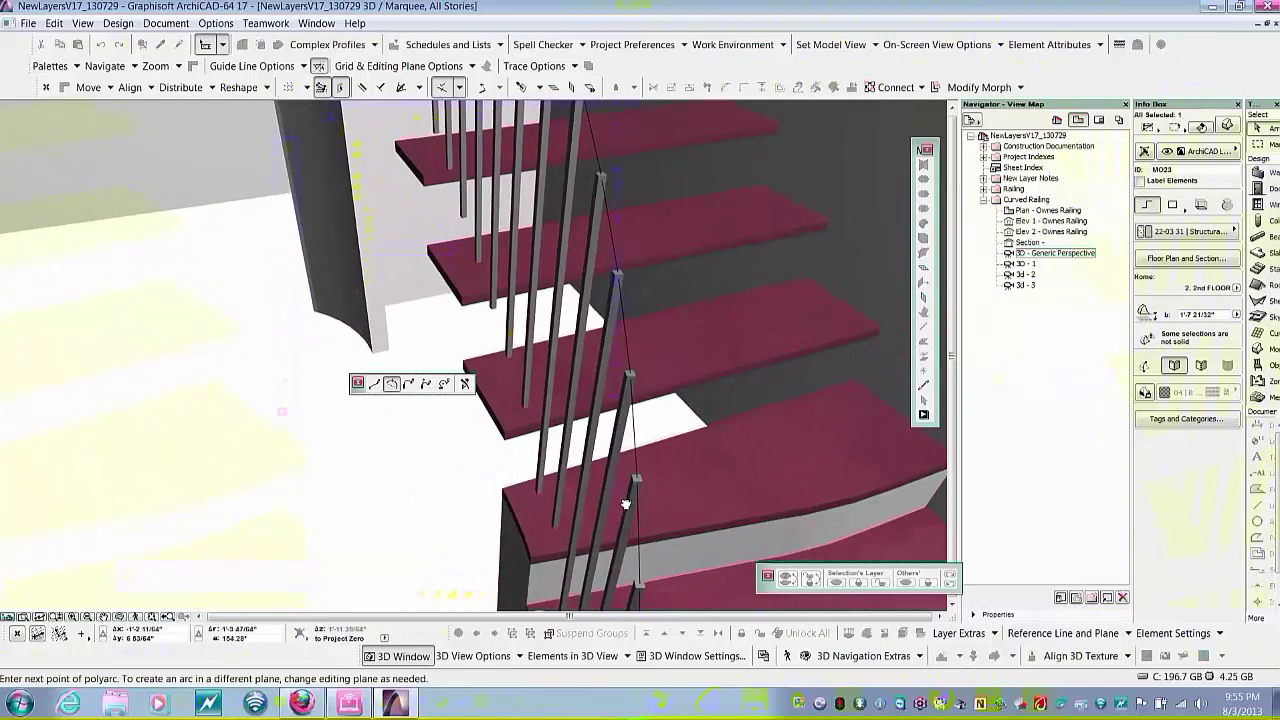
{"action": "scroll", "coordinate": [626, 503], "scroll_direction": "up", "scroll_amount": 4}
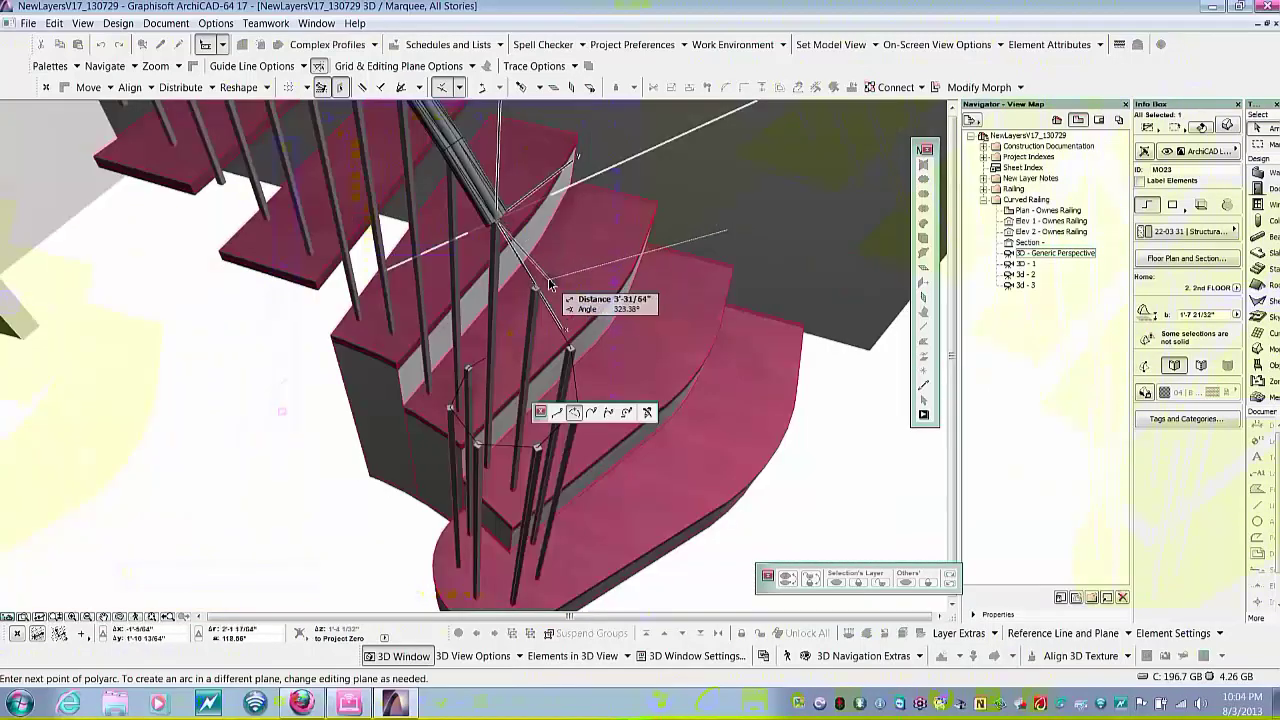
{"action": "scroll", "coordinate": [548, 285], "scroll_direction": "up", "scroll_amount": 3}
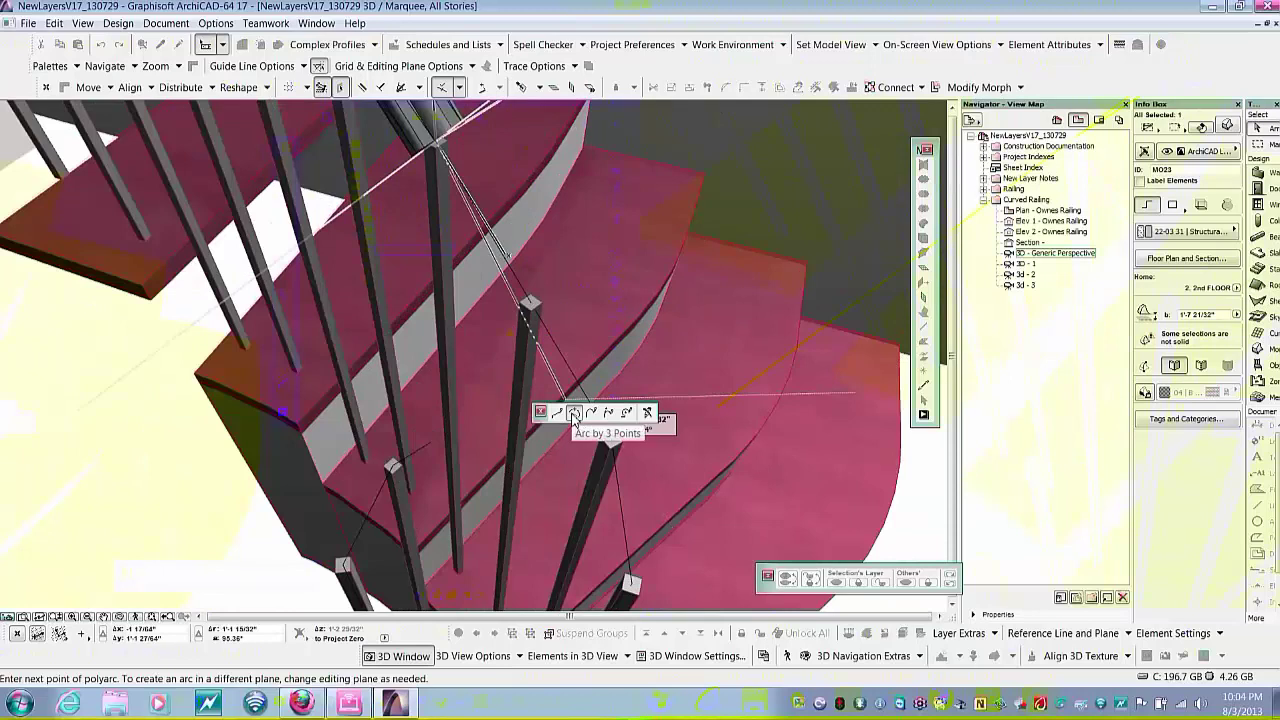
{"action": "left_click", "coordinate": [573, 413]}
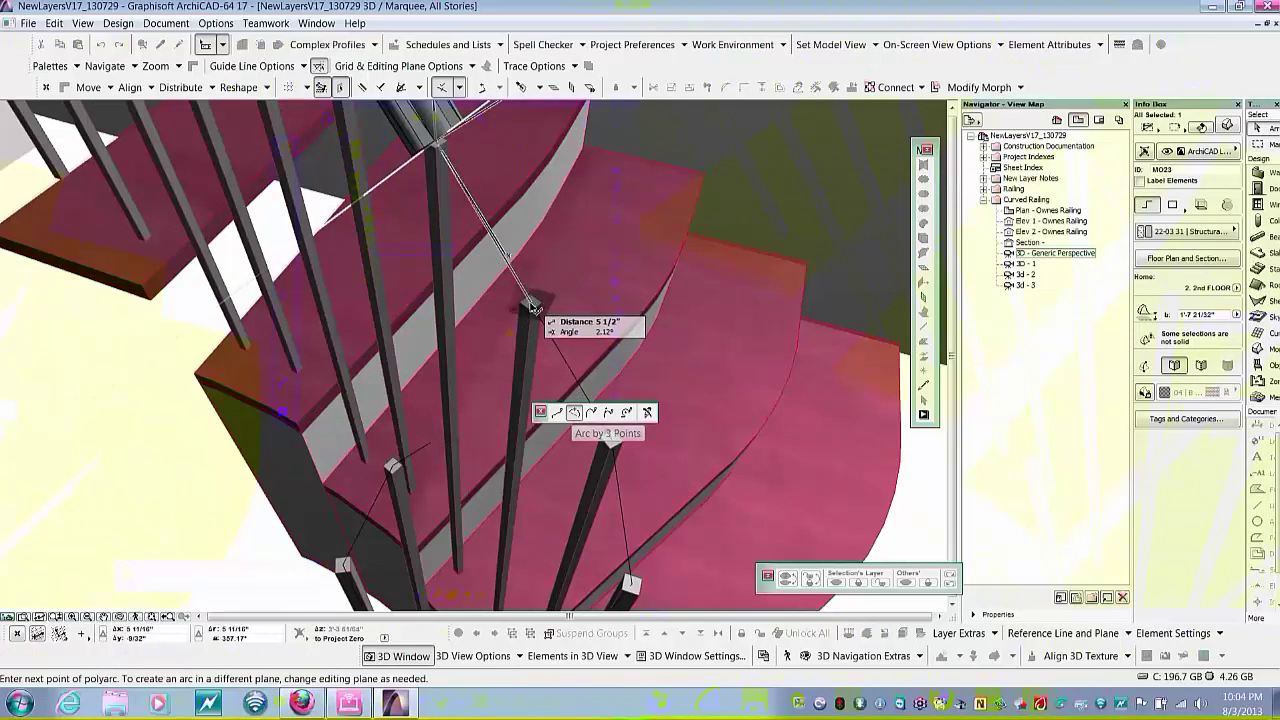
{"action": "left_click", "coordinate": [533, 306]}
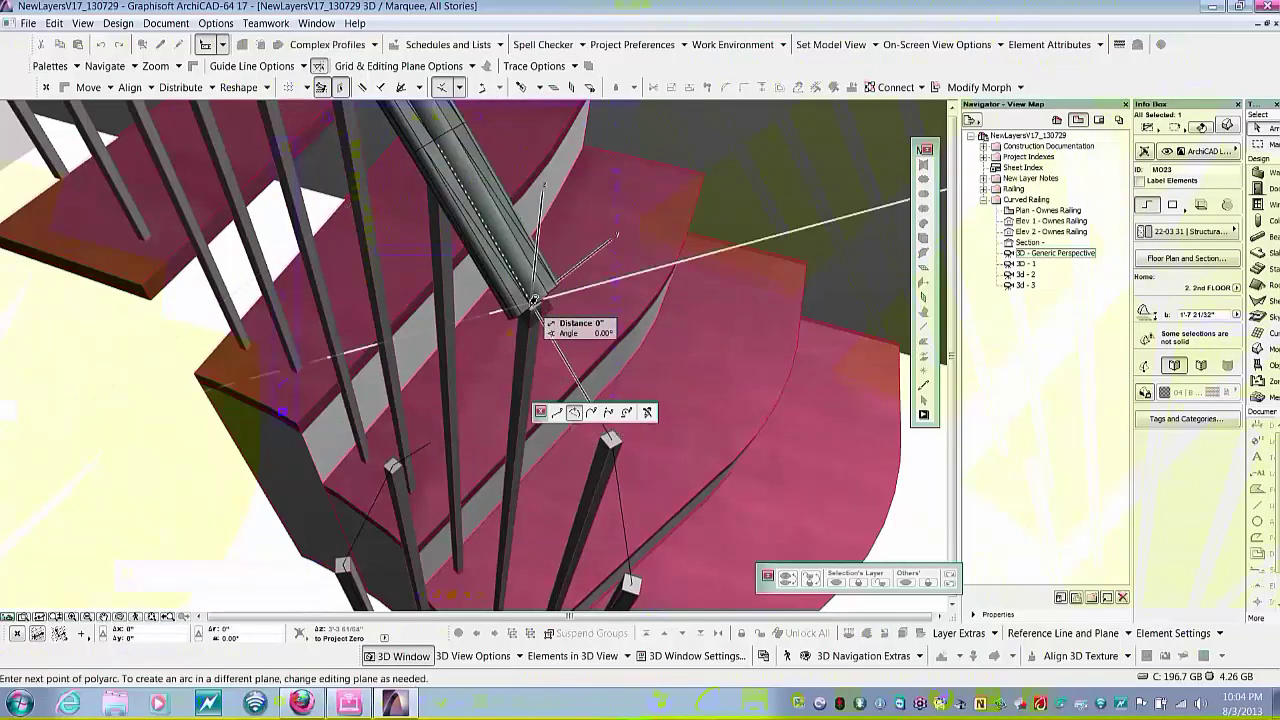
- Bend the handrail around the volute baluster tops above the lowest treads, including segments of about 4 17/64" and 4 5/32"
{"action": "left_click", "coordinate": [613, 436]}
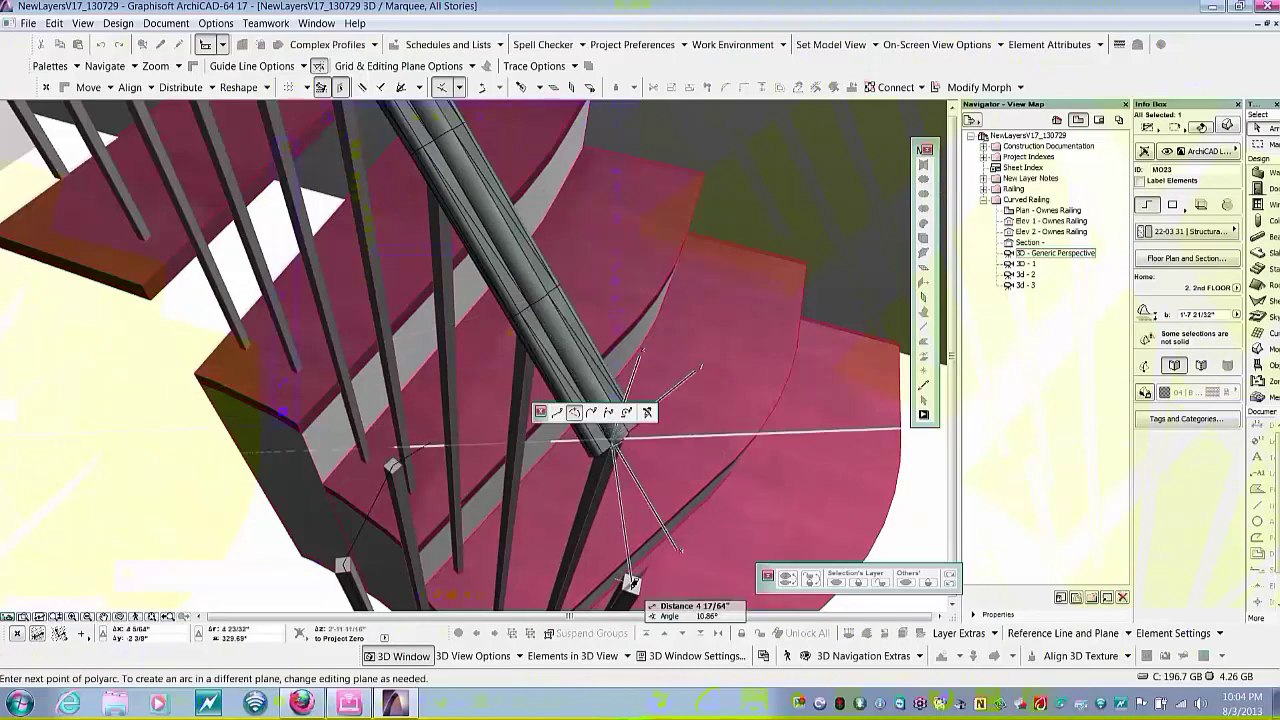
{"action": "left_click", "coordinate": [632, 581]}
{"action": "left_click", "coordinate": [632, 581]}
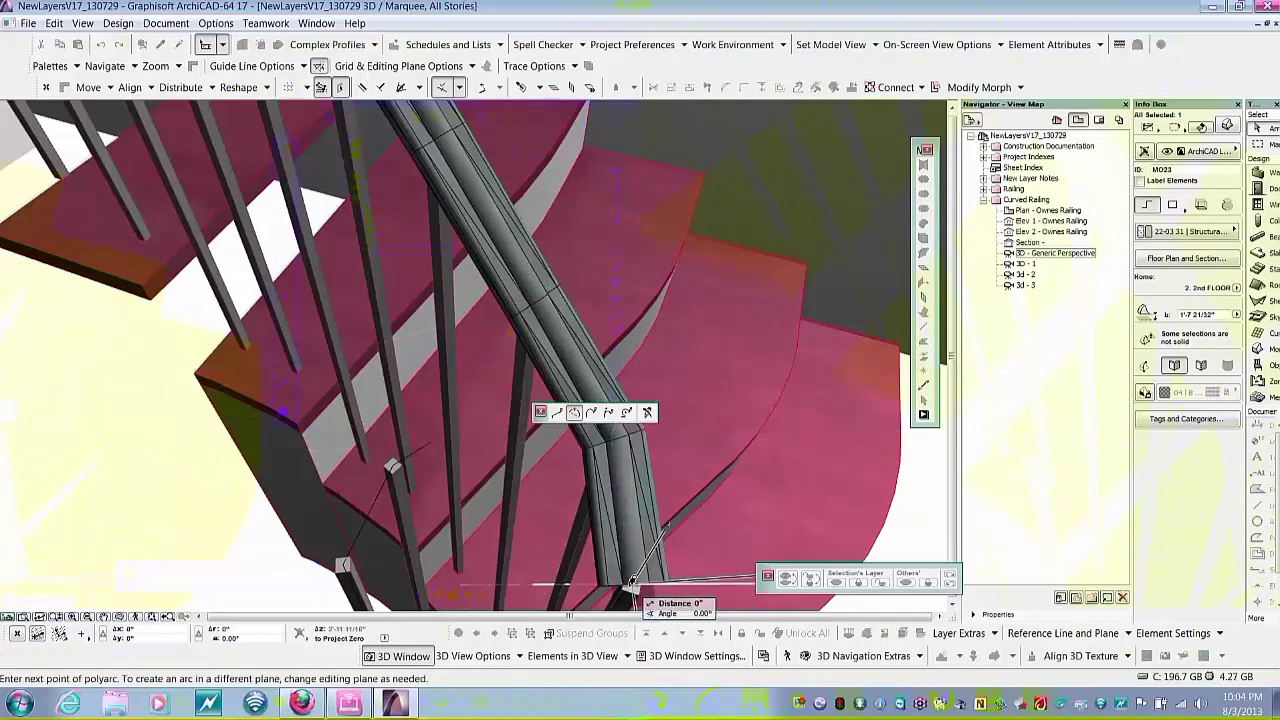
{"action": "middle_click_drag", "start_coordinate": [628, 574], "coordinate": [657, 487]}
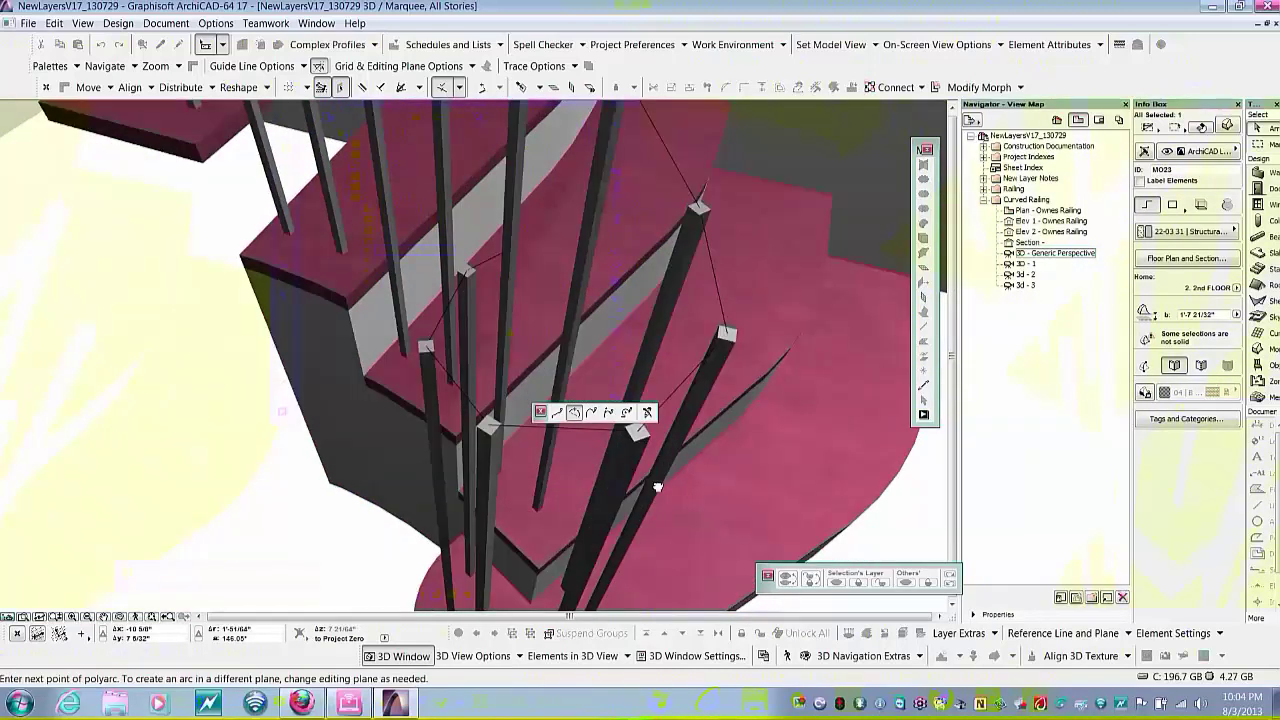
{"action": "left_click", "coordinate": [638, 434]}
{"action": "left_click", "coordinate": [608, 424]}
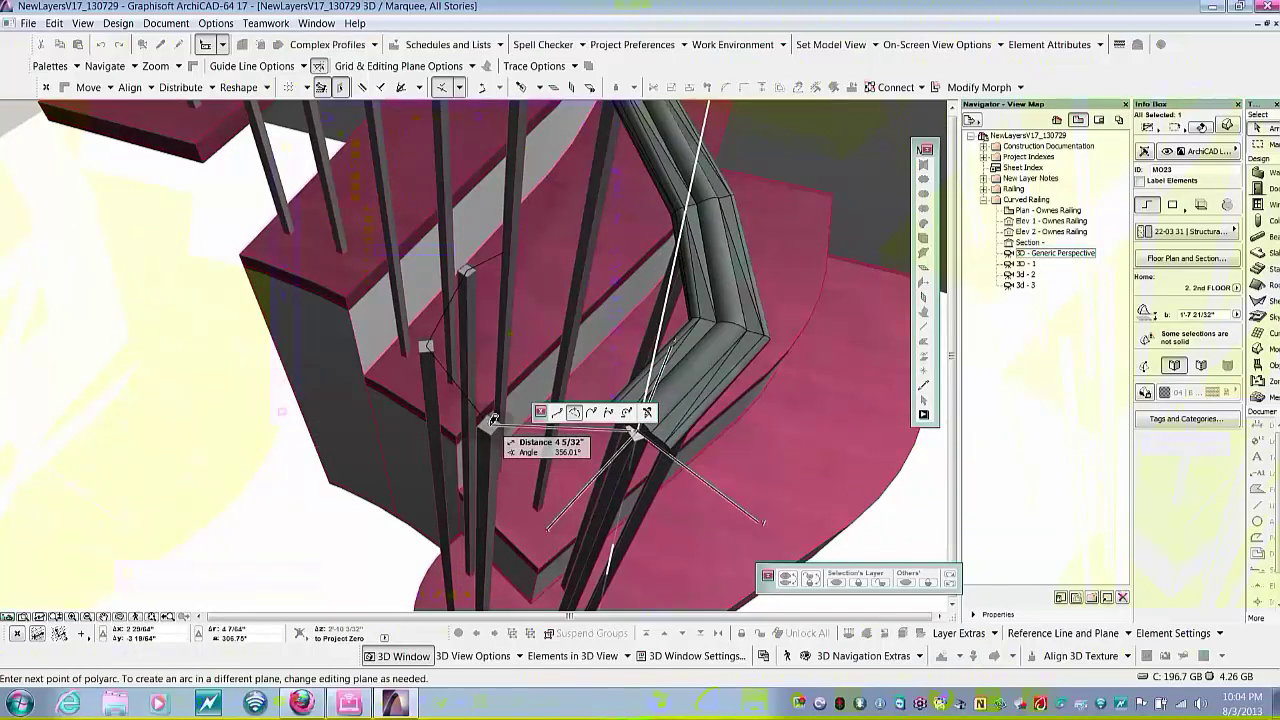
{"action": "left_click", "coordinate": [491, 421]}
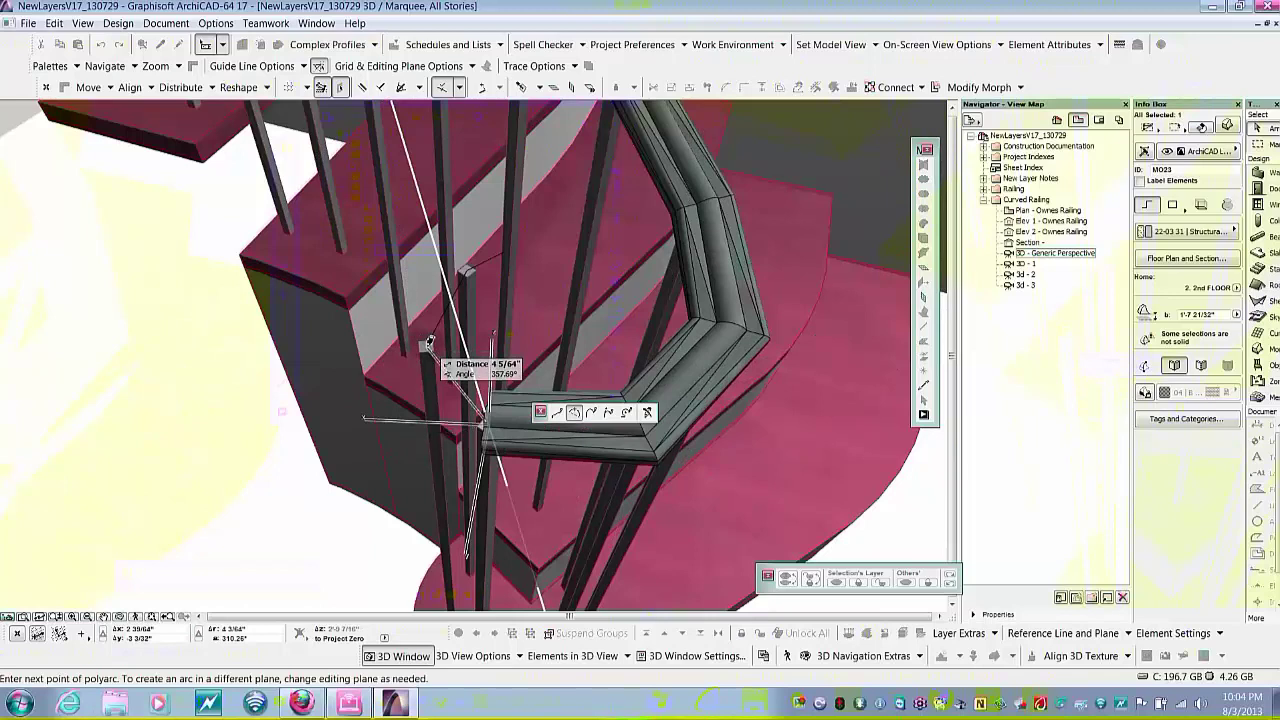
- Close the volute with a segment of about 4 5/64" and finish the handrail extrusion at the end of the polyline
{"action": "left_click", "coordinate": [429, 343]}
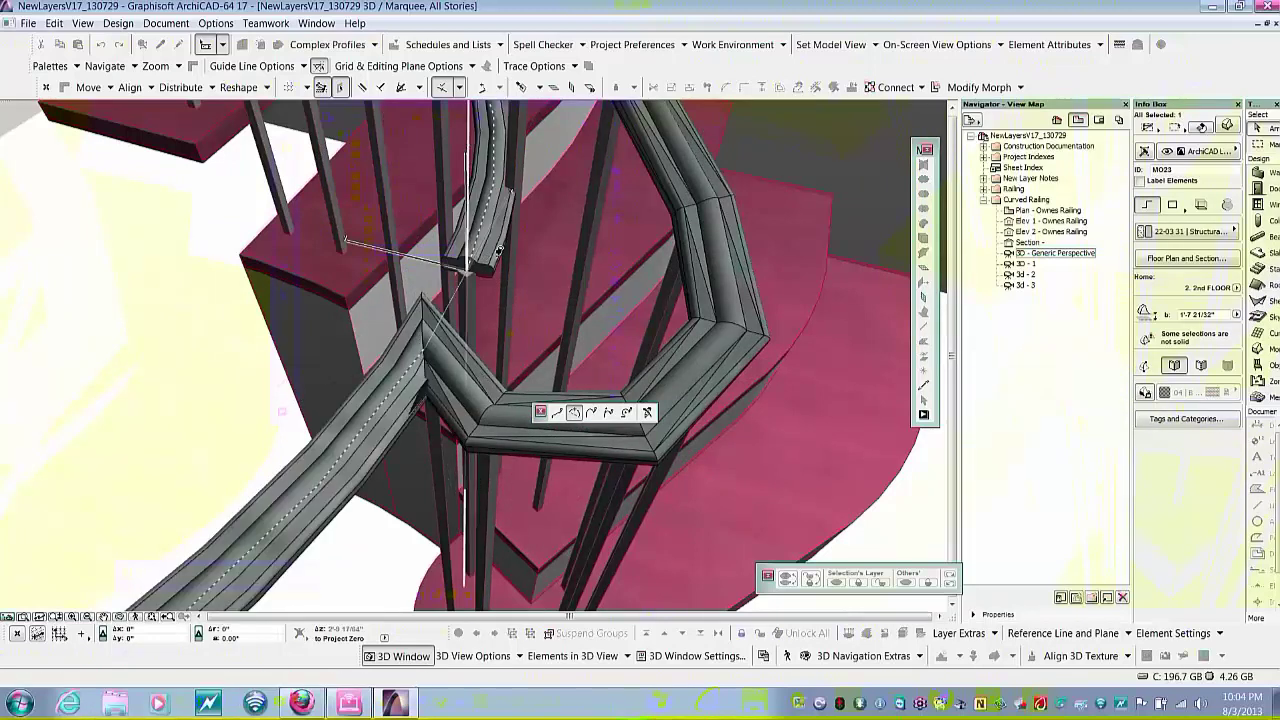
{"action": "left_click", "coordinate": [468, 264]}
{"action": "middle_click_drag", "start_coordinate": [503, 265], "coordinate": [323, 537], "text": "shift"}
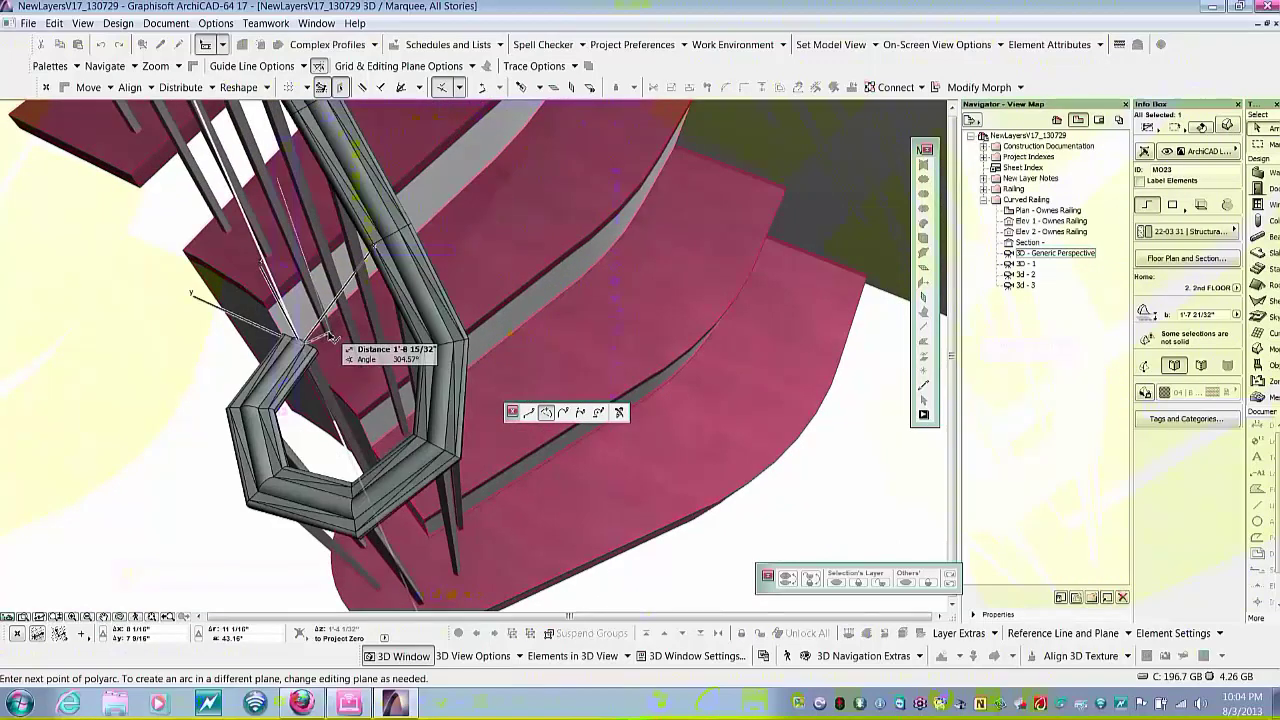
{"action": "double_click", "coordinate": [332, 337]}
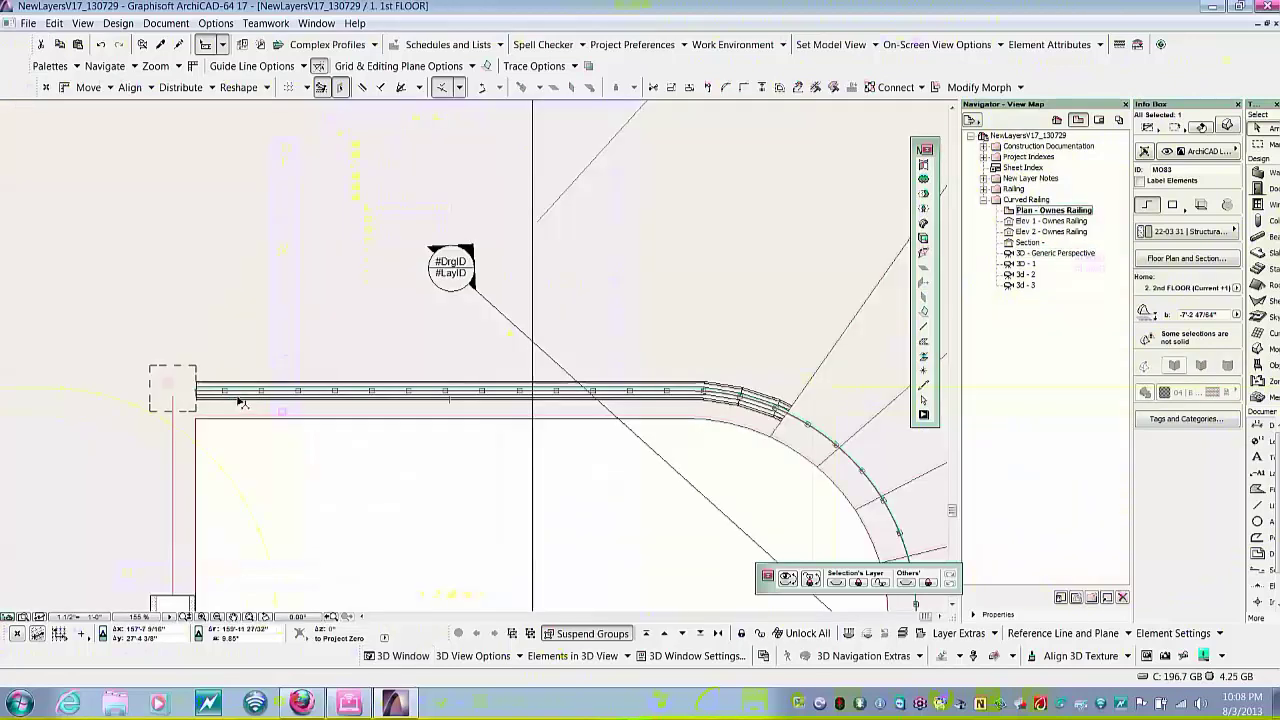
- Bring the completed handrail morph to the front of the display order in the floor plan and clear the selection
{"action": "left_click", "coordinate": [240, 400]}
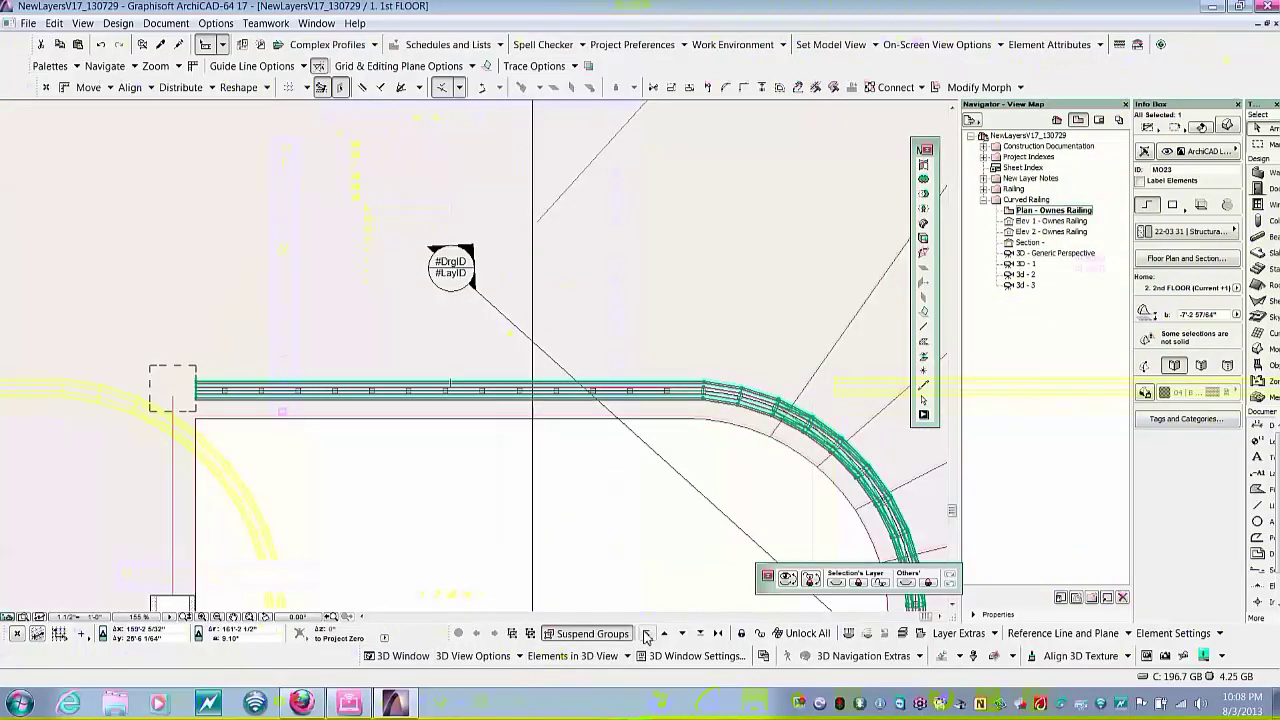
{"action": "scroll", "coordinate": [256, 248], "scroll_direction": "down", "scroll_amount": 4}
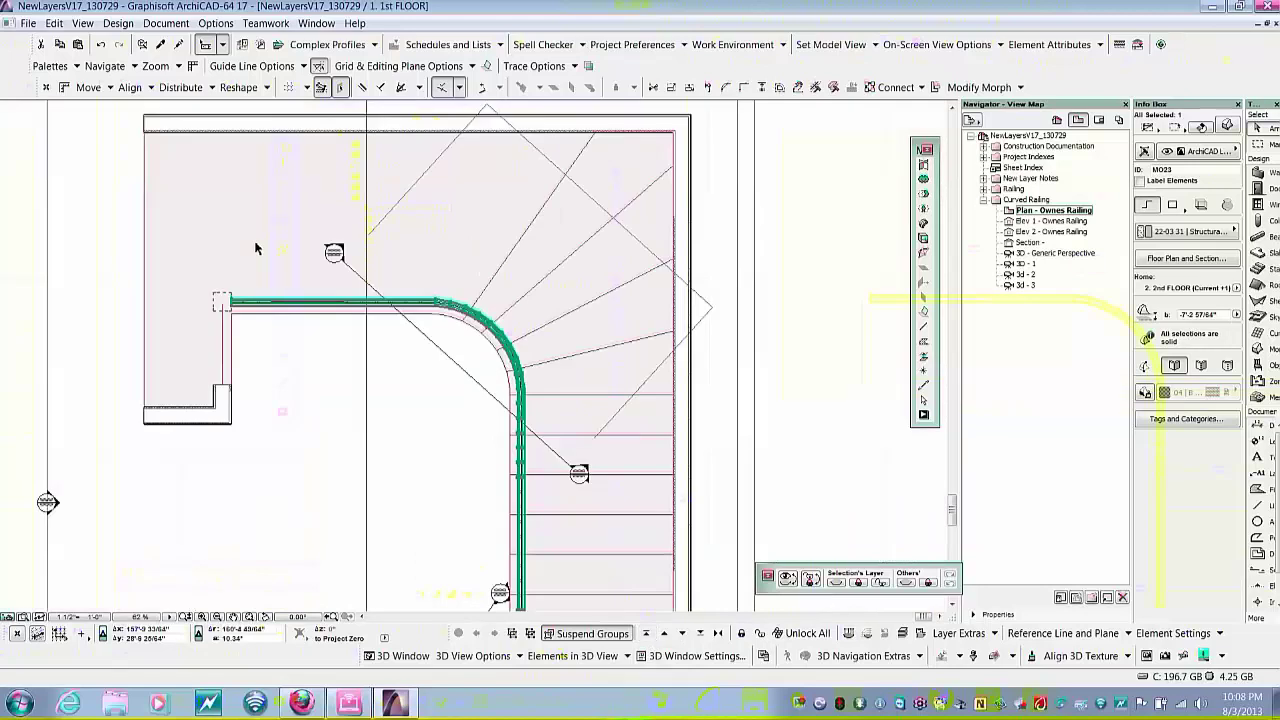
{"action": "scroll", "coordinate": [295, 240], "scroll_direction": "down", "scroll_amount": 3}
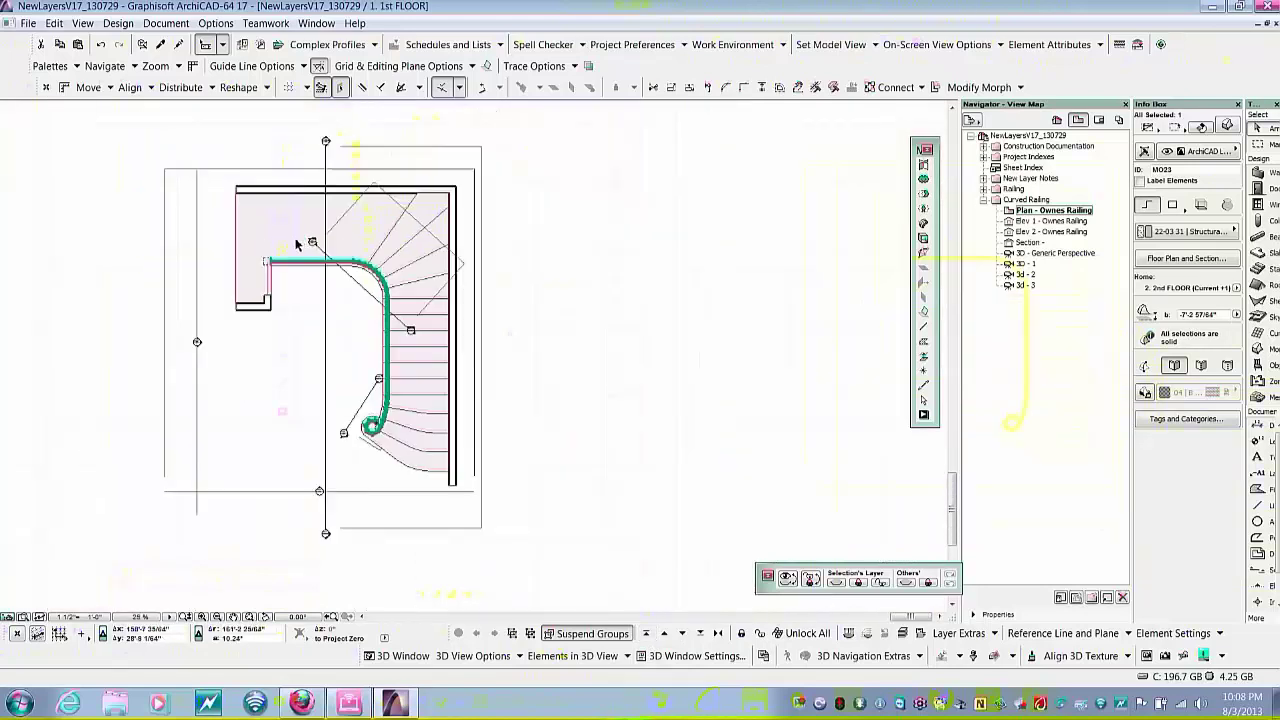
{"action": "key", "text": "Escape"}
{"action": "middle_click_drag", "start_coordinate": [501, 308], "coordinate": [545, 345]}
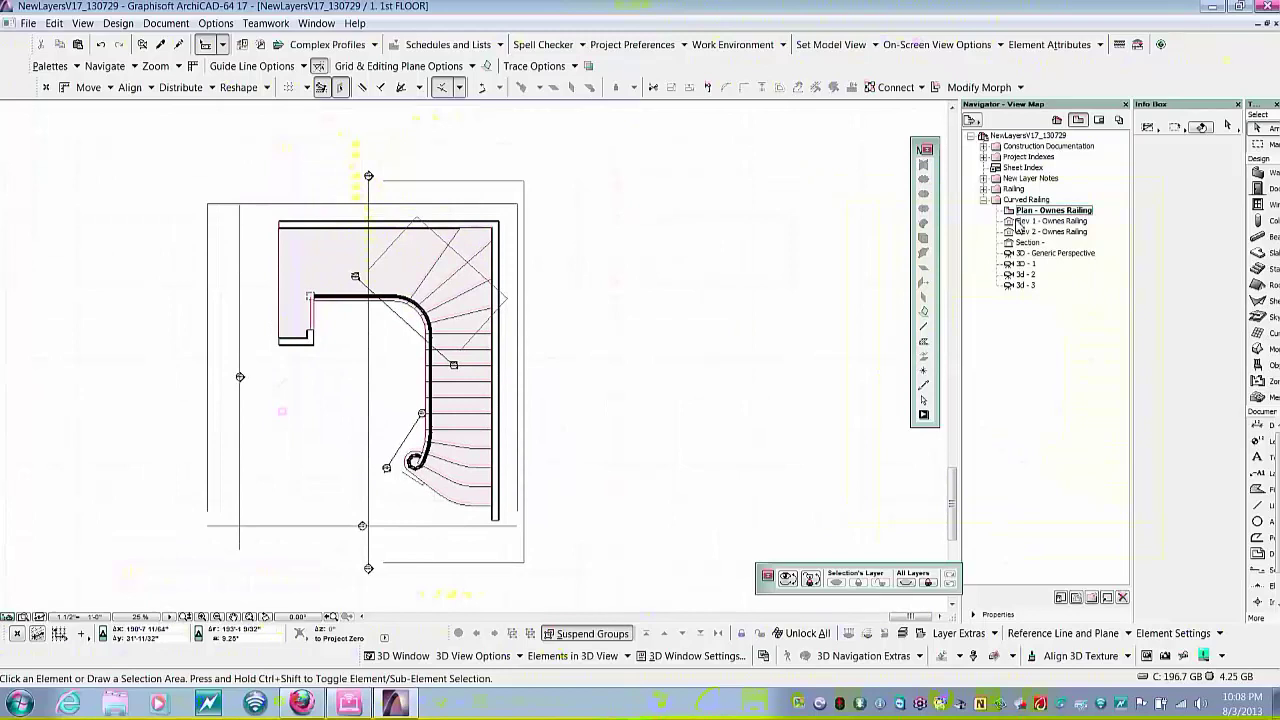
- Open the generic 3D perspective and examine the handrail from the landing end along the balusters to the bottom volute
{"action": "double_click", "coordinate": [1010, 256]}
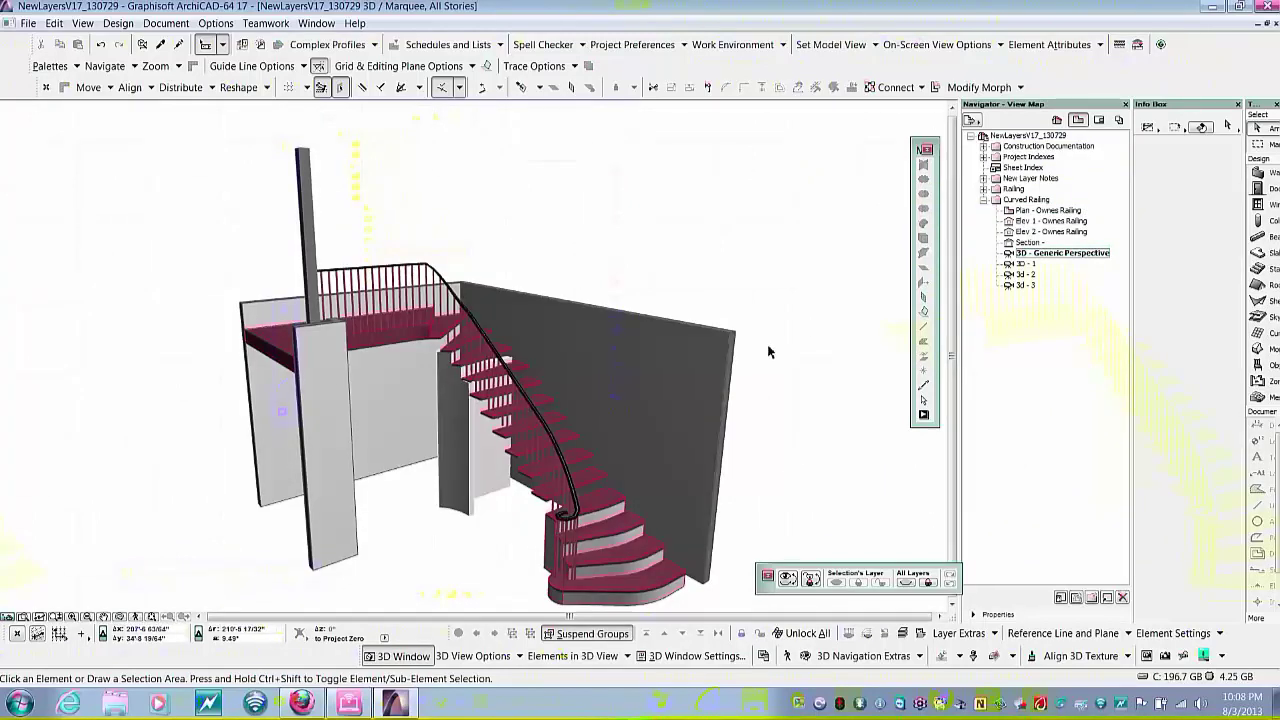
{"action": "middle_click_drag", "start_coordinate": [778, 388], "coordinate": [165, 455], "text": "shift"}
{"action": "scroll", "coordinate": [720, 318], "scroll_direction": "up", "scroll_amount": 4}
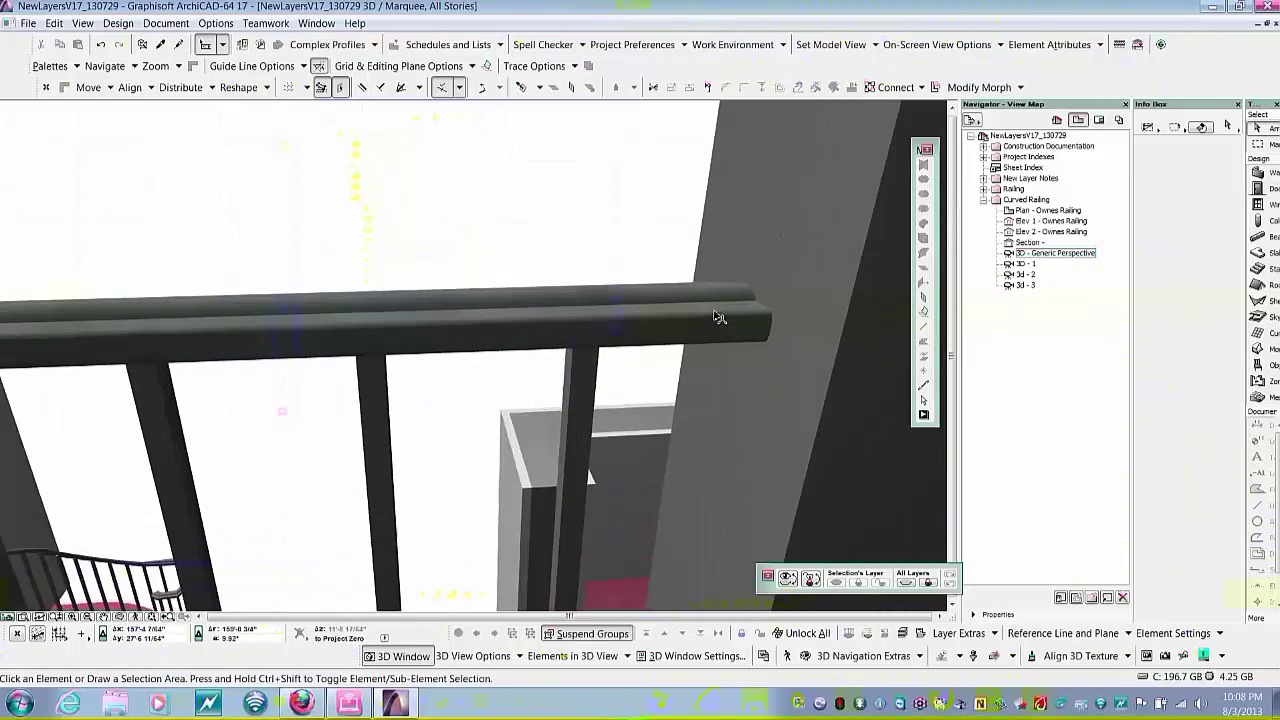
{"action": "scroll", "coordinate": [714, 330], "scroll_direction": "down", "scroll_amount": 5}
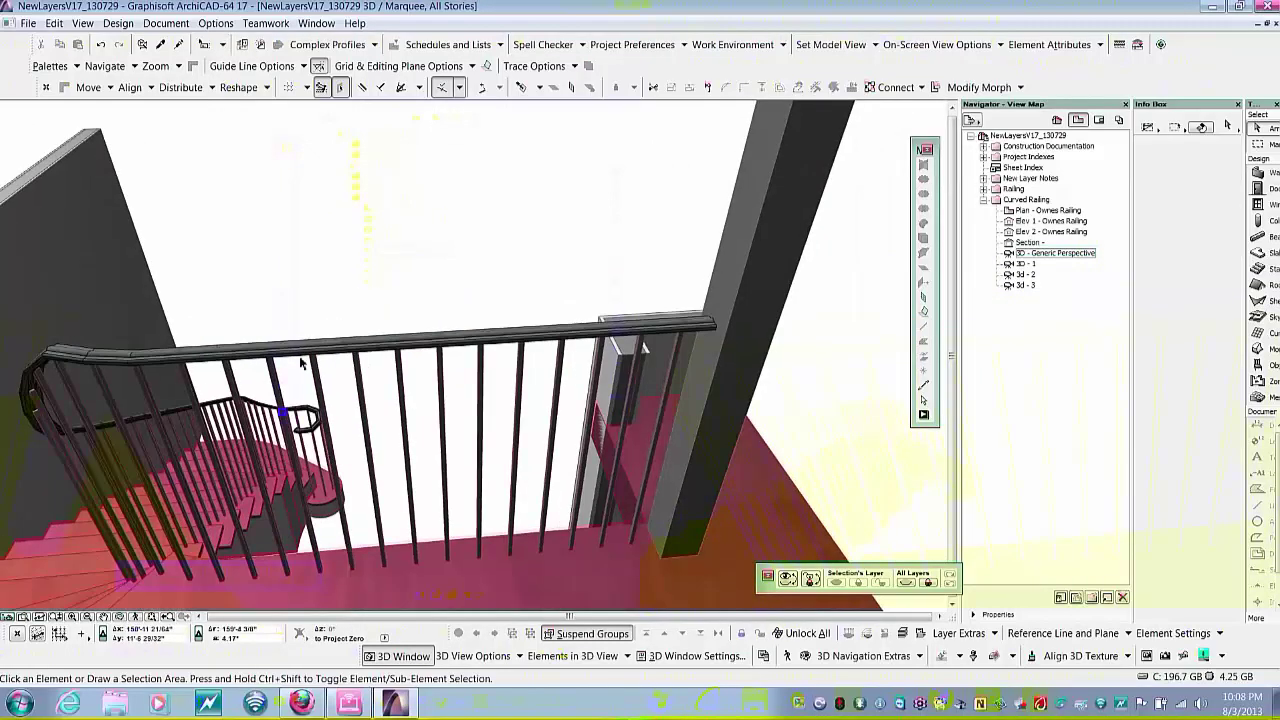
{"action": "middle_click_drag", "start_coordinate": [224, 362], "coordinate": [567, 399], "text": "shift"}
{"action": "scroll", "coordinate": [447, 405], "scroll_direction": "up", "scroll_amount": 3}
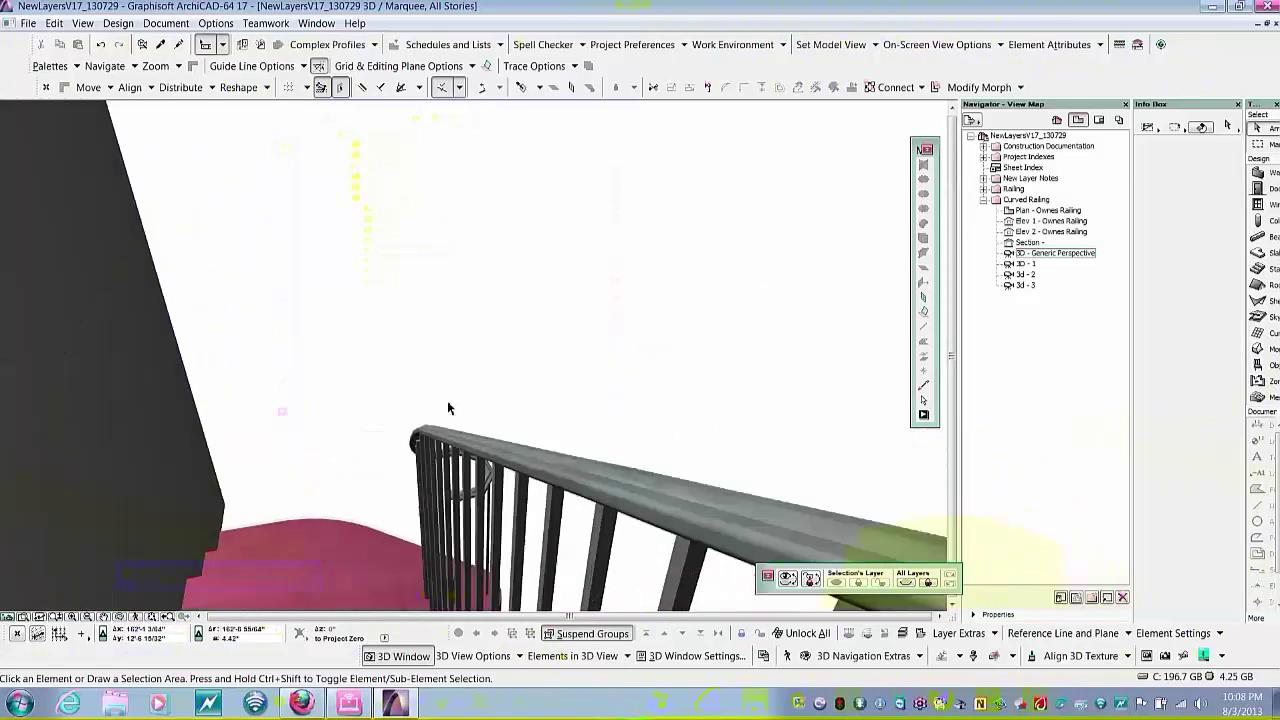
{"action": "middle_click_drag", "start_coordinate": [437, 410], "coordinate": [403, 388], "text": "shift"}
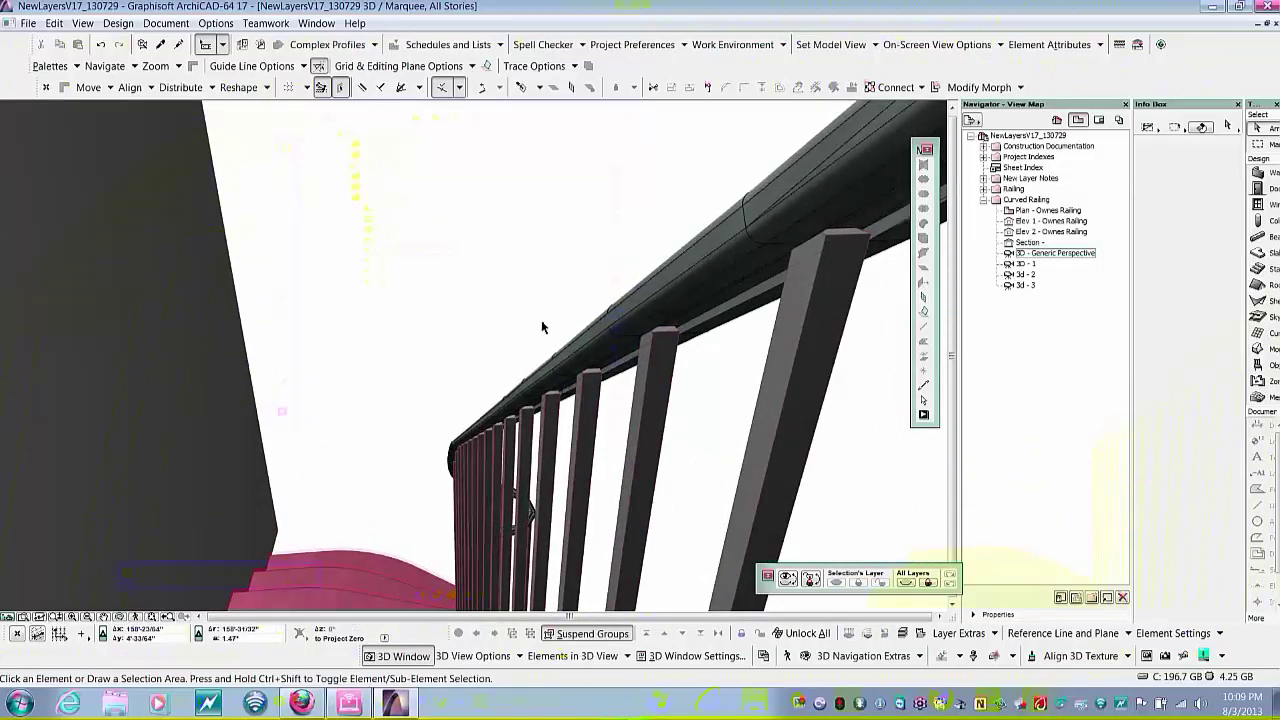
{"action": "scroll", "coordinate": [541, 327], "scroll_direction": "down", "scroll_amount": 10}
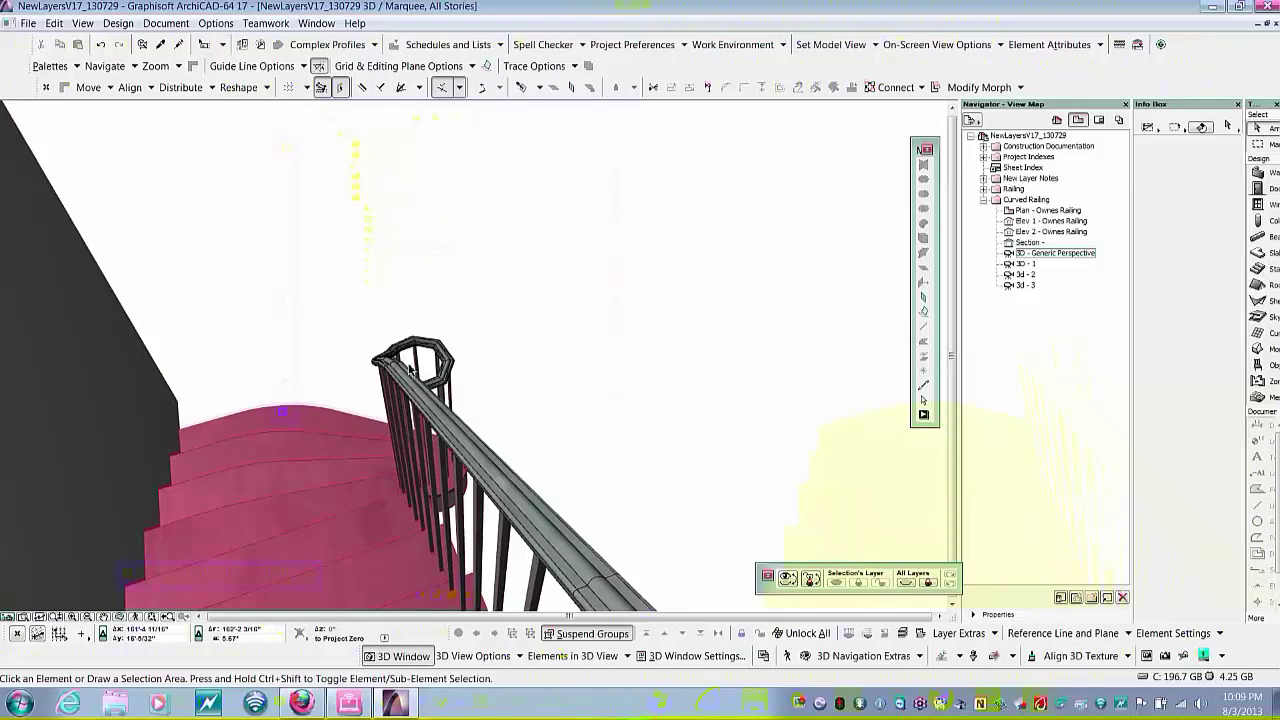
{"action": "scroll", "coordinate": [405, 370], "scroll_direction": "up", "scroll_amount": 5}
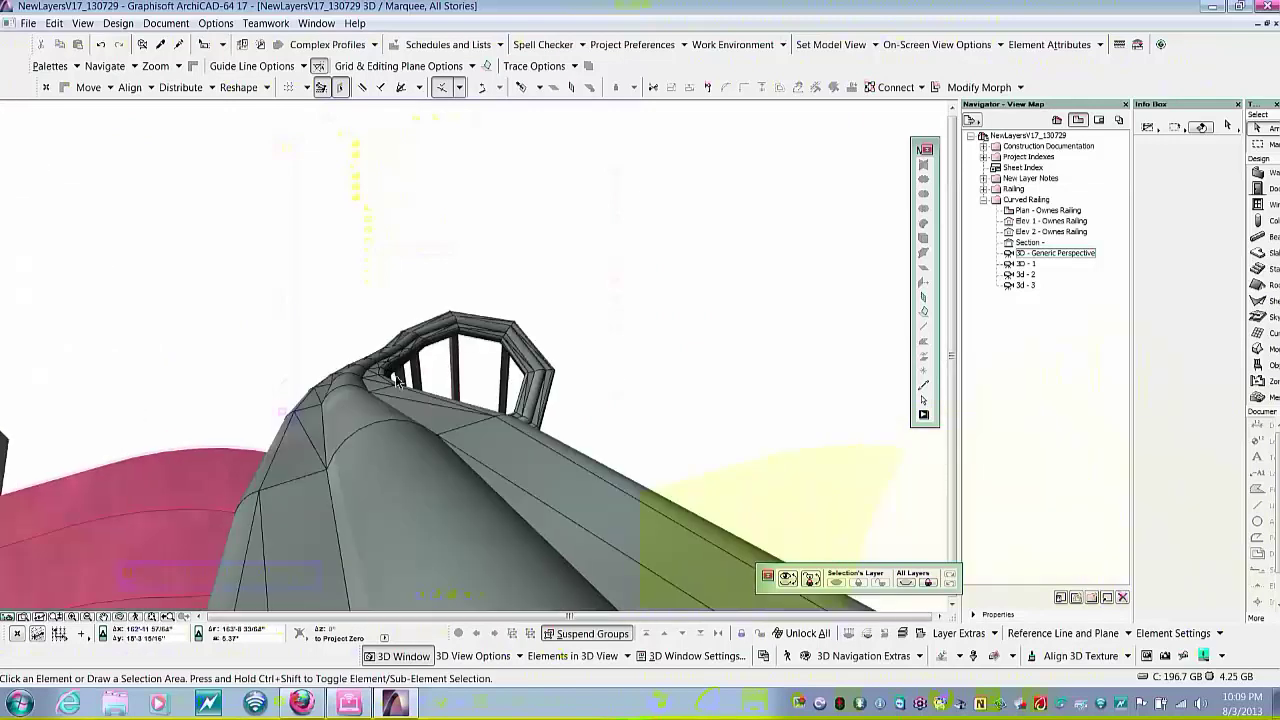
{"action": "scroll", "coordinate": [470, 368], "scroll_direction": "down", "scroll_amount": 10}
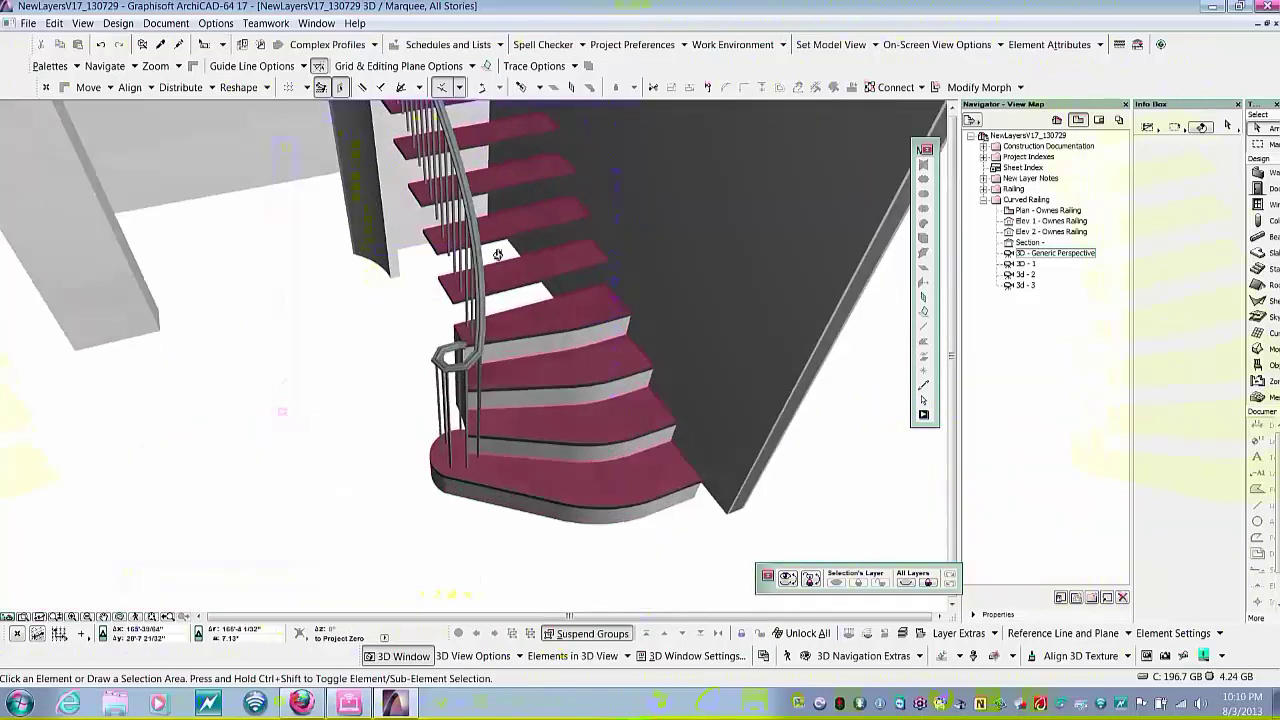
{"action": "middle_click_drag", "start_coordinate": [416, 202], "coordinate": [331, 314], "text": "shift"}
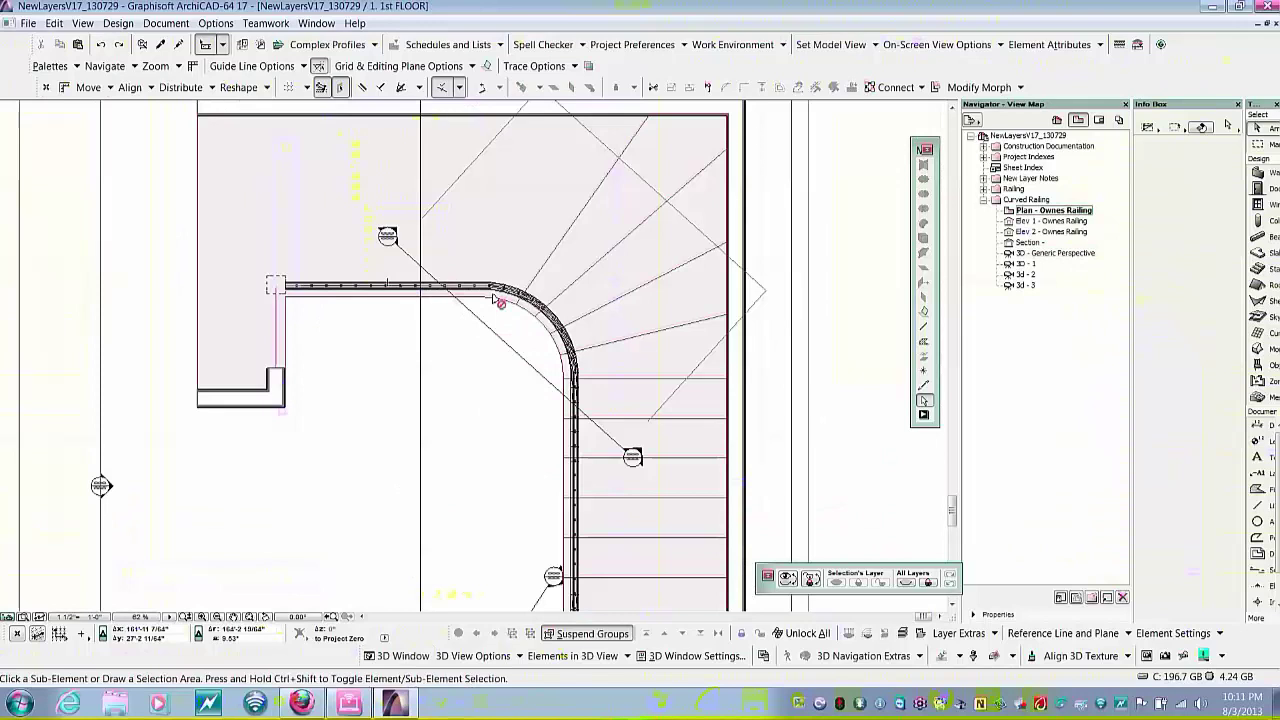
- Examine the handrail in the floor plan and open the section view of the stair from its marker line
{"action": "middle_click_drag", "start_coordinate": [498, 298], "coordinate": [535, 273]}
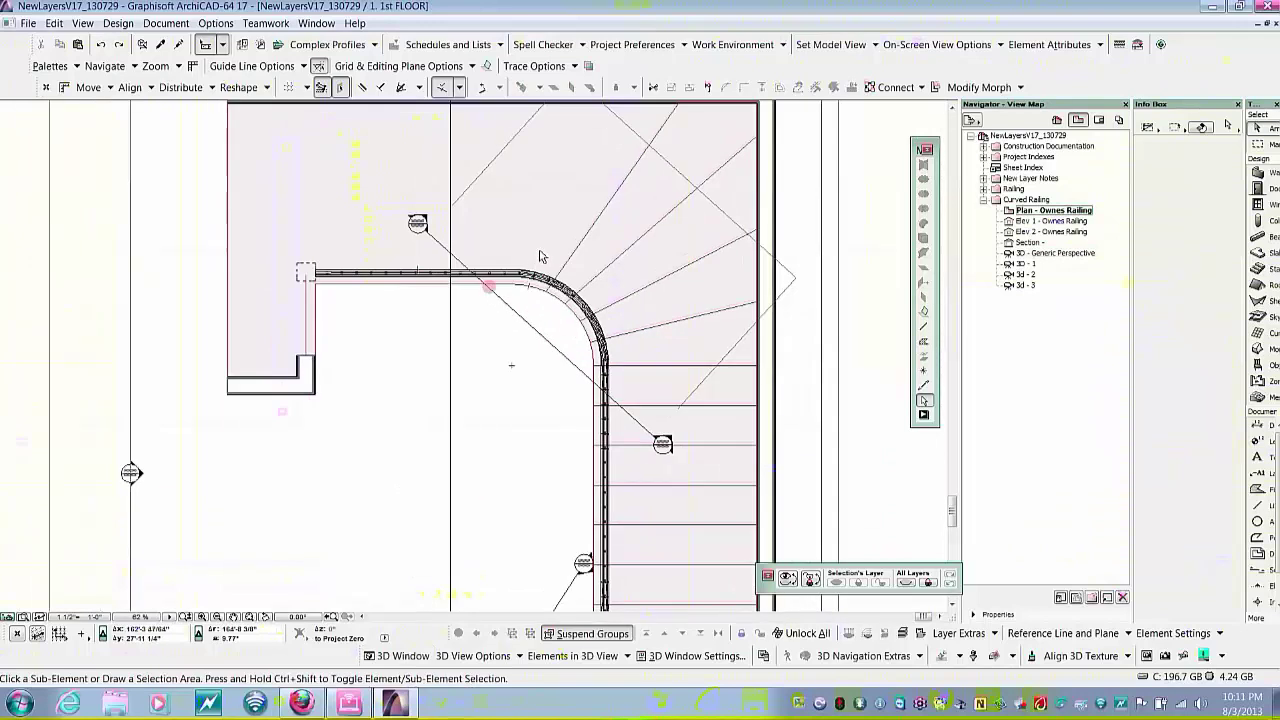
{"action": "scroll", "coordinate": [539, 257], "scroll_direction": "up", "scroll_amount": 3}
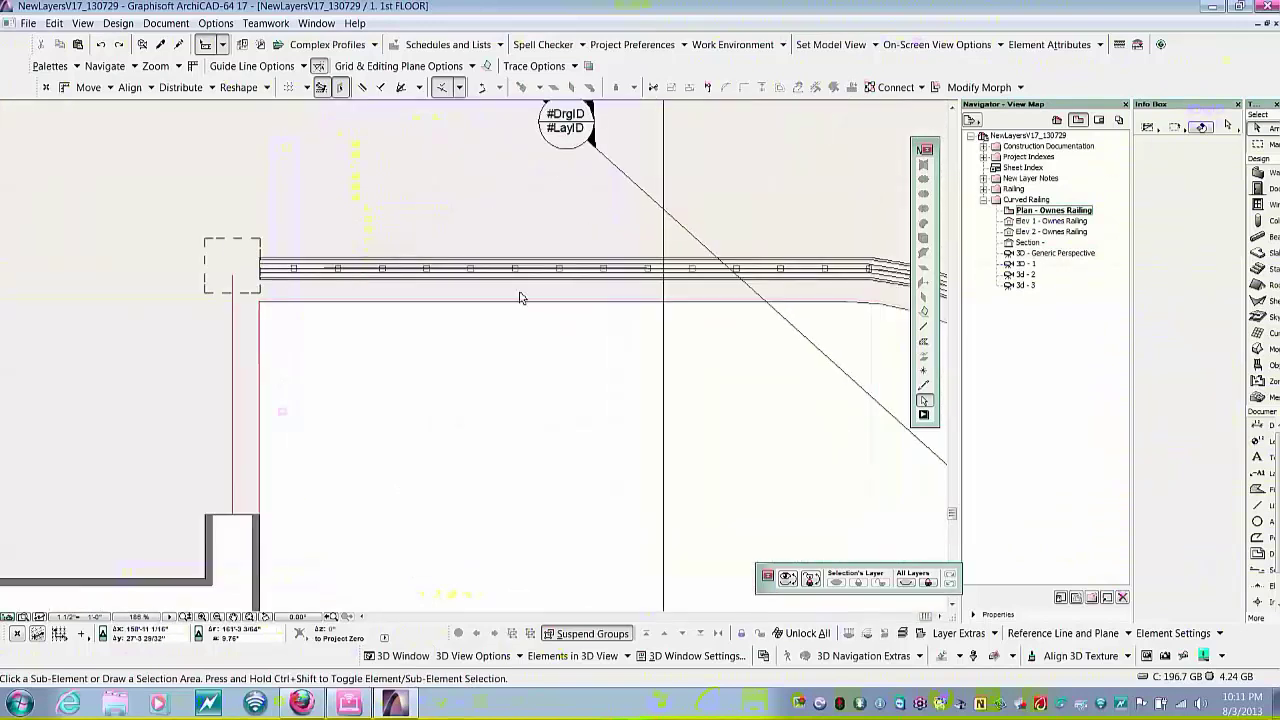
{"action": "scroll", "coordinate": [423, 271], "scroll_direction": "down", "scroll_amount": 2}
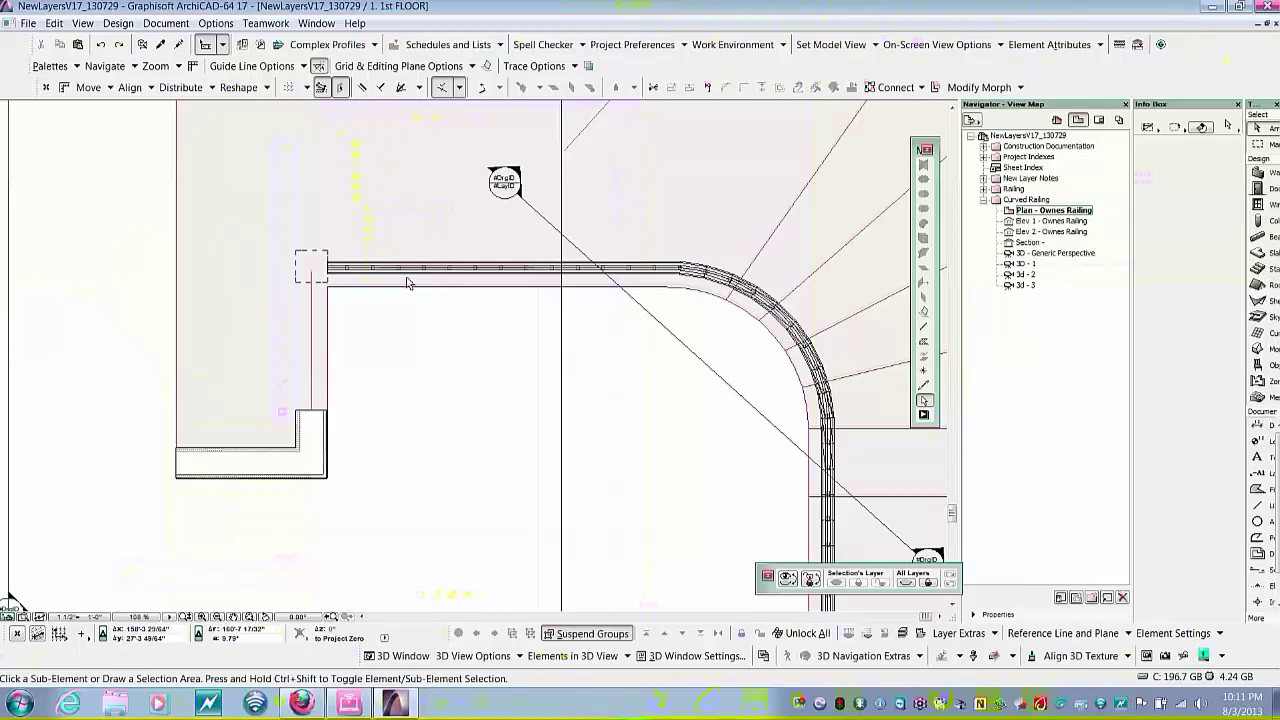
{"action": "scroll", "coordinate": [406, 280], "scroll_direction": "down", "scroll_amount": 3}
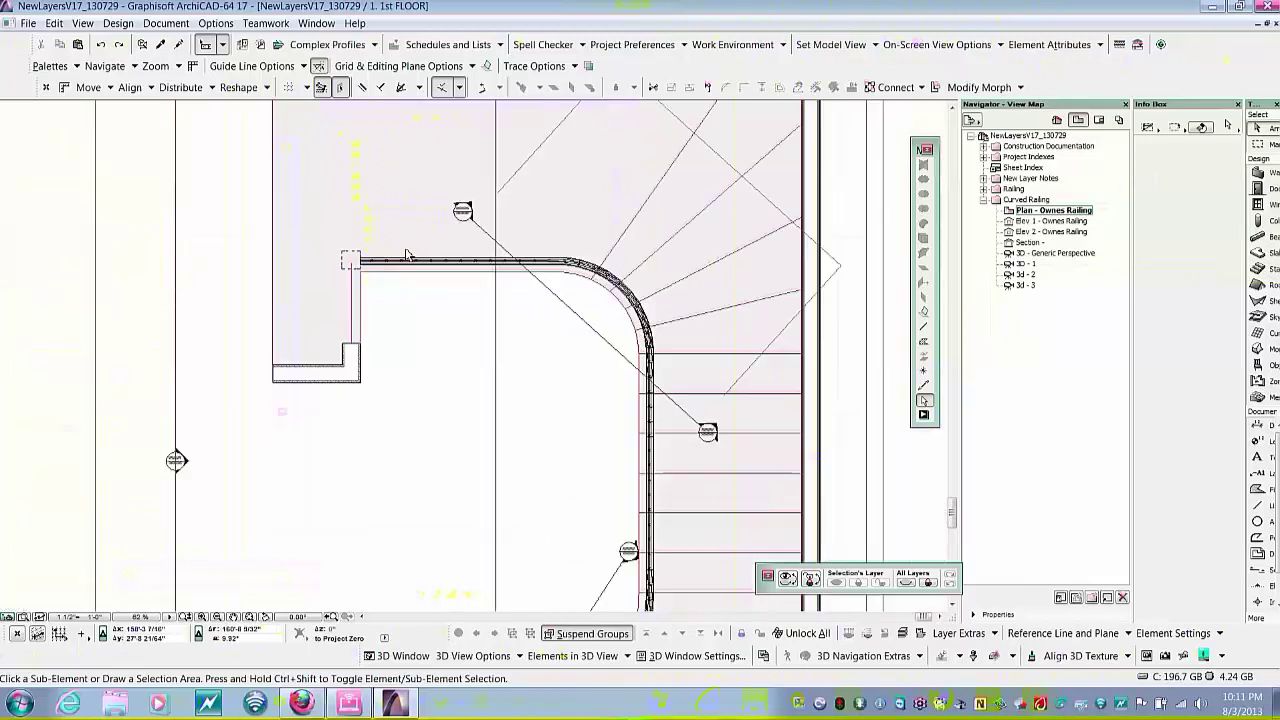
{"action": "scroll", "coordinate": [508, 424], "scroll_direction": "down", "scroll_amount": 2}
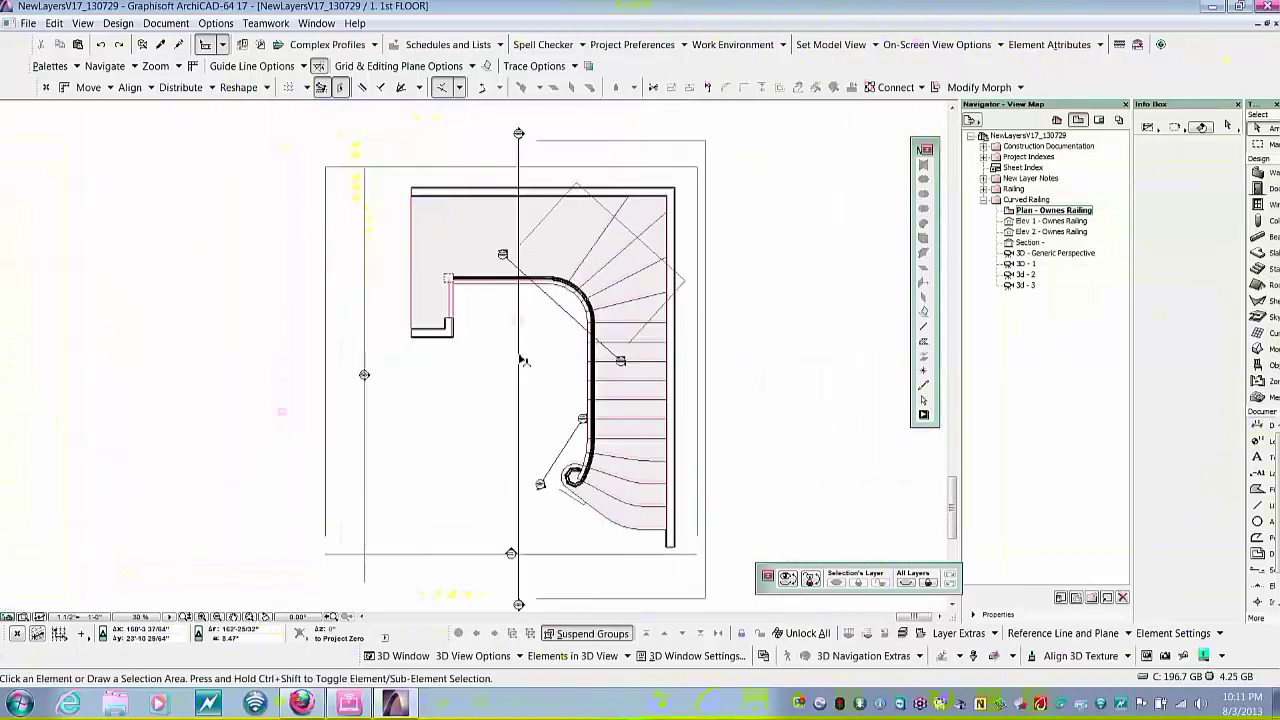
{"action": "left_click", "coordinate": [520, 296]}
{"action": "right_click", "coordinate": [536, 280]}
{"action": "left_click", "coordinate": [590, 352]}
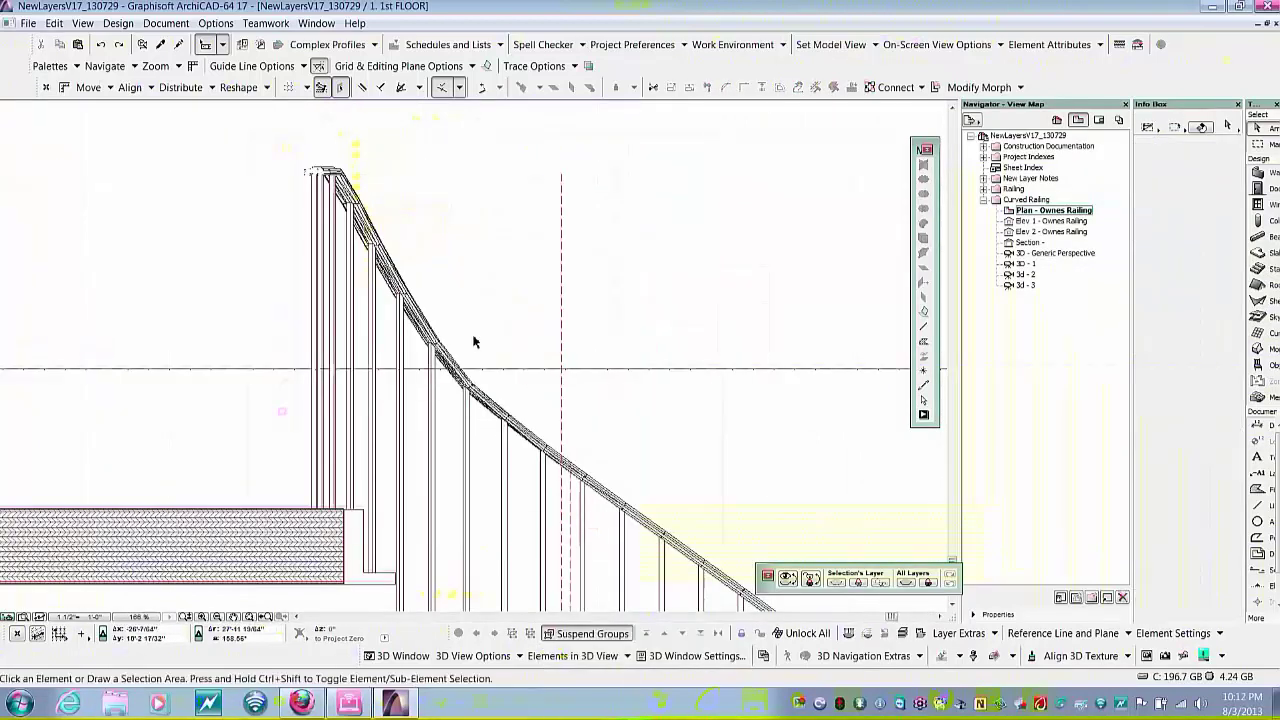
- Review the handrail's slope along the whole stair in the section and return to the generic 3D perspective
{"action": "scroll", "coordinate": [474, 338], "scroll_direction": "down", "scroll_amount": 3}
{"action": "mouse_move", "coordinate": [522, 332]}
{"action": "middle_mouse_down"}
{"action": "mouse_move", "coordinate": [539, 230]}
{"action": "mouse_move", "coordinate": [522, 192]}
{"action": "mouse_move", "coordinate": [430, 150]}
{"action": "middle_mouse_up"}
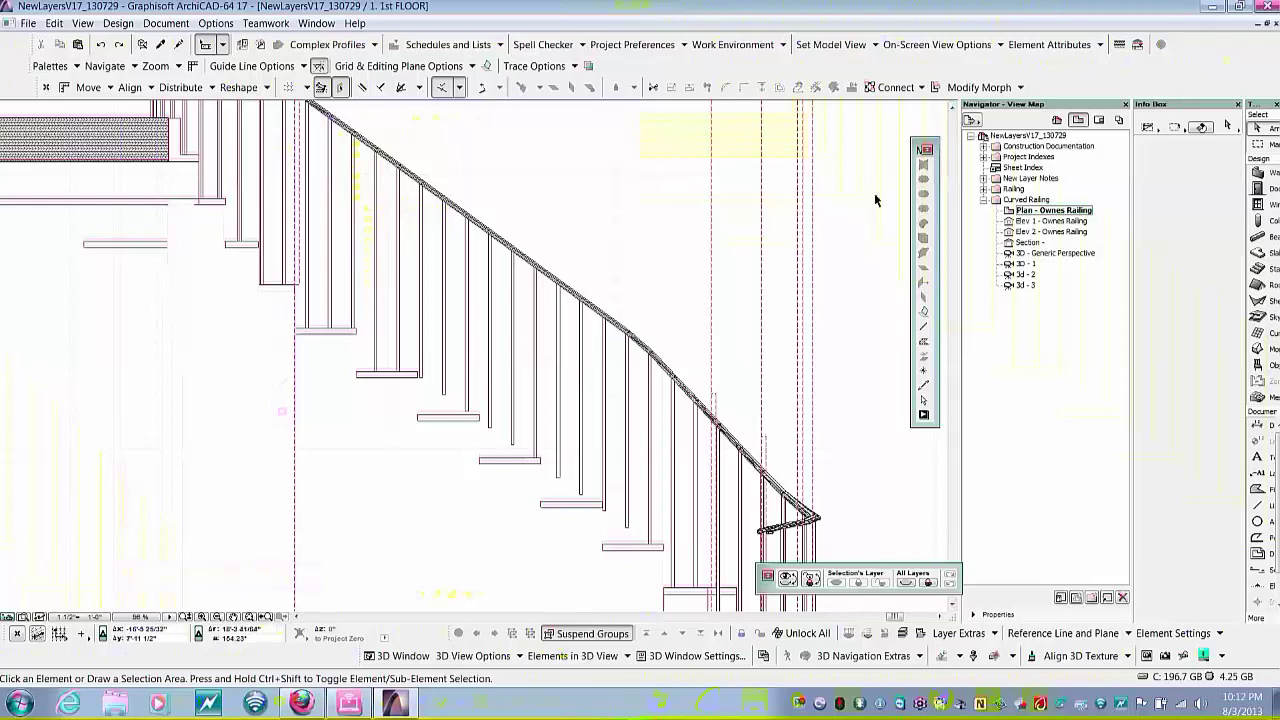
{"action": "scroll", "coordinate": [612, 290], "scroll_direction": "down", "scroll_amount": 2}
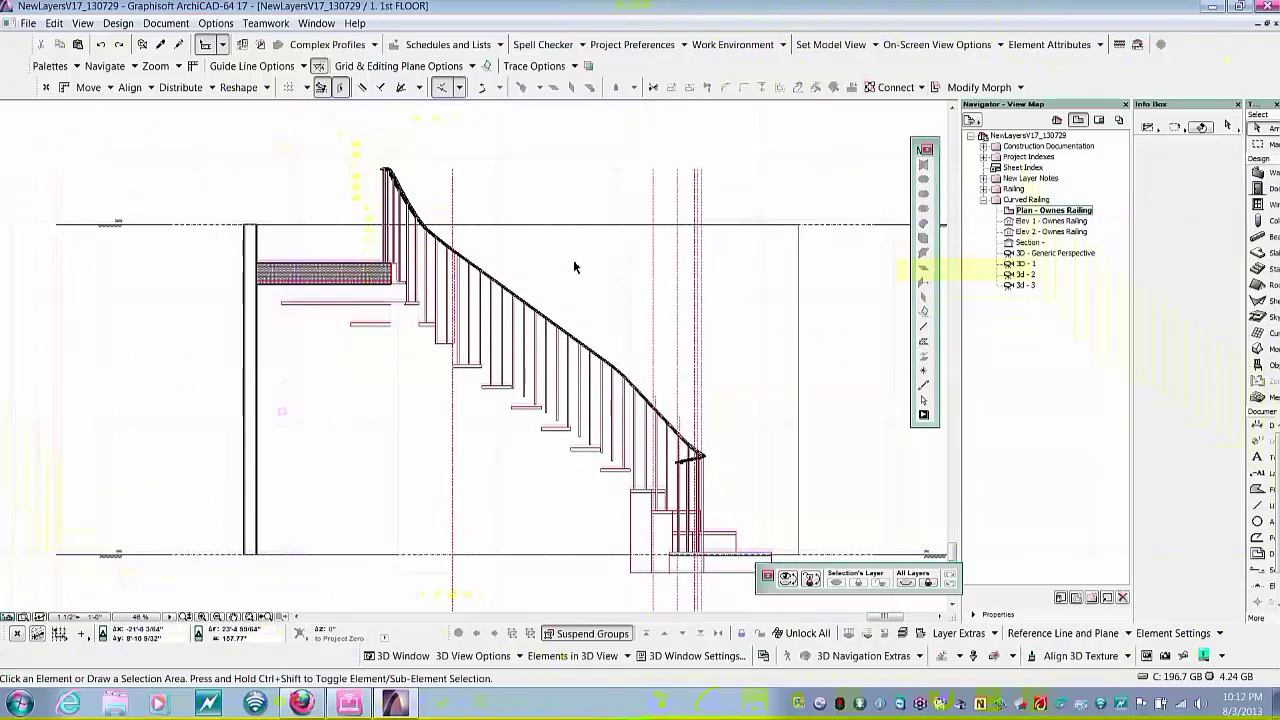
{"action": "double_click", "coordinate": [1011, 253]}
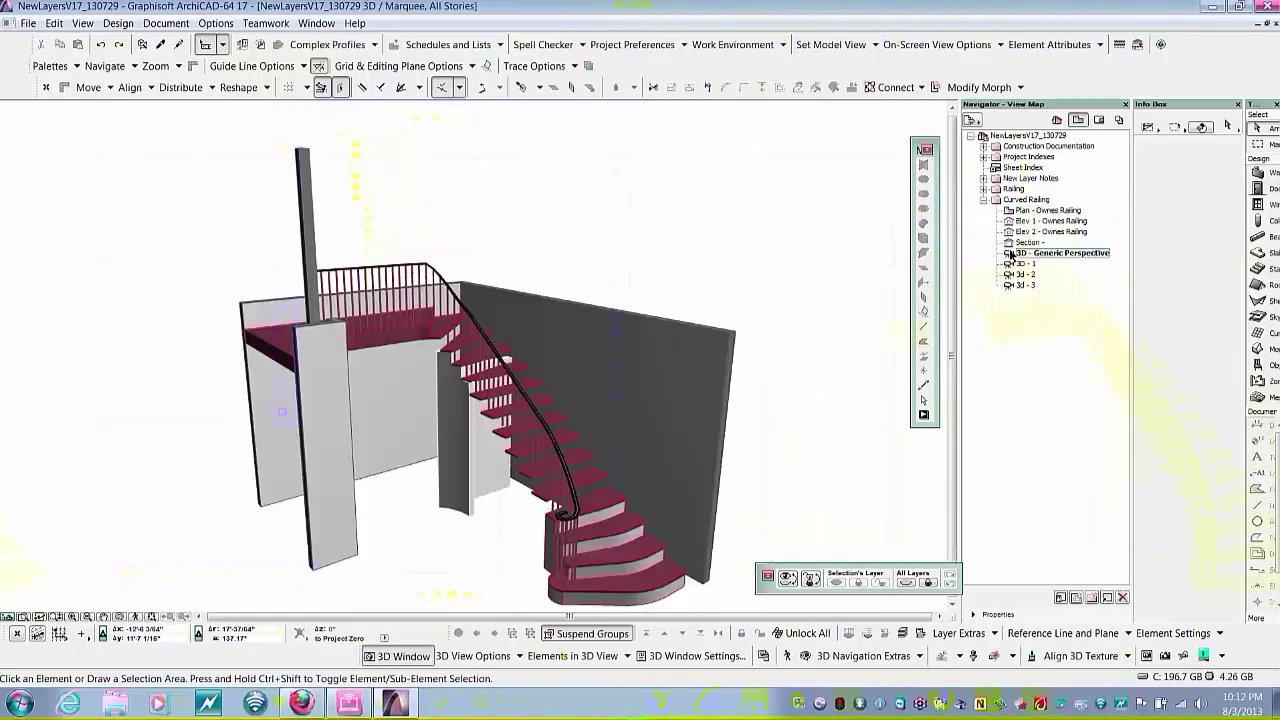